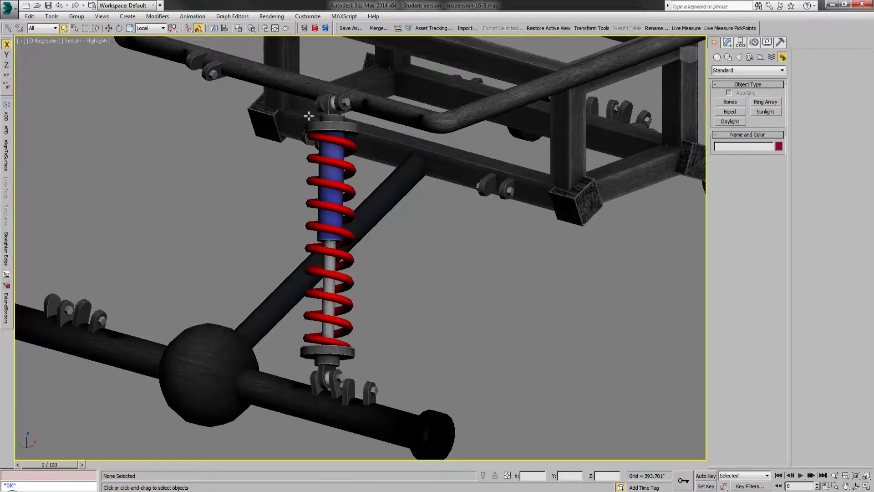
Step: Check which shock parts are linked by selecting the upper body on its own and with its whole hierarchy
left_click(327, 115)
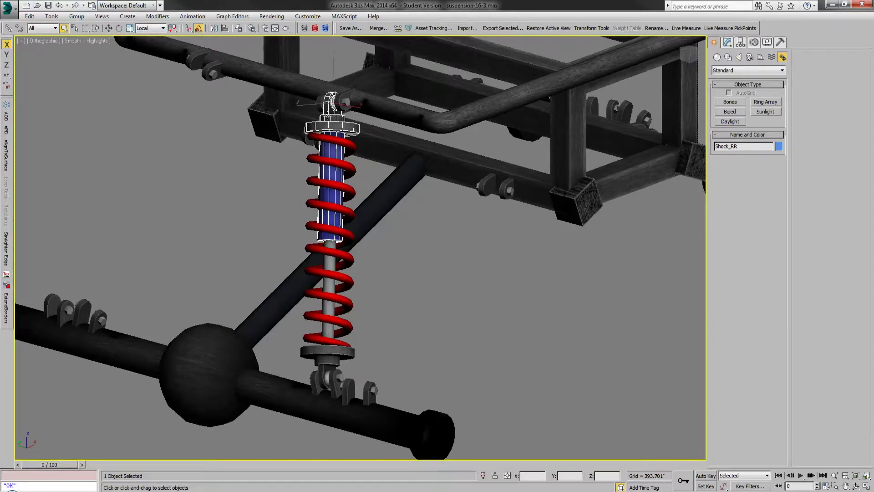
double_click(328, 116)
left_click(293, 163)
double_click(329, 111)
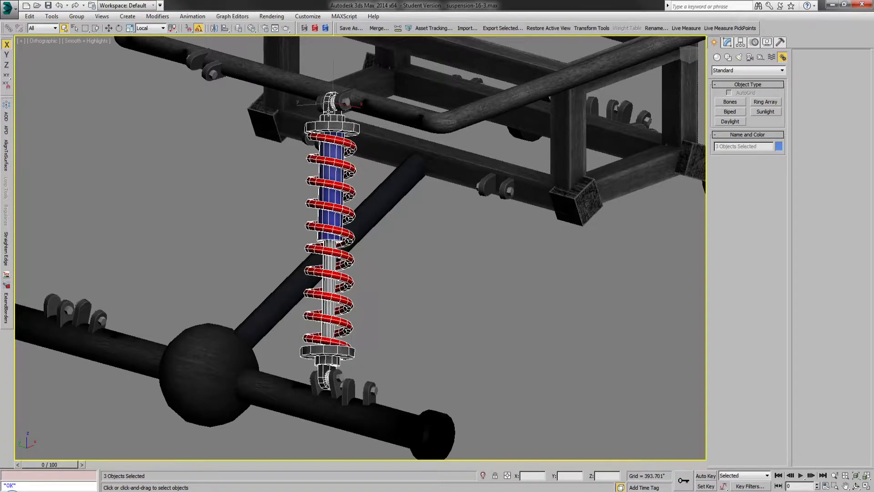
left_click(265, 186)
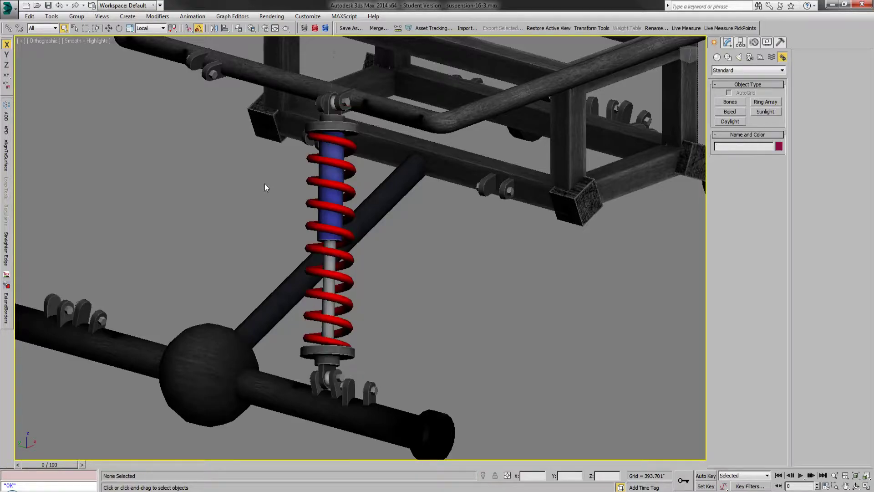
Step: Rotate the upper shock body about its local X axis in the Left view until the shock stands vertical
left_click(332, 122)
left_click(680, 58)
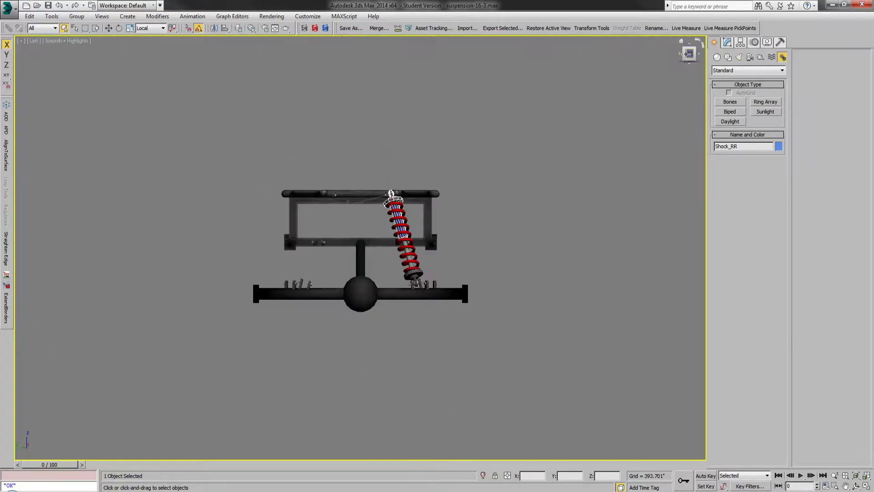
left_click(119, 28)
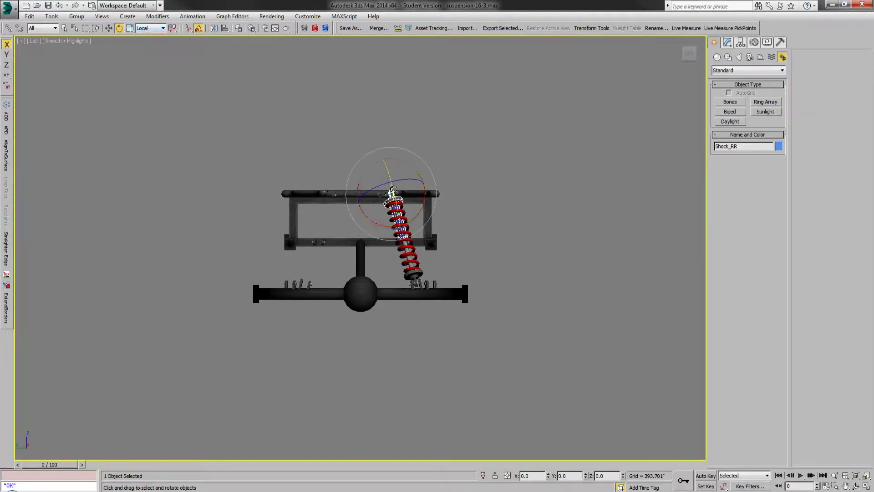
scroll(392, 193, "up", 6)
left_click_drag(422, 211, 410, 212)
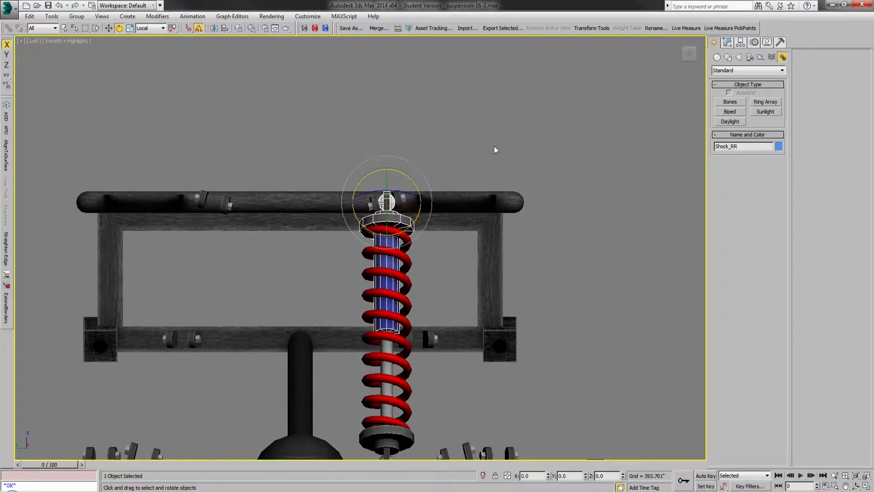
Step: Rotate the upper shock body about its local Y axis in the Front view until the shock stands upright
left_click(699, 54)
scroll(165, 211, "up", 5)
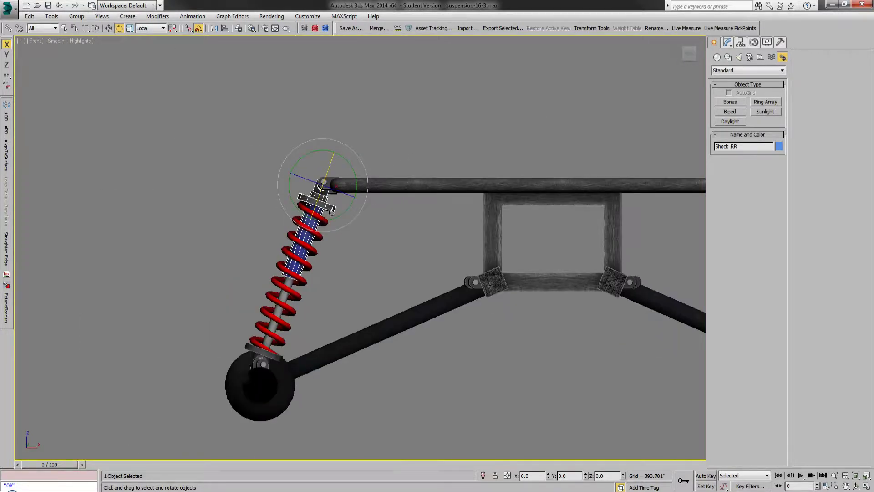
left_click_drag(331, 215, 341, 215)
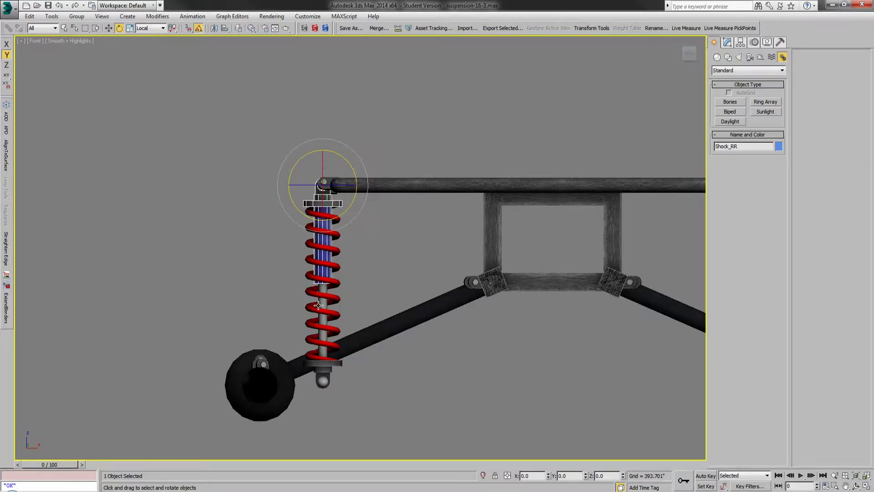
Step: Hide the Frame layer to leave only the shock displayed
middle_click_drag(319, 305, 364, 332, "alt")
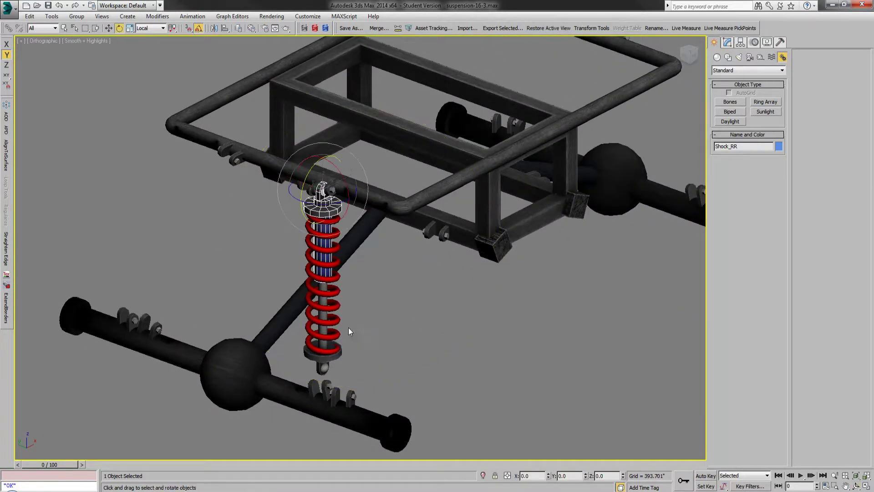
scroll(303, 289, "up", 3)
left_click(65, 28)
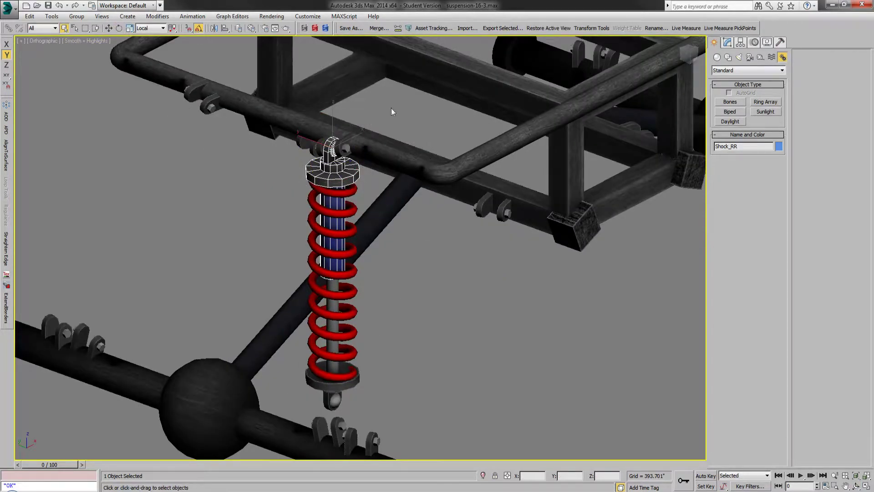
left_click(238, 27)
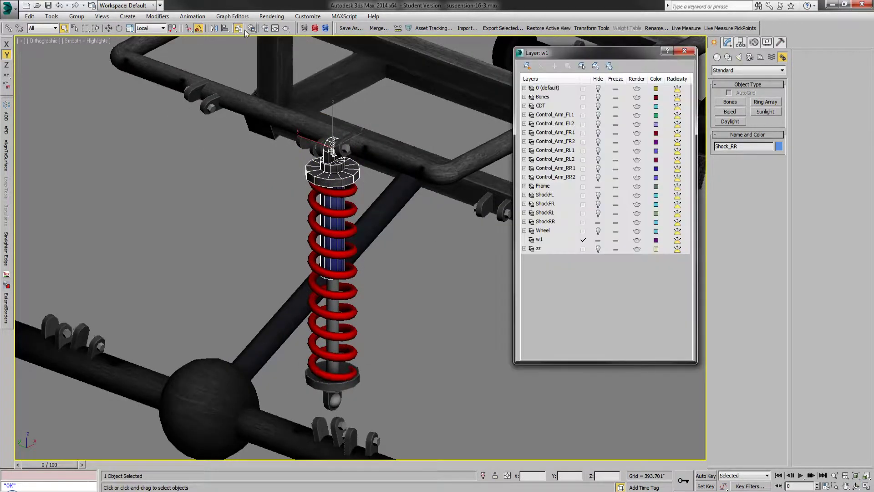
left_click(597, 187)
left_click(684, 50)
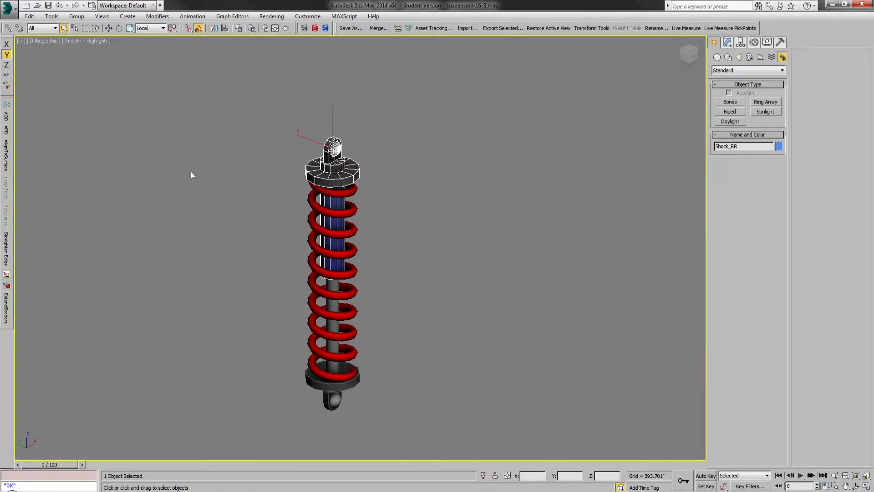
Step: Select all three shock parts and unlink them from one another
left_click(247, 151)
left_click_drag(289, 98, 406, 403)
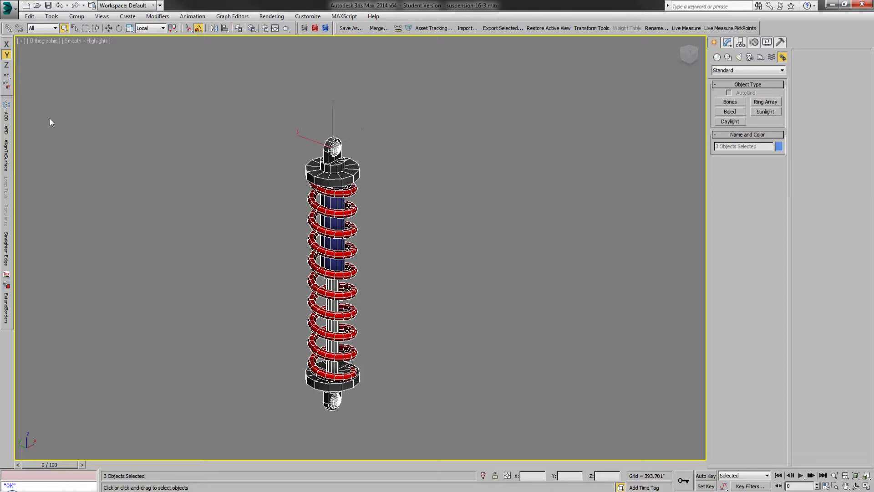
left_click(20, 30)
left_click(154, 154)
scroll(196, 154, "up", 3)
scroll(264, 129, "down", 3)
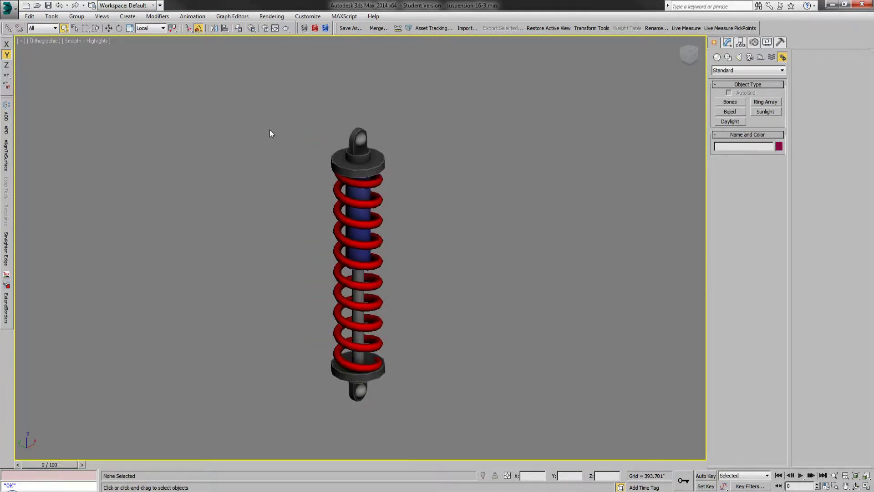
Step: Create a single short bone beside the upper part of the shock and delete its extra end bone
scroll(331, 134, "up", 2)
left_click(729, 100)
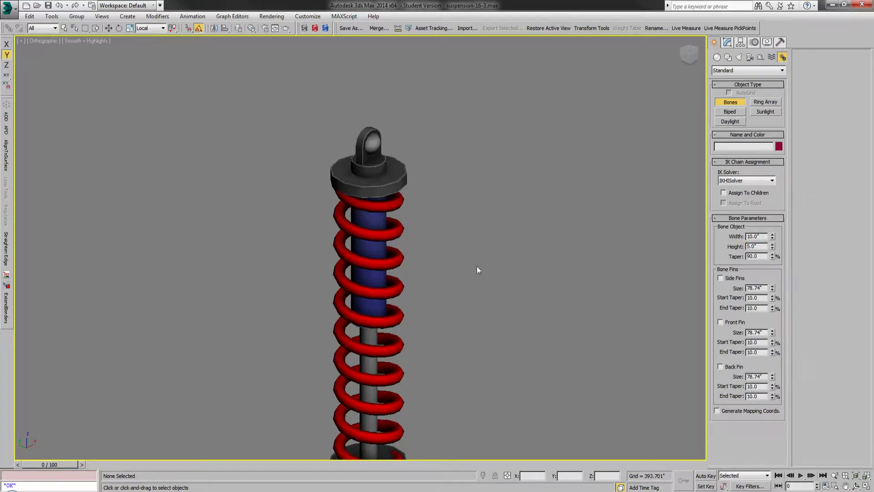
left_click(466, 247)
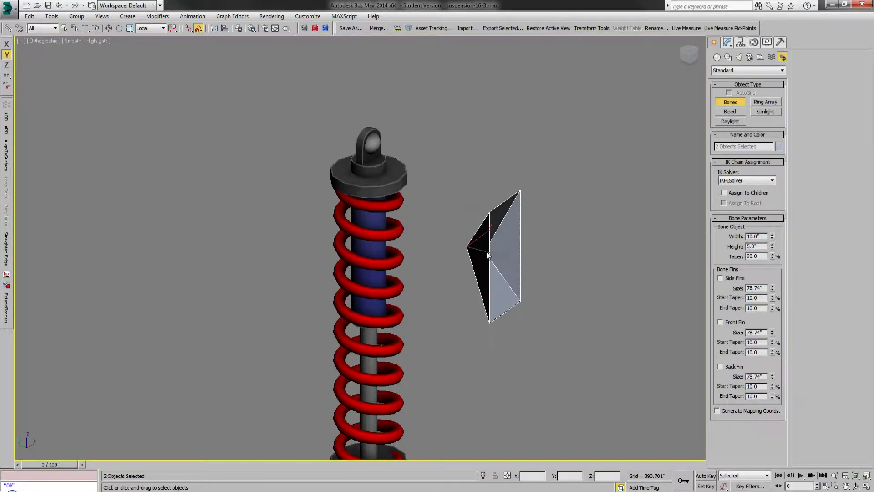
right_click(487, 255)
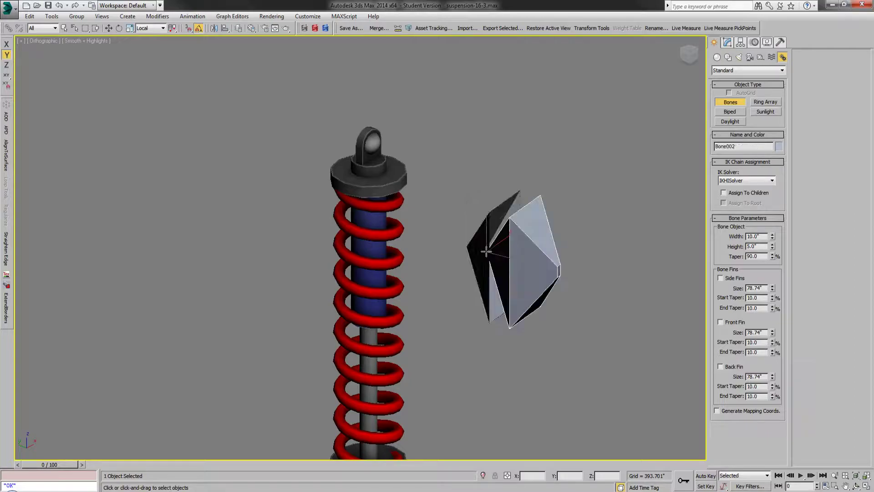
right_click(527, 272)
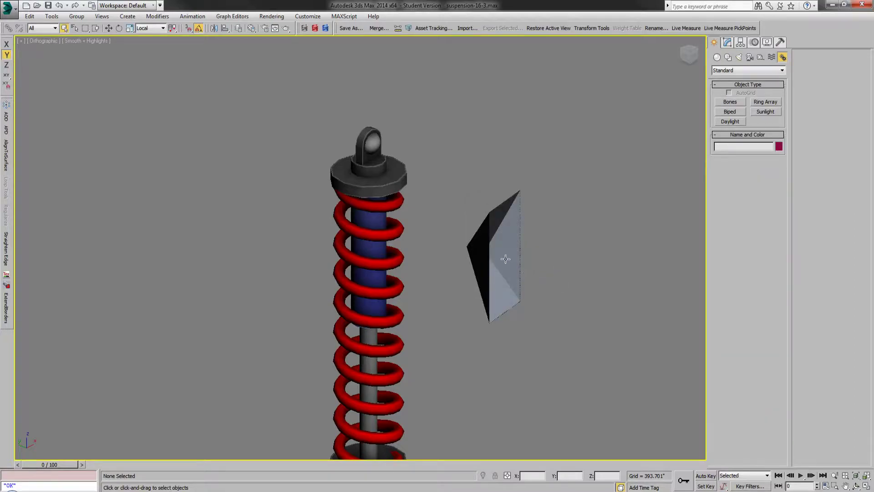
Step: Set the new bone's absolute Z rotation to 0 using the View reference coordinate system
left_click(499, 246)
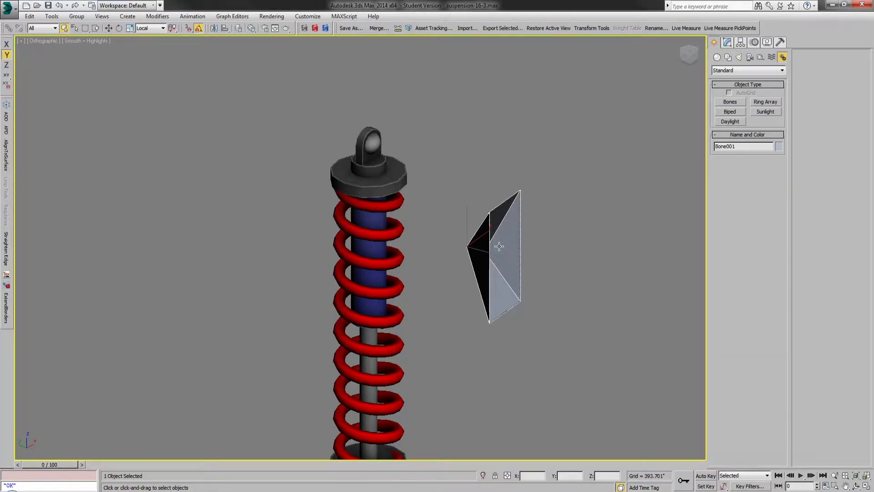
right_click(119, 30)
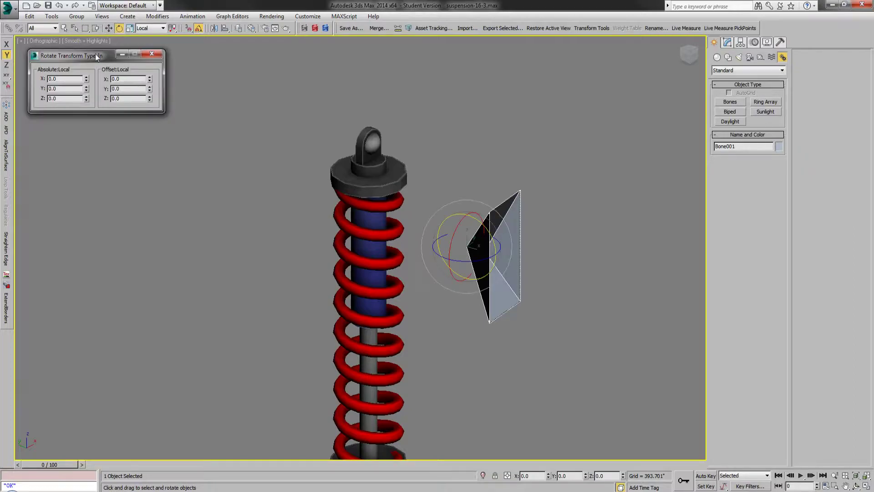
left_click(150, 28)
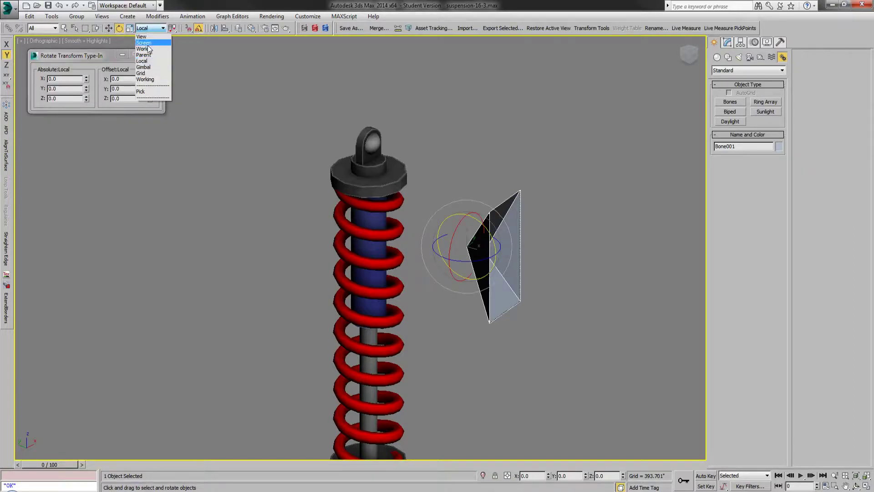
left_click(142, 36)
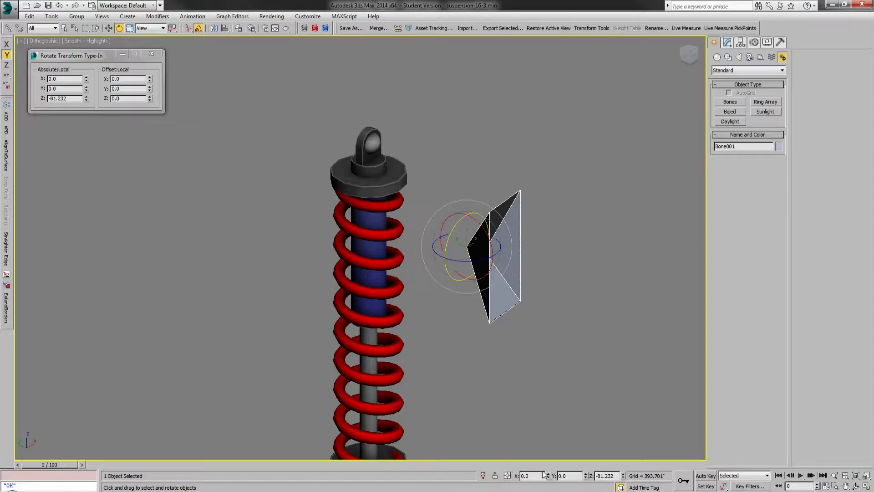
right_click(86, 102)
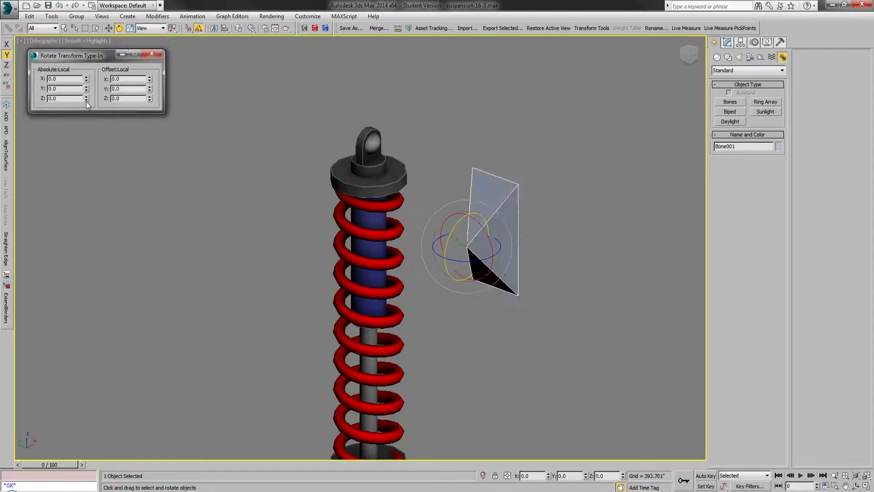
Step: Align the bone to Shock_RR in X, Y and Z position, pivot point to pivot point
left_click(63, 29)
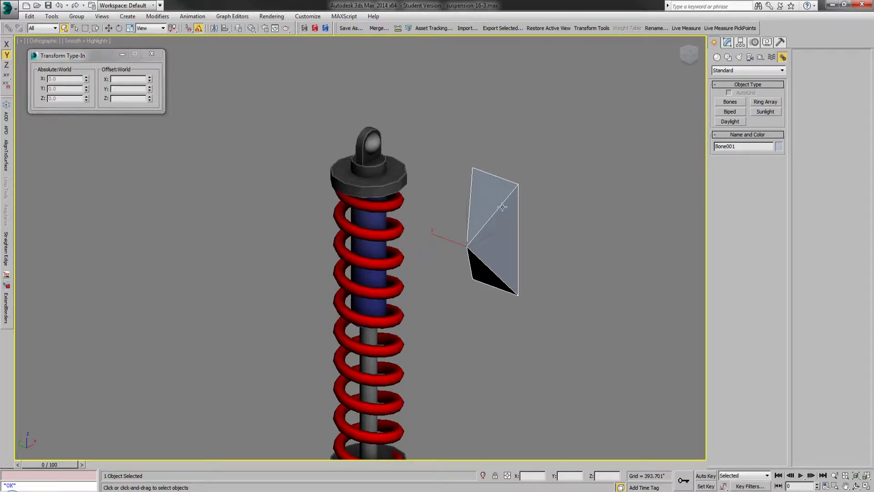
left_click(227, 29)
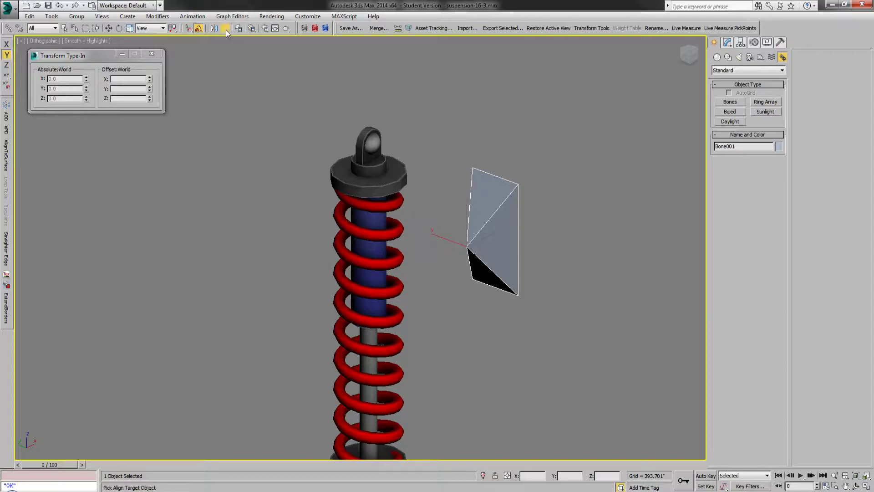
left_click(371, 143)
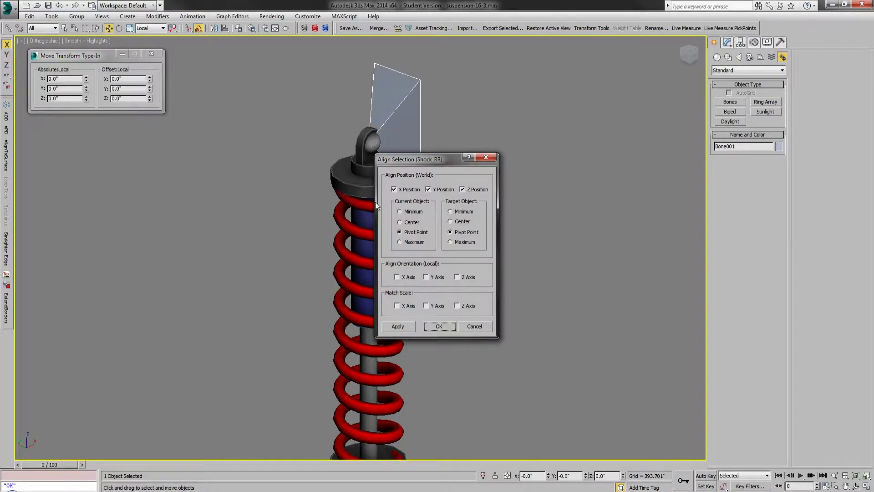
left_click_drag(425, 158, 509, 112)
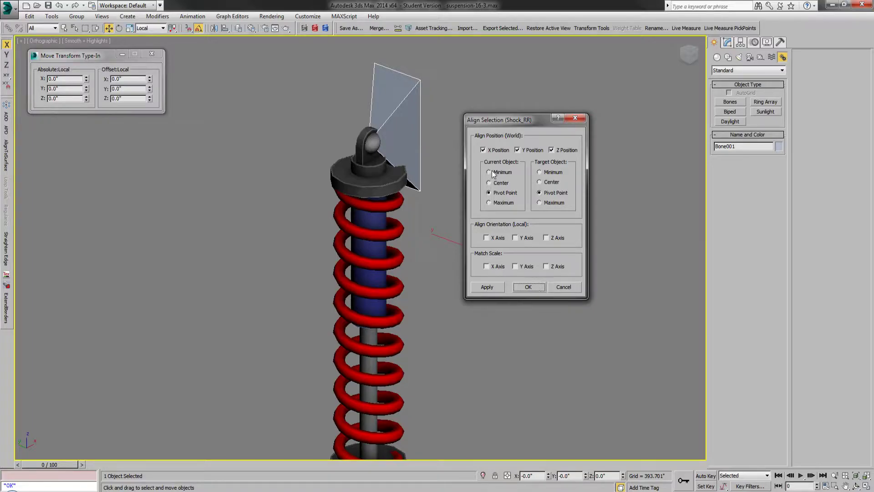
left_click(531, 286)
Step: Clone the aligned bone in place as a copy named Bone002
left_click(489, 204)
left_click(404, 98)
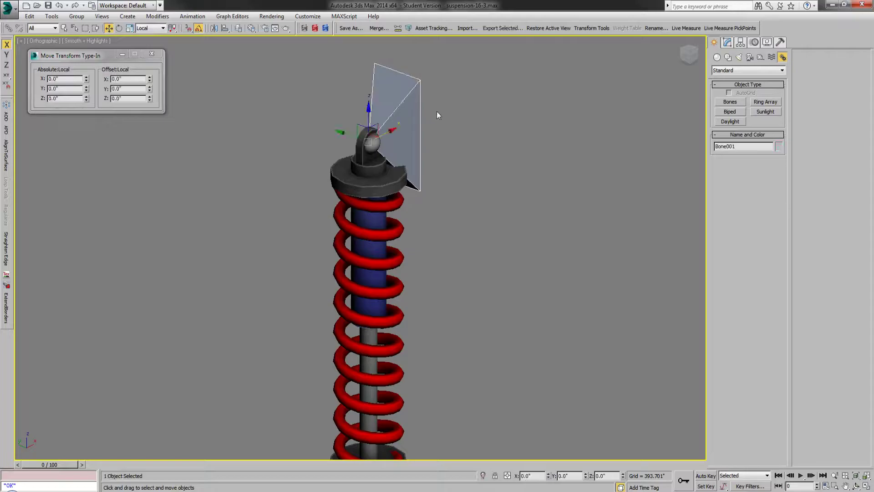
right_click(468, 118)
left_click(480, 163)
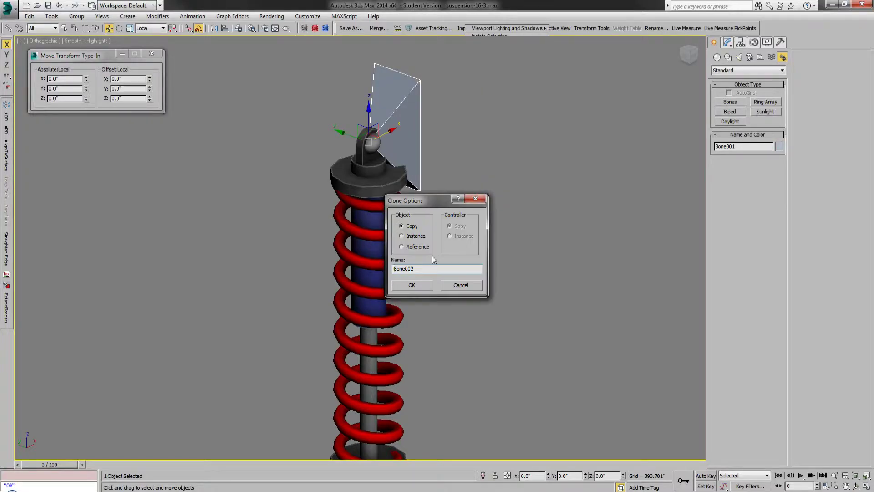
left_click(412, 285)
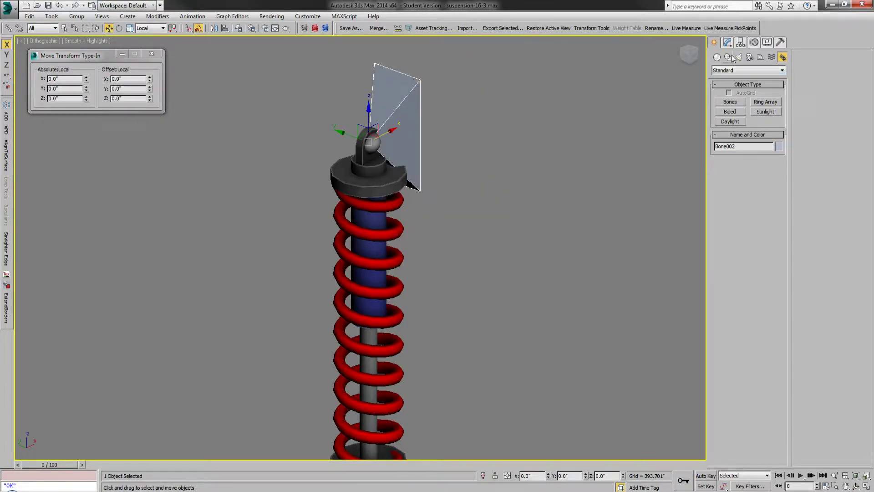
Step: Set Bone002's width to 5 and height to 10 inches
left_click(727, 42)
double_click(756, 239)
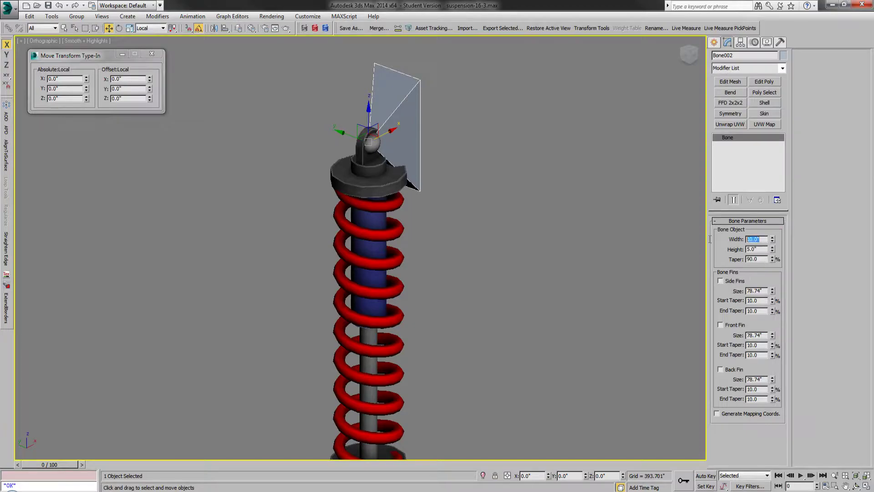
type("5")
key("Tab")
type("10")
key("Return")
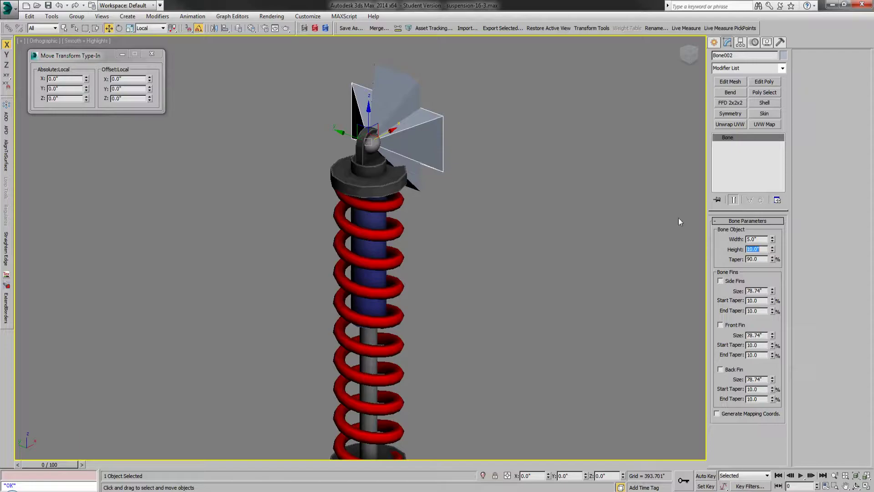
left_click(714, 42)
Step: Copy Bone002 straight down along Z to just below the shock's lower eye, naming the copy Bone003
scroll(268, 107, "down", 2)
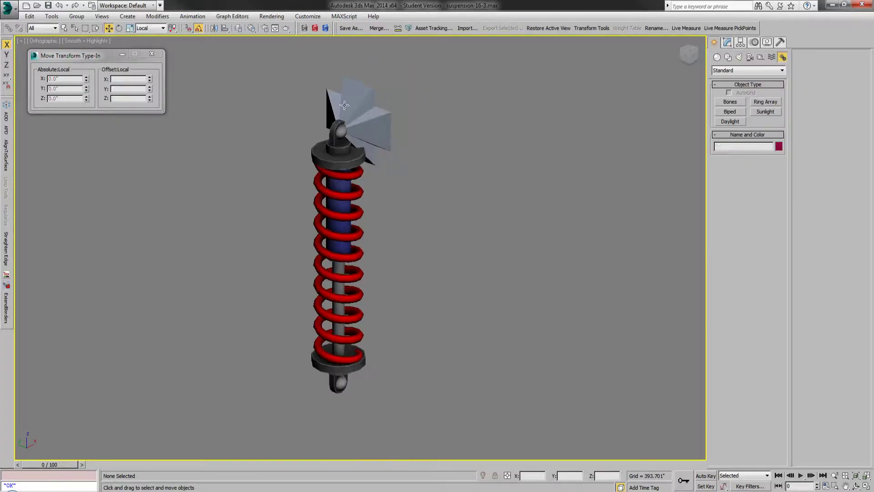
left_click_drag(338, 96, 337, 396, "shift")
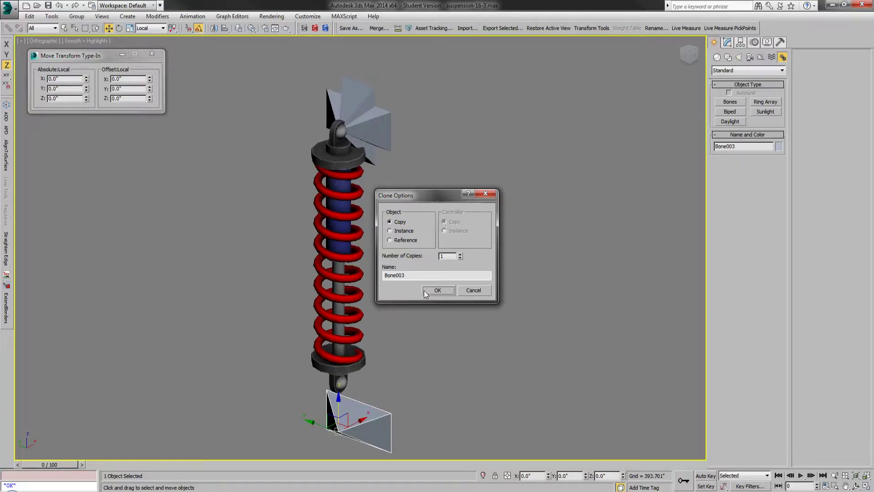
left_click(437, 291)
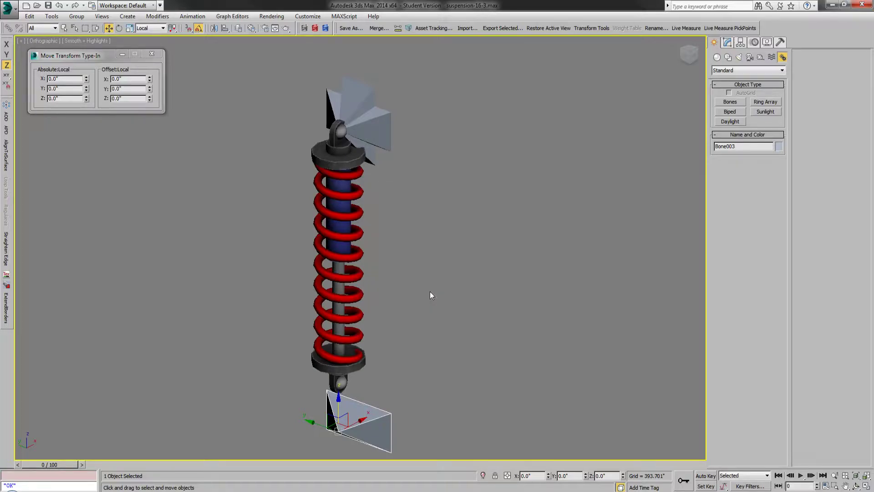
Step: Align Bone003 to the shock's lower eye in X, Y and Z position, pivot point to pivot point
left_click(225, 28)
left_click(341, 386)
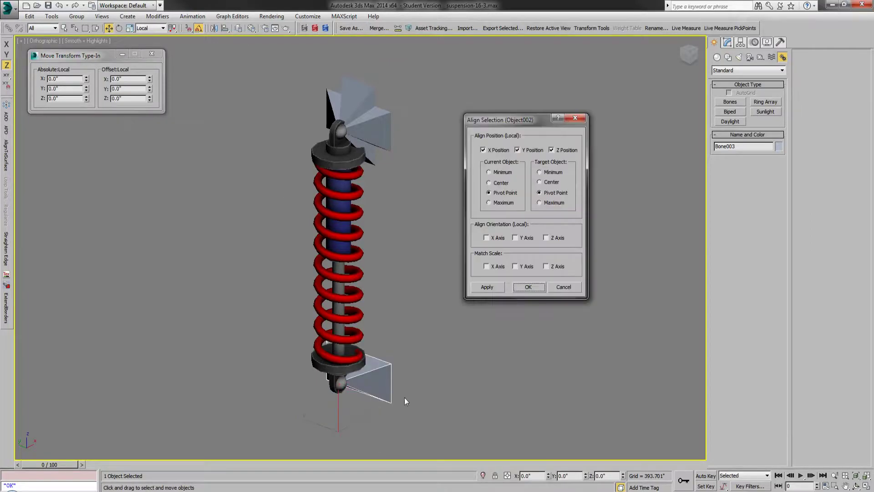
left_click(528, 286)
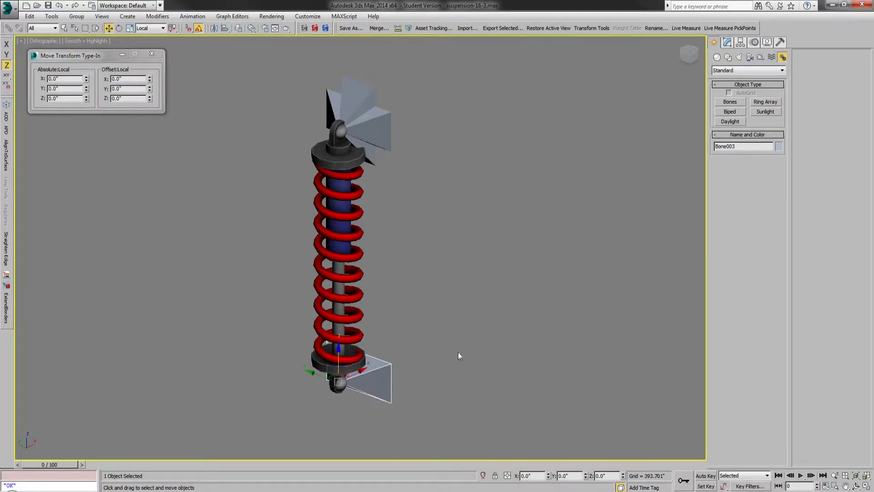
scroll(324, 389, "up", 2)
scroll(359, 397, "down", 2)
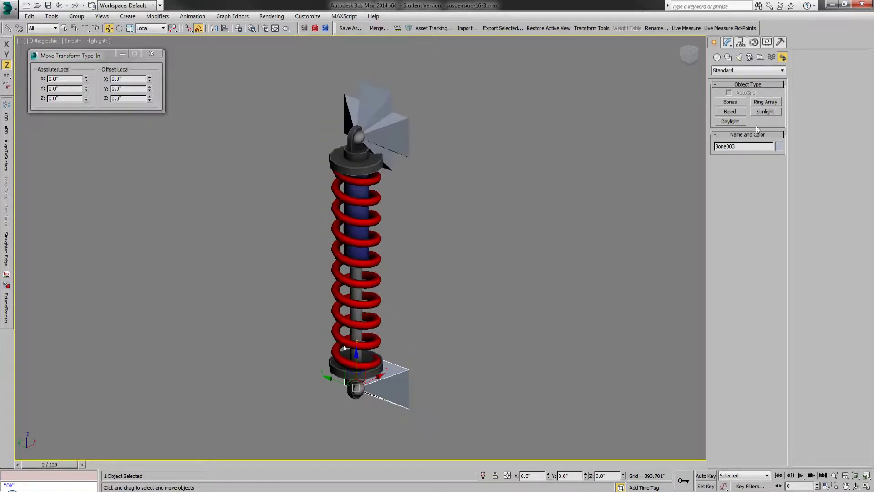
Step: Set Bone003's height to 5 inches, then clear the selection and close the Move Transform Type-In
left_click(728, 42)
double_click(749, 250)
type("5")
key("Return")
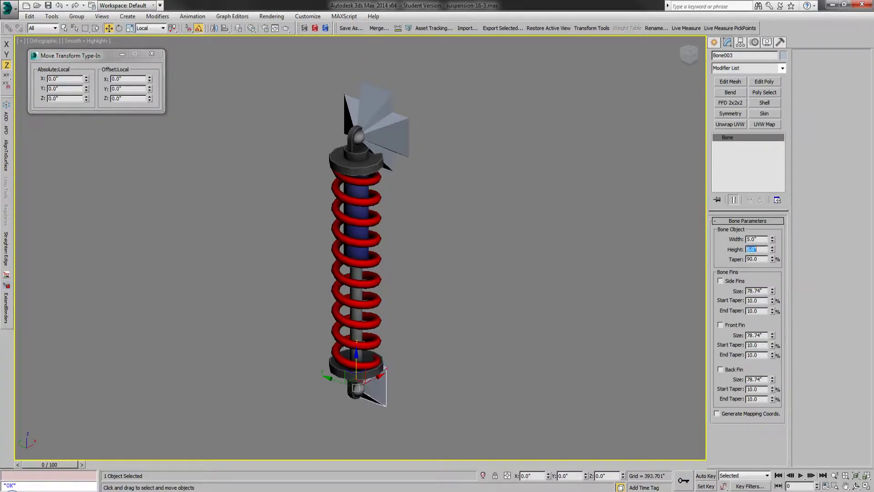
left_click(714, 42)
left_click(572, 181)
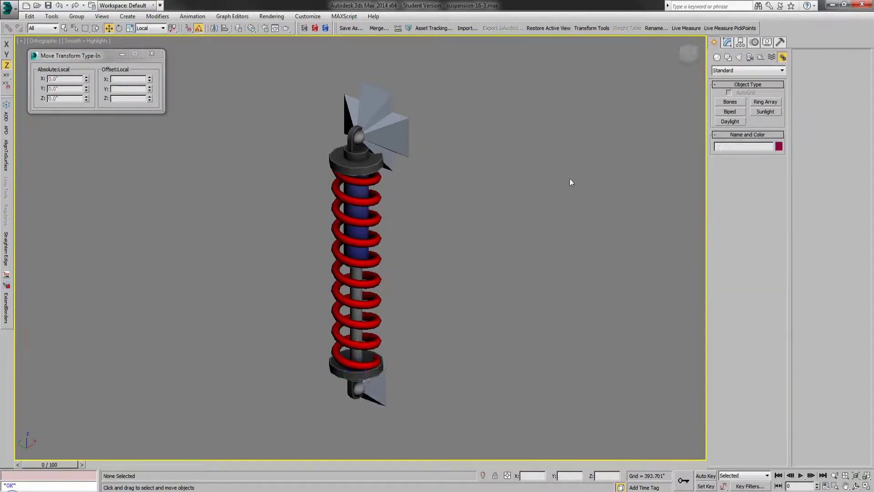
left_click(150, 54)
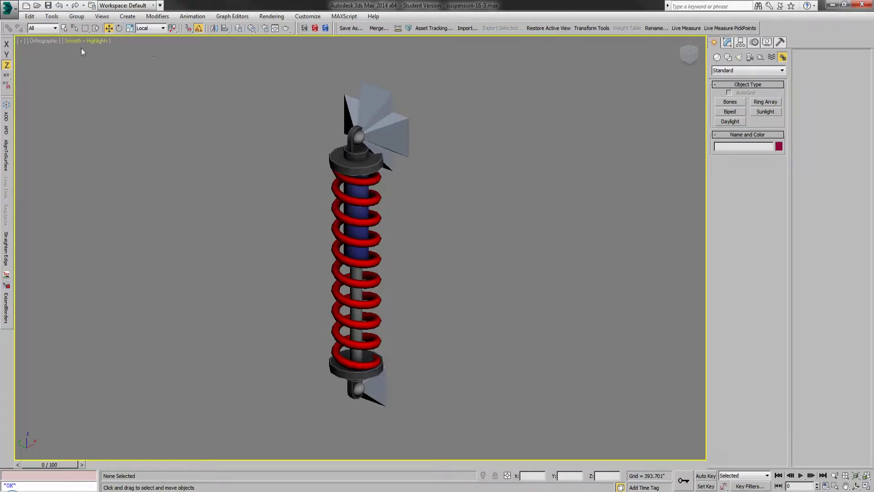
Step: Link the upper and lower shock parts, the spring, Bone002 and Bone003 to Bone001 as their parent
left_click(64, 30)
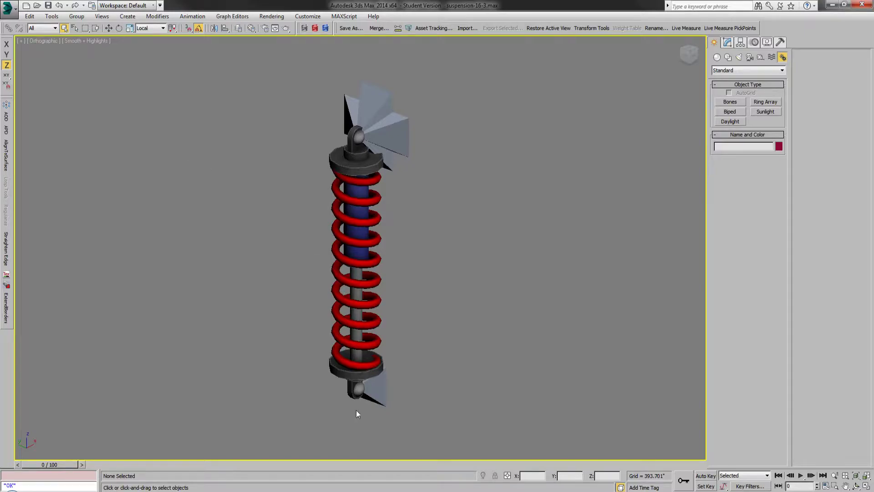
left_click_drag(306, 421, 400, 176)
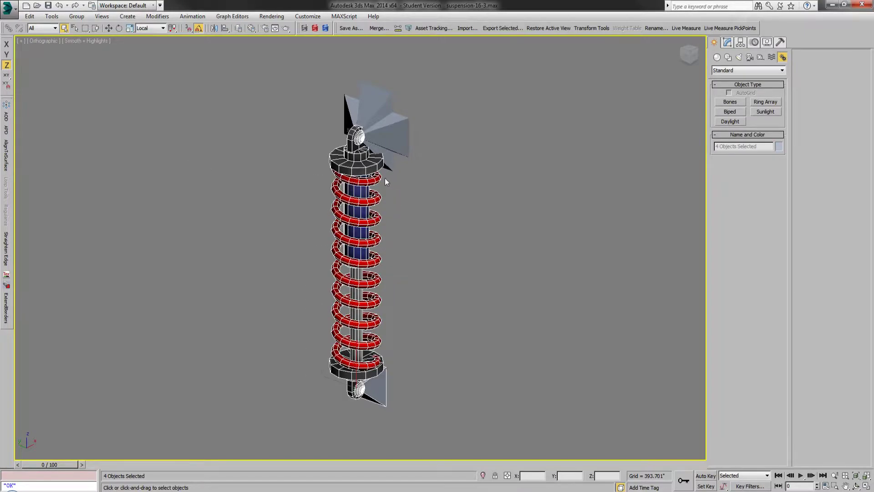
left_click(381, 113, "ctrl")
scroll(381, 113, "up", 3)
key("F4")
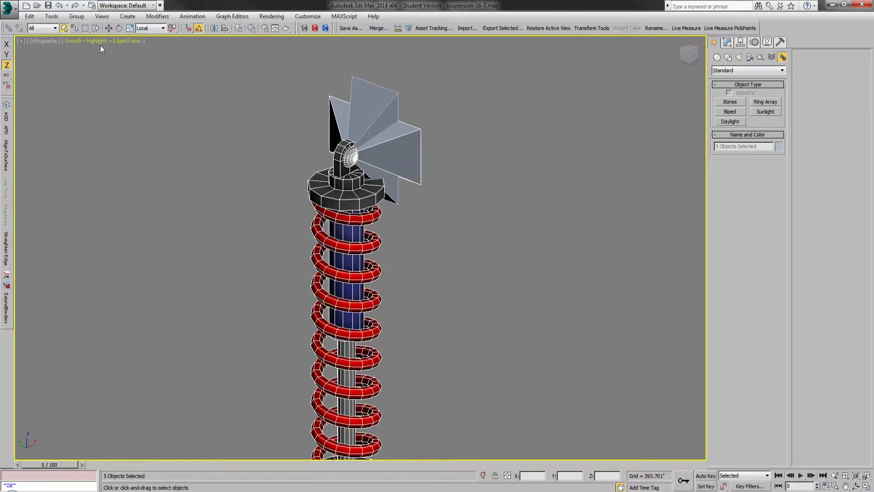
left_click(8, 28)
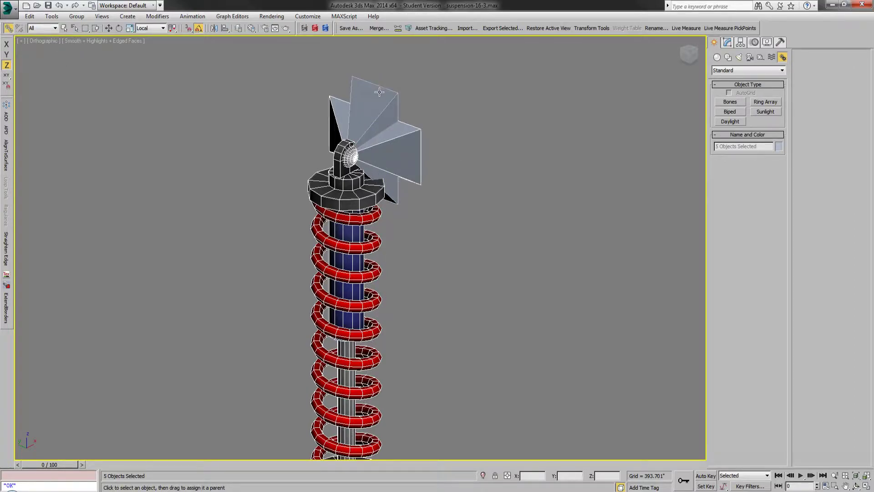
left_click(379, 92)
left_click(64, 29)
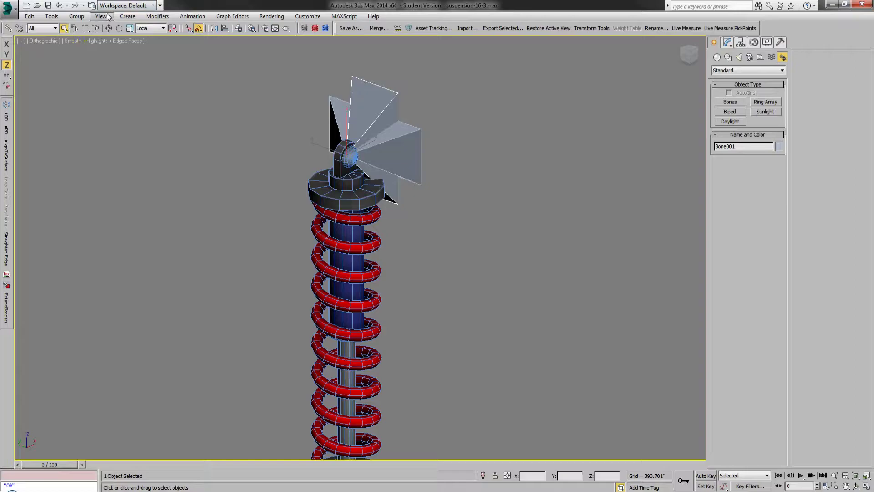
Step: Rotate Bone001 by -20 degrees in the front view so the linked shock assembly tilts with it
left_click(120, 28)
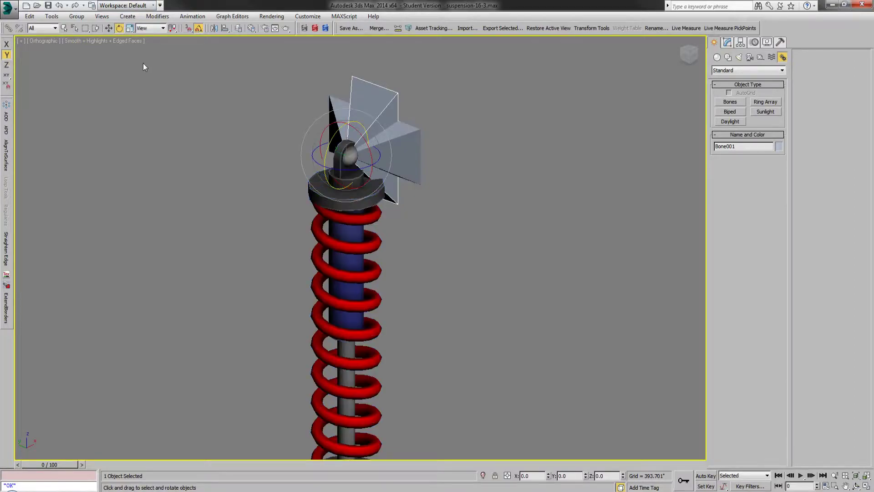
left_click(695, 57)
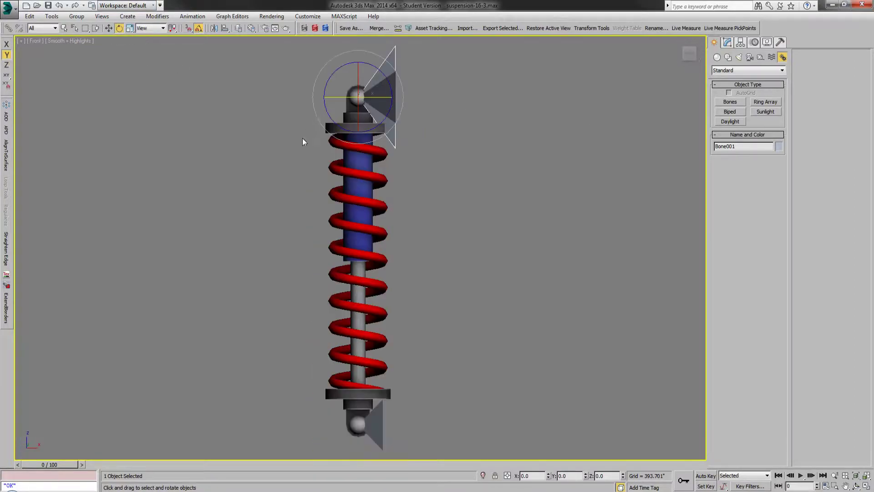
left_click_drag(384, 120, 374, 127)
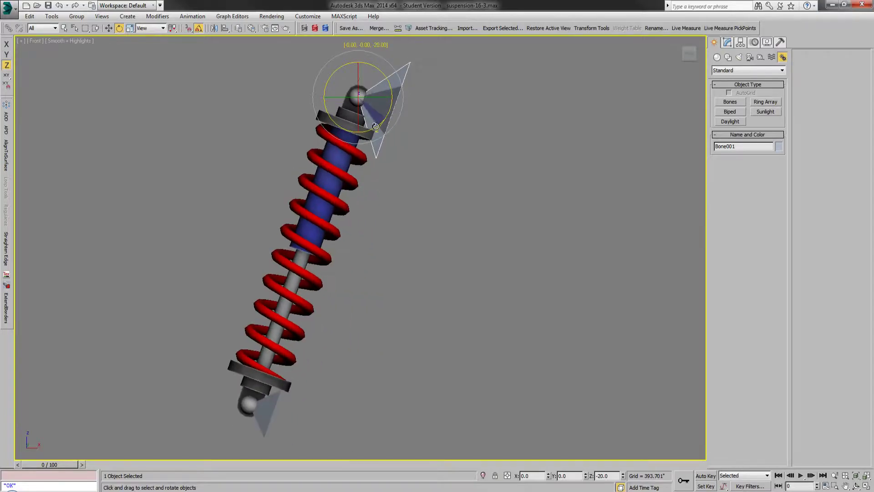
Step: Rotate Bone001 about its local X axis in the left view to tilt the linked shock sideways
left_click(681, 56)
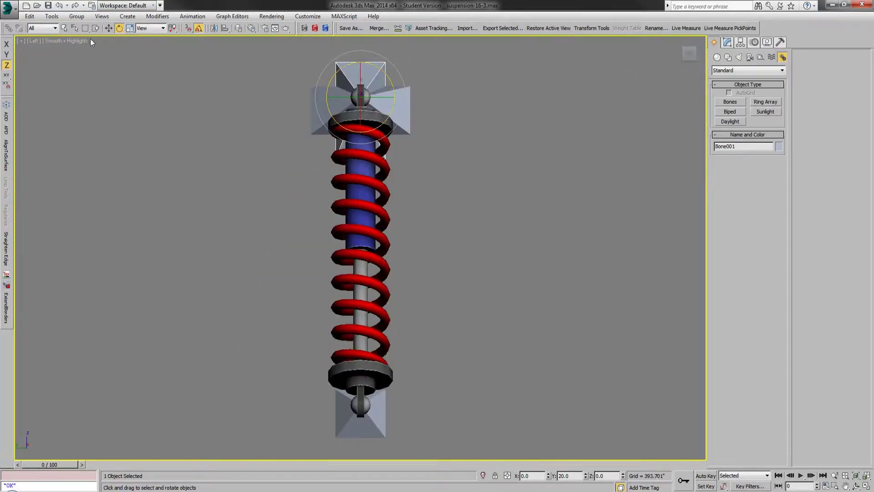
left_click(148, 29)
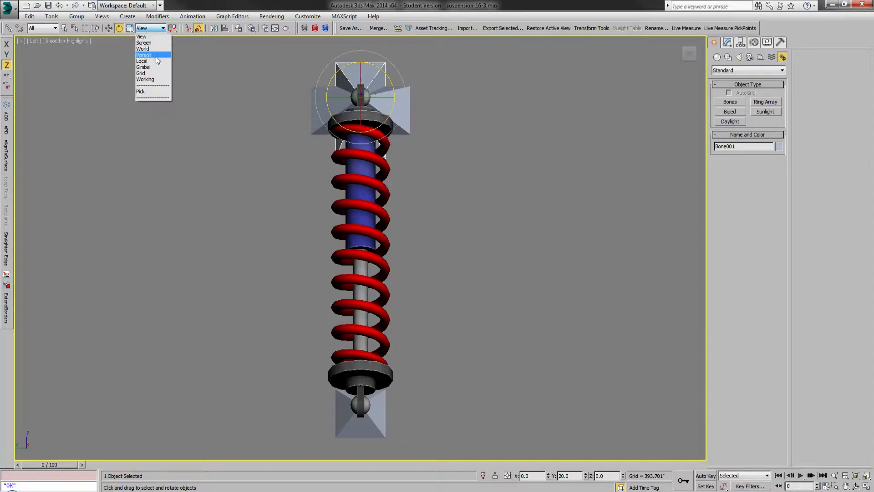
left_click(142, 61)
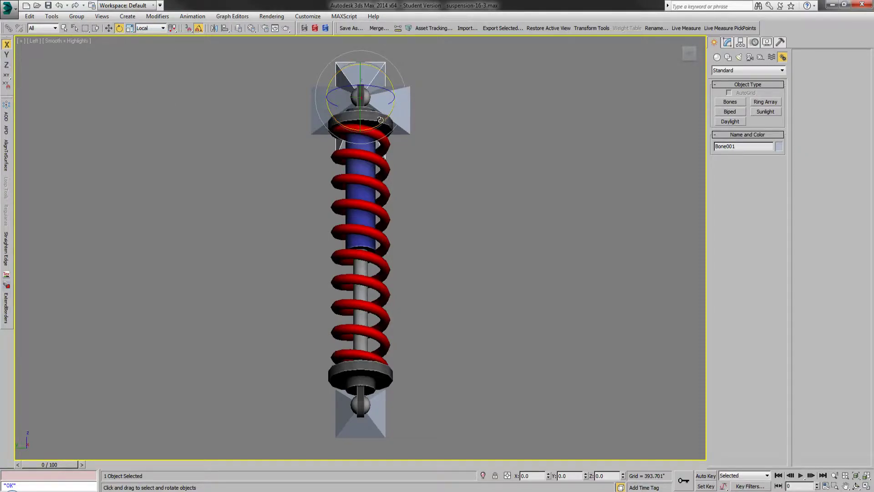
left_click_drag(382, 120, 511, 120)
key("ctrl+r")
left_click_drag(521, 164, 445, 233)
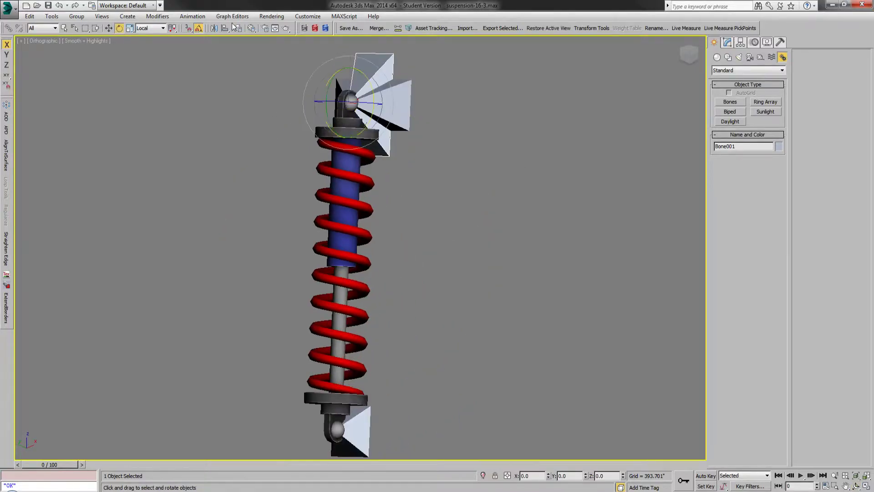
key("w")
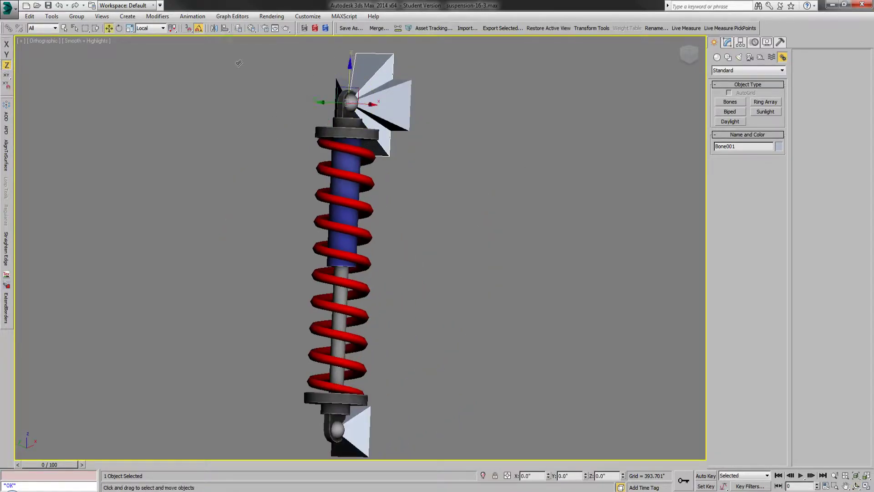
Step: Temporarily show the Frame layer to check the shock's fit at its upper and lower mounts
left_click(238, 28)
left_click(598, 187)
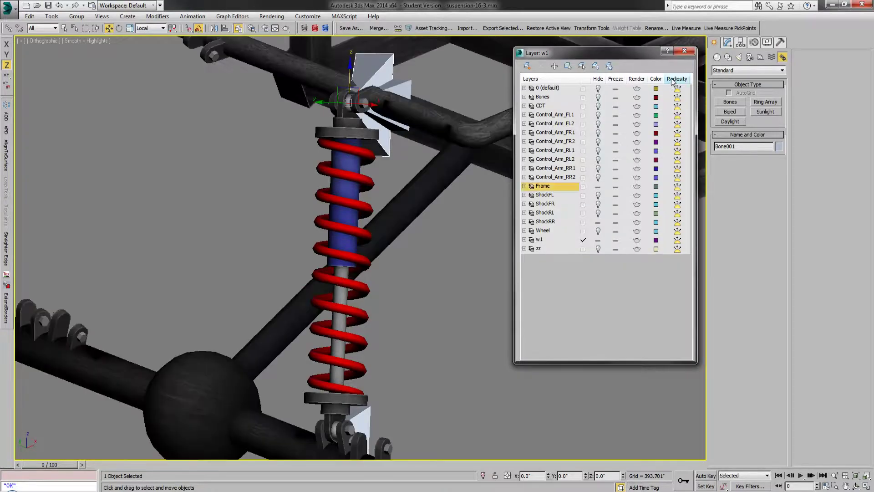
left_click(683, 51)
left_click(460, 283)
scroll(355, 282, "down", 2)
scroll(340, 379, "up", 4)
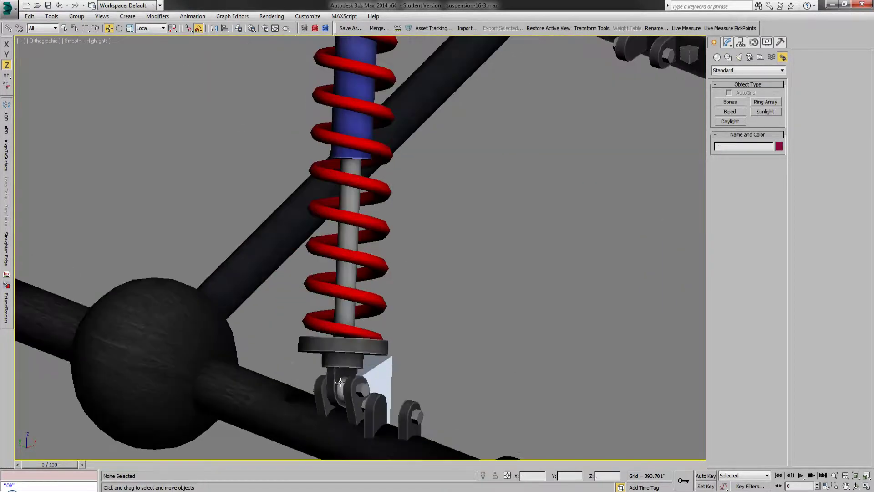
scroll(341, 378, "down", 2)
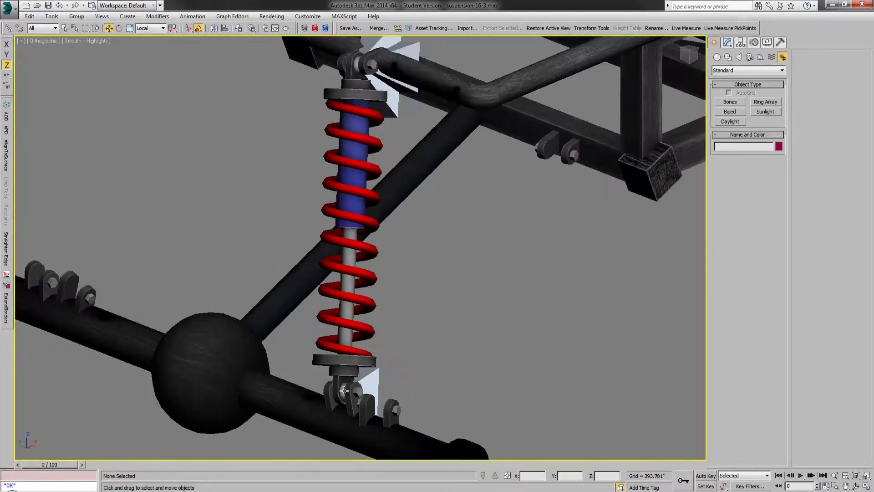
left_click(238, 28)
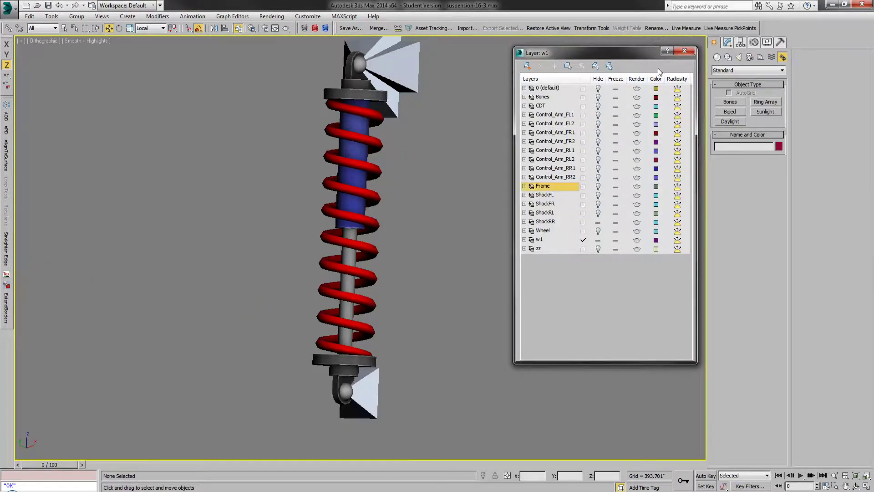
left_click(684, 51)
scroll(354, 296, "down", 1)
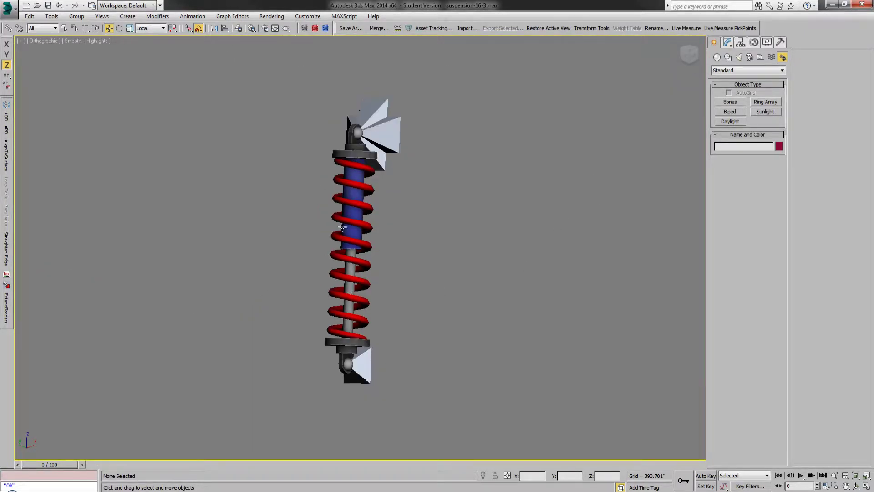
Step: Unlink all shock parts and the three bones from each other, then clear the selection
left_click_drag(405, 86, 264, 417)
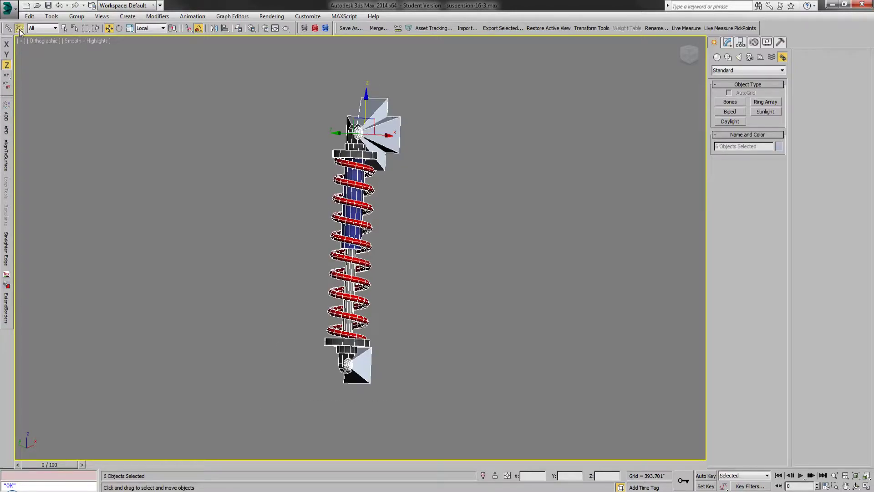
left_click(181, 251)
left_click(65, 28)
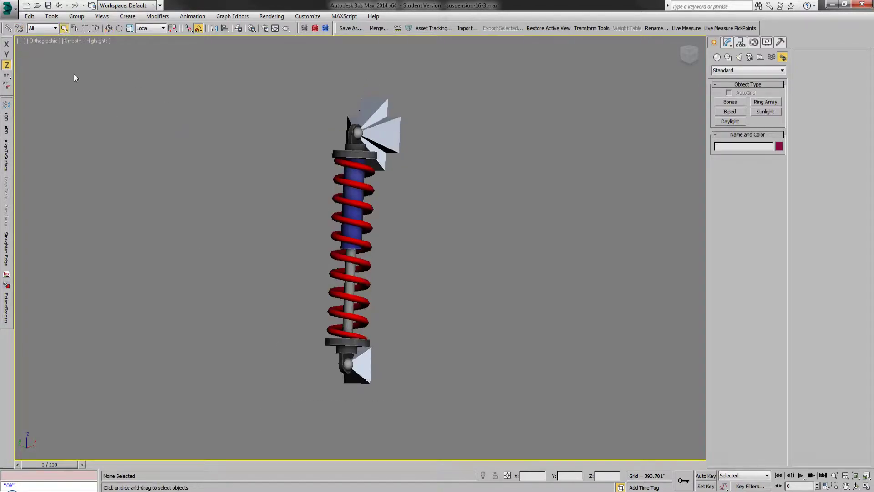
scroll(285, 228, "up", 2)
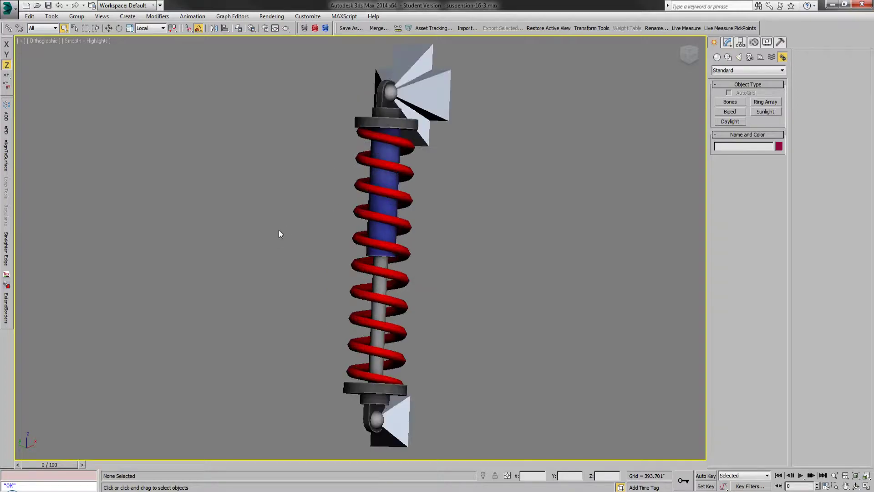
Step: Select Shock_RR and set the shaded display to Object Color
left_click(381, 125)
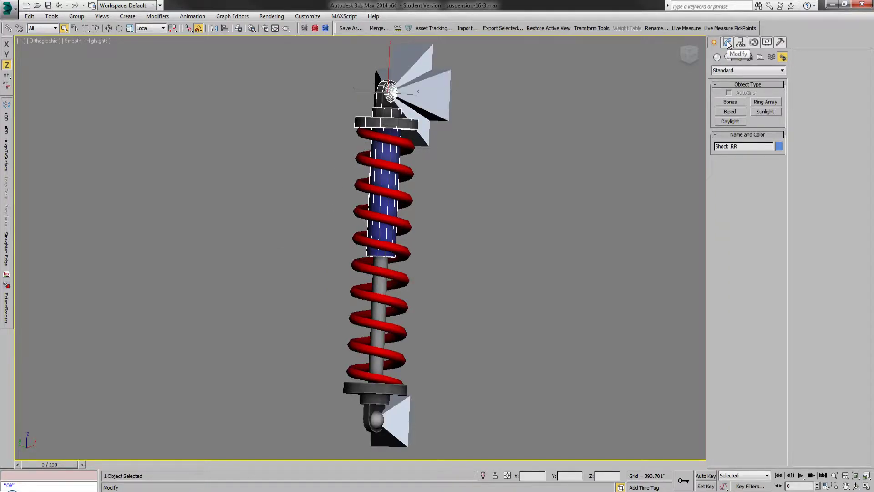
left_click(767, 43)
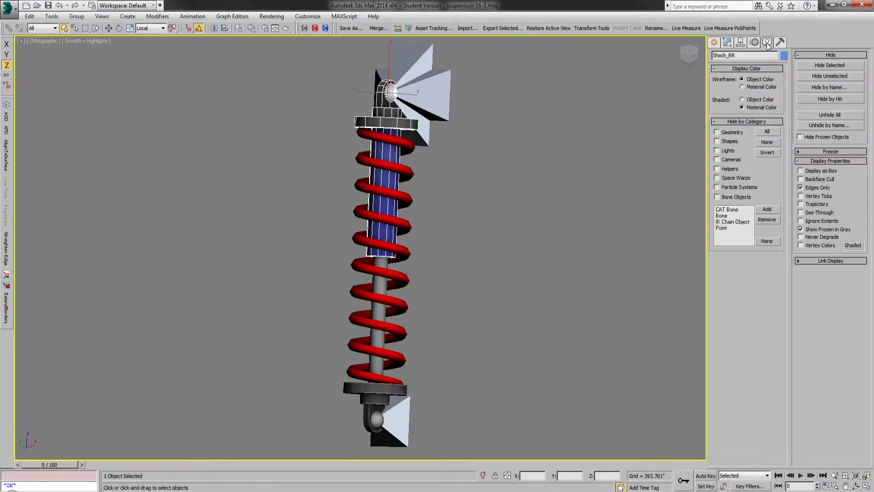
left_click(746, 100)
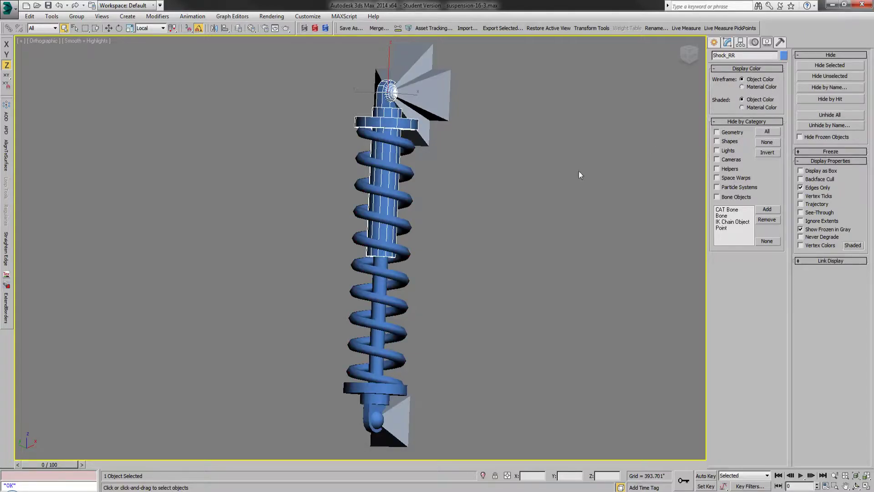
Step: Attach the shock's lower rod and mount to Shock_RR
left_click(727, 43)
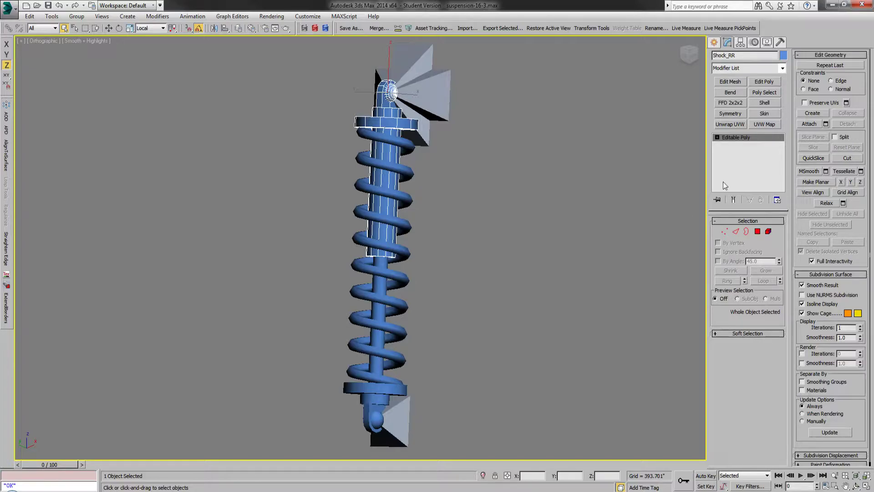
left_click(809, 124)
left_click(799, 125)
Step: Apply a Skin modifier to Shock_RR and open its bone selection list, leaving it without choosing a bone
key("w")
left_click(768, 112)
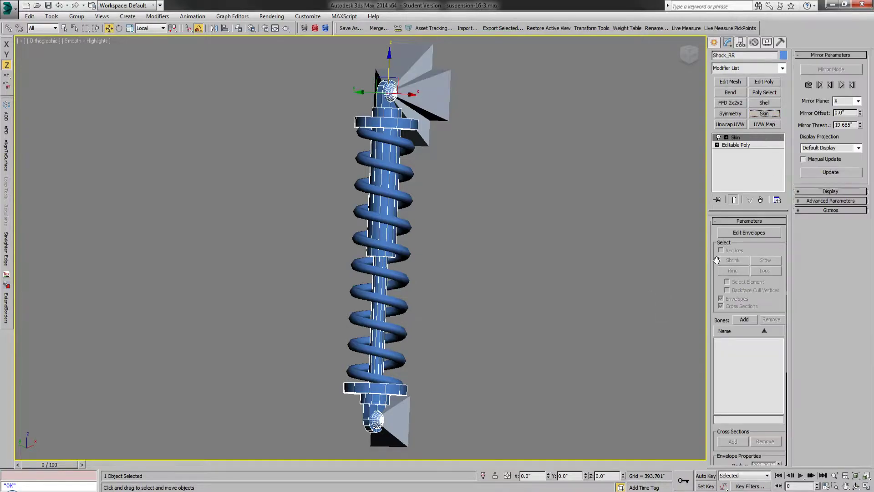
left_click(744, 319)
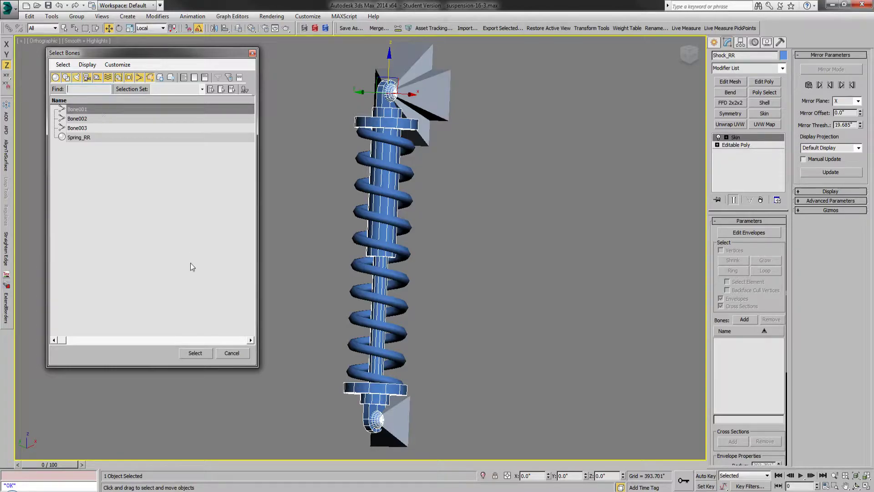
left_click(231, 354)
Step: Undo the recent operations in the history, from adding the bone back through both Rotate commands
left_click(714, 43)
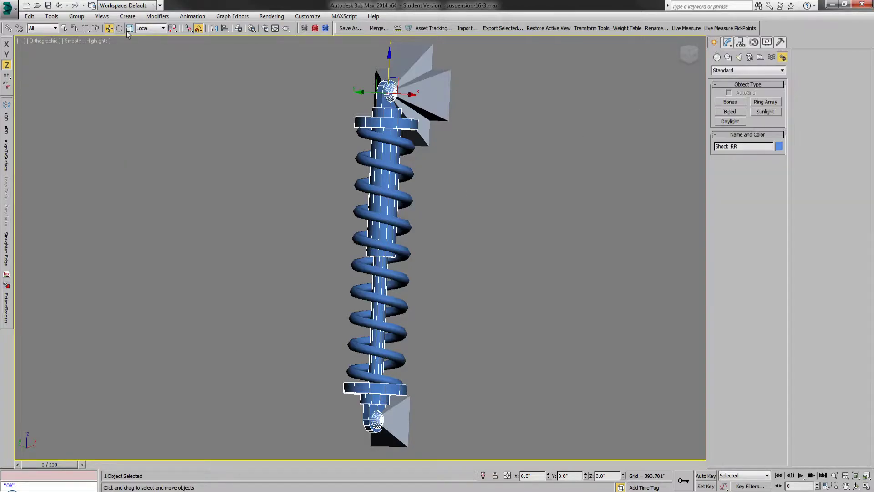
left_click(67, 5)
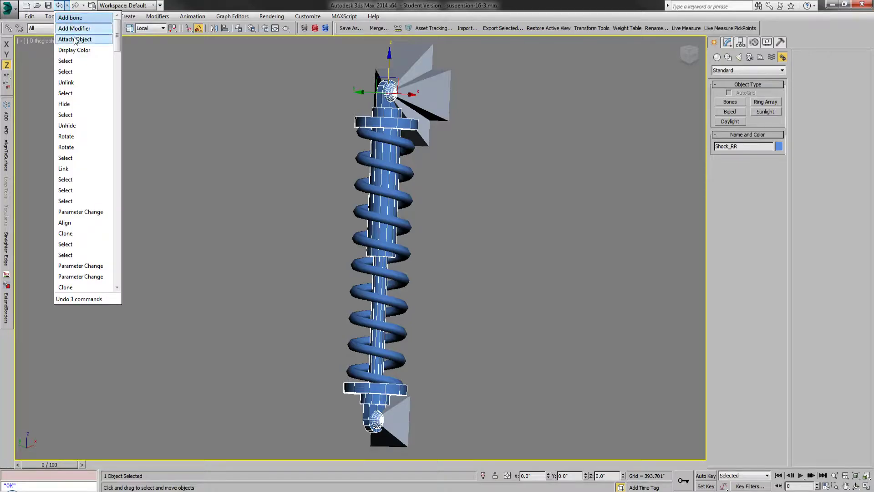
left_click(87, 148)
Step: Delete the three bones at the shock's upper and lower mounts and unhide the BoneShock_RR bones
key("q")
scroll(75, 182, "down", 3)
scroll(113, 122, "up", 3)
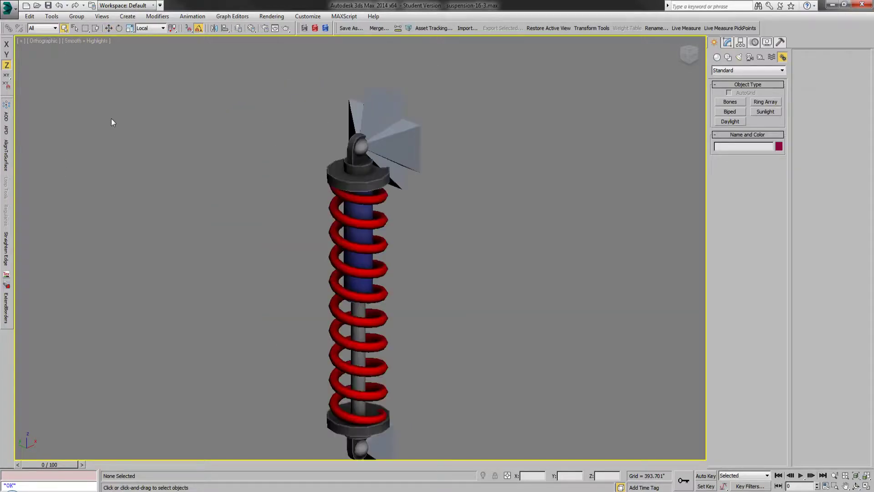
left_click_drag(448, 88, 398, 136)
key("Delete")
left_click(381, 447)
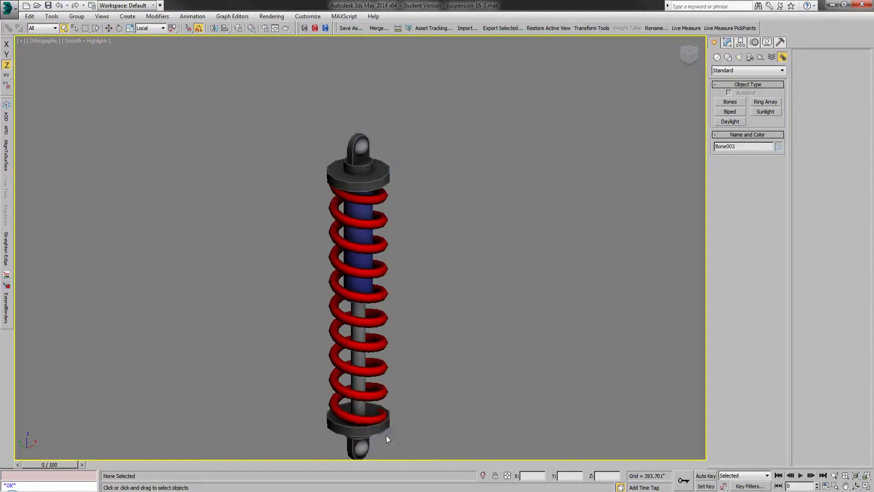
key("Delete")
right_click(656, 159)
left_click(674, 119)
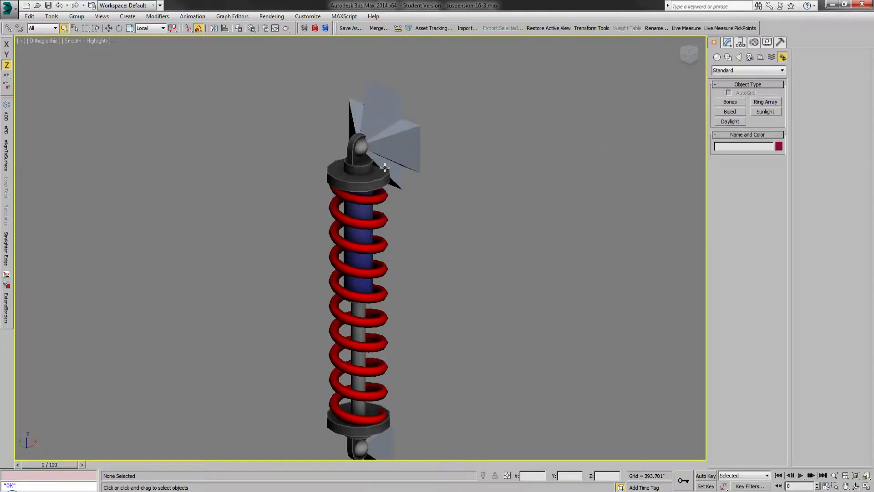
scroll(385, 168, "down", 2)
left_click_drag(341, 409, 387, 129)
key("l")
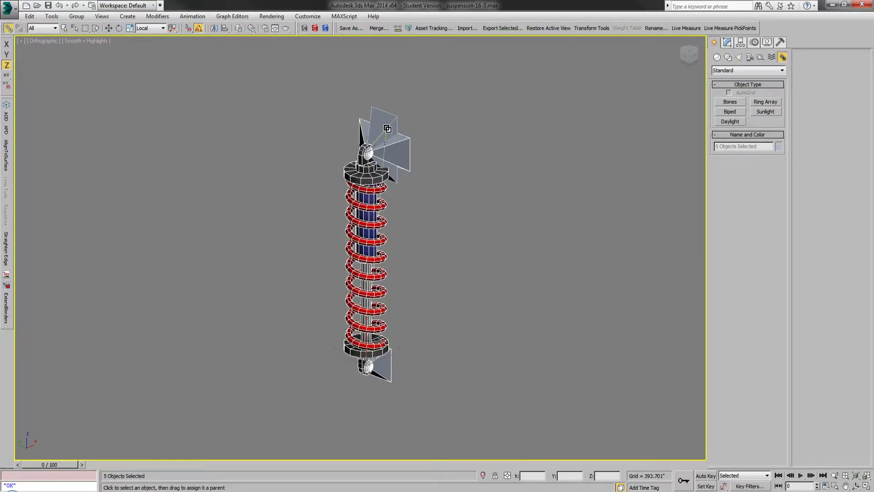
key("q")
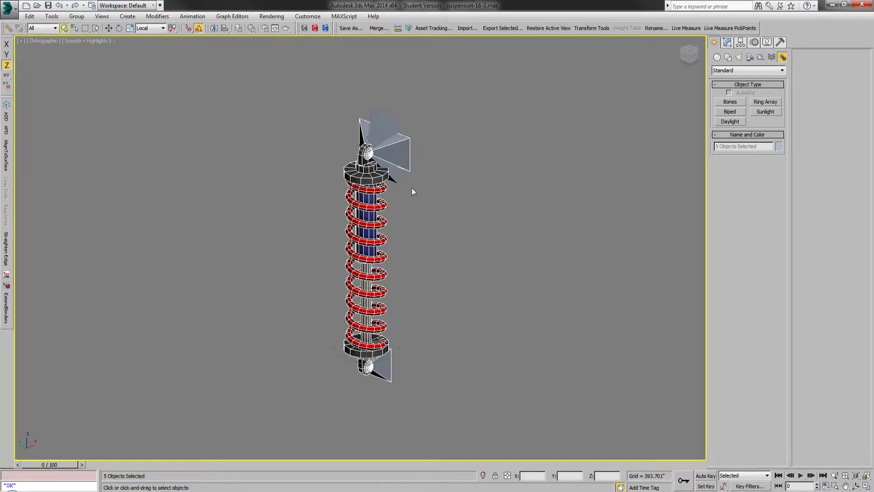
Step: Rotate BoneShock_RR1 15 degrees about its local Y axis and tilt it about its local X axis to angle the shock
left_click(386, 120)
left_click(120, 28)
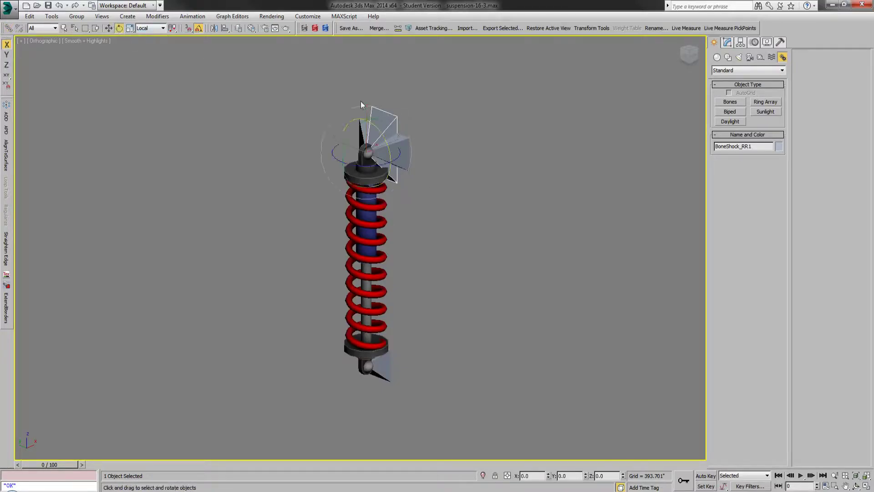
left_click_drag(345, 148, 349, 143)
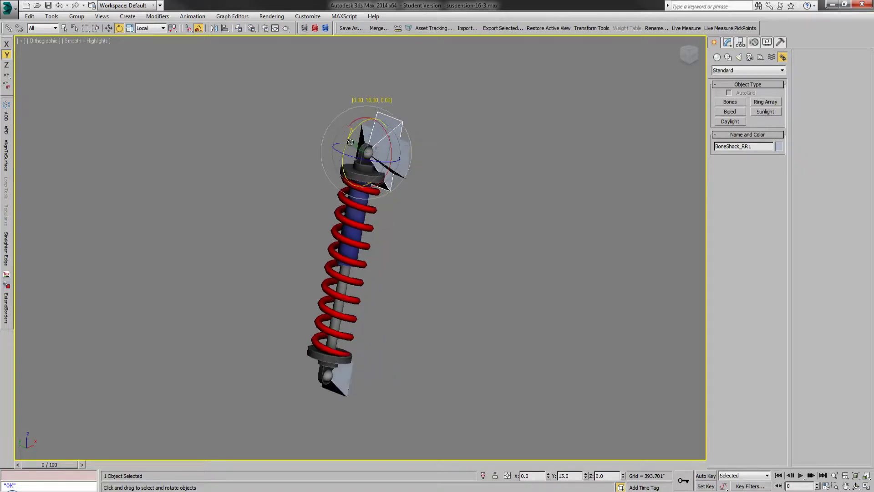
left_click_drag(378, 182, 382, 179)
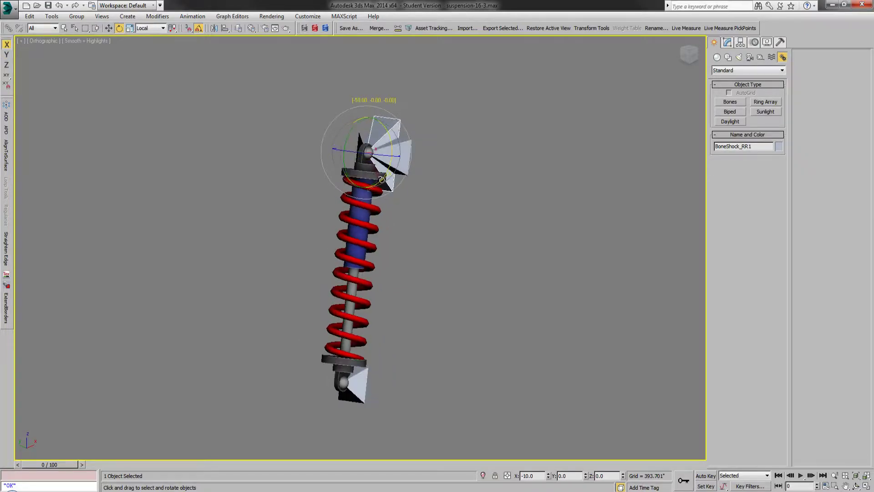
right_click(383, 179)
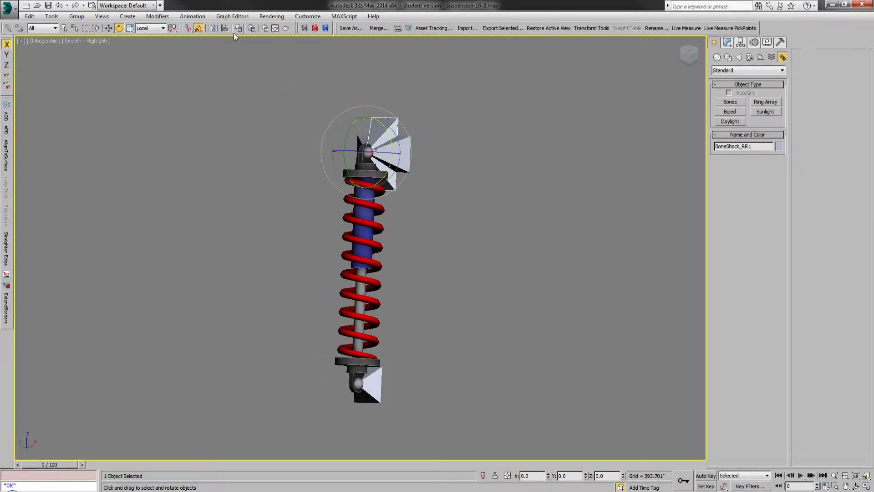
Step: Show the Frame layer briefly to check the shock's alignment with its mounts, and hide the layer again
left_click(238, 28)
left_click(598, 186)
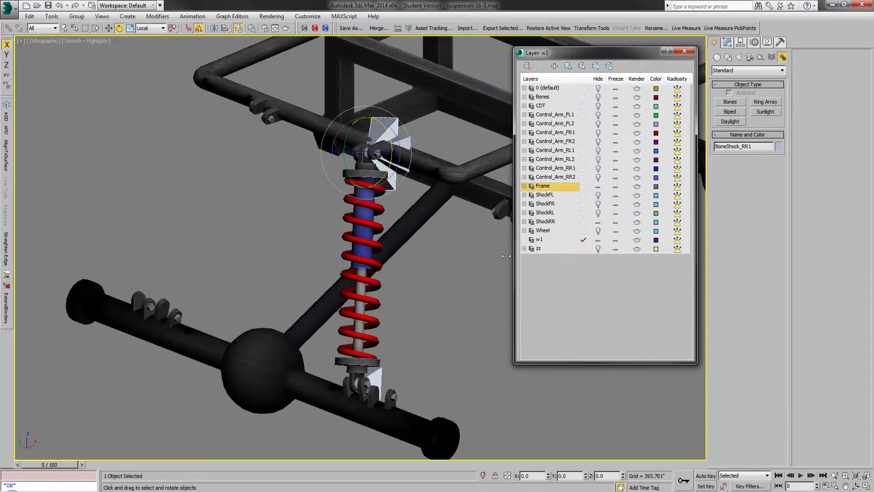
left_click(598, 186)
Step: Unlink all shock parts and the BoneShock_RR bones from each other, close the layer manager and clear the selection
left_click_drag(444, 95, 282, 478)
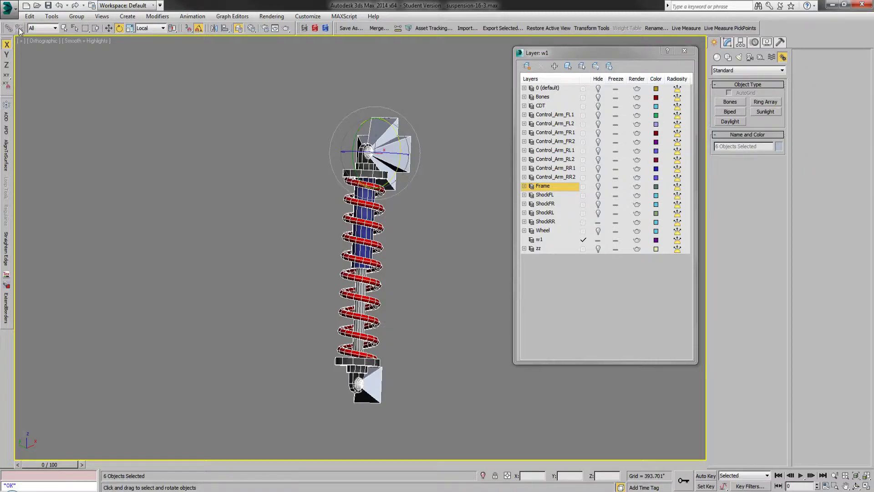
left_click(64, 28)
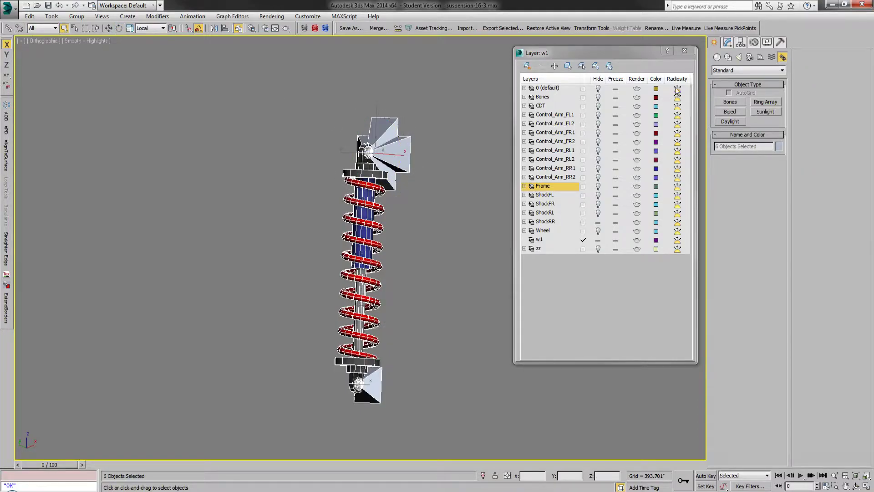
left_click(684, 51)
key("q")
left_click(530, 138)
Step: Attach the shock's lower rod and mount to the upper body Shock_RR
left_click(359, 160)
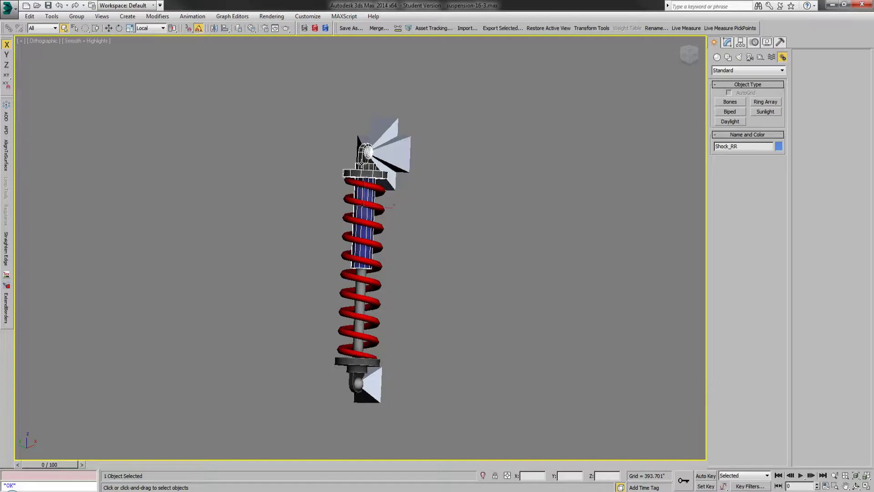
left_click(727, 42)
left_click(803, 125)
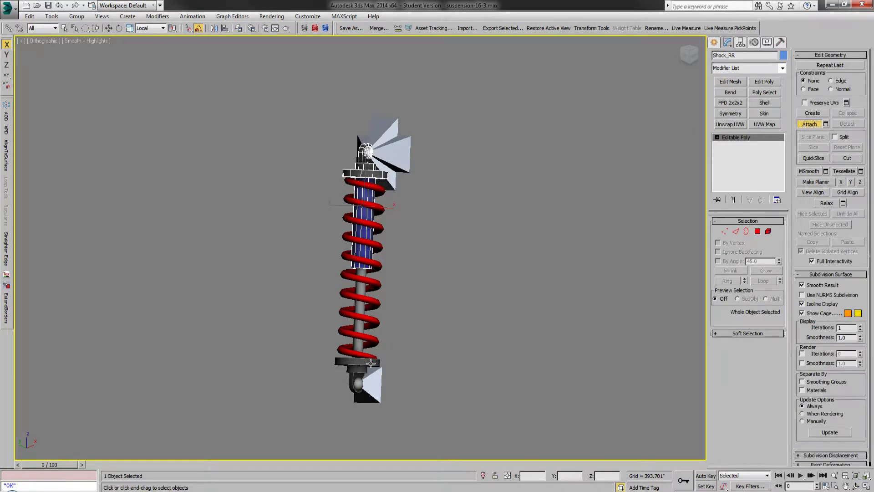
left_click(360, 366)
Step: Set the shaded display to Object Color and return to modifying Shock_RR
left_click(767, 42)
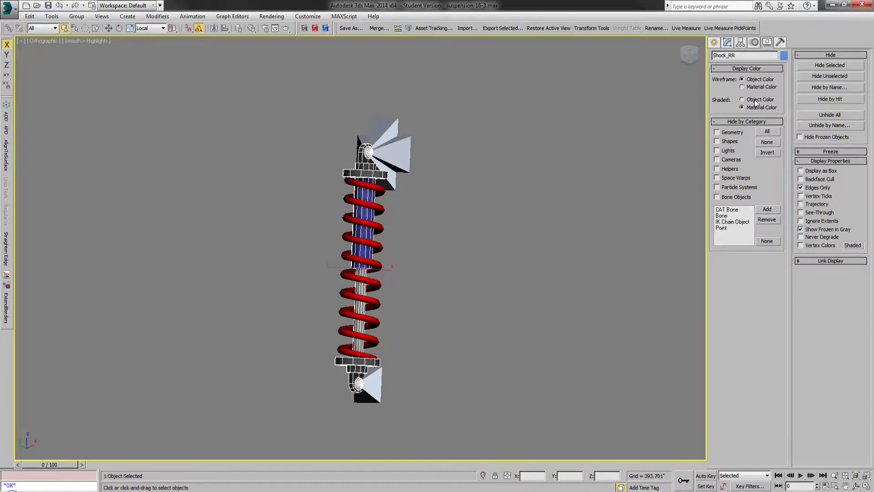
left_click(750, 99)
left_click(730, 43)
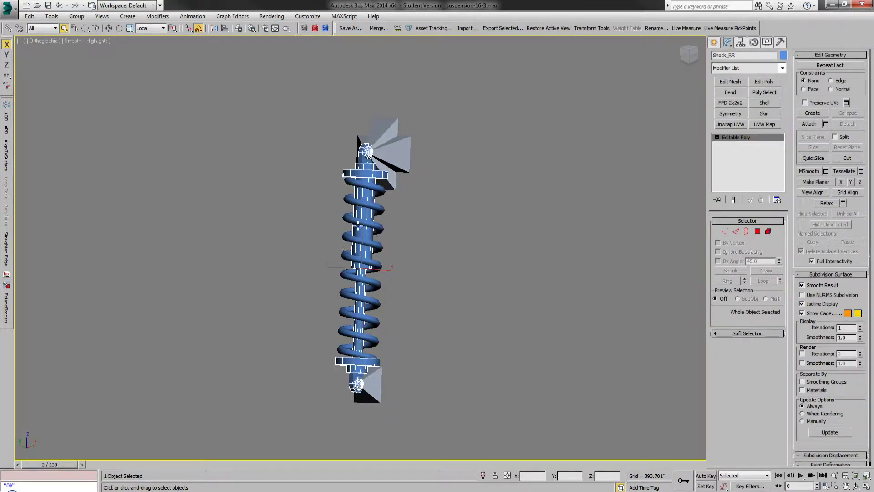
Step: Hide the coil spring so only the shock body and its bones are shown
left_click(359, 221)
right_click(359, 221)
left_click(381, 192)
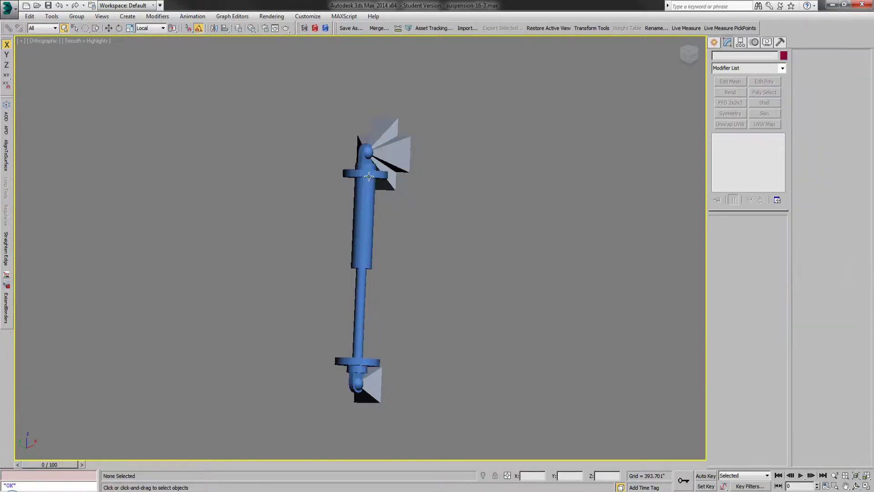
Step: Apply a Skin modifier to Shock_RR and add BoneShock_RR2 and BoneShock_RR3 as its bones
left_click(764, 114)
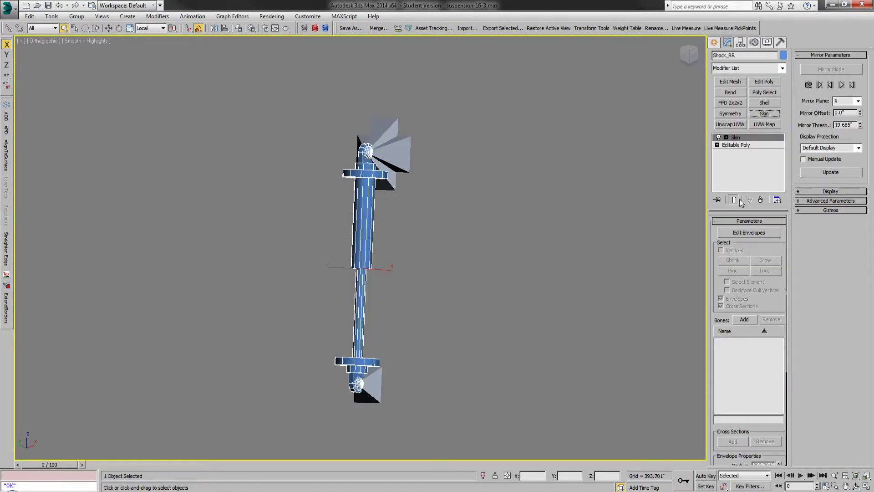
left_click(743, 319)
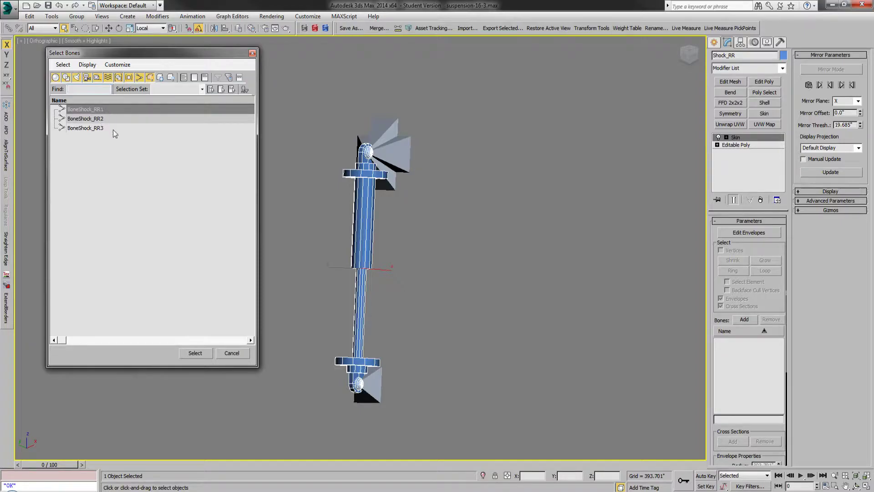
left_click_drag(113, 119, 112, 129)
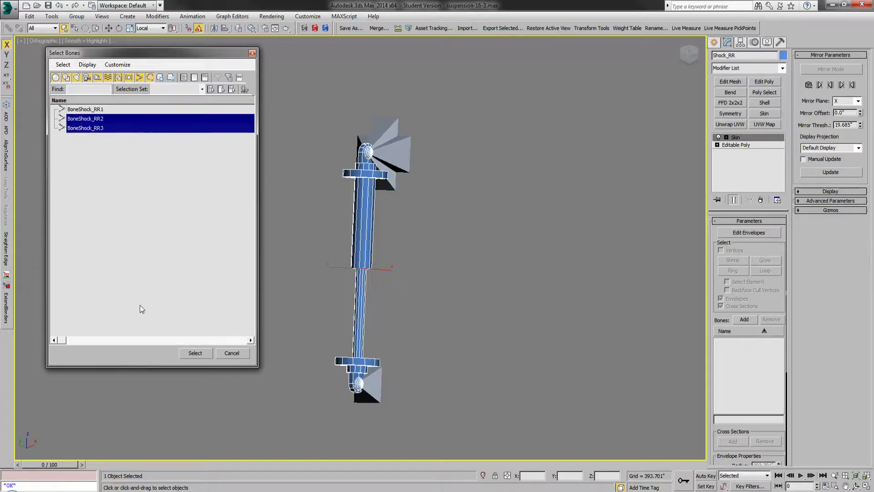
left_click(196, 353)
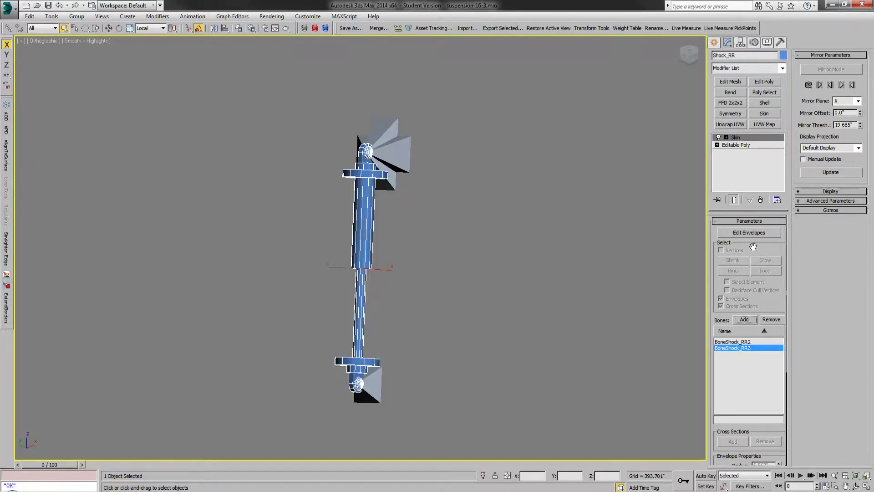
Step: Enter envelope editing on the Skin modifier, enable Vertices selection, and disable Envelopes and Cross Sections selection
left_click(751, 233)
left_click(730, 251)
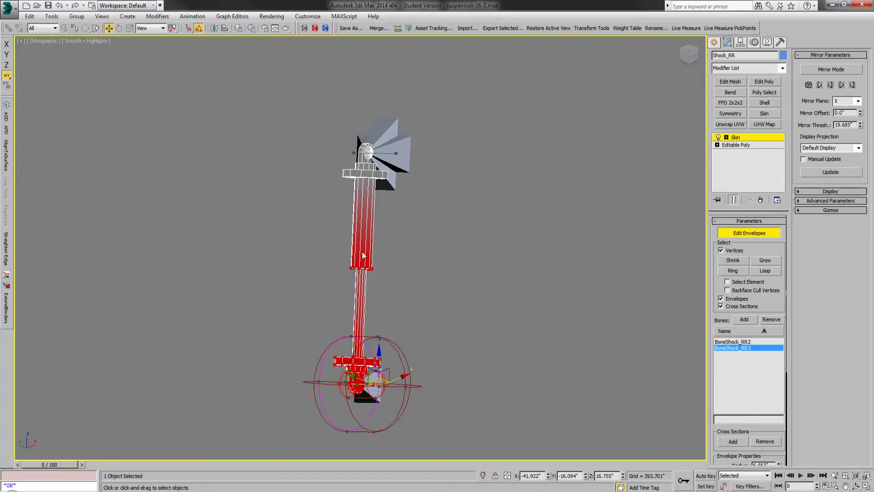
scroll(395, 231, "down", 1)
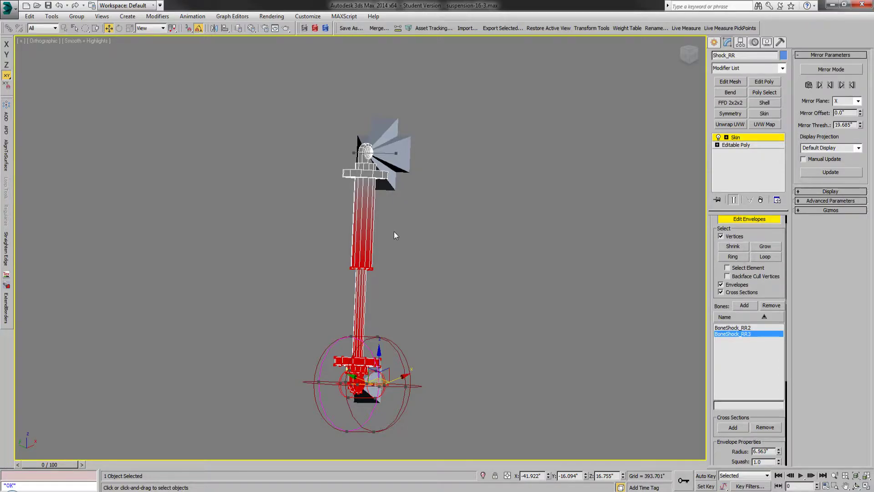
scroll(753, 291, "up", 1)
left_click(721, 298)
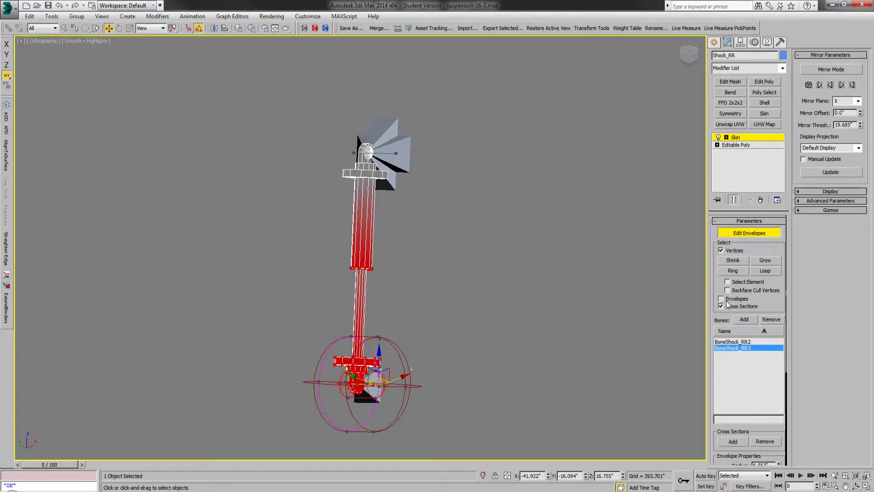
left_click(726, 306)
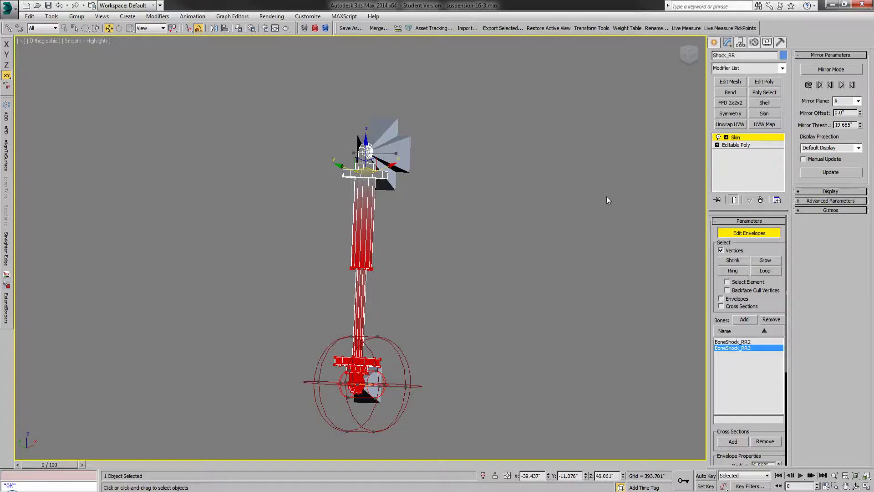
Step: Turn off Show Colored Vertices in the skin's display options and toggle Show Colored Faces off and back on
left_click(829, 191)
left_click(804, 203)
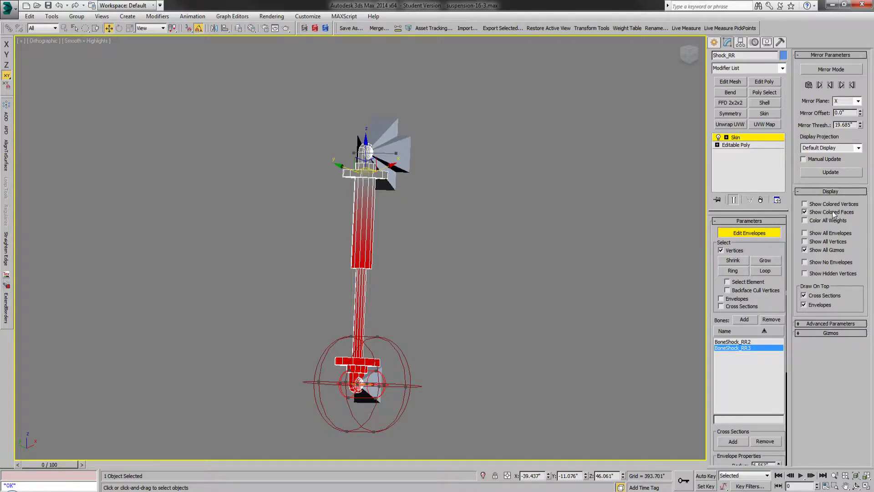
left_click(832, 211)
left_click(832, 211)
Step: Select all vertices of the shock and open the Skin Weight Table
scroll(296, 293, "up", 2)
scroll(421, 250, "down", 4)
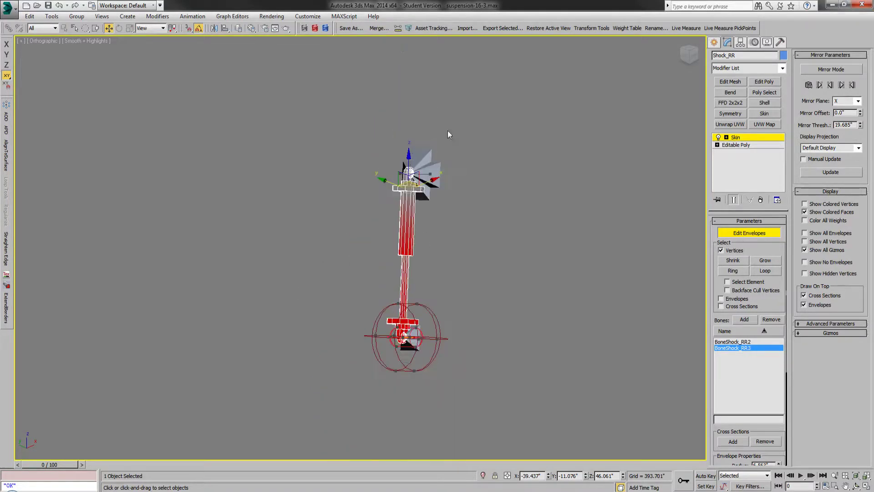
scroll(394, 244, "up", 2)
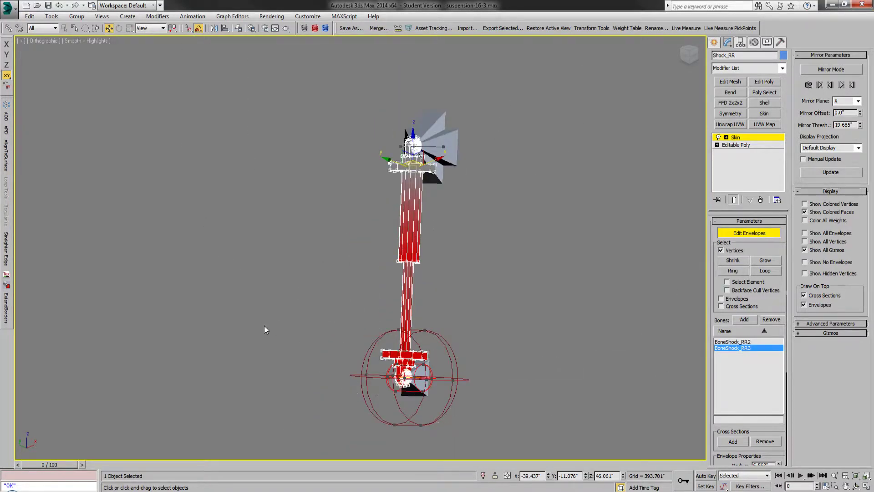
left_click_drag(517, 90, 340, 399)
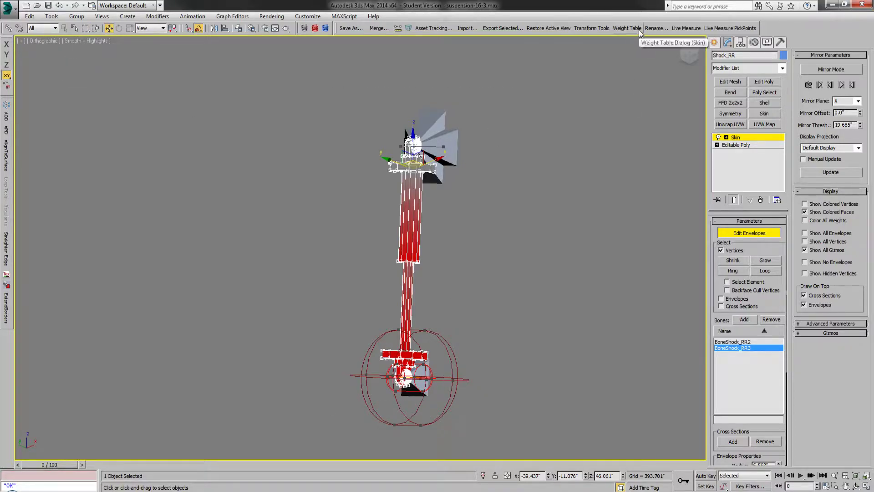
scroll(774, 304, "down", 3)
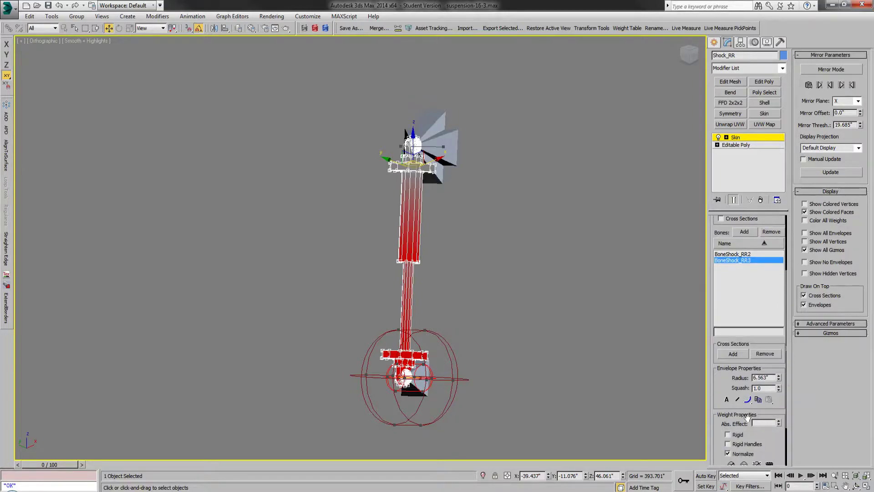
scroll(781, 322, "down", 2)
left_click(768, 422)
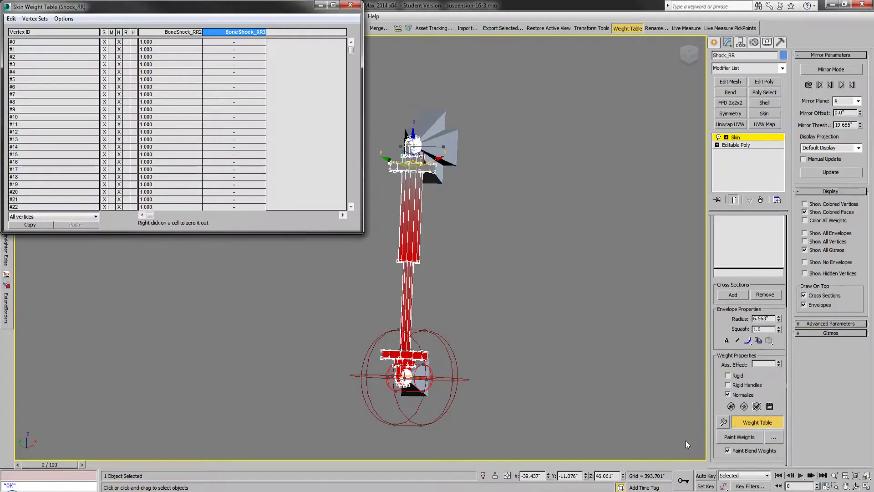
Step: Select all vertices in the Skin Weight Table and set their BoneShock_RR3 weight to 1
left_click(11, 19)
left_click(29, 68)
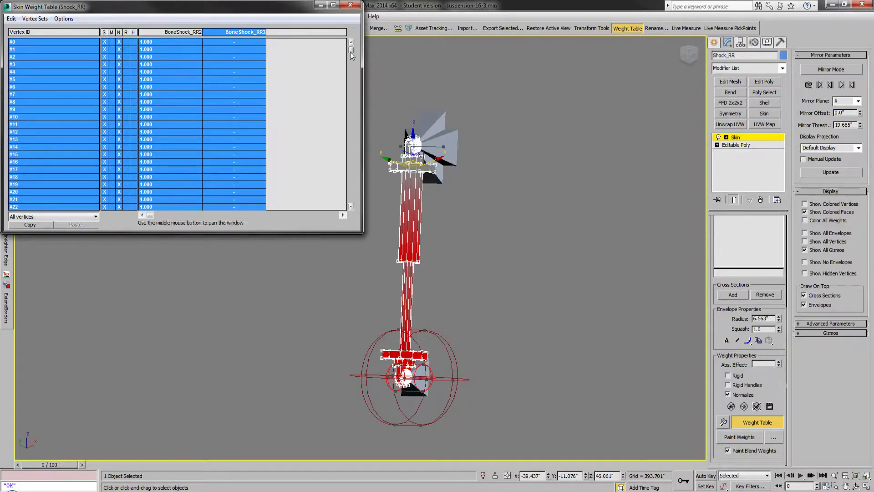
mouse_move(350, 48)
left_mouse_down()
mouse_move(356, 152)
mouse_move(349, 48)
left_mouse_up()
left_click(219, 79)
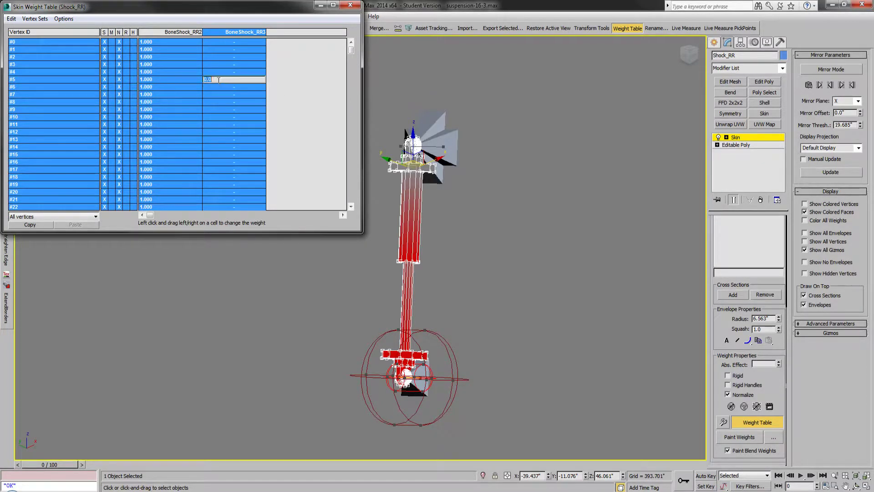
type("1")
key("Return")
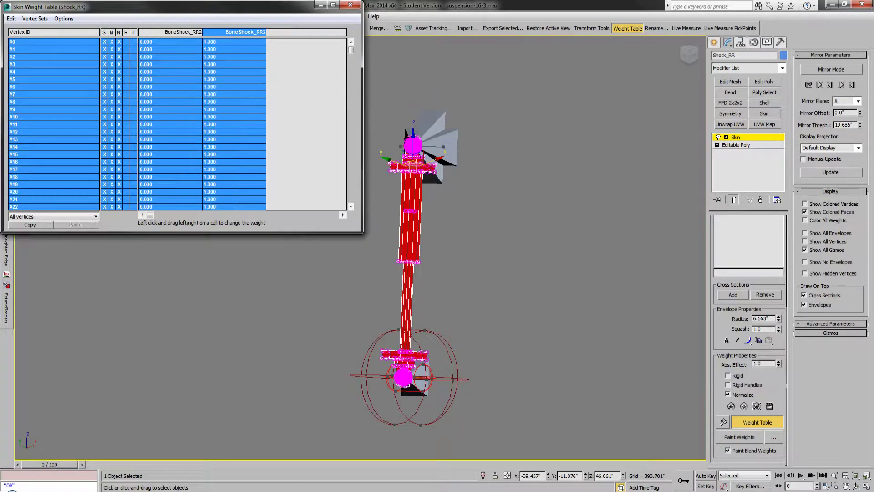
Step: Set the BoneShock_RR2 weight of all vertices to 1, make BoneShock_RR2 the active bone, and close the weight table
left_click(162, 73)
type("1")
key("Return")
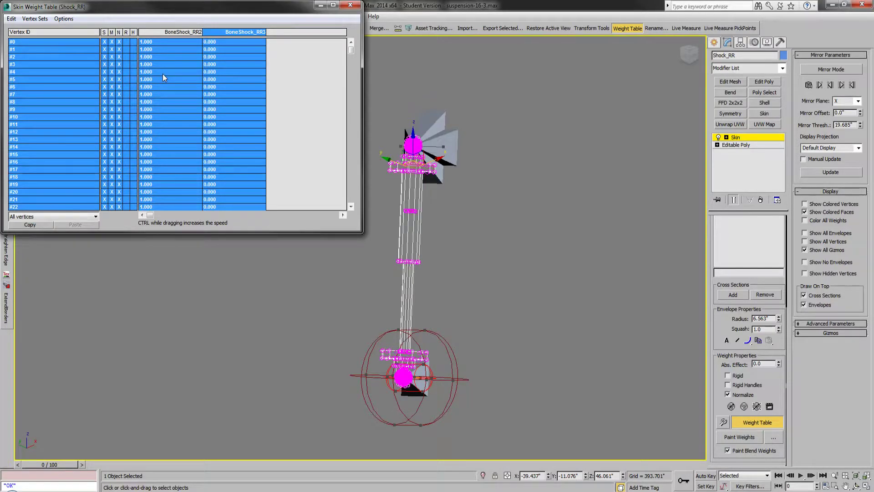
left_click(186, 32)
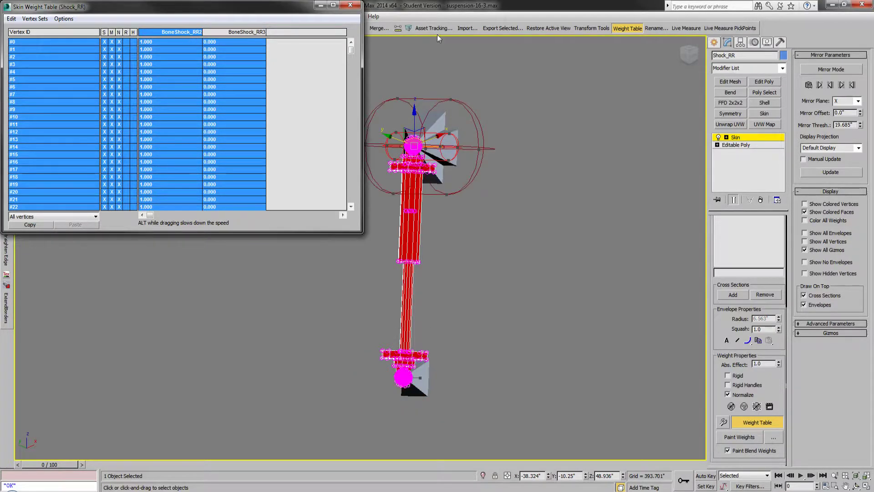
left_click(627, 28)
Step: Select the vertices of the shock's lower mount and flange and list only selected vertices in the weight table
left_click_drag(373, 357, 444, 414)
scroll(368, 376, "up", 5)
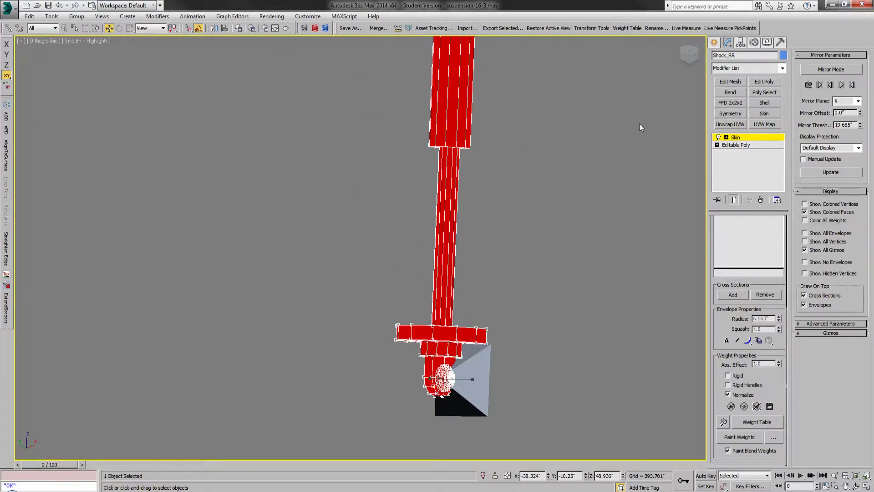
left_click(627, 28)
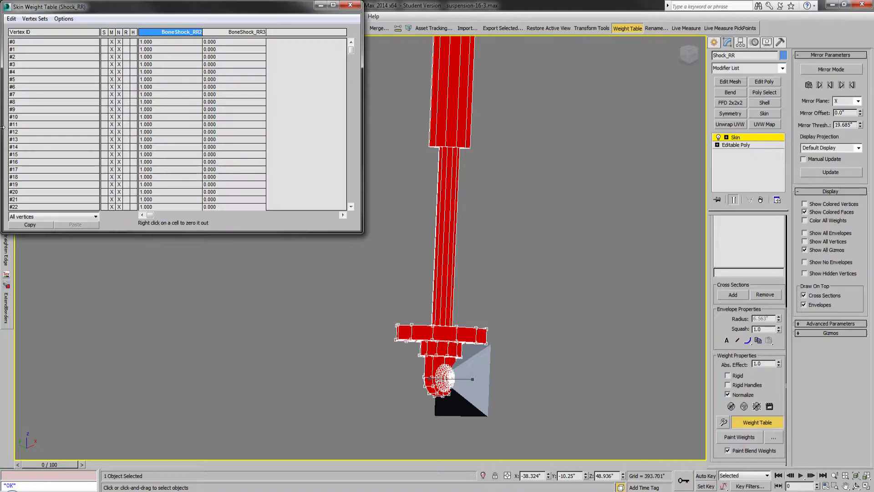
left_click(32, 217)
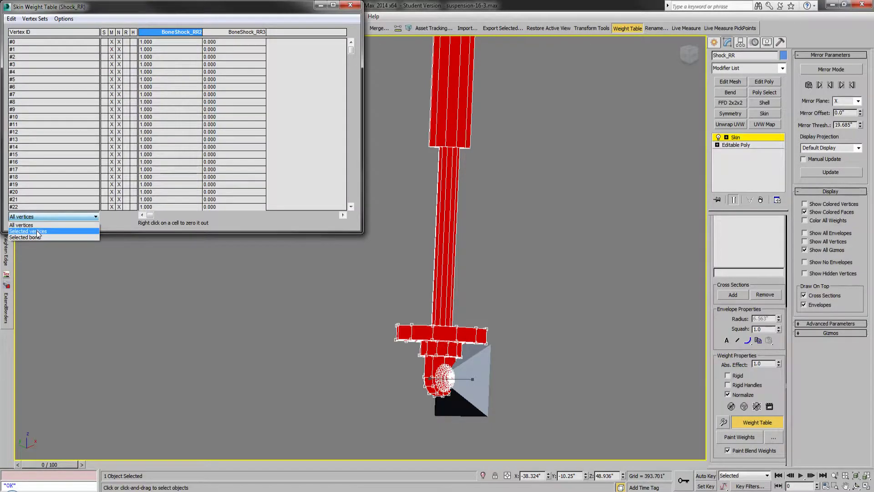
left_click(37, 231)
Step: Set the BoneShock_RR3 weight of all the listed lower-end vertices to 1 and close the weight table
left_click(11, 18)
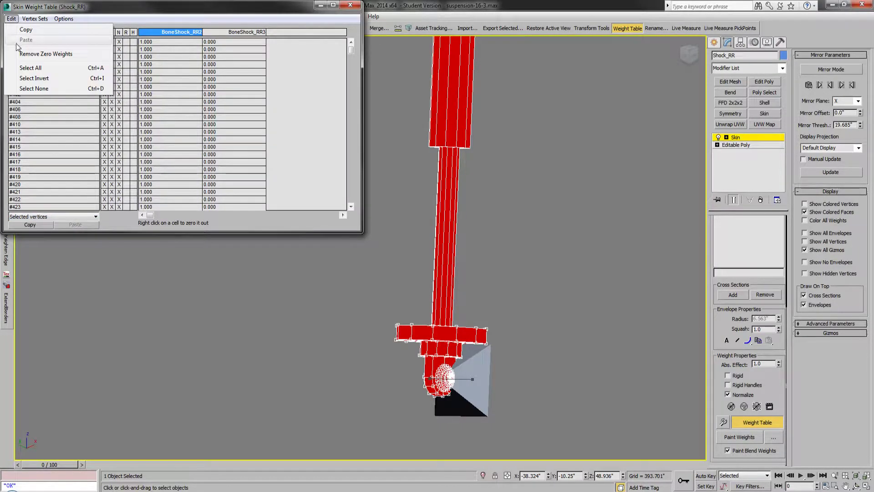
left_click(32, 68)
left_click(230, 80)
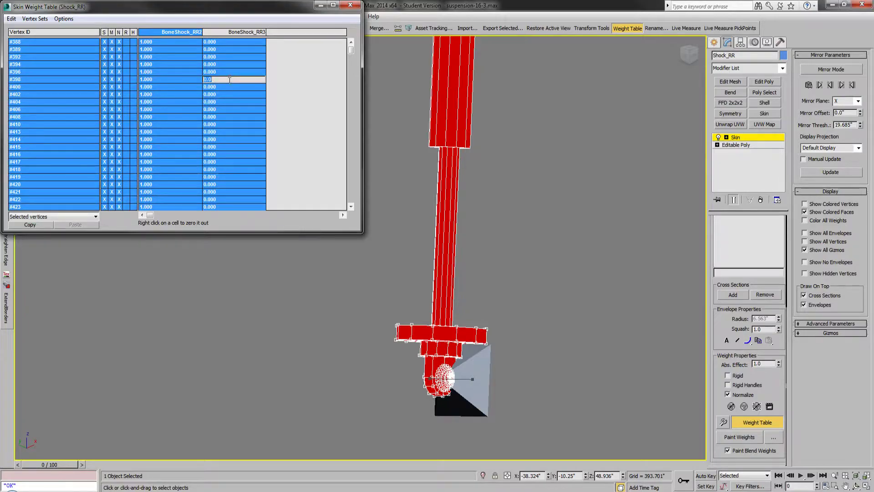
type("1")
key("Return")
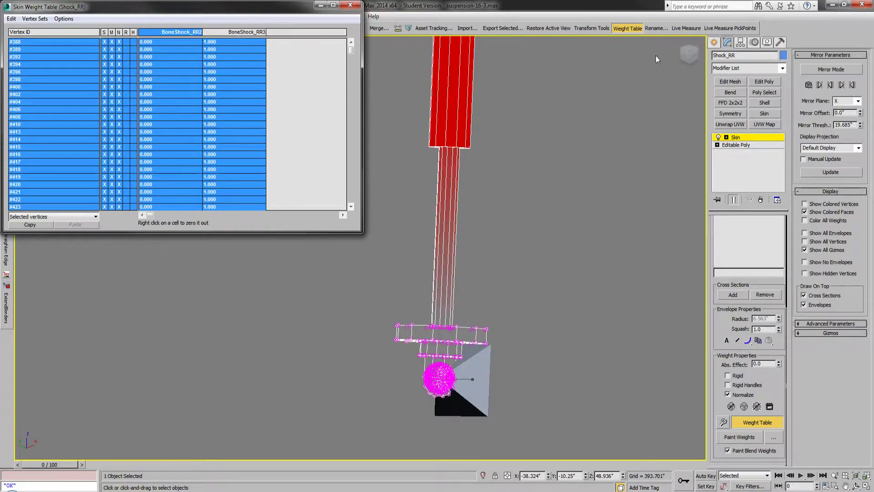
left_click(639, 29)
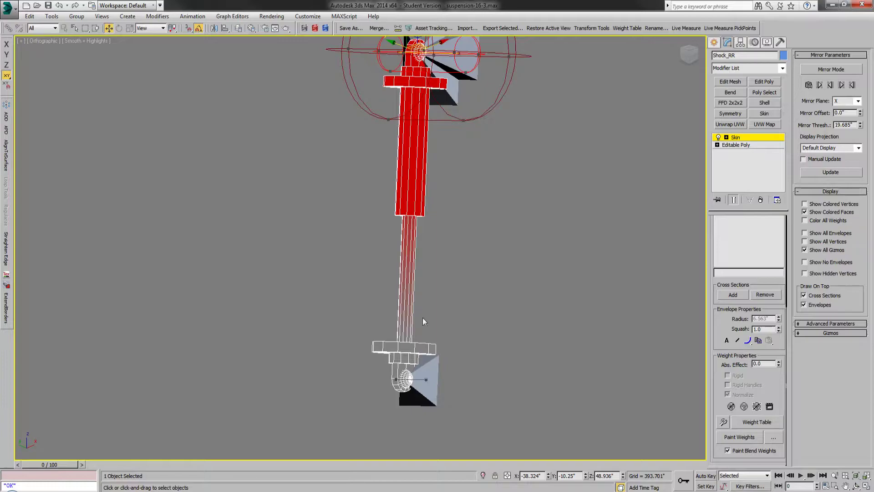
Step: Show BoneShock_RR3's weight coloring on the shock and leave envelope editing
scroll(760, 285, "up", 5)
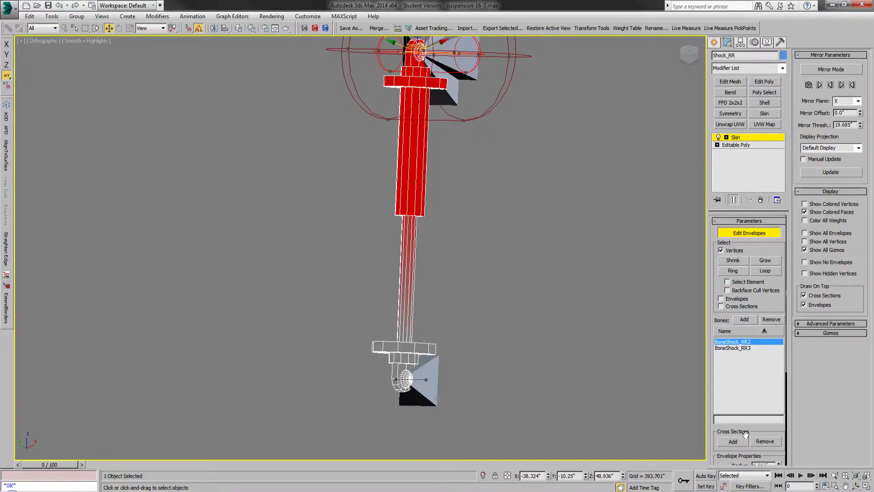
left_click(737, 348)
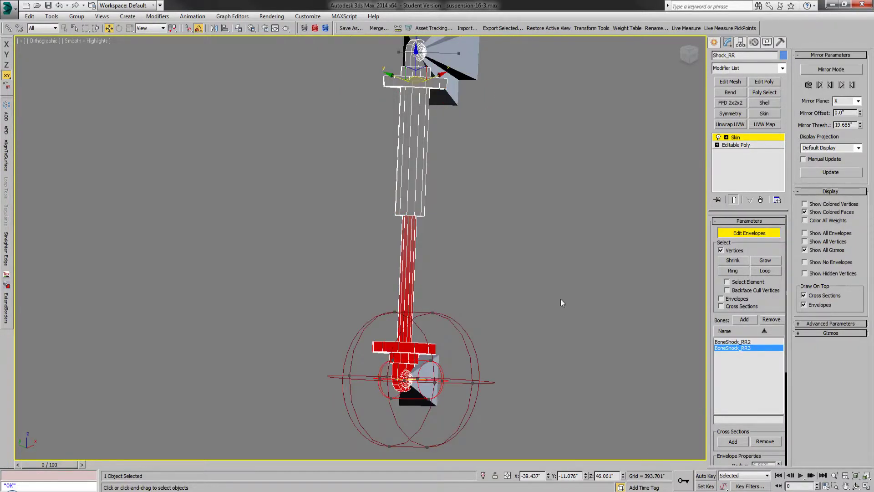
left_click(713, 42)
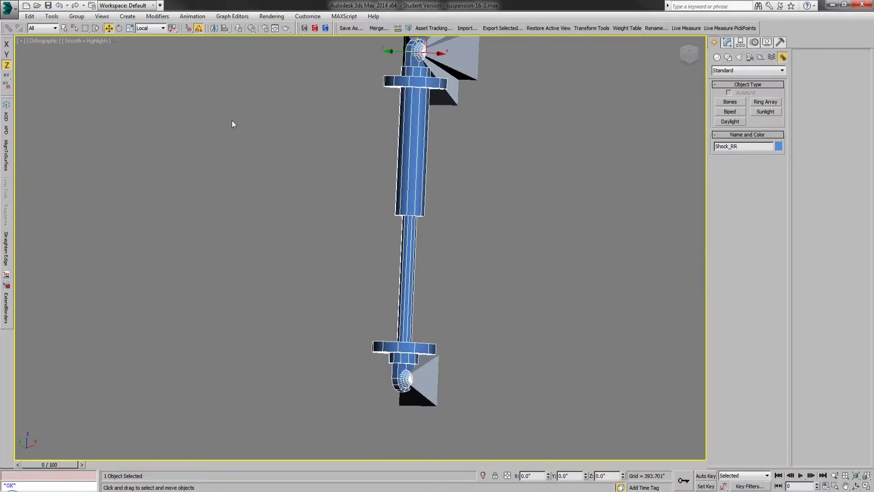
Step: Test the skinning by moving BoneShock_RR3 in the View coordinate system from the left view, and undo the move
left_click(64, 29)
left_click(435, 385)
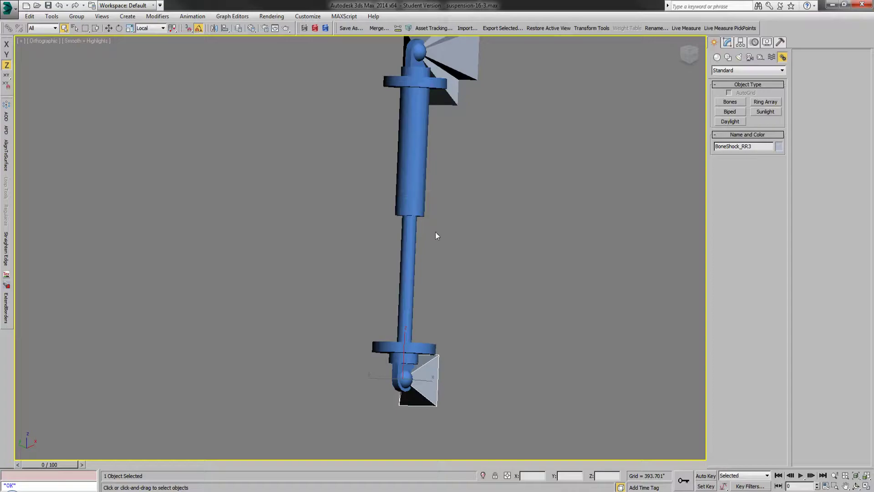
left_click(112, 28)
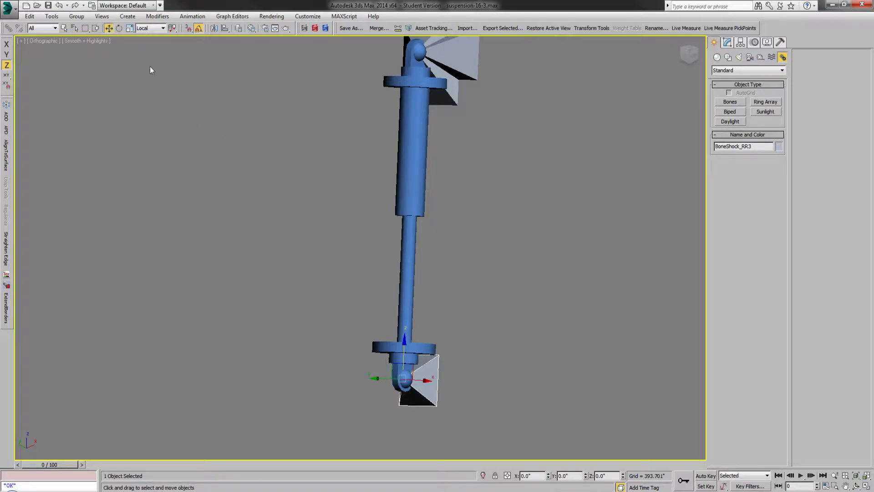
left_click(148, 28)
left_click(149, 36)
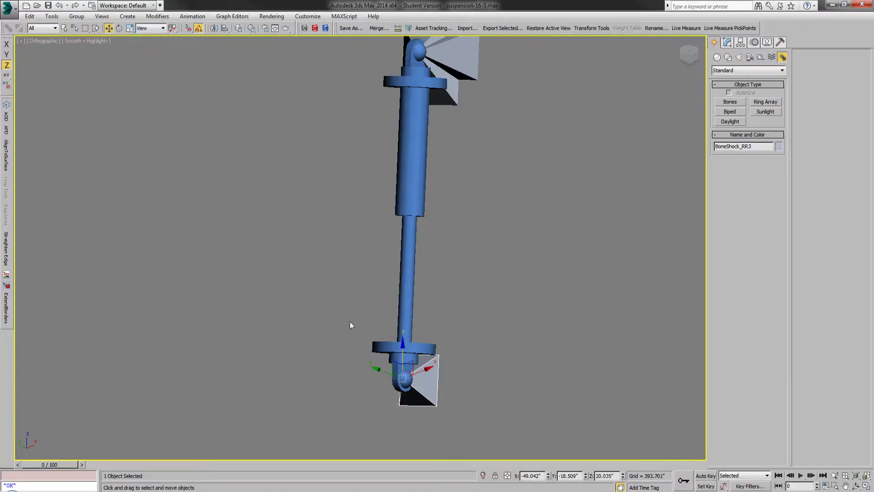
middle_click_drag(379, 313, 400, 287, "alt")
left_click(687, 59)
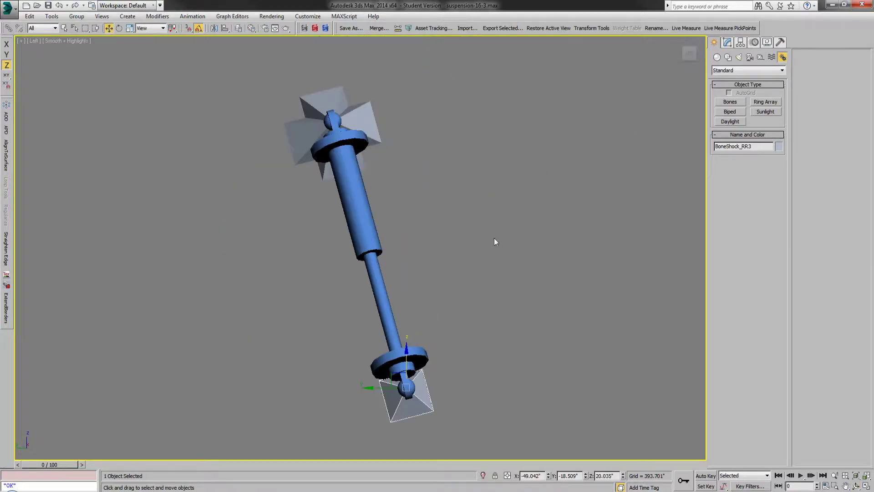
left_click_drag(412, 330, 410, 356)
left_click(60, 6)
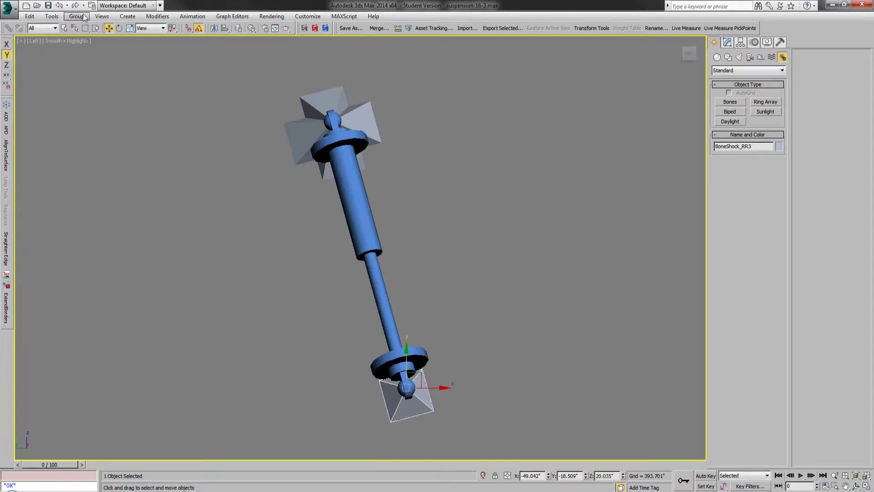
Step: Switch to the Local coordinate system, move BoneShock_RR3 along its Z axis to compress the shock, and undo the move
left_click(154, 29)
left_click(151, 61)
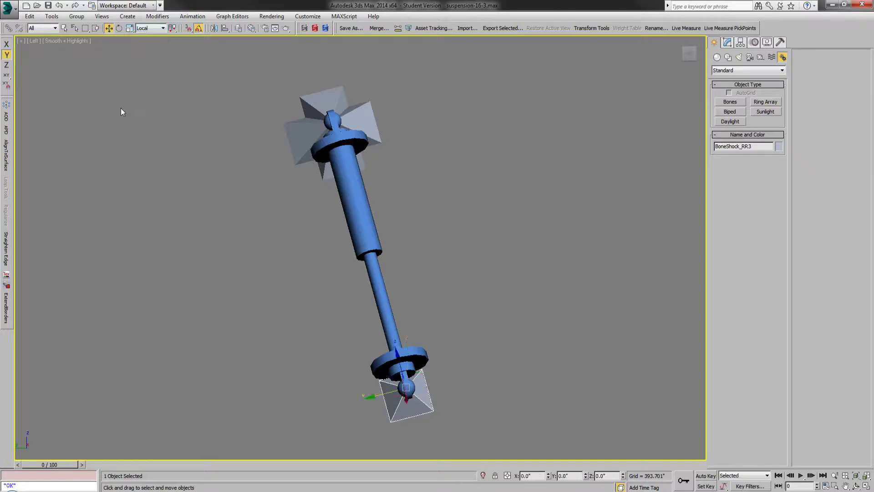
middle_click_drag(318, 288, 250, 307, "alt")
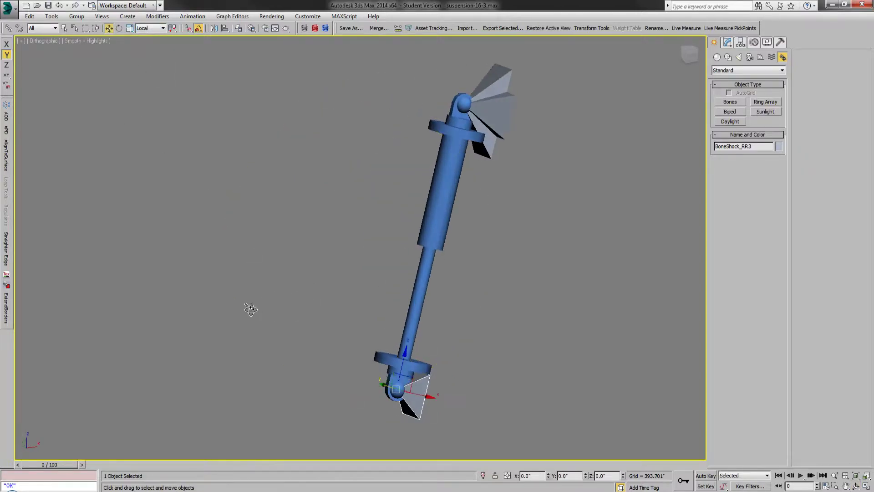
left_click_drag(406, 355, 424, 259)
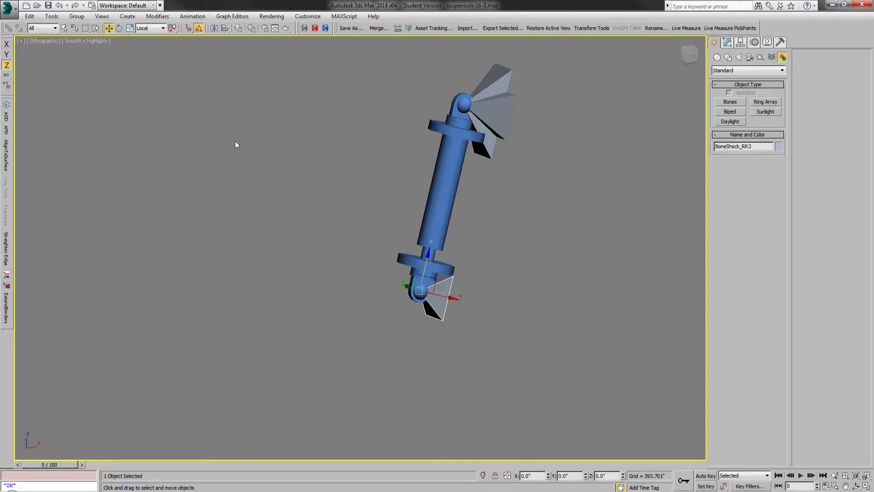
left_click(61, 6)
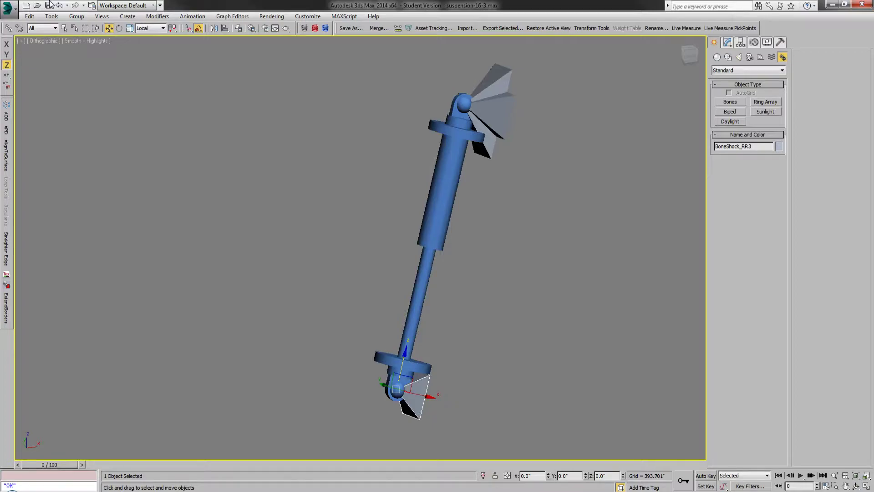
Step: Unhide all objects and select the Spring_RR coil
left_click(64, 28)
left_click(337, 283)
right_click(337, 283)
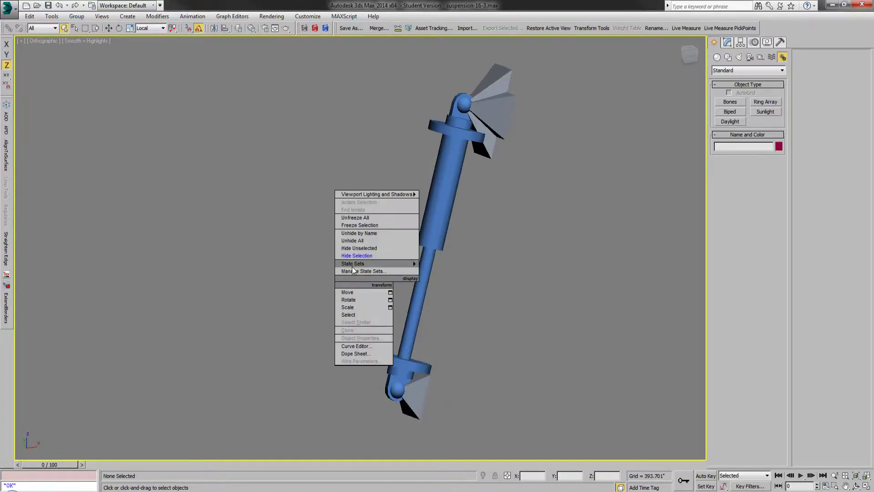
left_click(363, 242)
left_click(422, 233)
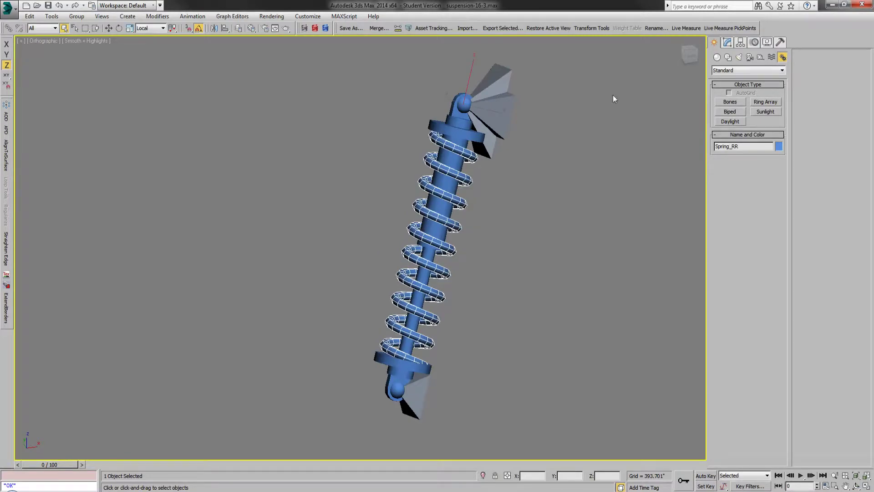
Step: Apply a Skin modifier to Spring_RR and add BoneShock_RR2 and BoneShock_RR3 as its bones
left_click(730, 42)
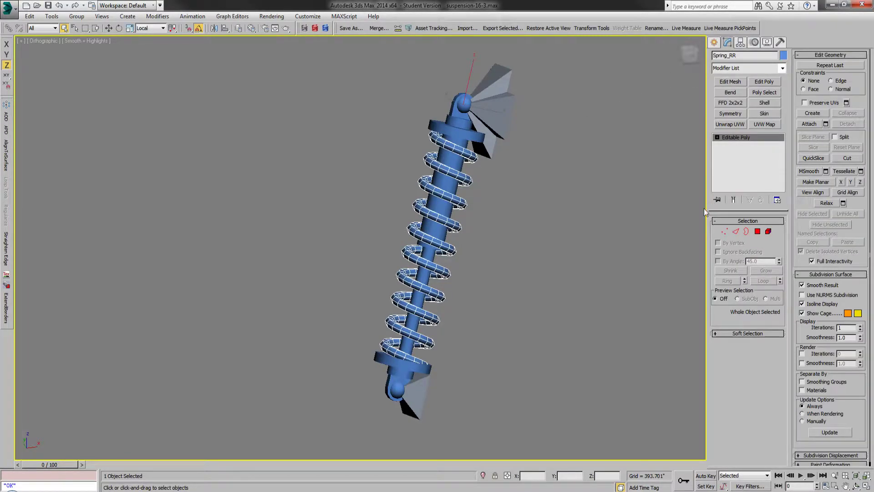
left_click(770, 114)
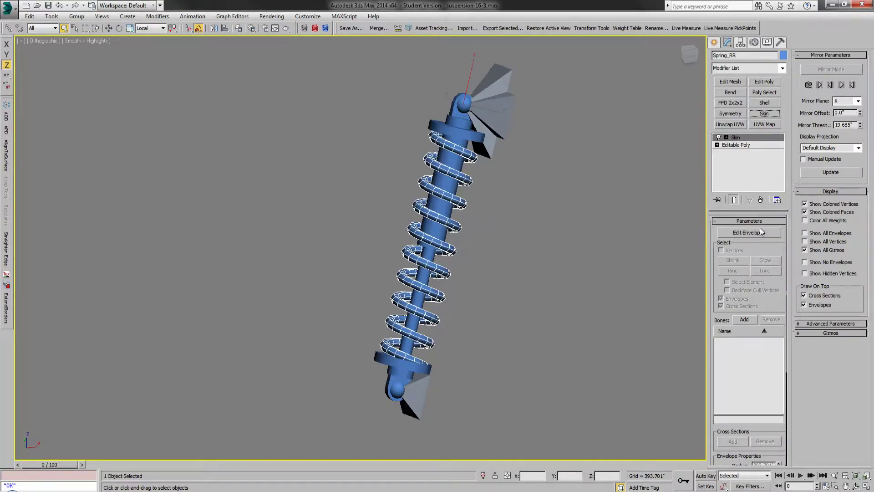
left_click(750, 321)
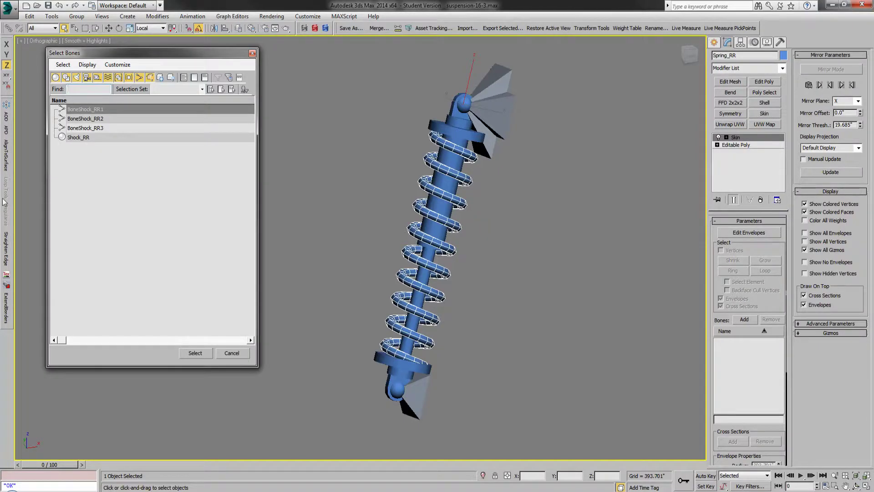
left_click(103, 130)
left_click(108, 120, "ctrl")
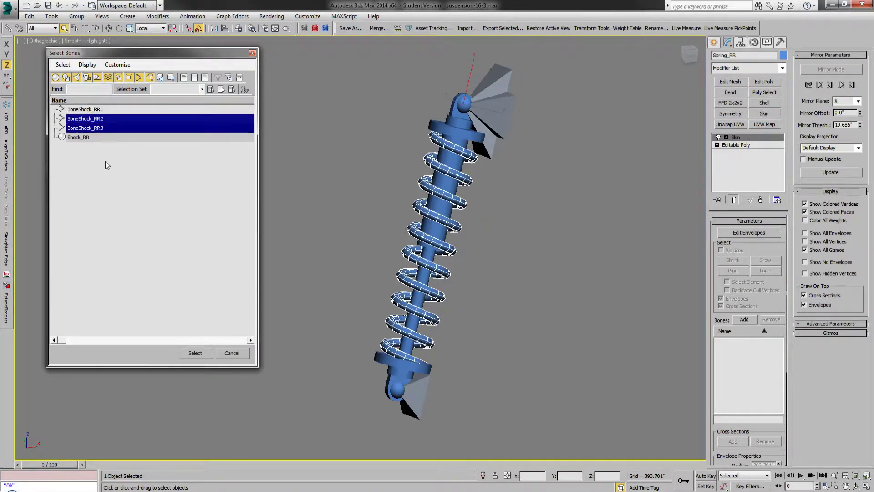
left_click(200, 355)
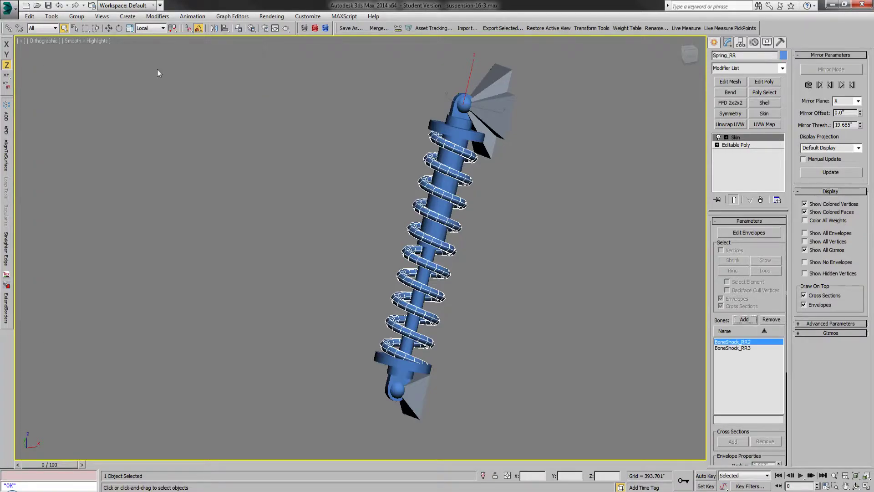
Step: Set the spring's weights with the Spring weight tool, using BoneShock_RR2 as top bone, BoneShock_RR3 as bottom bone, and Ignore end caps
left_click(315, 28)
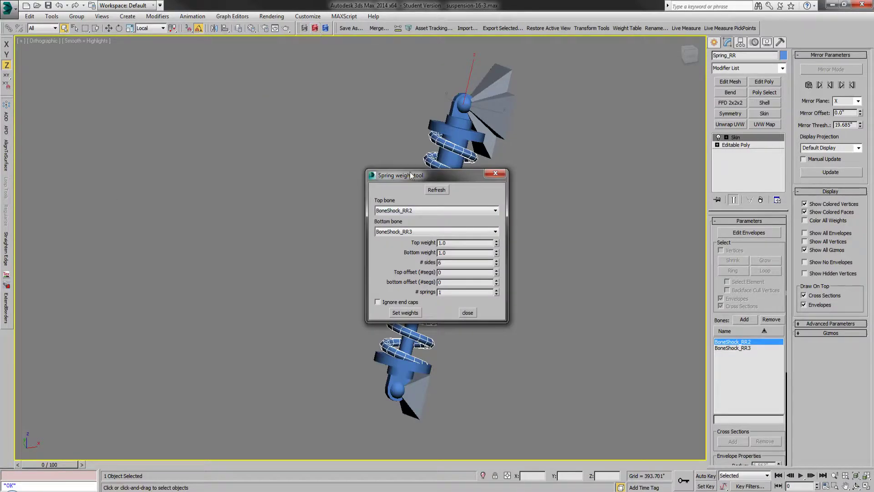
left_click_drag(412, 173, 556, 155)
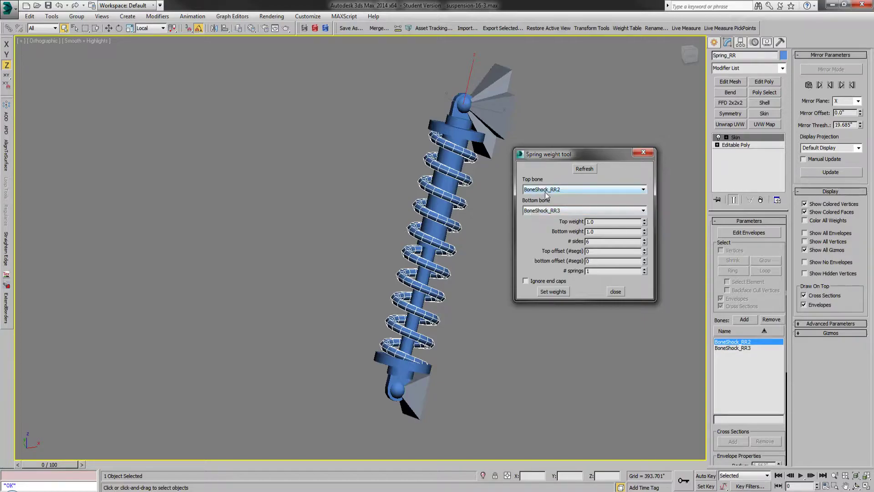
left_click(549, 191)
left_click(549, 193)
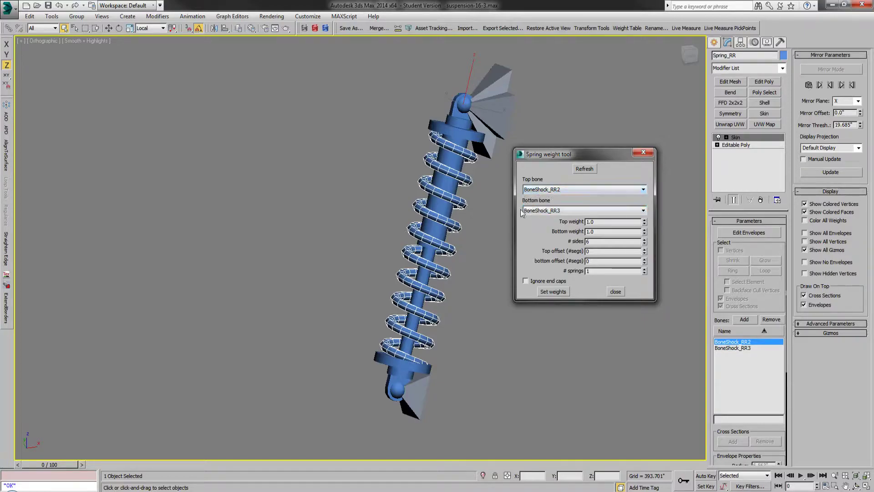
left_click(529, 281)
left_click(553, 292)
left_click(615, 291)
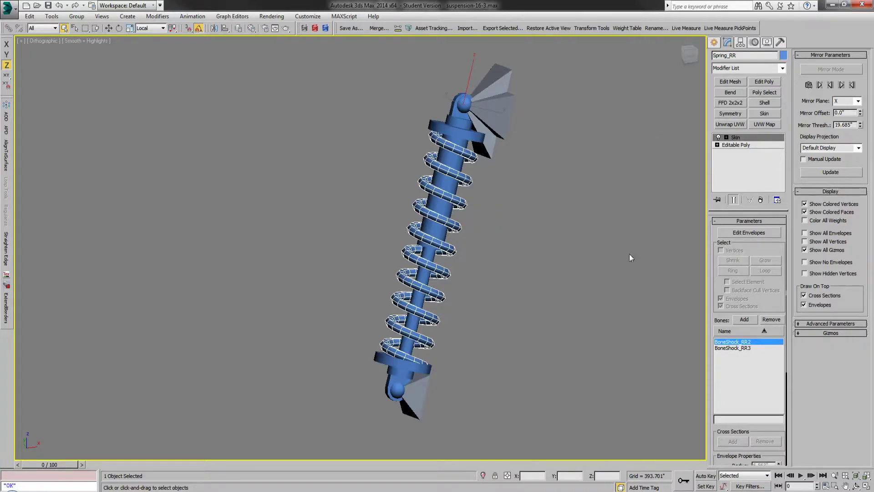
Step: Move BoneShock_RR3 along its local Z axis to test the shock and spring compression, undo the move, and clear the selection
left_click(713, 42)
left_click(422, 386)
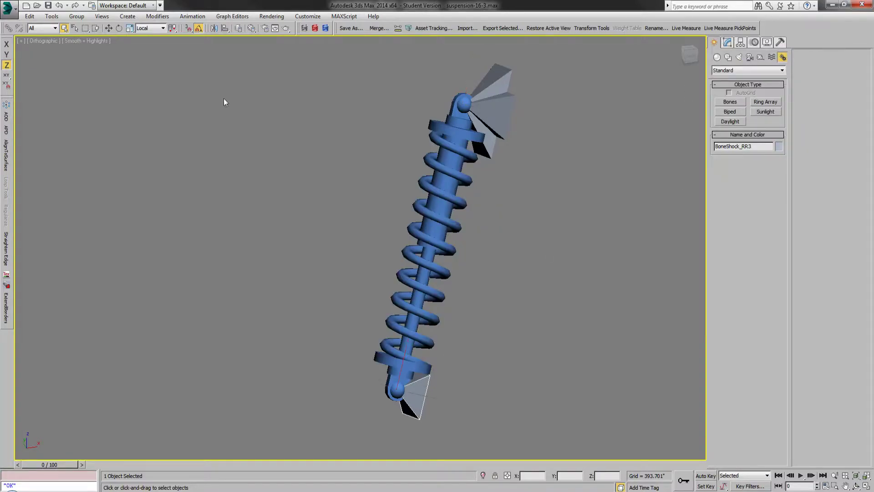
left_click(108, 28)
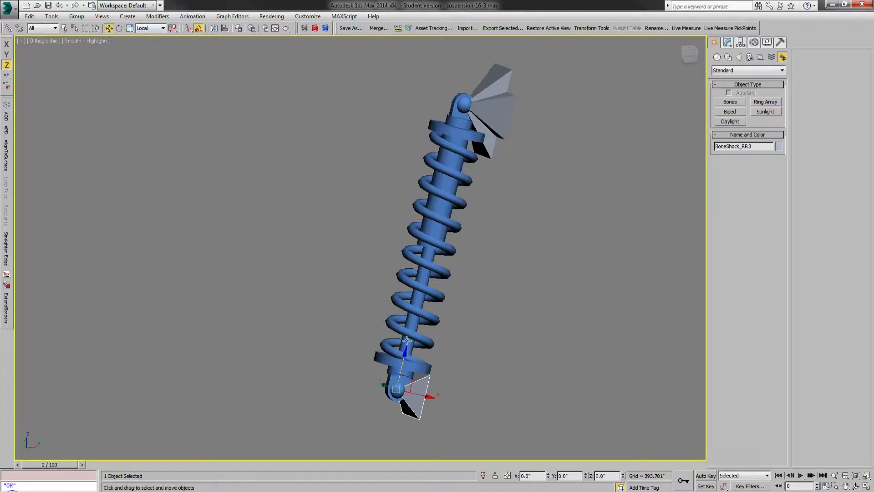
mouse_move(404, 355)
left_mouse_down()
mouse_move(407, 280)
mouse_move(405, 368)
left_mouse_up()
left_click(60, 6)
left_click(152, 160)
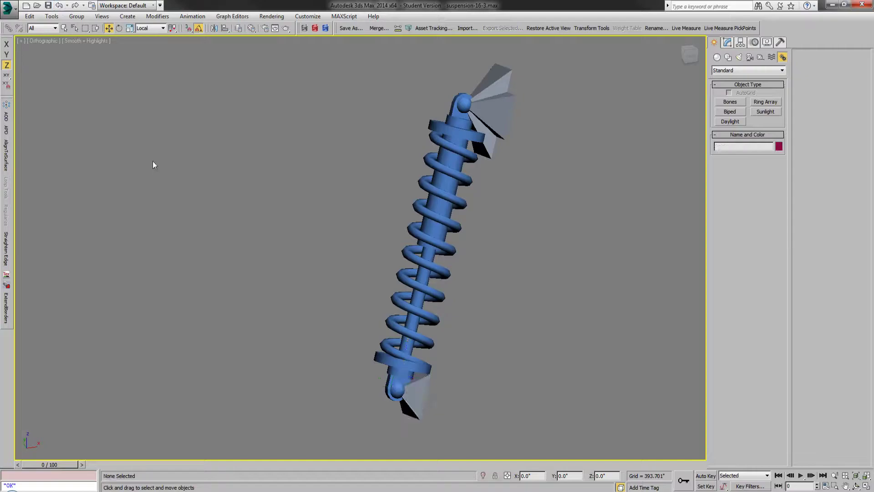
left_click(58, 29)
left_click(66, 29)
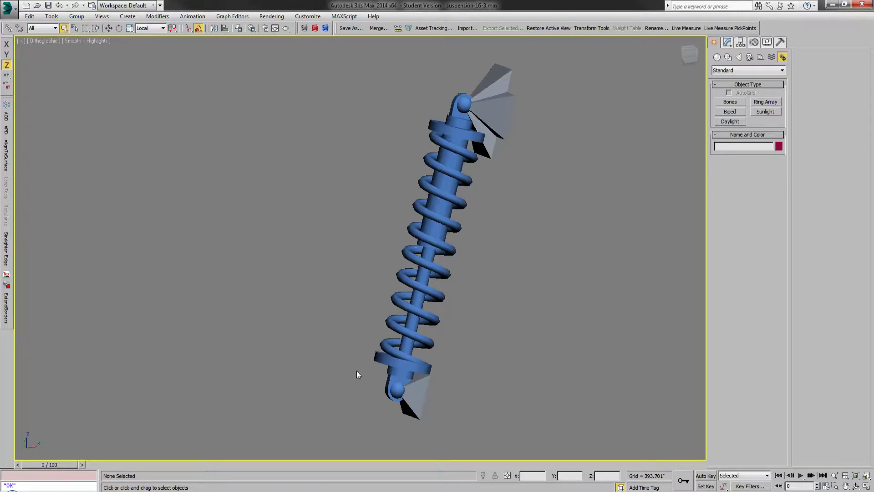
Step: Select BoneShock_RR3, Shock_RR and Spring_RR together and link them to BoneShock_RR2 as their parent
left_click(423, 387)
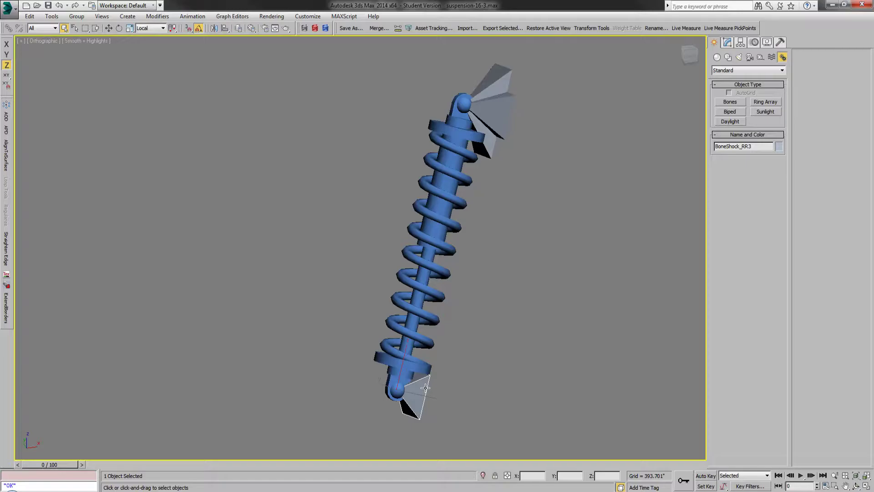
left_click_drag(373, 431, 443, 301)
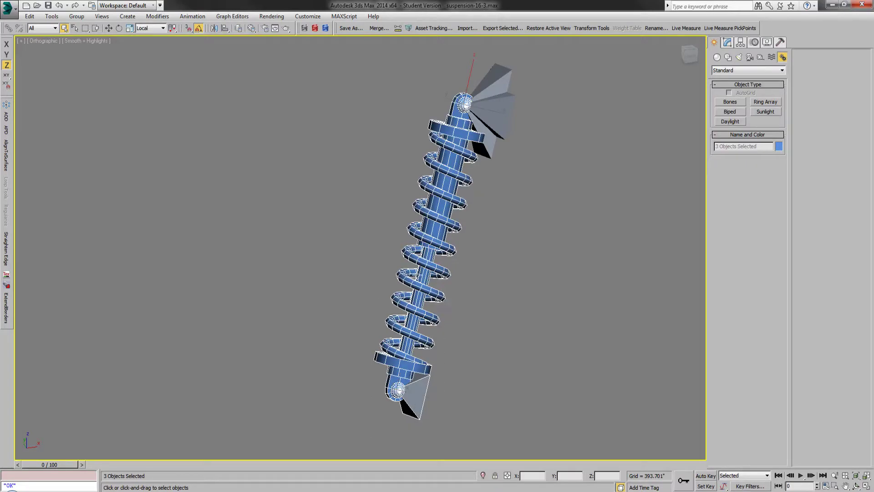
middle_click_drag(290, 263, 319, 273, "alt")
left_click(8, 28)
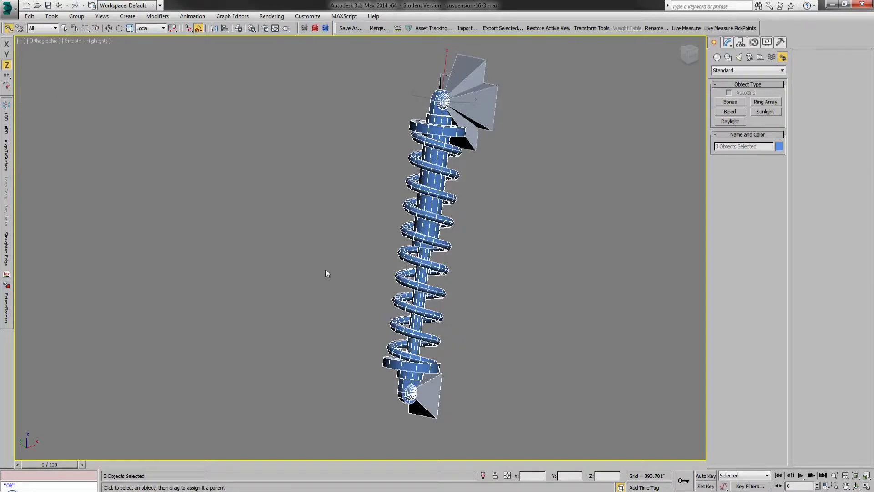
scroll(326, 273, "down", 2)
scroll(388, 178, "up", 2)
scroll(379, 213, "up", 1)
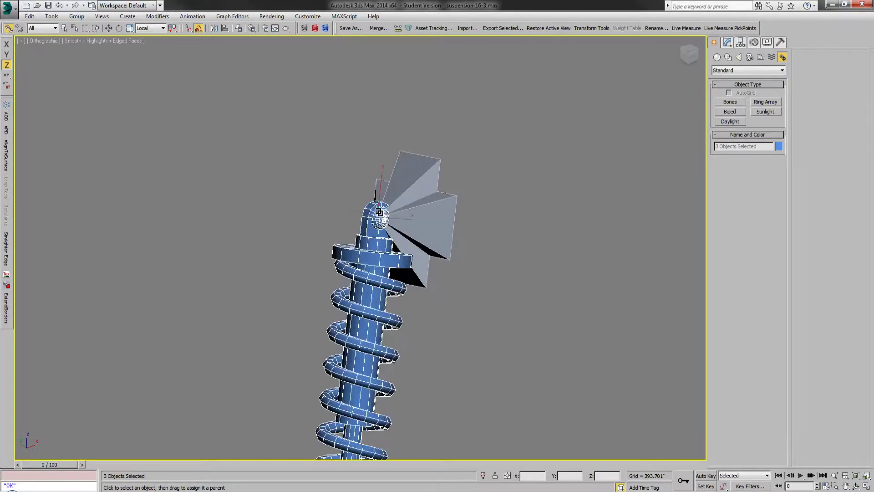
left_click_drag(364, 256, 437, 218)
Step: Link BoneShock_RR2 to BoneShock_RR1, select BoneShock_RR1 to check the chain's top bone, and clear the selection
left_click(442, 218)
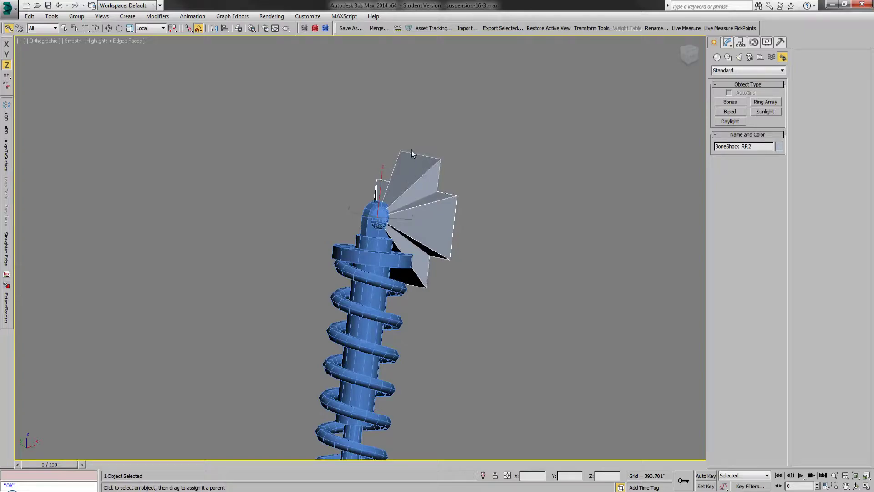
left_click(66, 28)
left_click(351, 126)
scroll(354, 143, "down", 2)
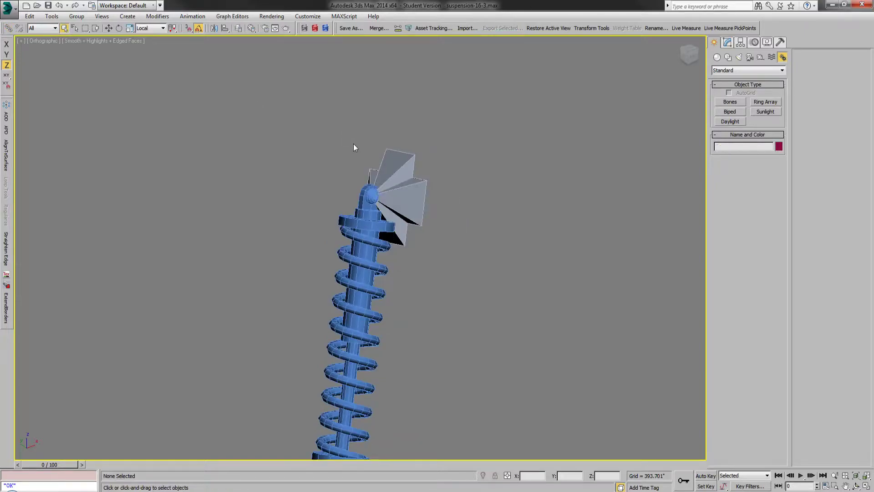
left_click(396, 155)
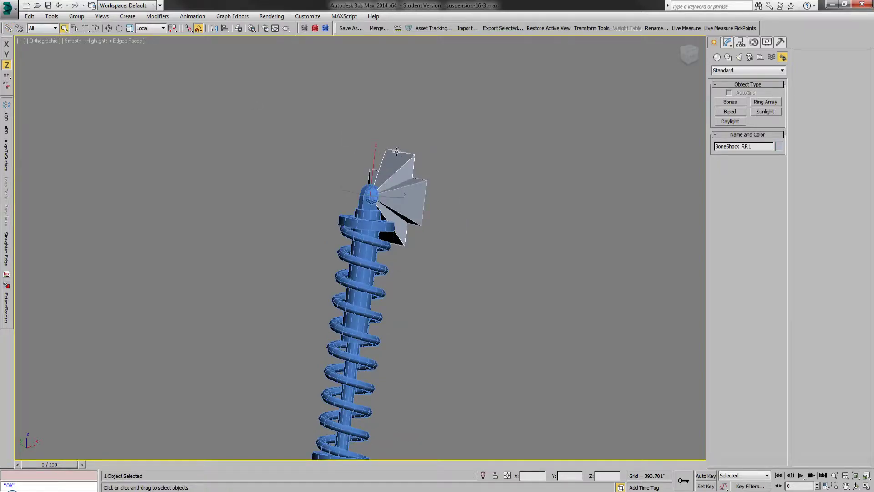
scroll(397, 151, "down", 2)
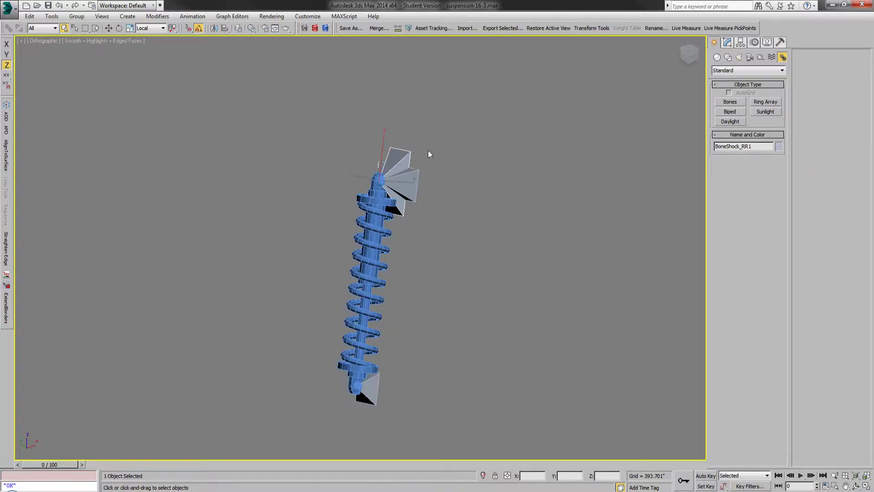
left_click(302, 256)
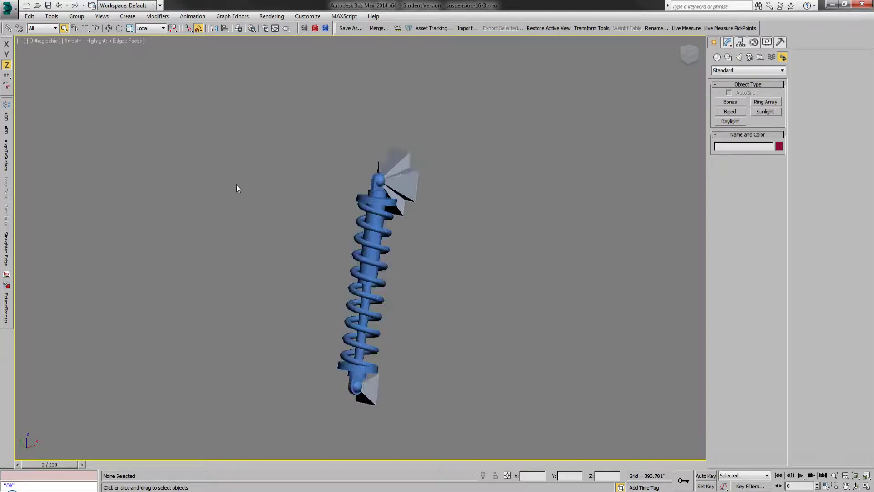
Step: Unhide the Frame layer, keeping Control_Arm_RR2 hidden, to show the shock between the frame and rear axle
left_click(238, 31)
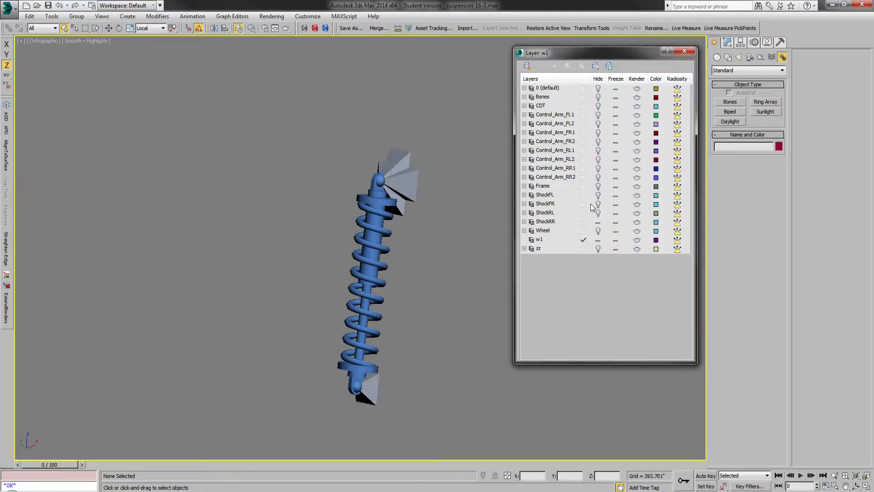
left_click(599, 177)
left_click(598, 186)
left_click(598, 178)
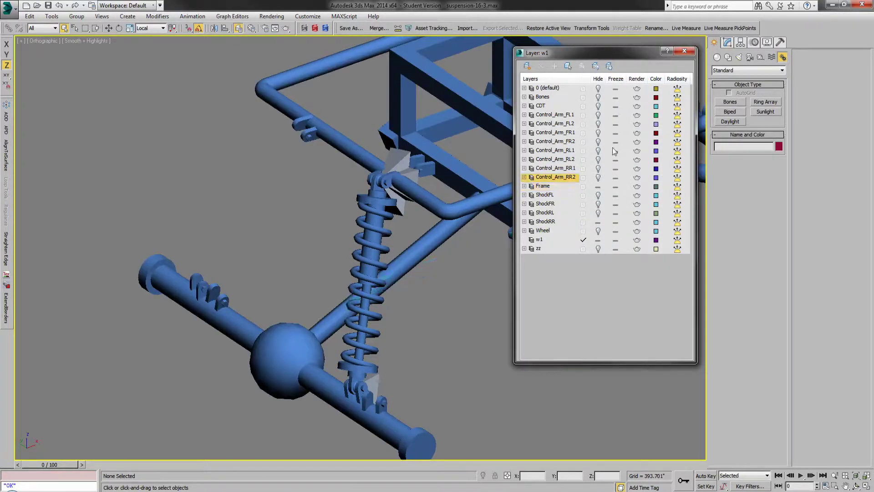
left_click(685, 50)
scroll(532, 252, "up", 3)
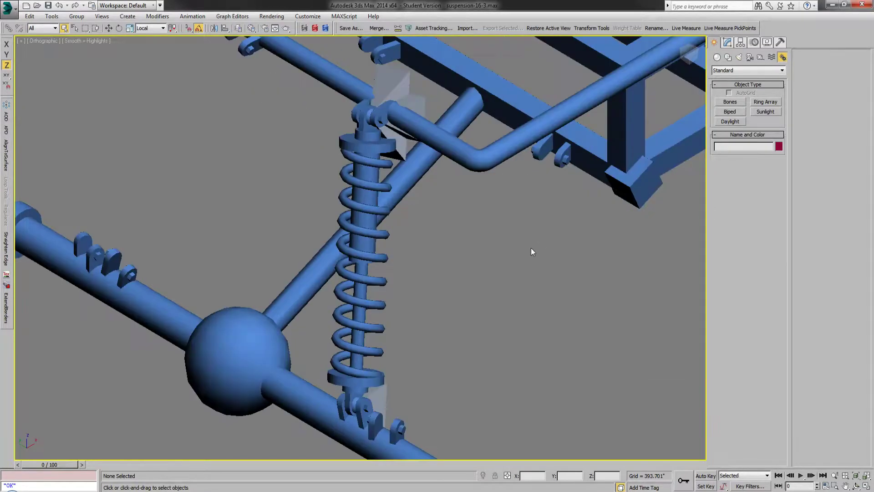
scroll(361, 229, "down", 2)
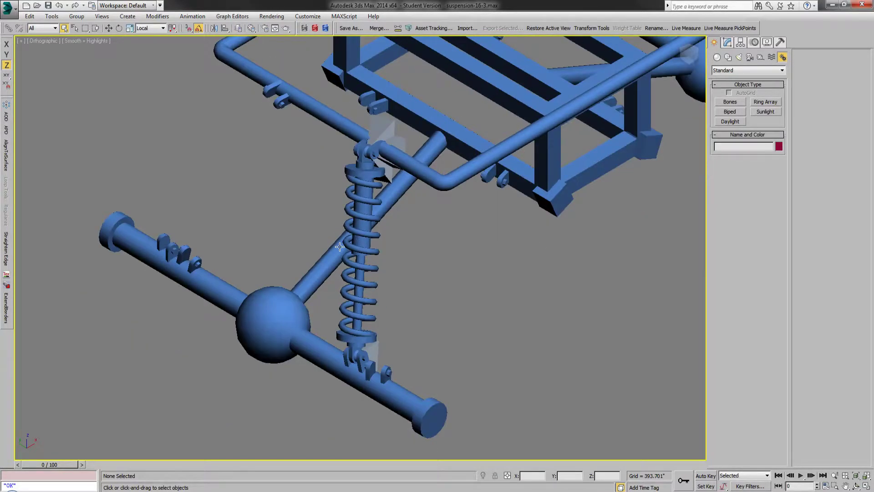
Step: Switch to Notepad++ and locate the BoneShock_RR1 IKBone block above the Control Arms section of Suspension16.xml
key("alt+Tab")
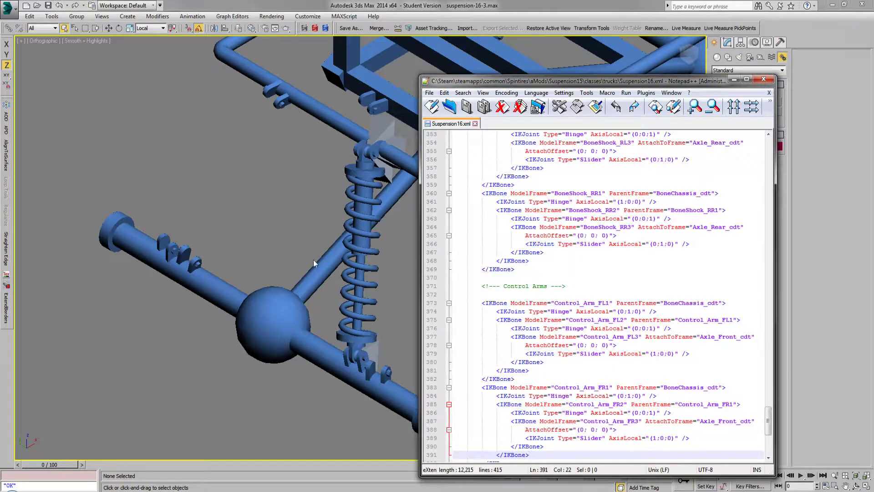
left_click(304, 242)
middle_click_drag(316, 223, 229, 229)
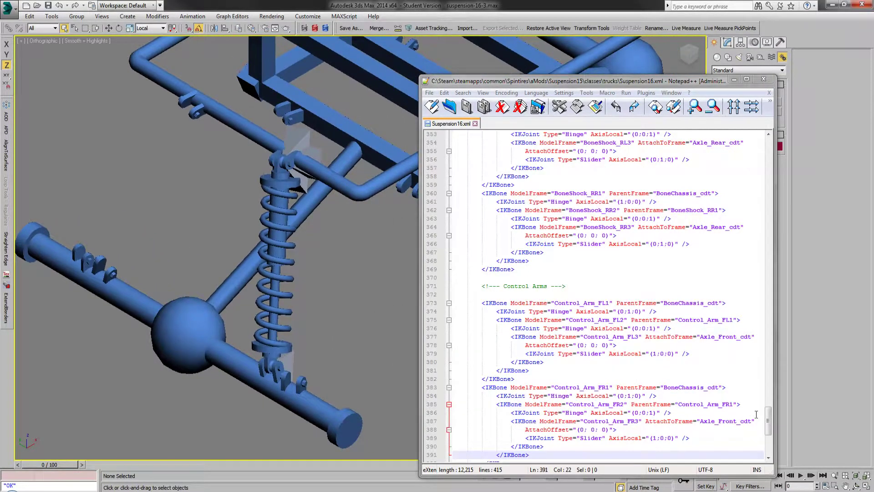
scroll(771, 423, "up", 3)
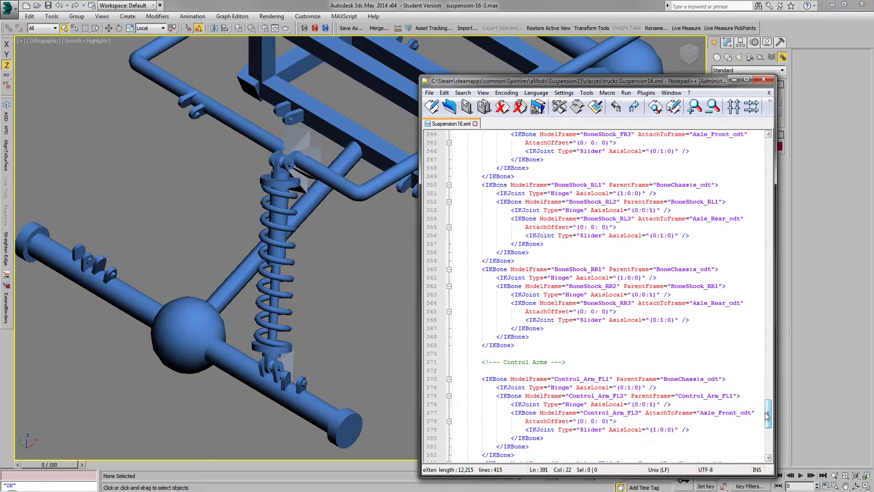
left_click_drag(530, 348, 534, 255)
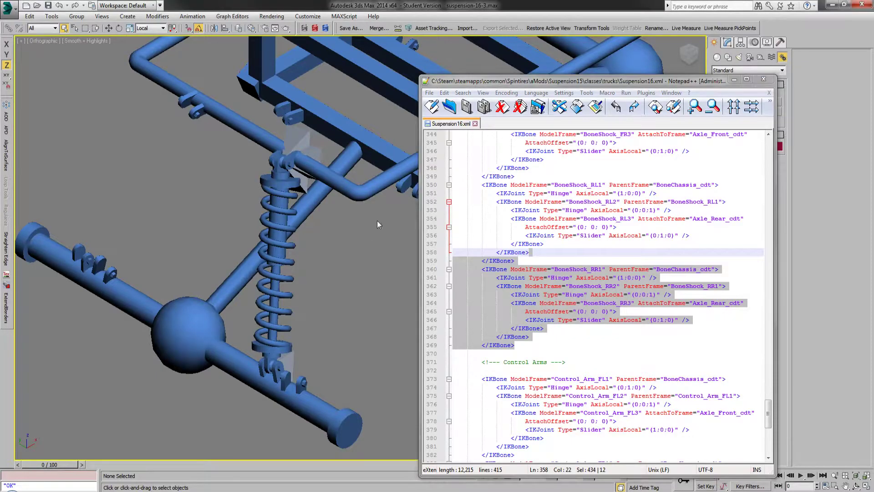
left_click(500, 252)
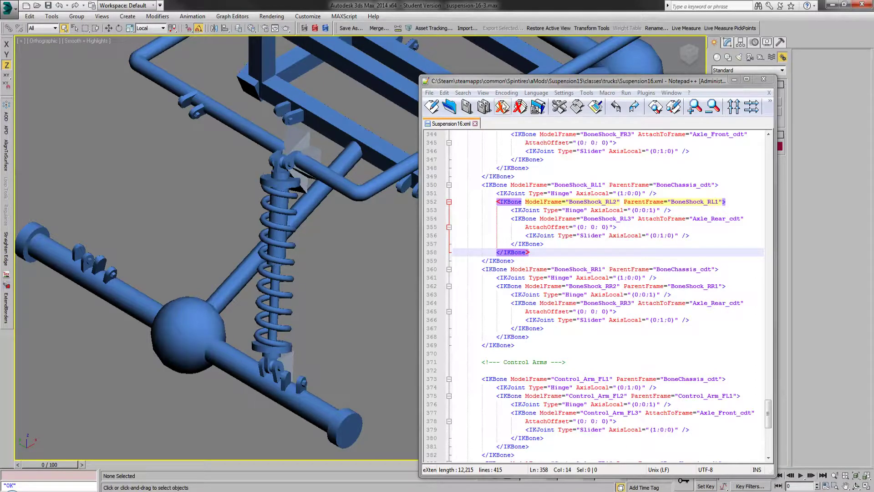
left_click(483, 93)
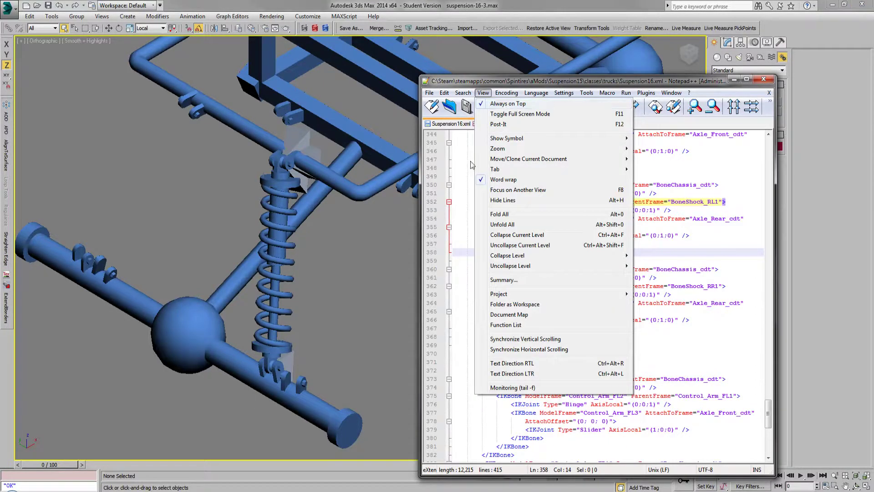
left_click(338, 282)
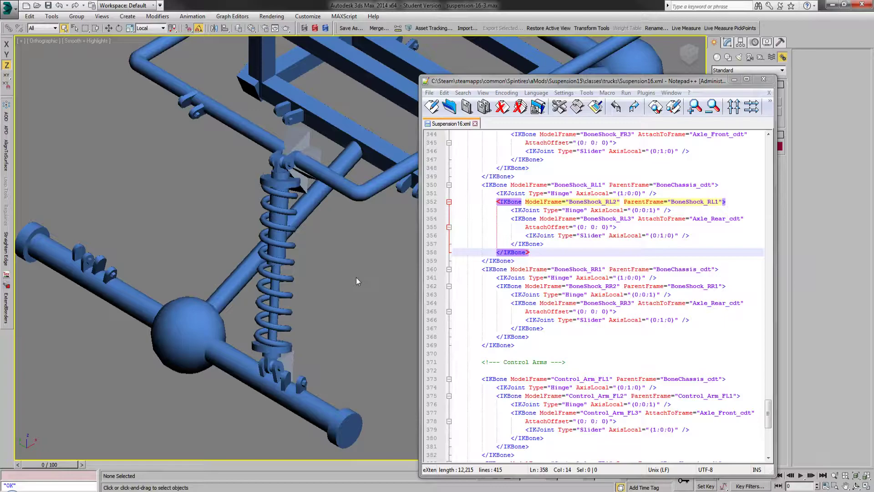
left_click_drag(551, 264, 550, 342)
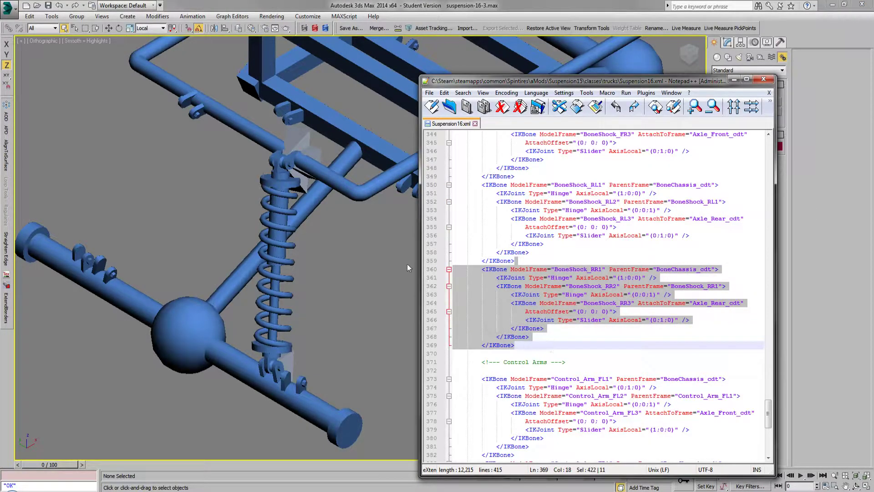
left_click(552, 277)
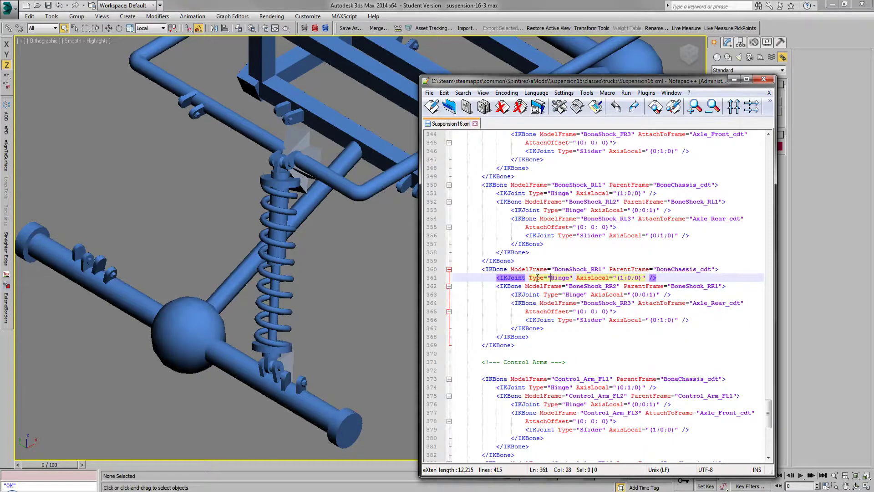
Step: Examine the ModelFrame and ParentFrame attributes of the BoneShock_RR1 entry
left_click(573, 269)
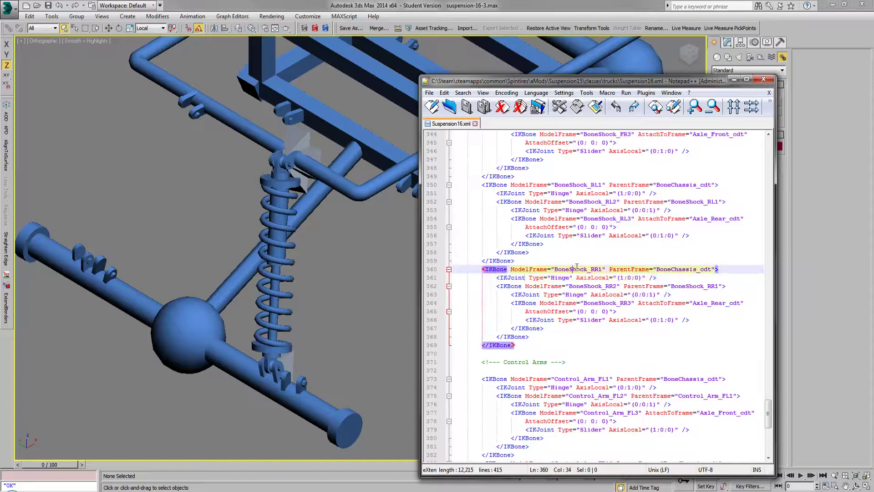
double_click(576, 269)
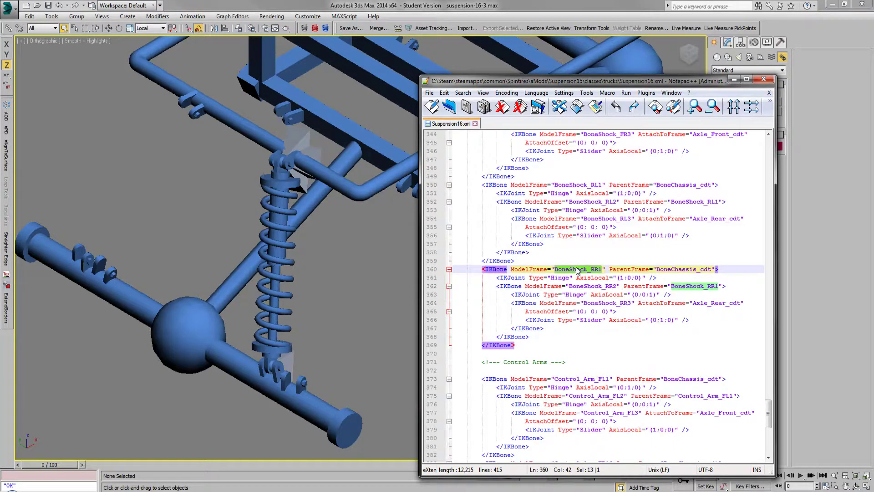
double_click(694, 269)
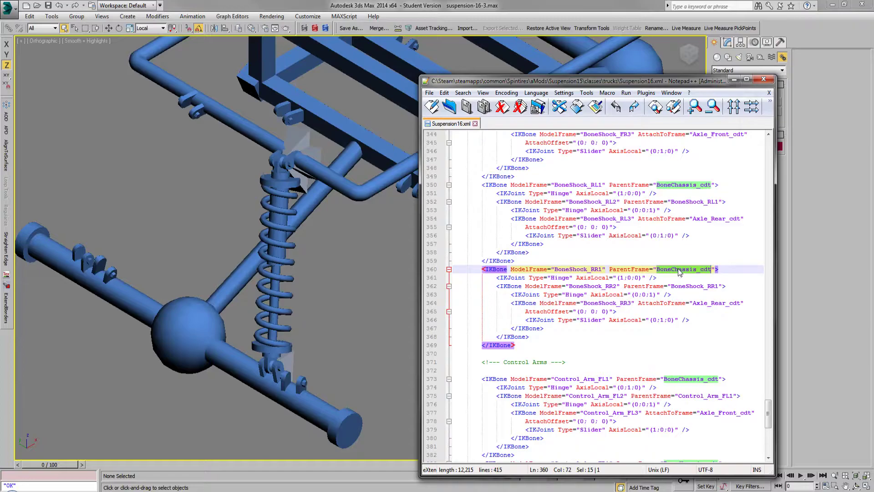
left_click_drag(620, 269, 653, 269)
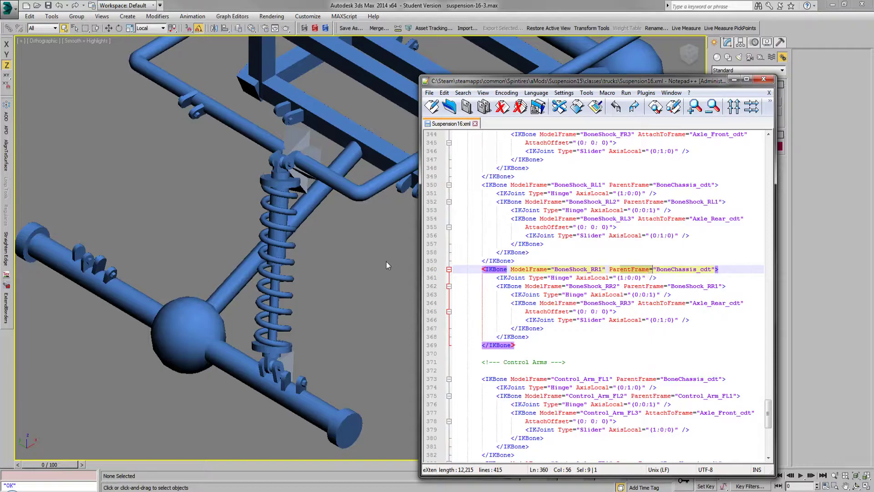
Step: Examine the parent of BoneShock_RR2, then the joint type and AttachToFrame attribute of BoneShock_RR3, matching them to the lower shock bone
left_click(590, 287)
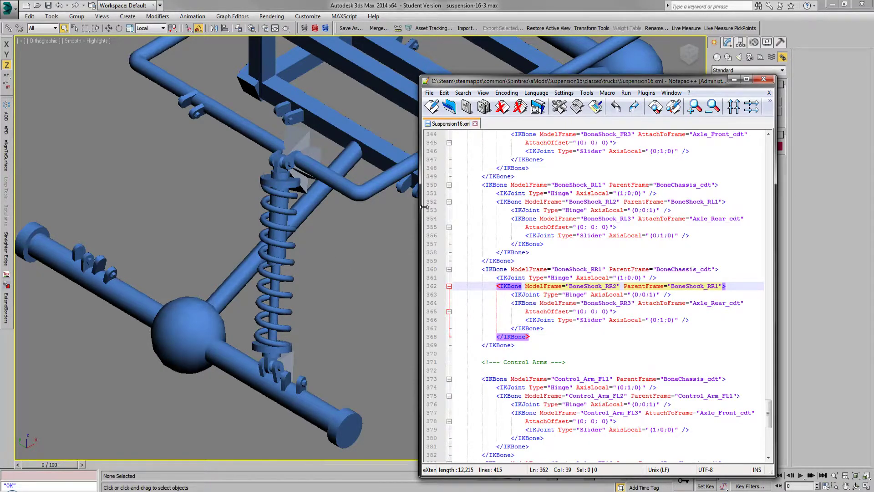
double_click(694, 286)
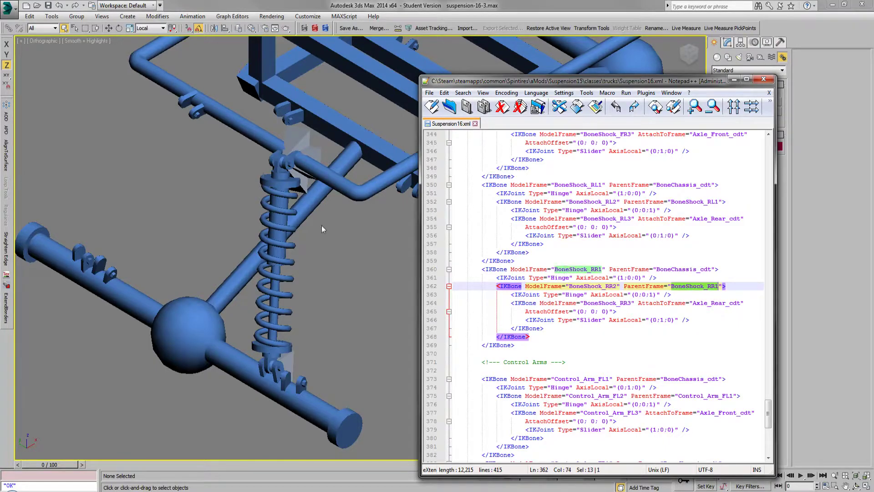
left_click(280, 366)
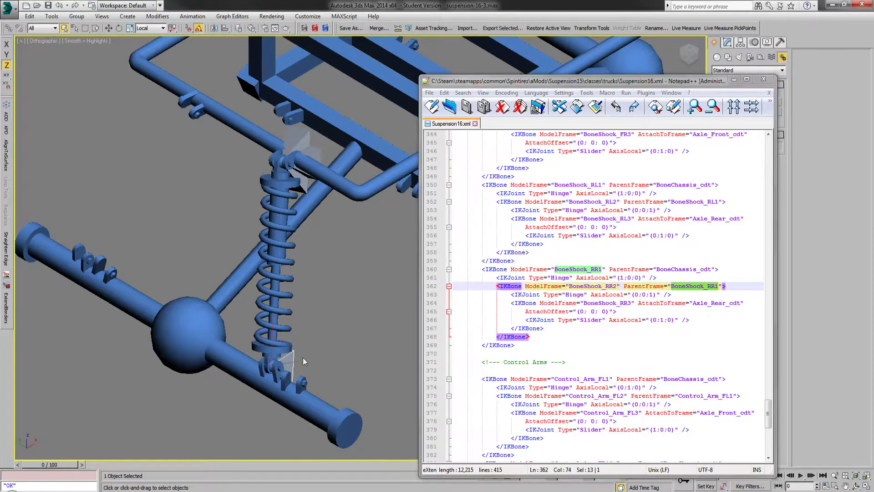
left_click_drag(588, 321, 601, 322)
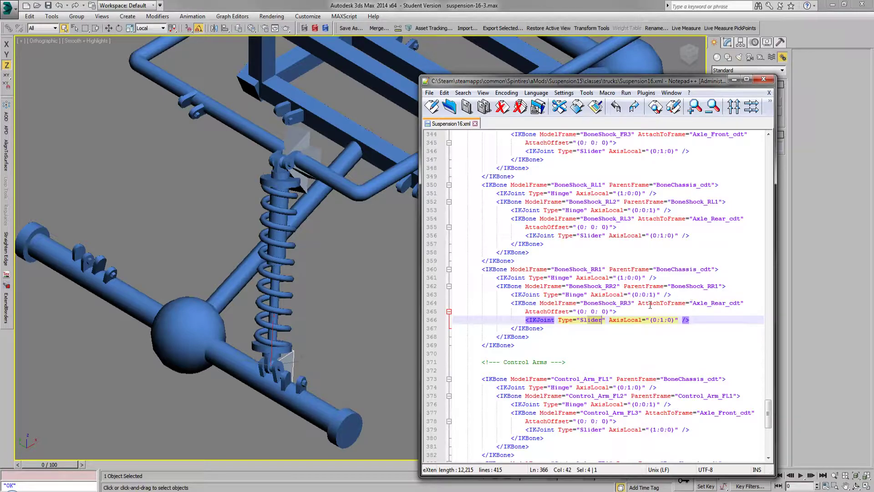
left_click_drag(641, 303, 683, 303)
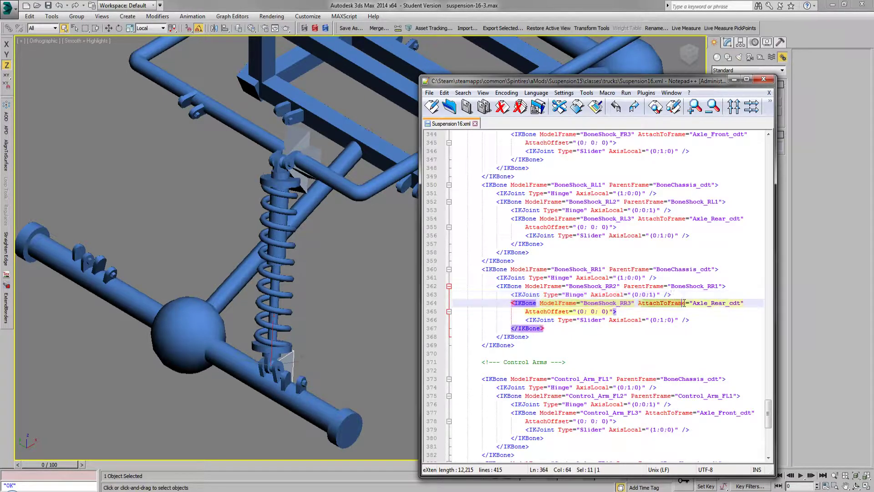
Step: Examine the Axle_Rear_cdt attachment of BoneShock_RR3 in Suspension16.xml, then inspect the lower shock bone at its rear axle mount
double_click(713, 303)
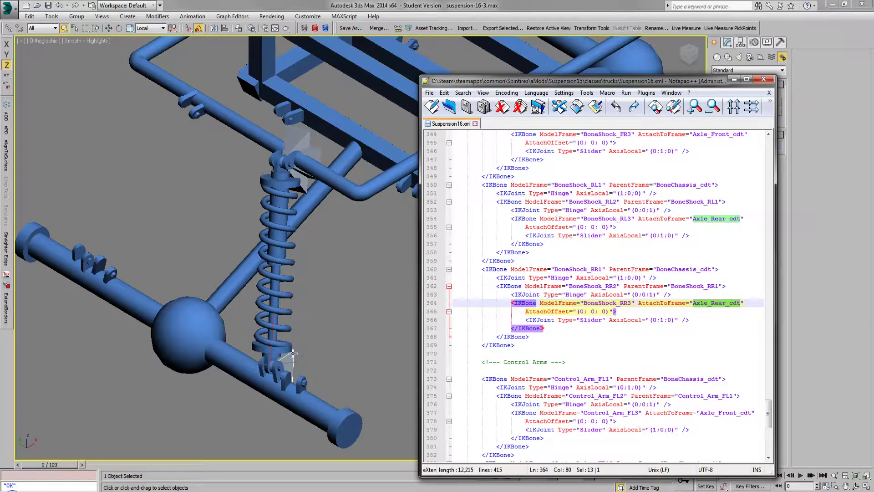
scroll(251, 369, "up", 2)
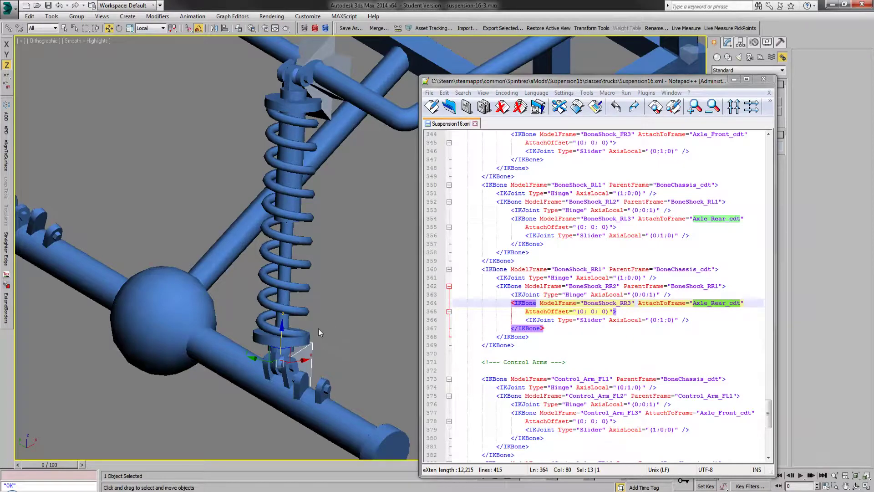
scroll(296, 342, "up", 2)
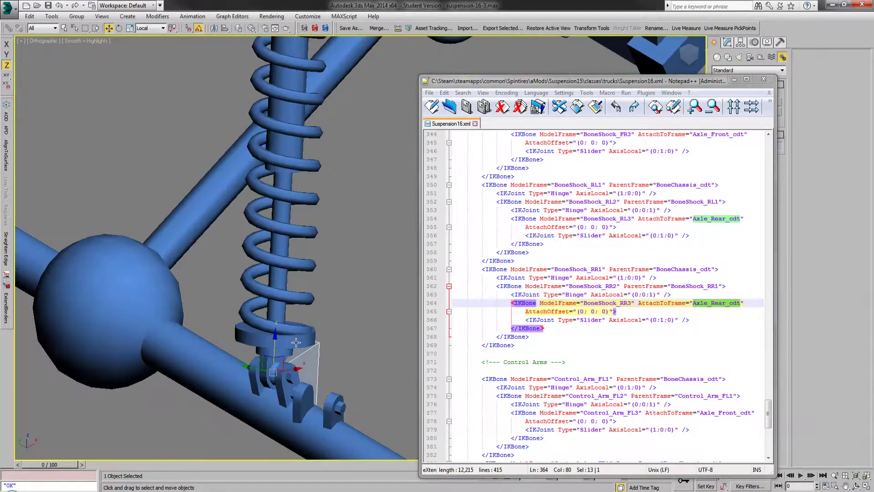
scroll(296, 342, "down", 2)
scroll(259, 391, "down", 2)
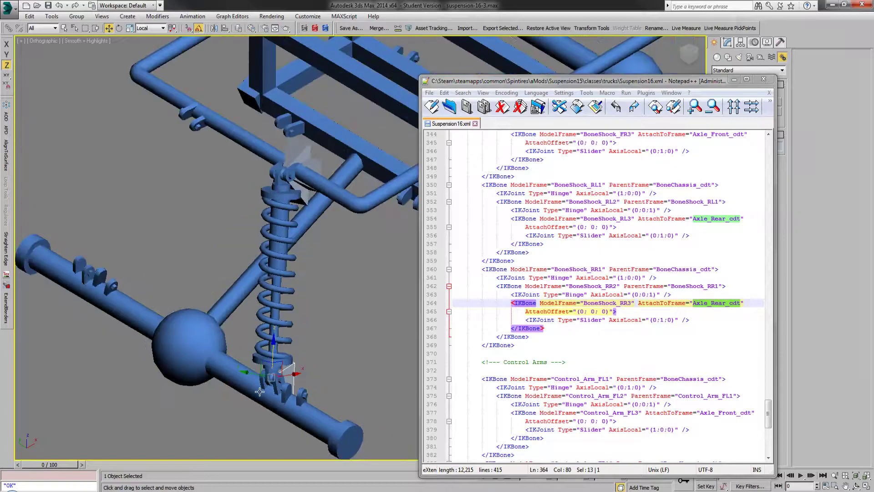
scroll(260, 391, "up", 3)
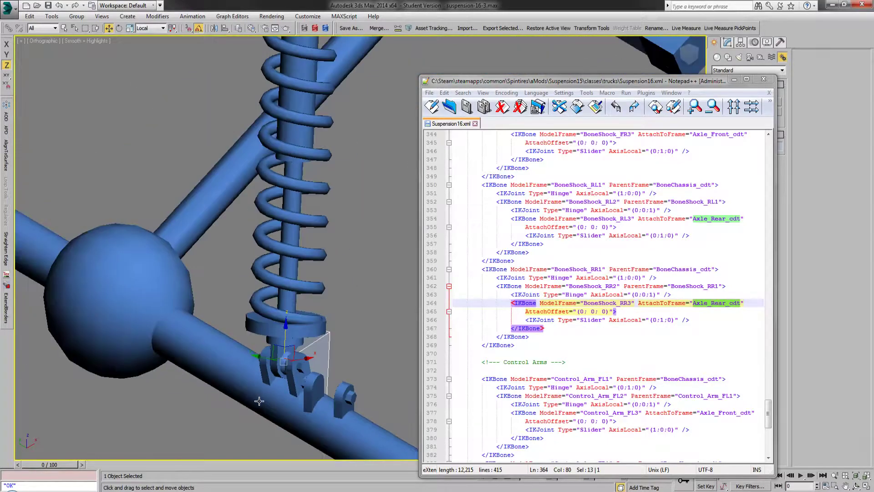
scroll(260, 399, "down", 1)
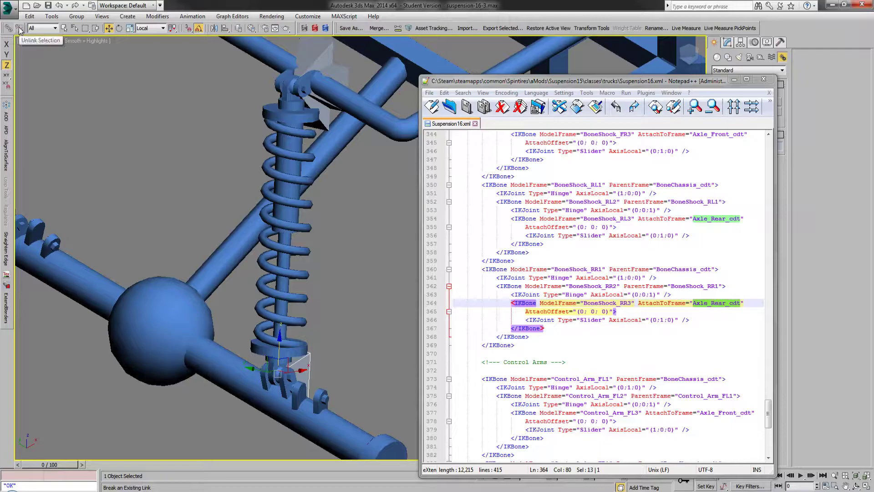
Step: Try sliding the lower shock bone up along its local Z axis, undo the move, and examine the BoneShock_RR3 slider's AxisLocal value
left_click_drag(279, 338, 282, 291)
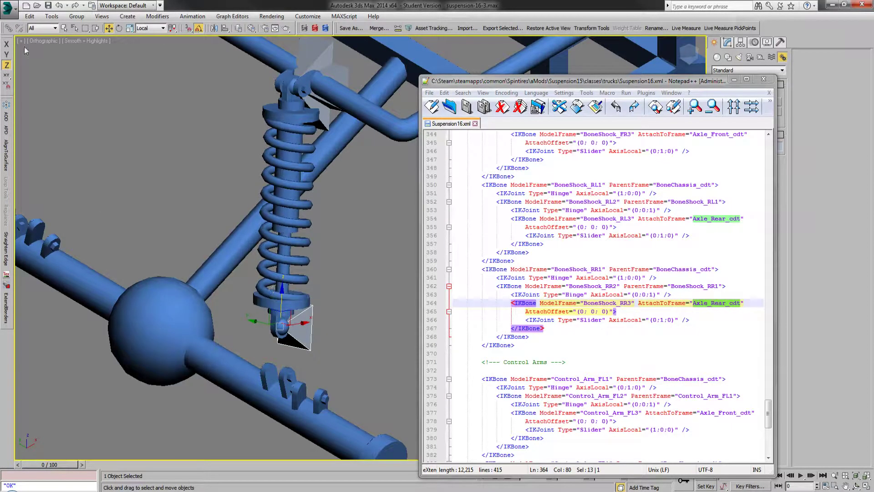
left_click(59, 5)
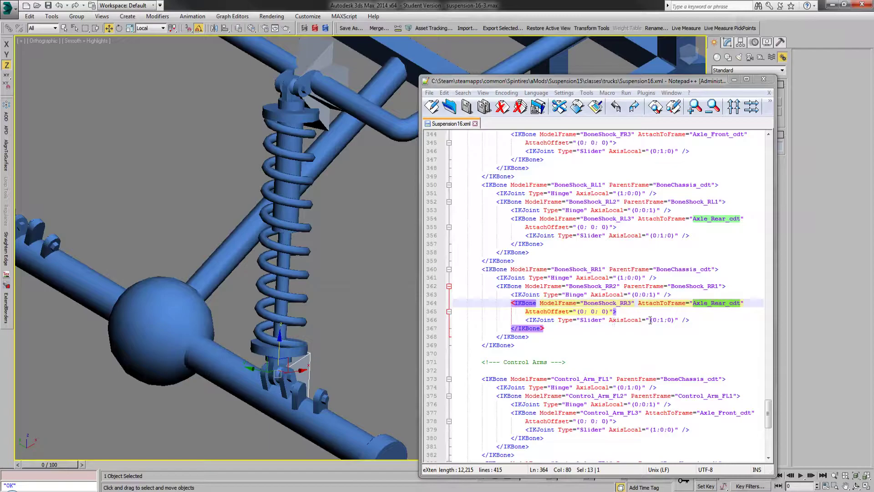
double_click(661, 319)
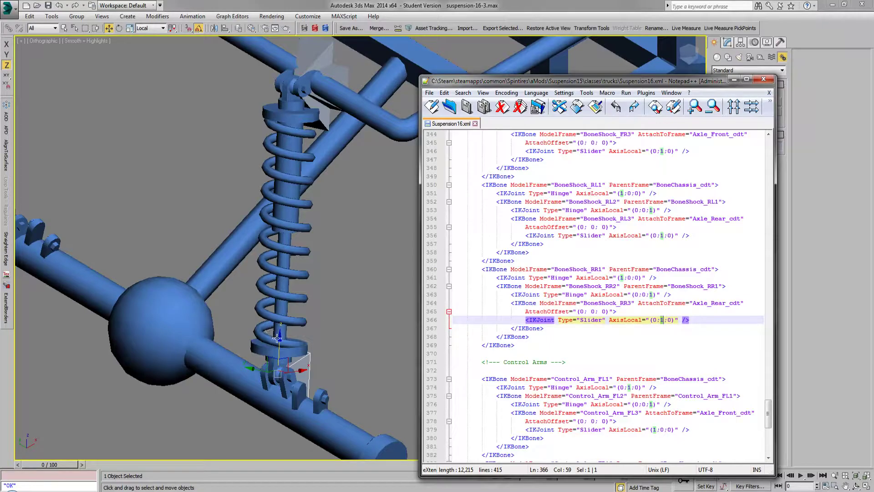
scroll(277, 337, "up", 2)
scroll(282, 373, "down", 2)
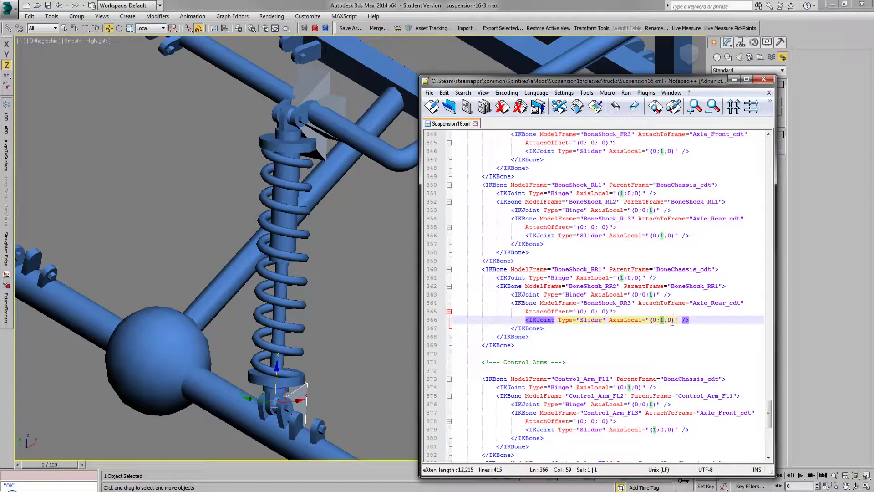
Step: Select the upper bone BoneShock_RR2, try rotating it about the shock's top mount, undo the rotation, and deselect it
left_click(354, 277)
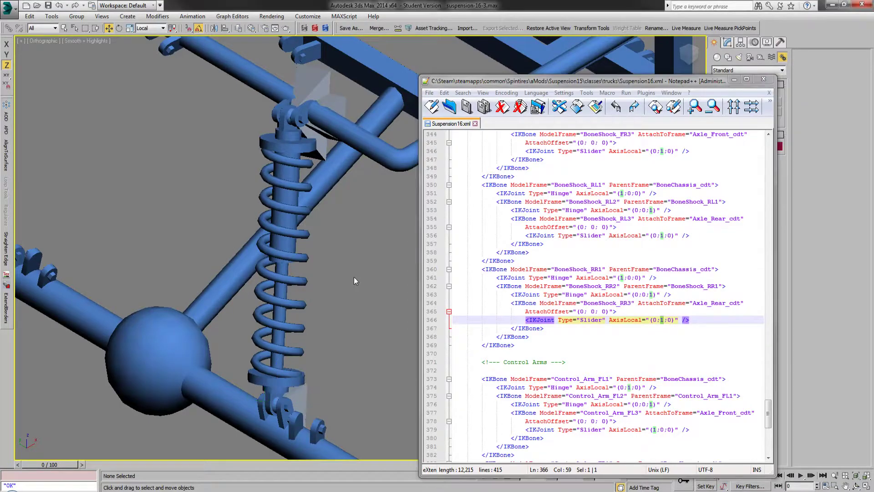
left_click(331, 100)
scroll(194, 210, "down", 2)
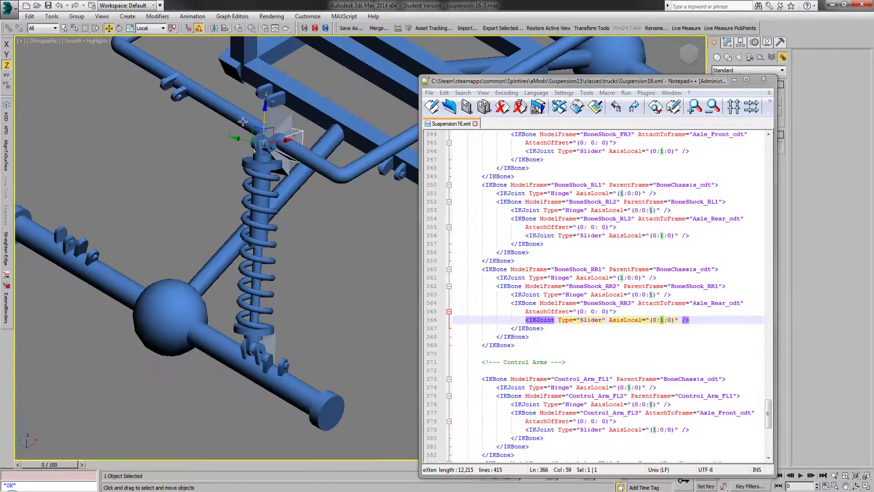
scroll(239, 117, "up", 2)
left_click(119, 29)
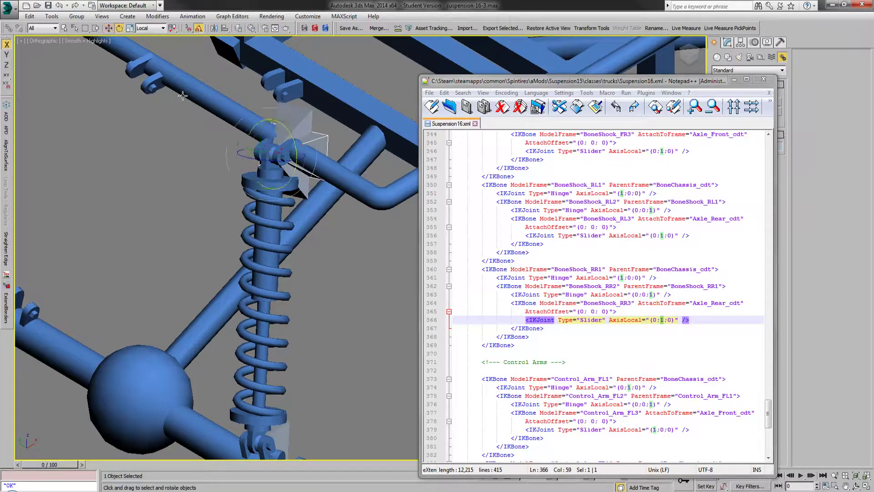
left_click_drag(250, 148, 229, 164)
left_click(58, 6)
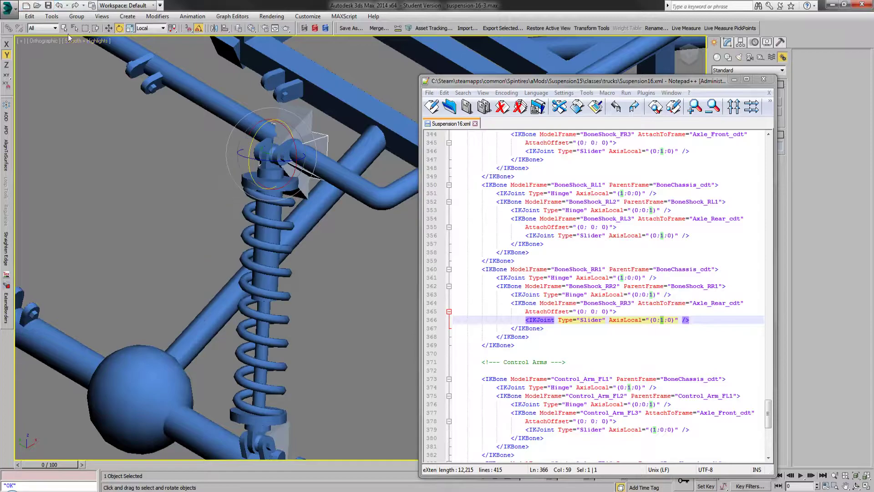
left_click(162, 175)
middle_click_drag(239, 183, 242, 183, "alt")
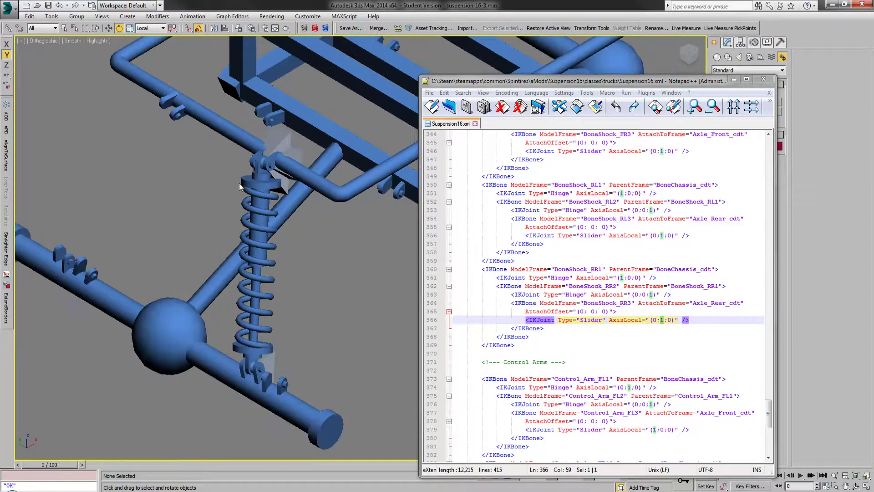
Step: Check BoneShock_RR3's place in the scene hierarchy, and undo back through the Unlink command to restore its link
scroll(179, 213, "up", 3)
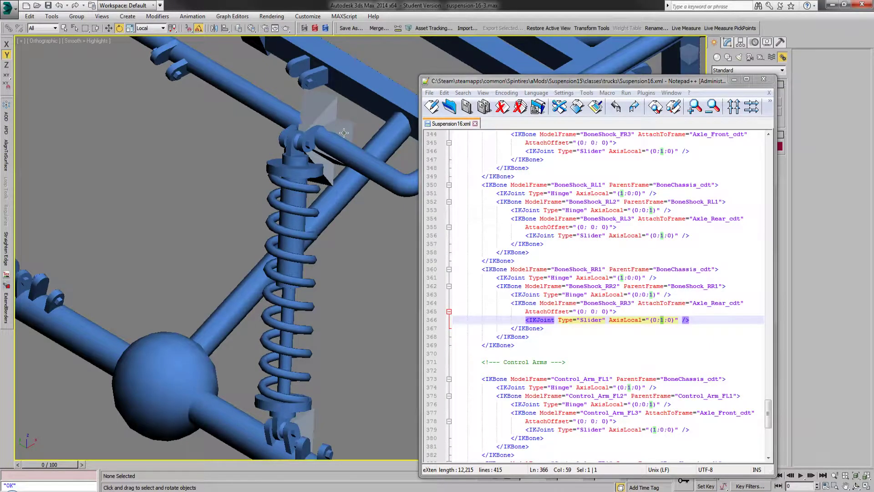
left_click(303, 415)
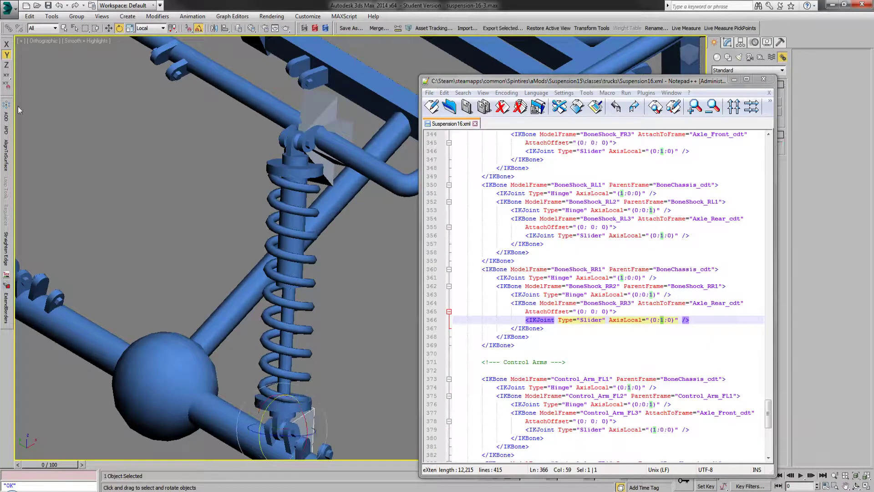
left_click(75, 29)
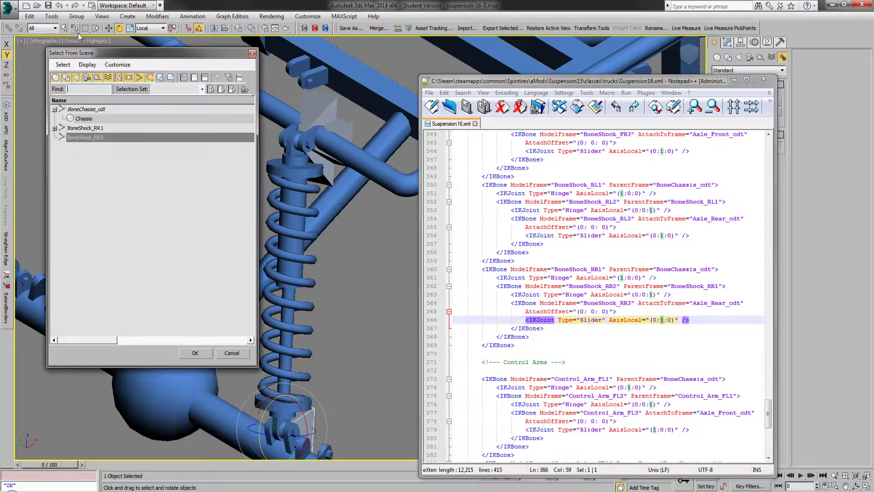
left_click(231, 353)
left_click(67, 6)
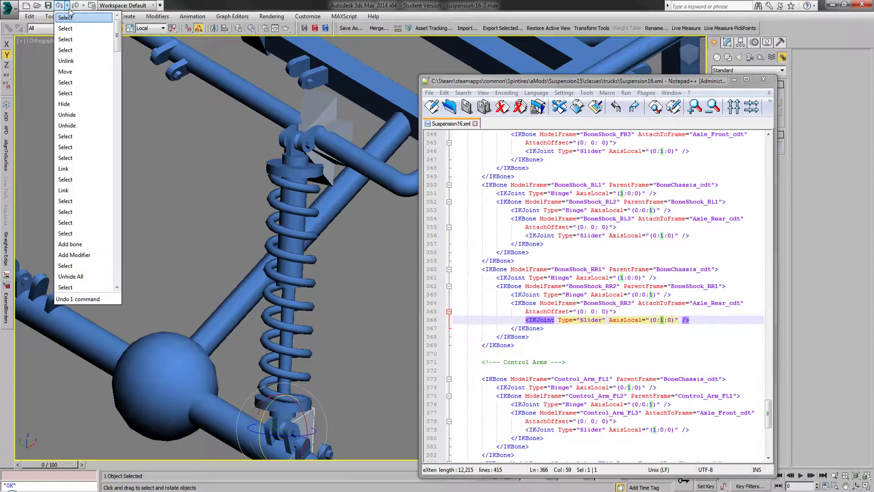
left_click(81, 61)
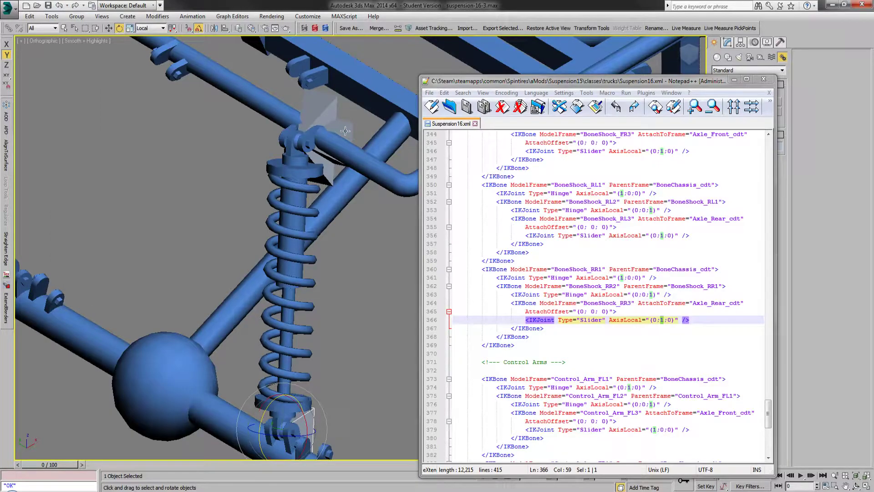
Step: Try rotating BoneShock_RR2 about its local Y axis twice to swing the linked shock, undoing each rotation
left_click_drag(274, 127, 280, 117)
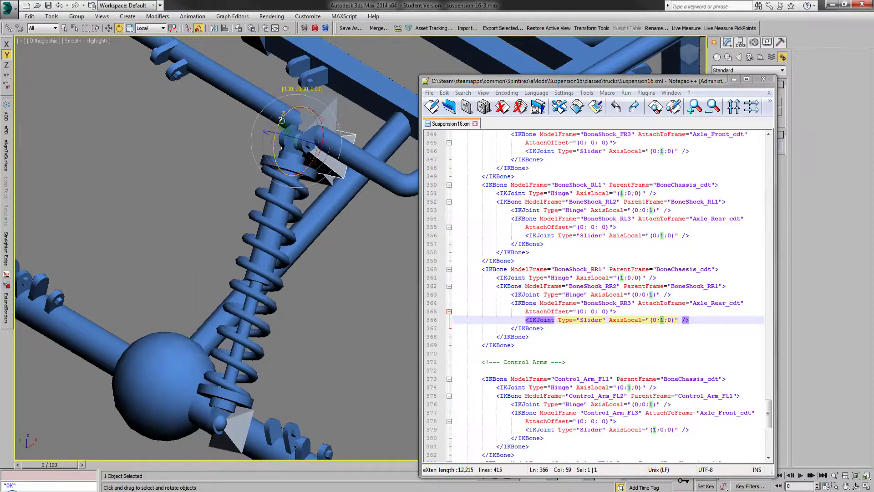
left_click(59, 5)
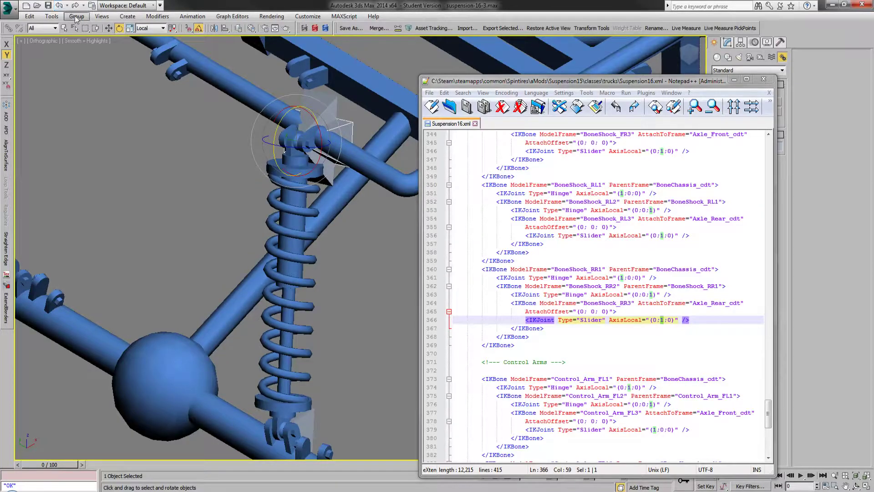
mouse_move(279, 124)
left_mouse_down()
mouse_move(282, 101)
mouse_move(286, 137)
mouse_move(281, 119)
left_mouse_up()
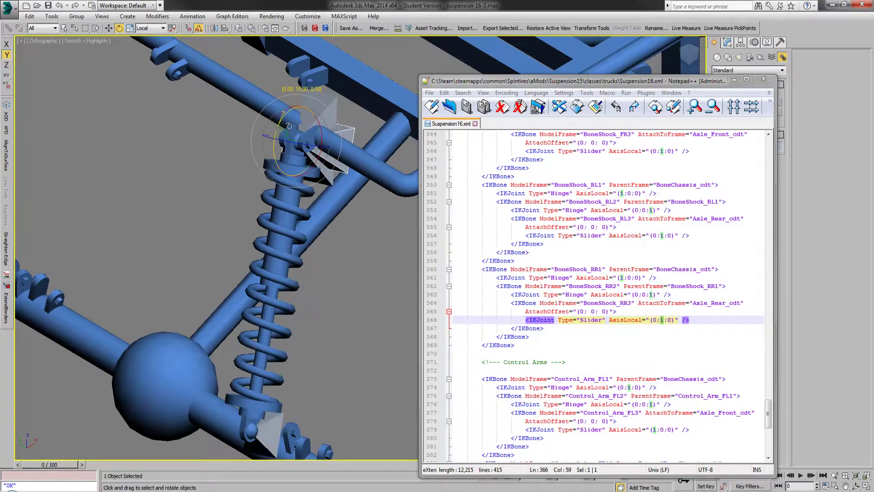
left_click(60, 6)
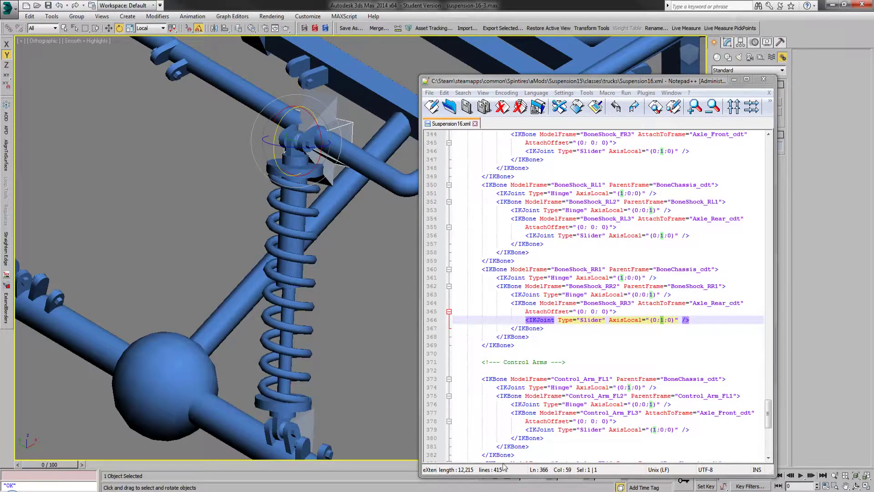
Step: Shorten the Notepad++ window to uncover the transform coordinates, and test two further rotations of BoneShock_RR2, undoing each one
left_click_drag(504, 476, 504, 447)
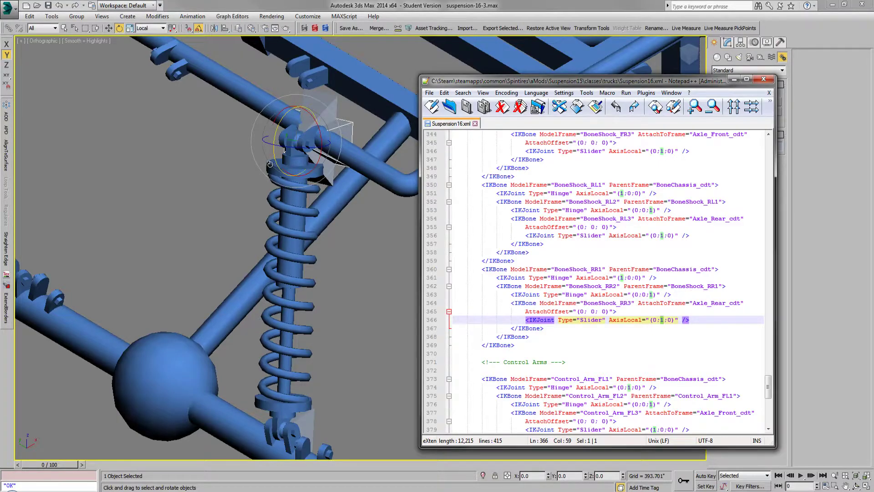
mouse_move(275, 156)
left_mouse_down()
mouse_move(277, 129)
mouse_move(275, 156)
mouse_move(275, 149)
left_mouse_up()
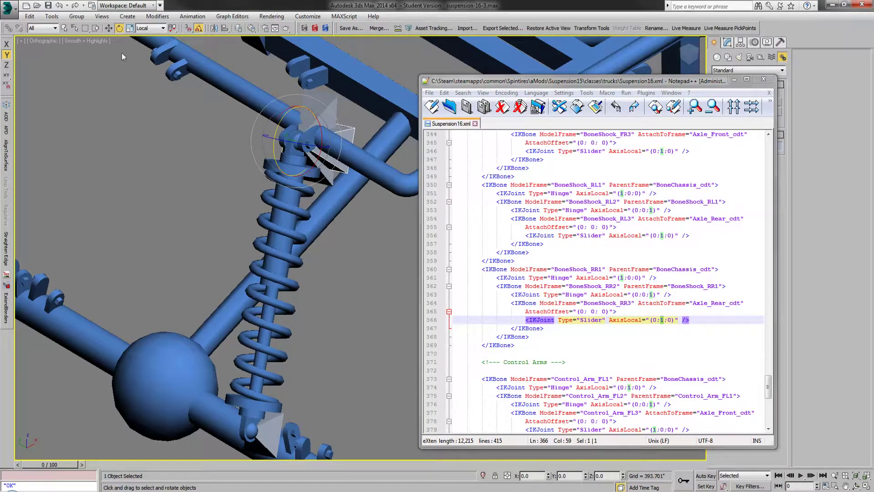
left_click(59, 5)
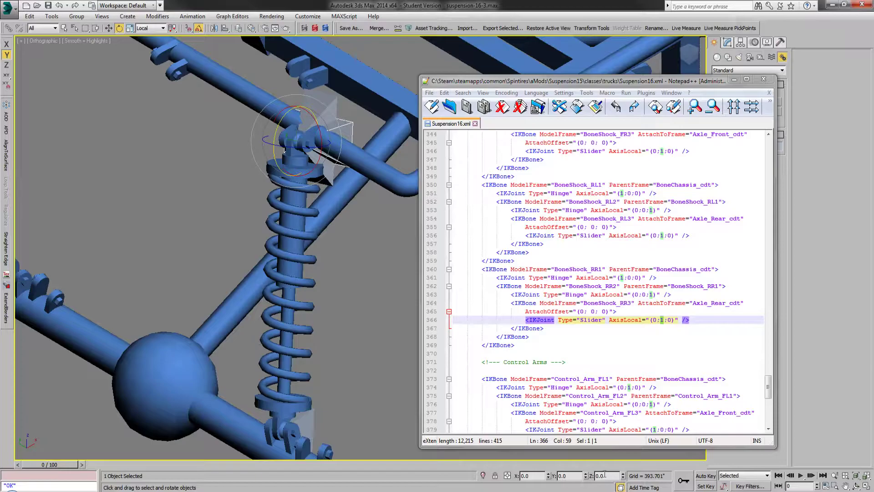
left_click_drag(585, 475, 625, 433)
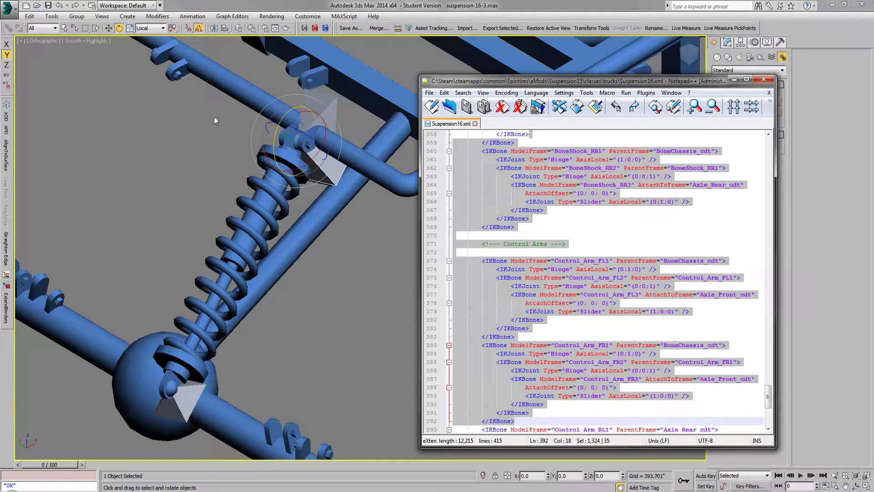
left_click(59, 6)
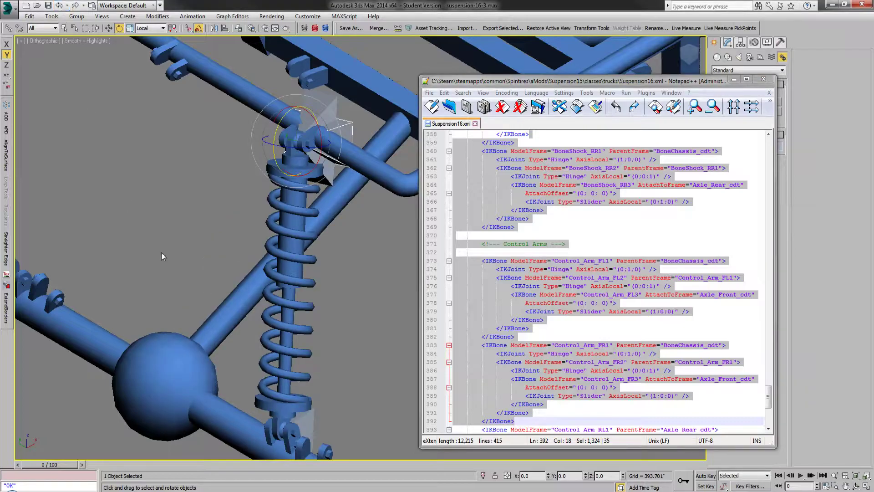
Step: Deselect the bone, clear the text selection in Suspension16.xml, and locate the ModelFrame name BoneShock_RR2
left_click(184, 237)
left_click(615, 303)
scroll(653, 320, "down", 3)
scroll(653, 320, "down", 1)
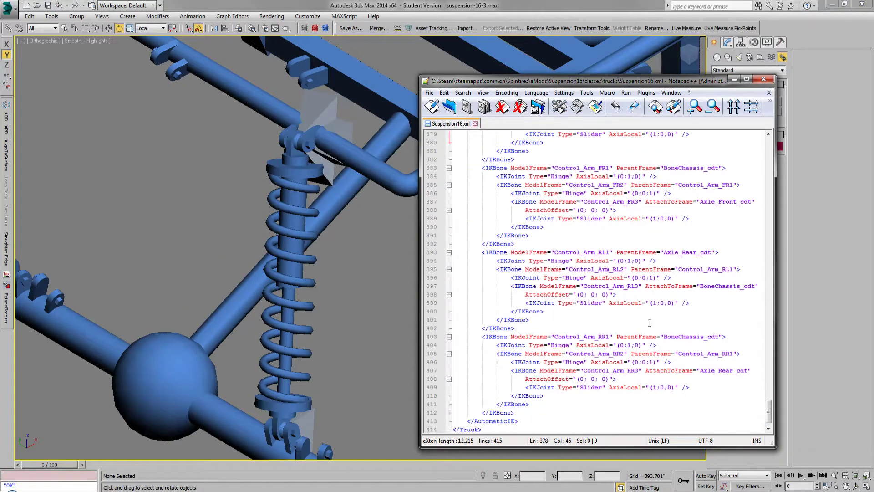
scroll(637, 346, "up", 9)
scroll(629, 356, "down", 1)
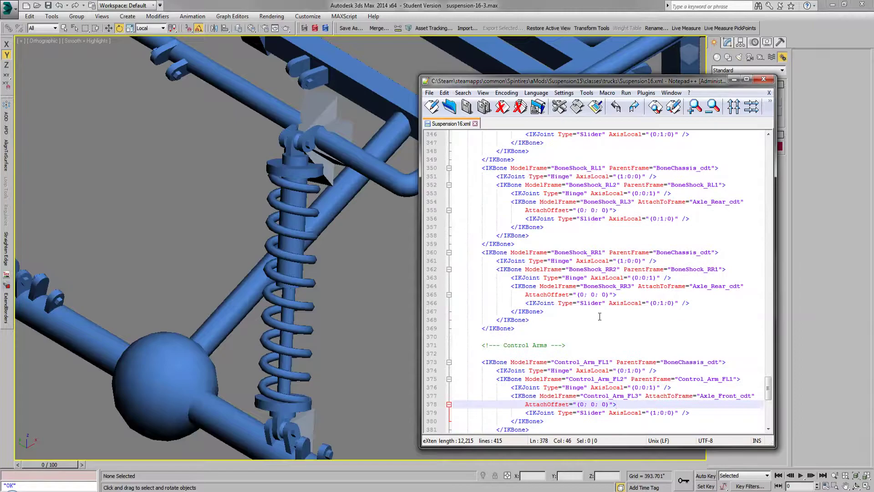
left_click_drag(574, 270, 615, 270)
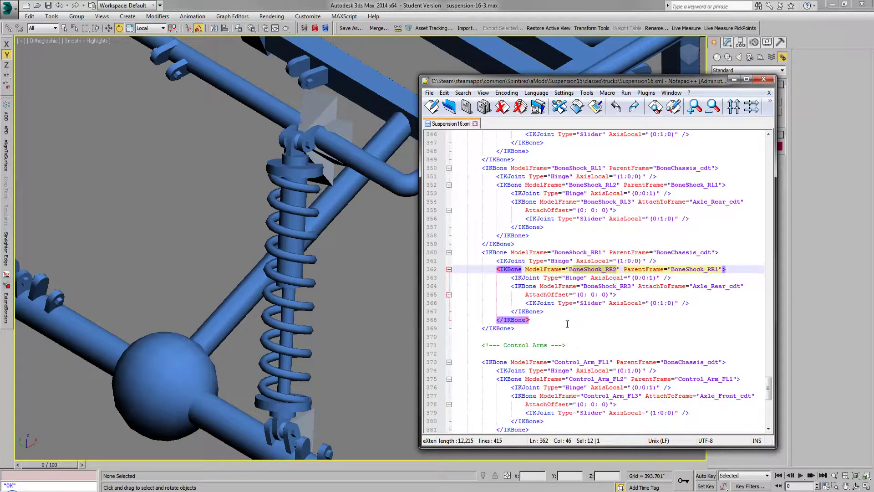
Step: Test swinging BoneShock_RR2 with a rotation, undo it, and examine the AxisLocal value of its Hinge joint
left_click(345, 130)
mouse_move(585, 474)
left_mouse_down()
mouse_move(587, 368)
mouse_move(587, 484)
left_mouse_up()
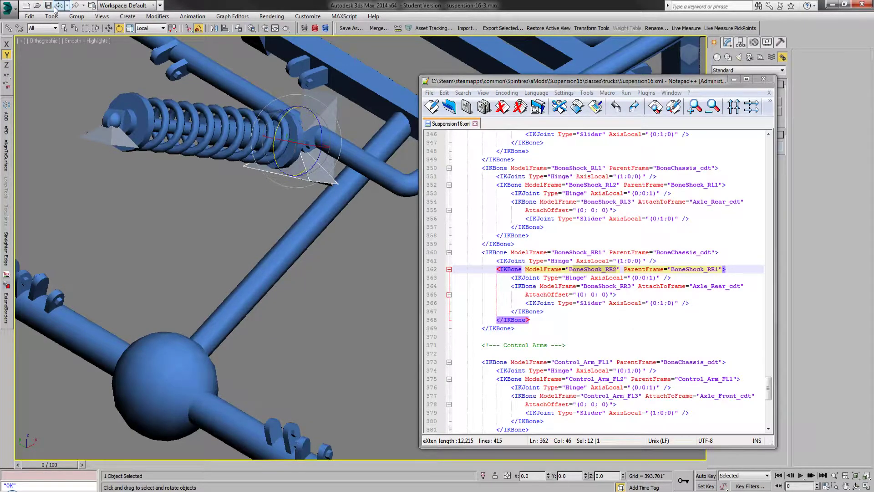
key("ctrl+z")
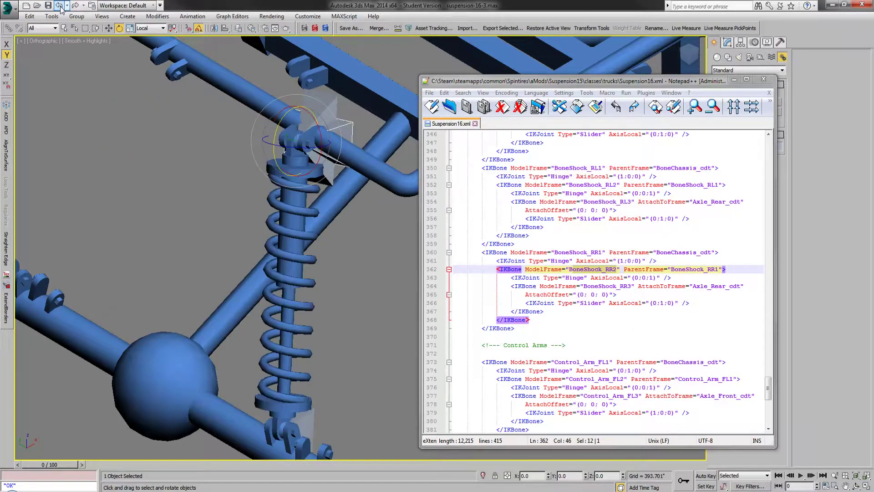
double_click(651, 277)
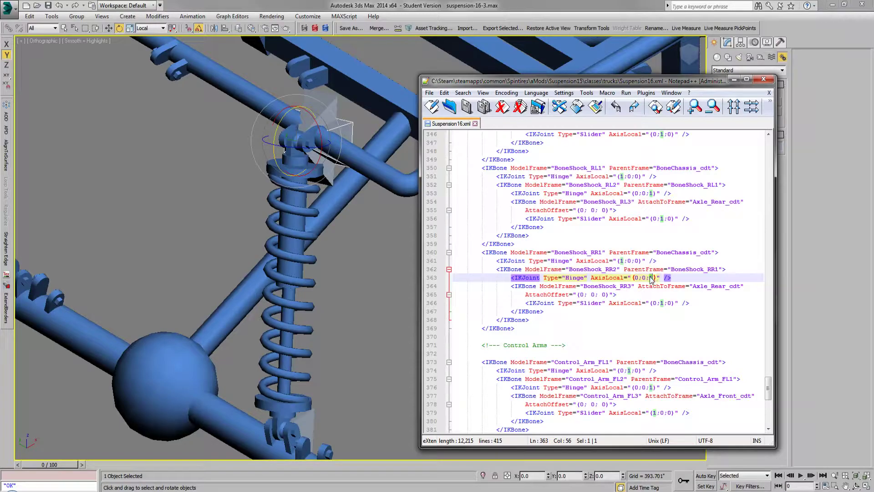
Step: Select the upper shock bone BoneShock_RR1 and test swinging it about its local X axis, undoing each rotation
left_click(332, 99)
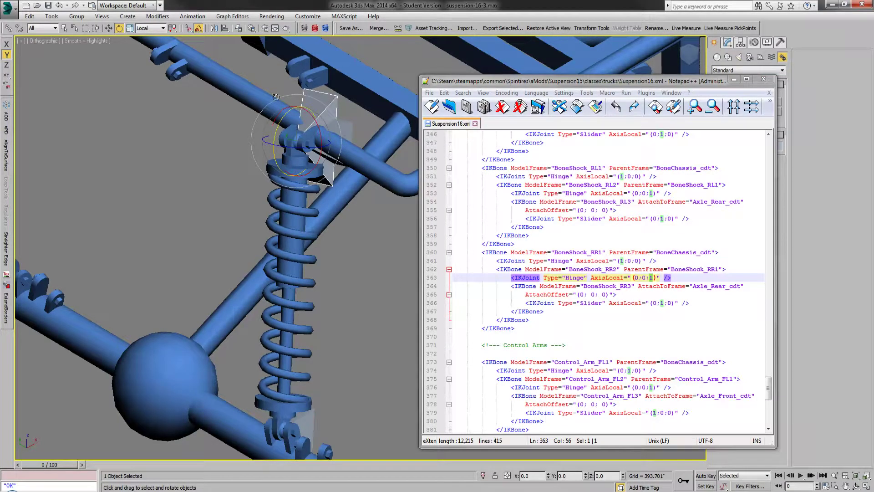
mouse_move(314, 120)
left_mouse_down()
mouse_move(313, 132)
mouse_move(327, 132)
mouse_move(318, 137)
mouse_move(311, 120)
left_mouse_up()
key("ctrl+z")
key("ctrl+z")
key("ctrl+z")
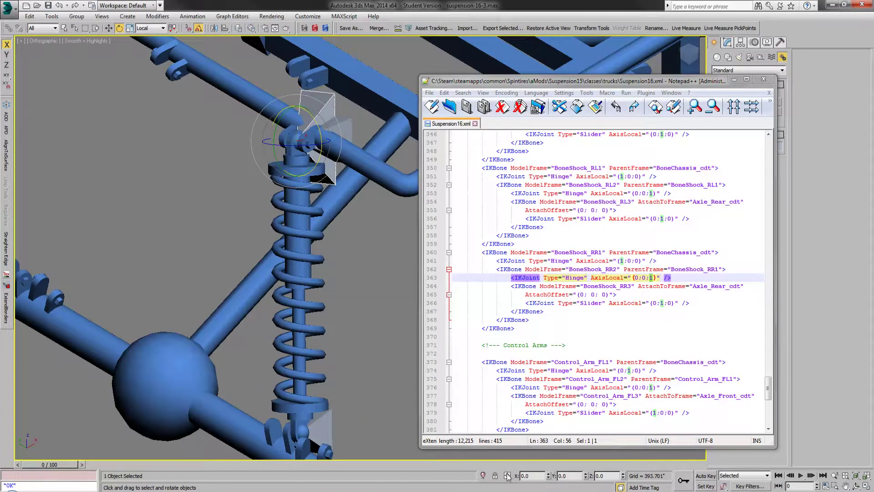
mouse_move(315, 126)
left_mouse_down()
mouse_move(324, 139)
mouse_move(327, 122)
left_mouse_up()
left_click(59, 7)
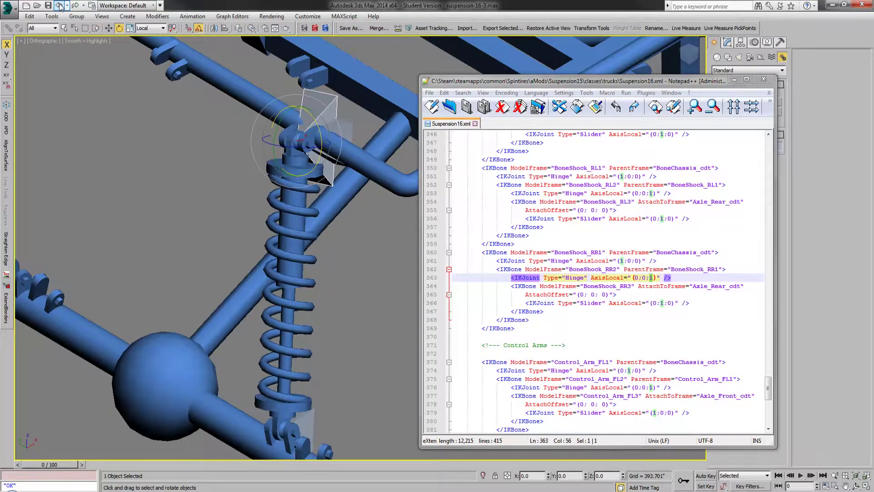
Step: Examine the AxisLocal values of the two Hinge joints and the Slider joint in the BoneShock_RR1 block, highlighting its lines
left_click(623, 260)
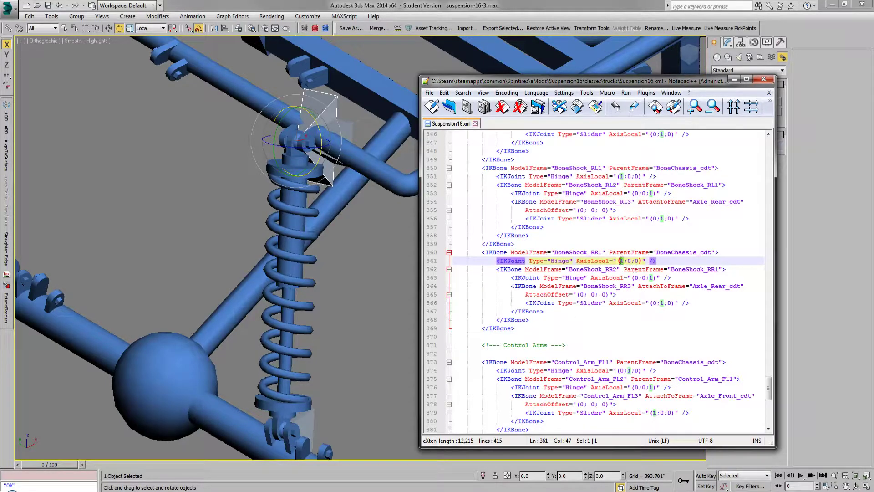
left_click(621, 261)
left_click(650, 277)
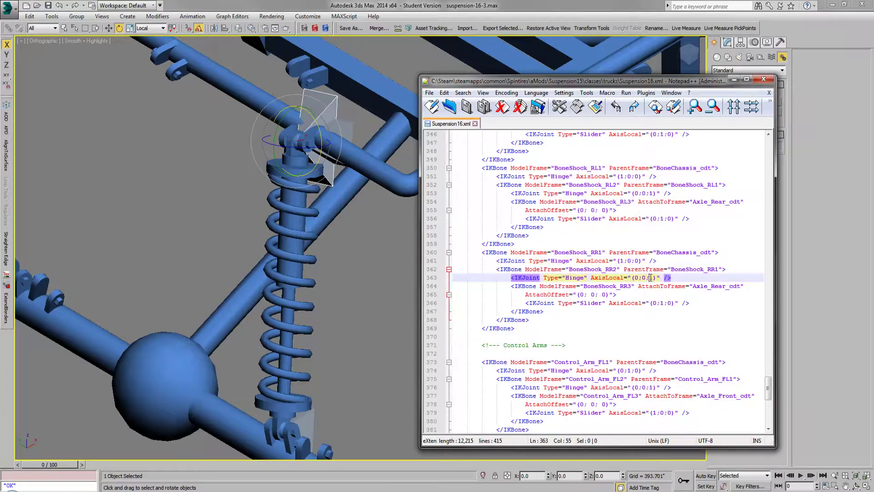
left_click(663, 303)
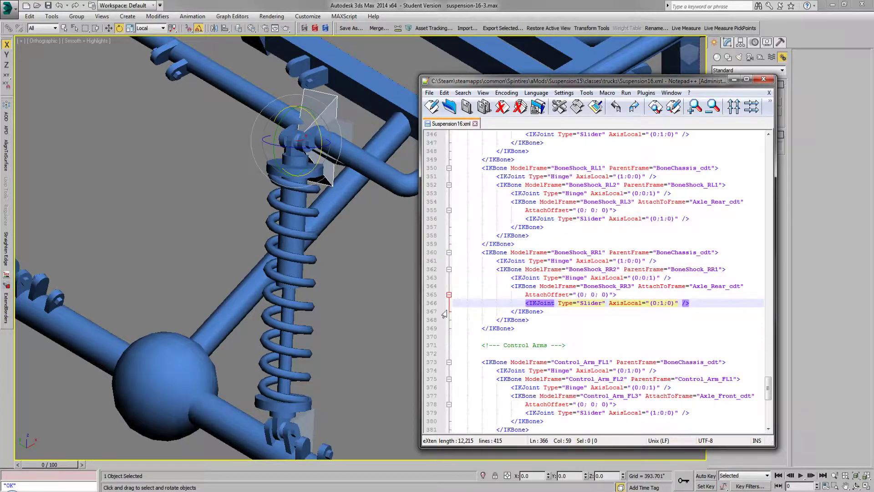
left_click_drag(545, 245, 533, 320)
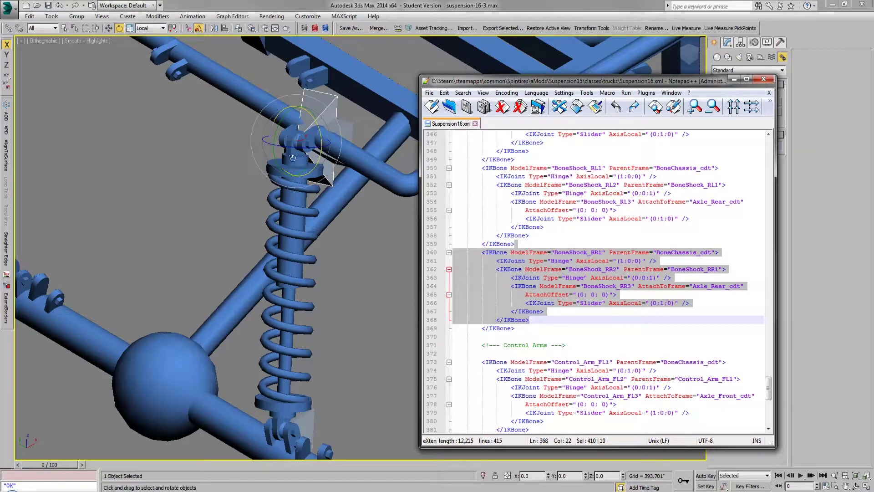
Step: Try another rotation of the upper shock bone to demonstrate its hinge, and undo it
left_click_drag(284, 147, 314, 122)
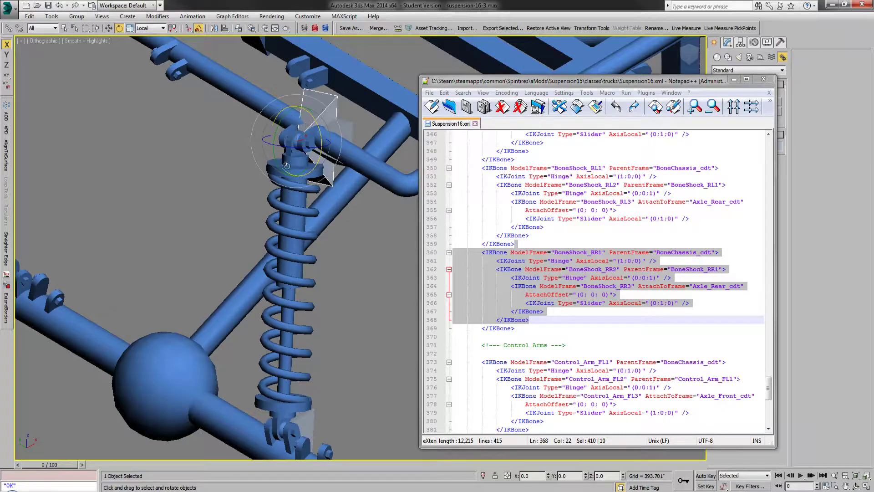
left_click(64, 28)
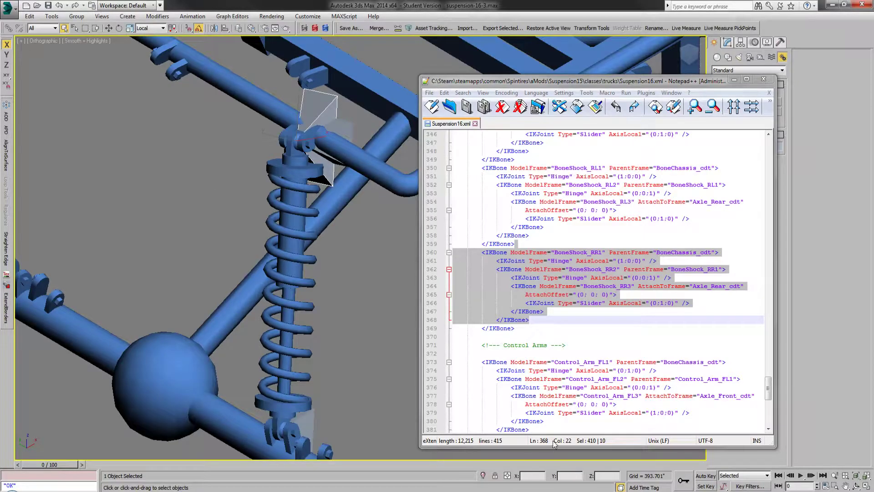
left_click(118, 28)
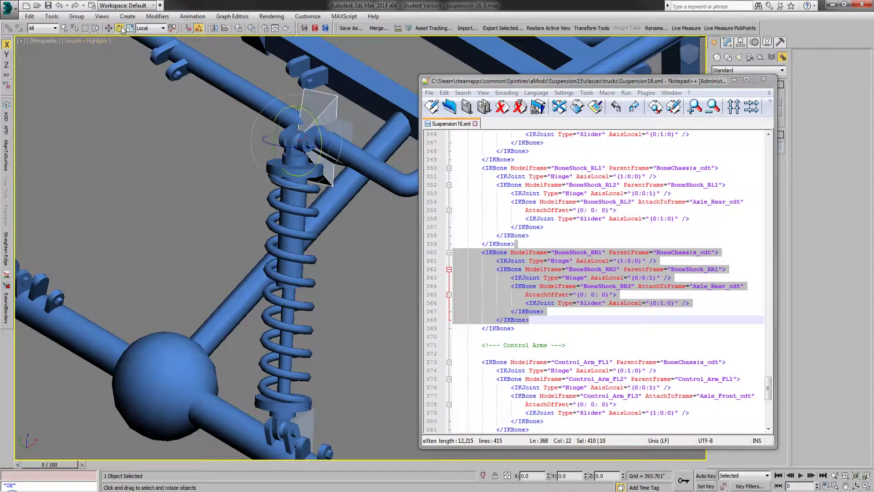
left_click_drag(548, 476, 573, 469)
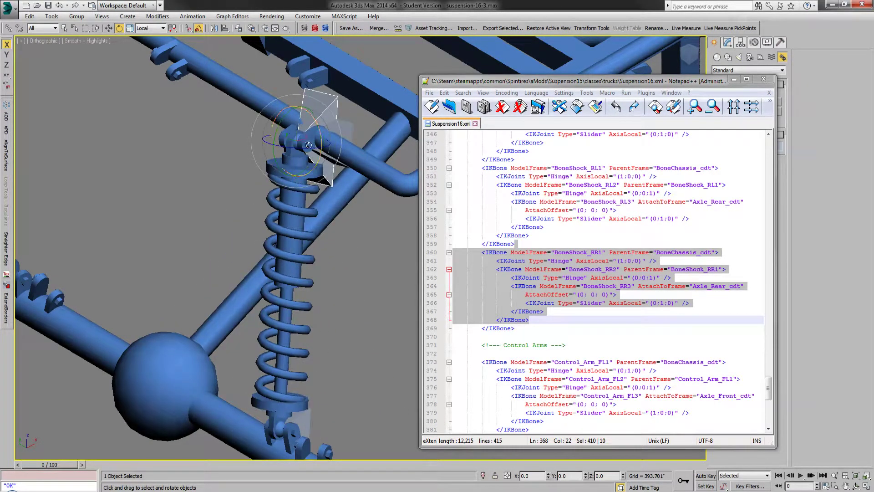
left_click(60, 6)
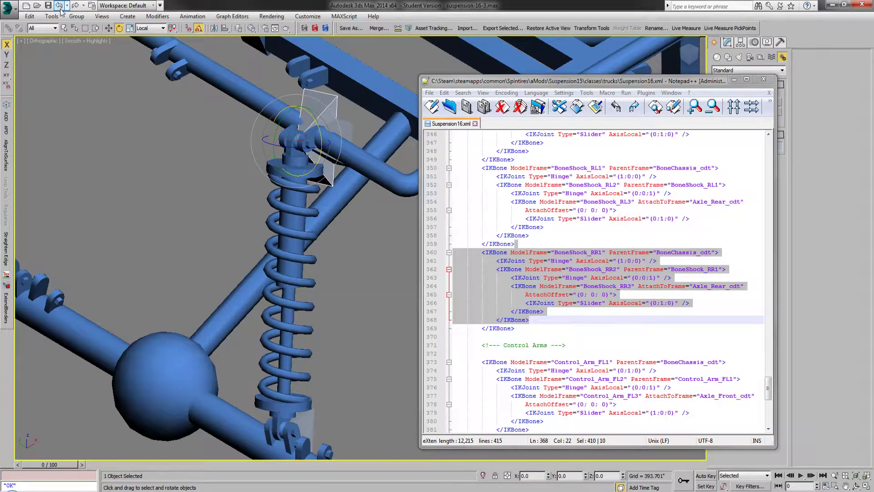
Step: Clear the bone selection, minimize Notepad++, and swap the visible layer from ShockRR to Control_Arm_RR1
left_click(186, 154)
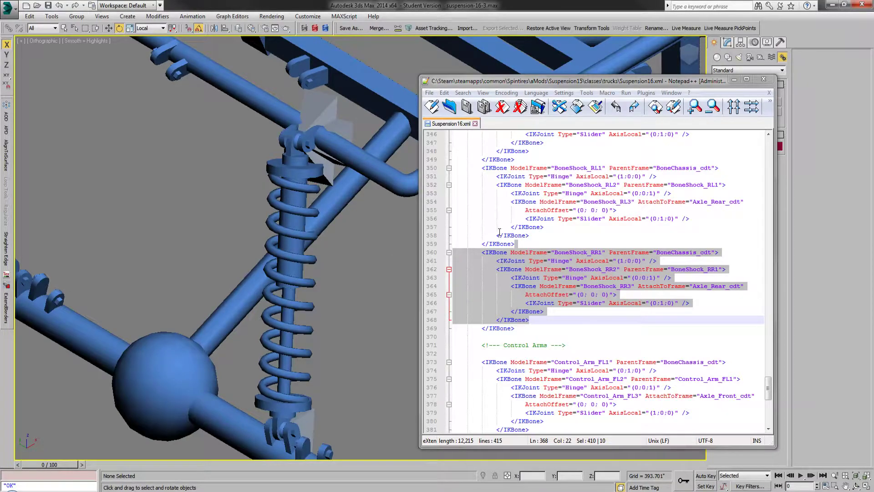
left_click(734, 79)
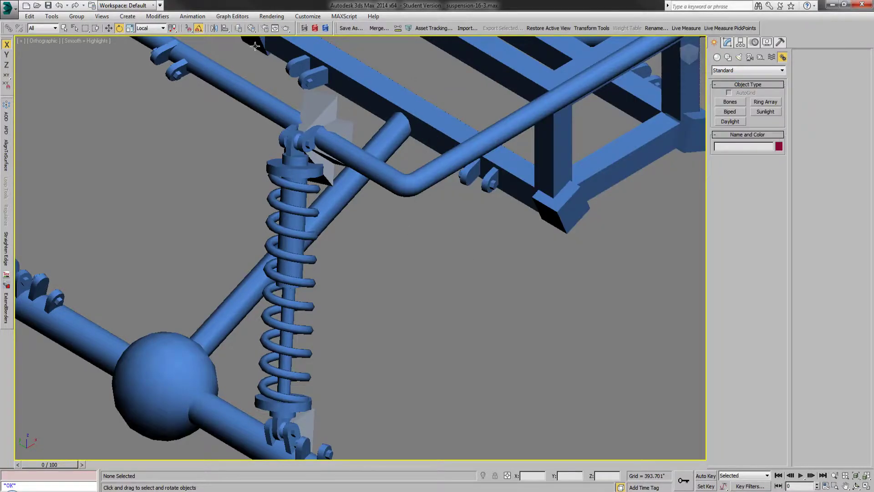
left_click(238, 28)
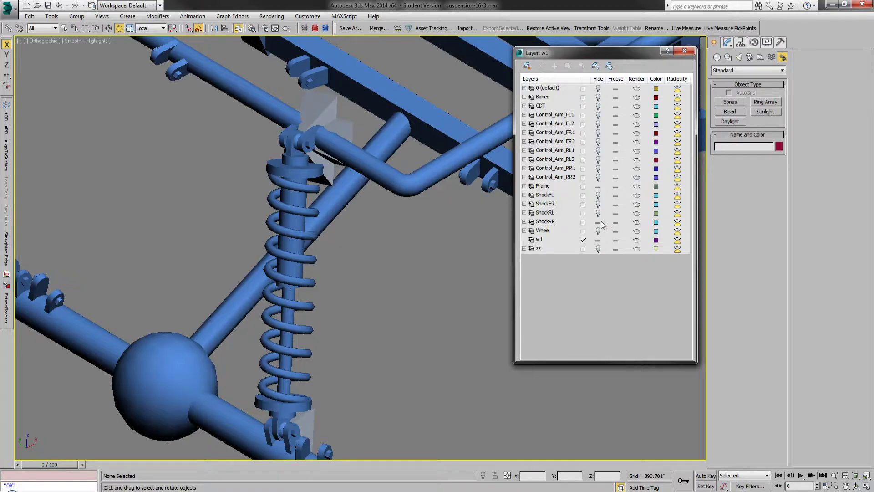
left_click(601, 221)
left_click(599, 177)
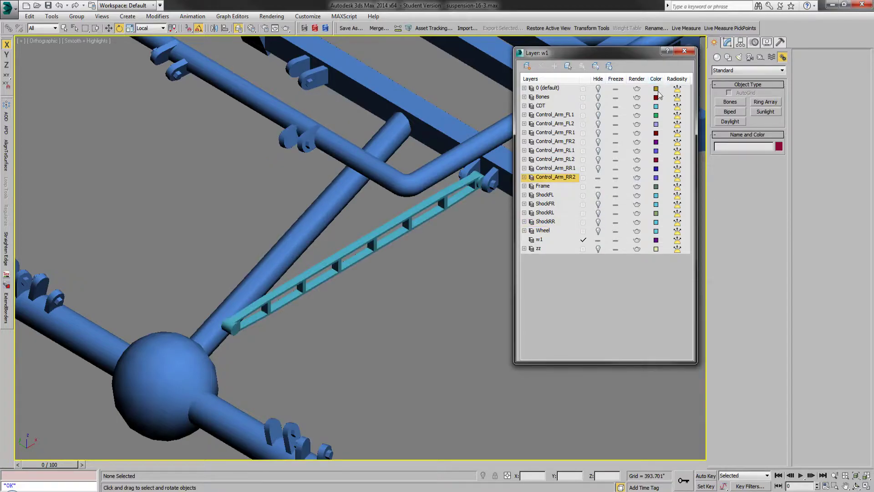
left_click(598, 178)
left_click(598, 168)
left_click(685, 51)
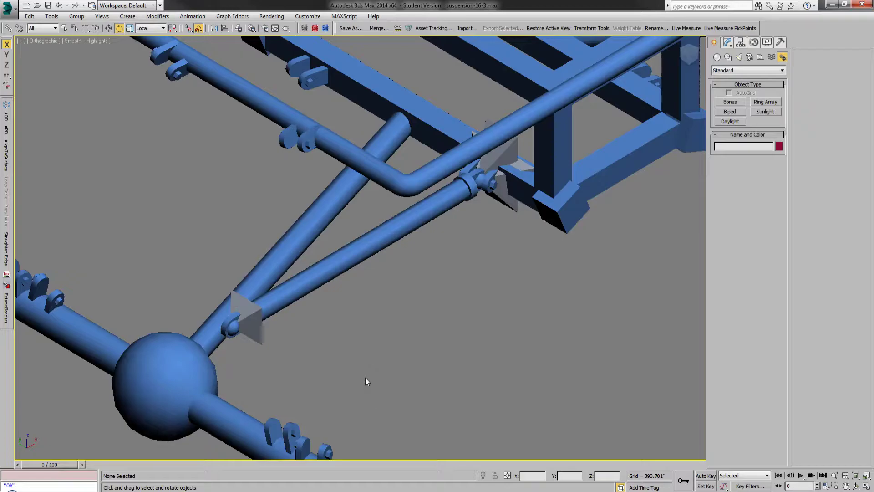
Step: Hide the Frame layer to isolate the rear right control arm and check the names of its objects in the scene list
left_click(238, 28)
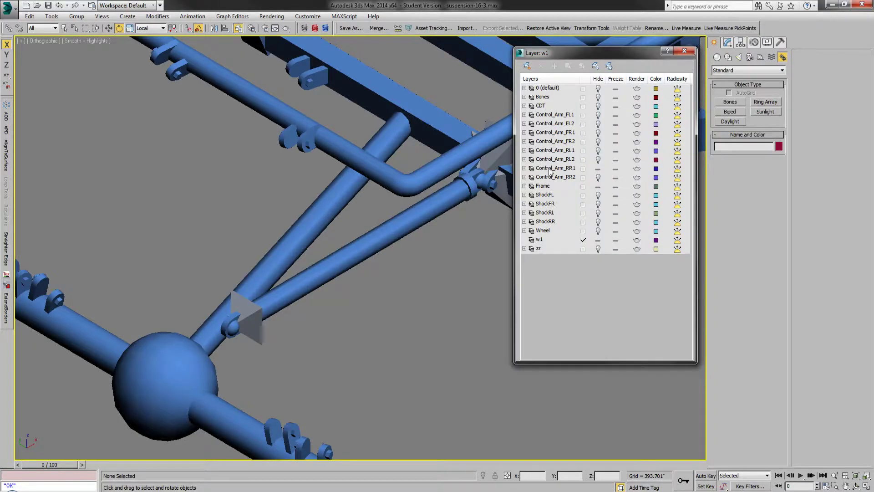
left_click(598, 187)
left_click(688, 49)
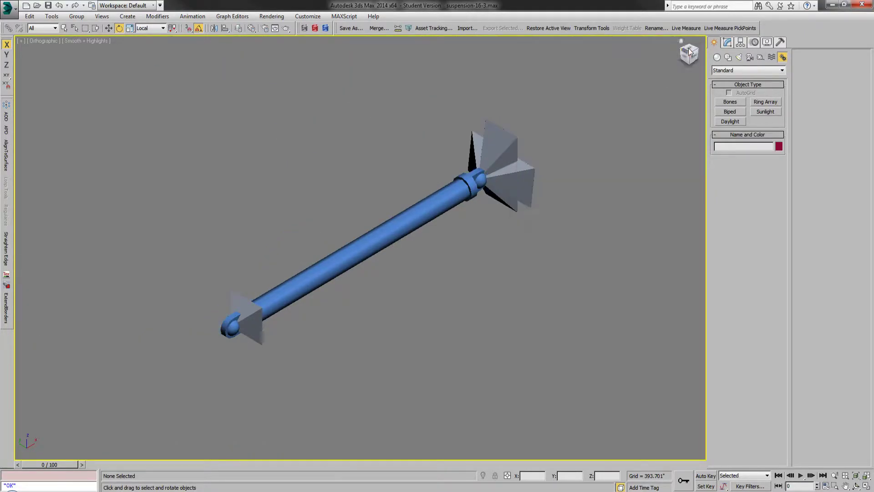
left_click(77, 28)
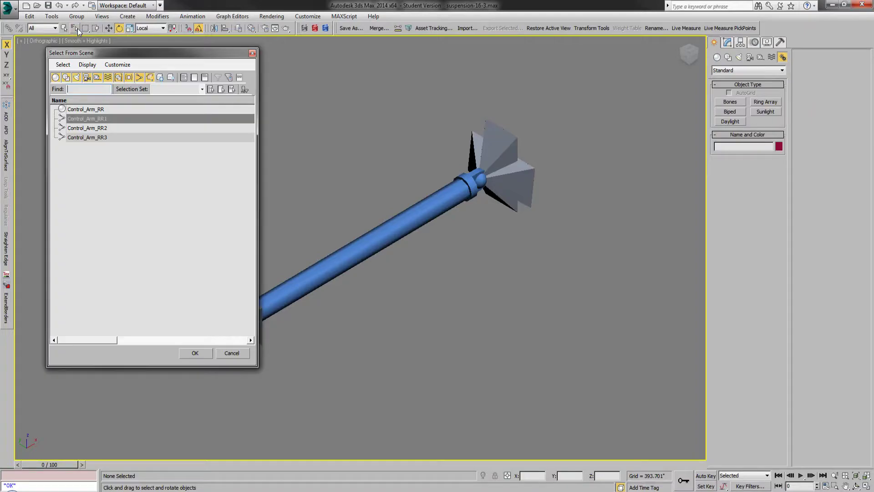
left_click(252, 53)
Step: Turn on edged faces and link the control arm mesh and its other two bones to parent bone Control_Arm_RR1
left_click_drag(168, 351, 389, 197)
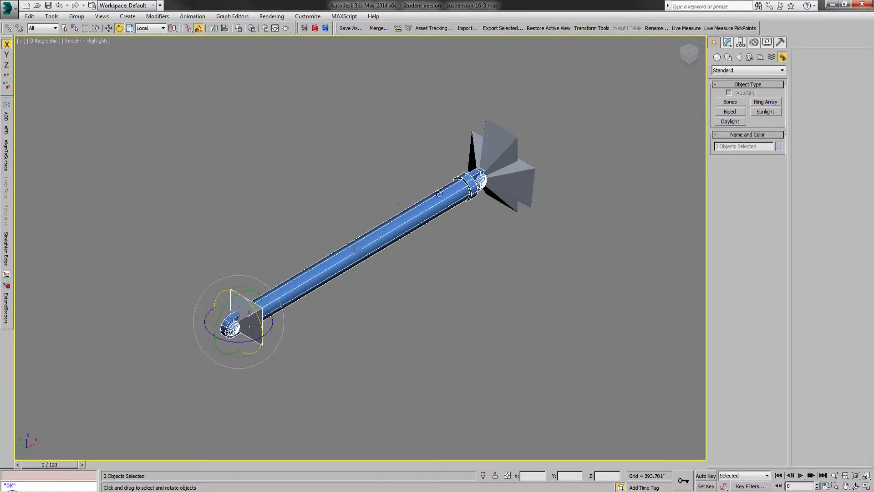
left_click(518, 187, "ctrl")
key("F4")
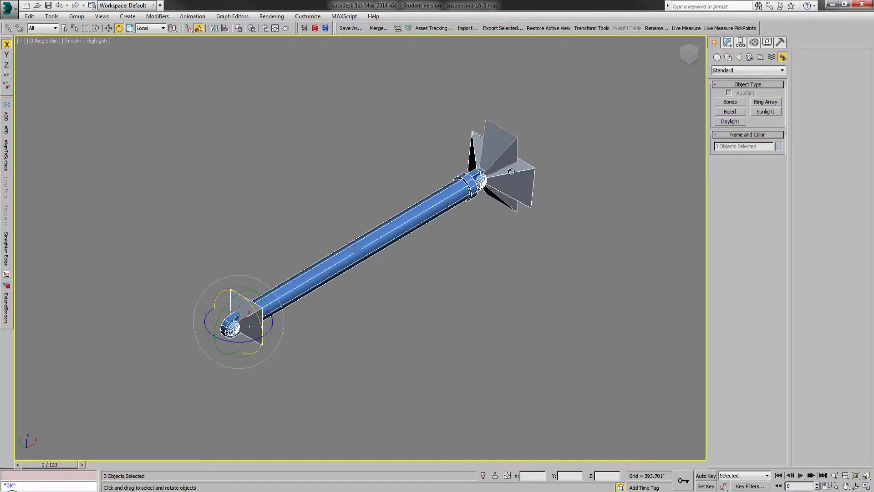
key("l")
left_click_drag(529, 175, 513, 145)
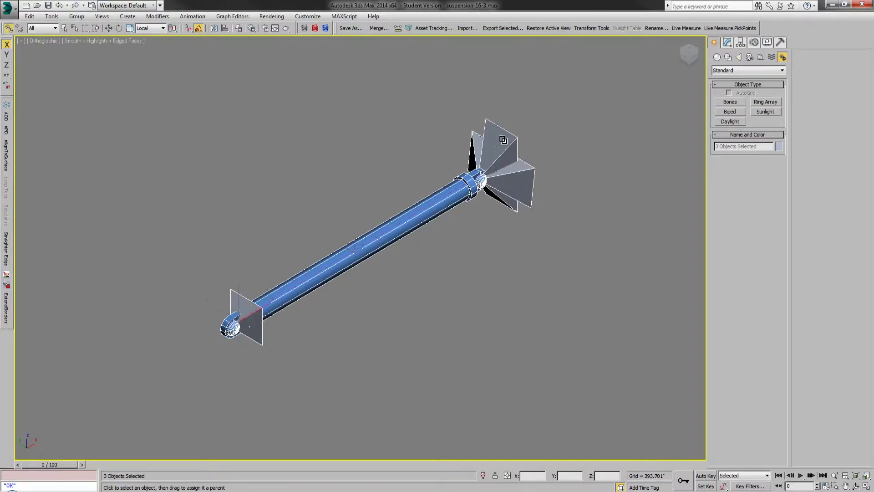
key("q")
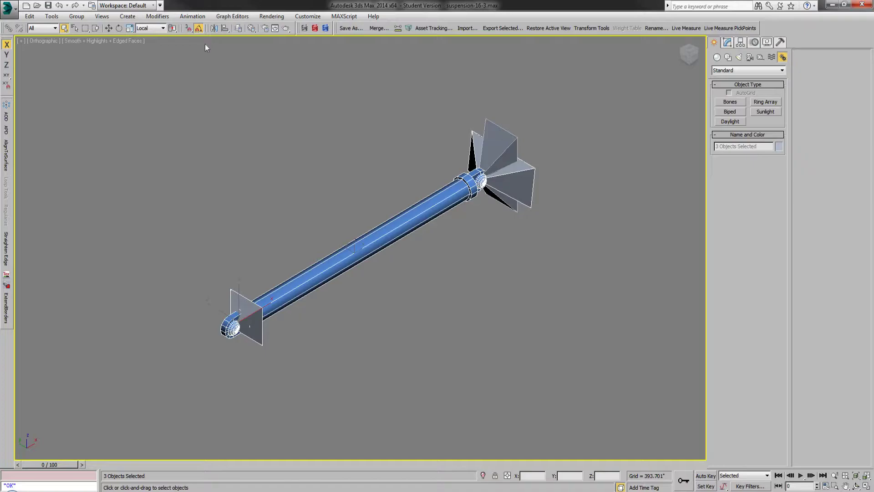
key("e")
Step: Select bone Control_Arm_RR1 and unhide the Frame layer
left_click(492, 144)
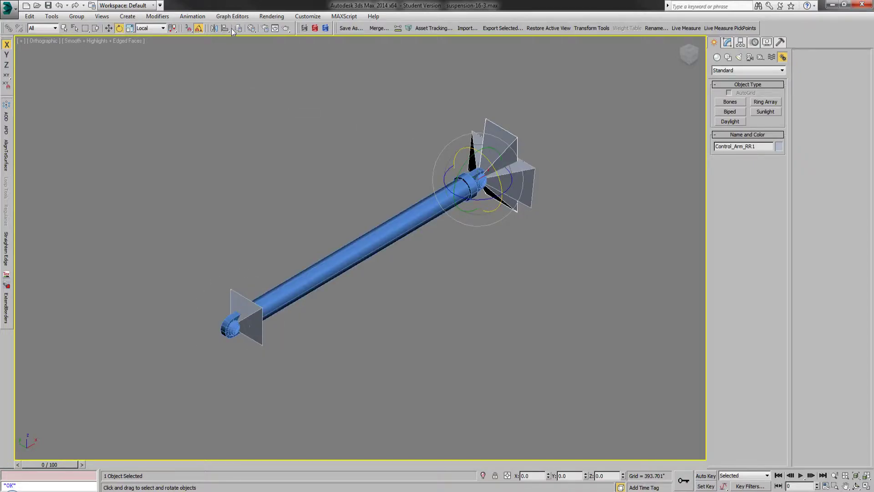
left_click(243, 29)
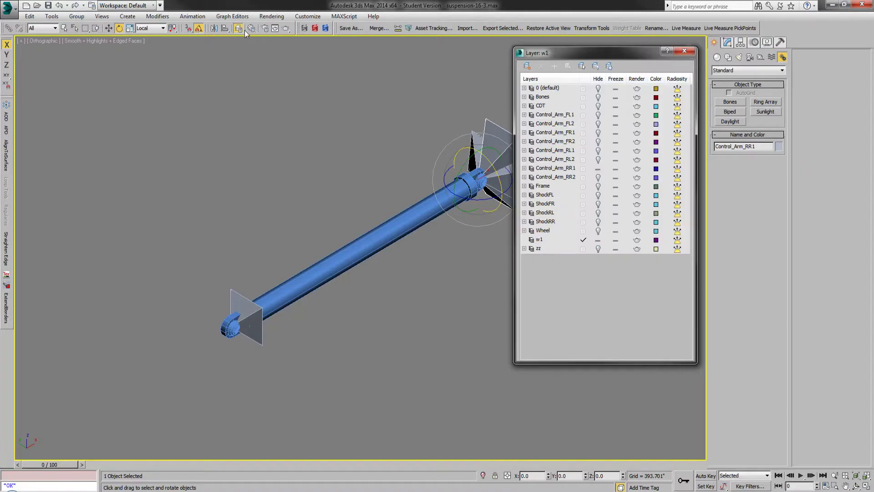
left_click(598, 186)
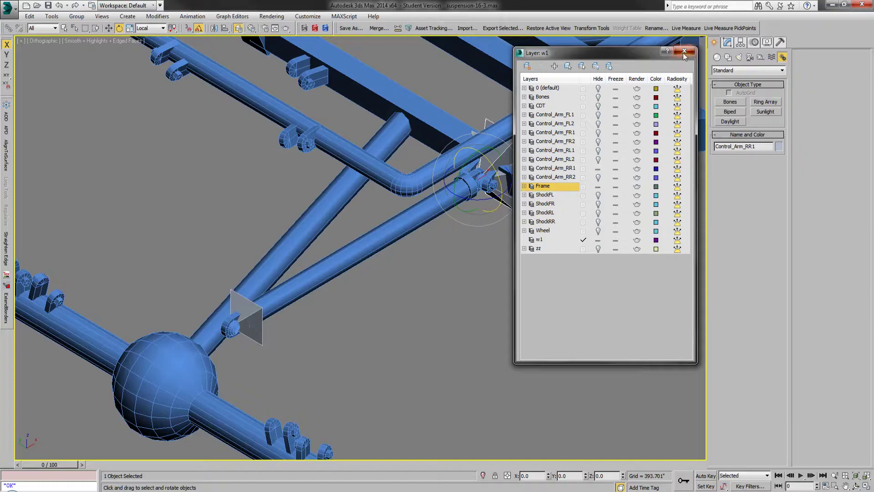
left_click(684, 51)
Step: Try swinging Control_Arm_RR1 about its local Y axis in the front view, lowering the arm to the axle
key("f")
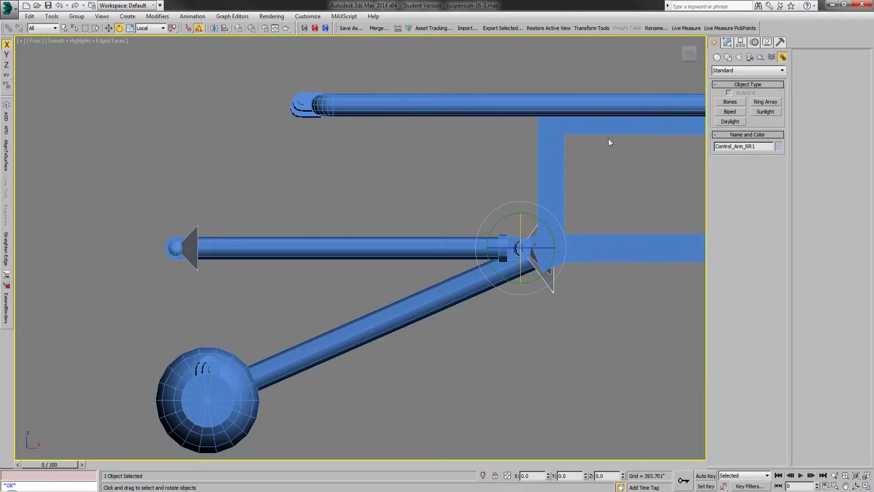
left_click(682, 46)
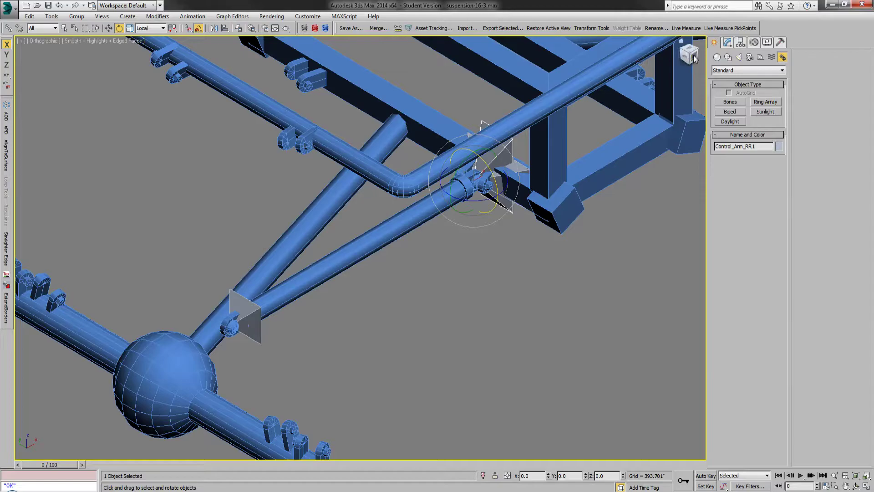
left_click(696, 59)
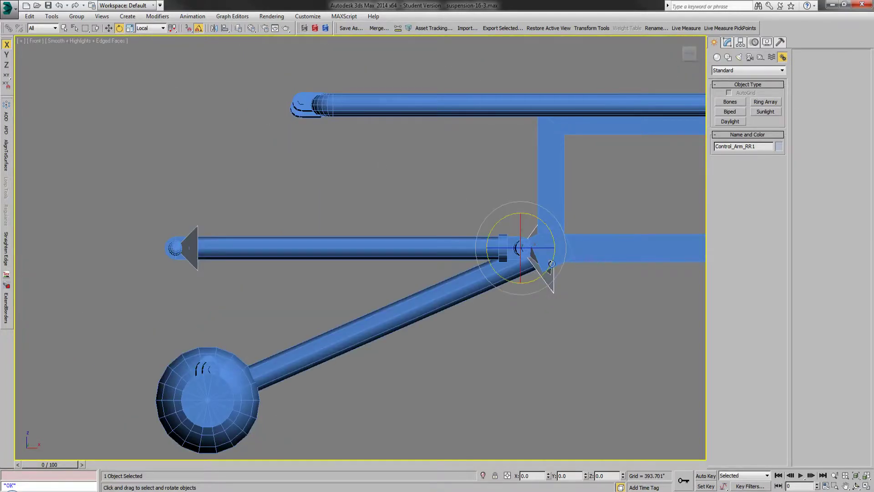
left_click_drag(497, 222, 488, 250)
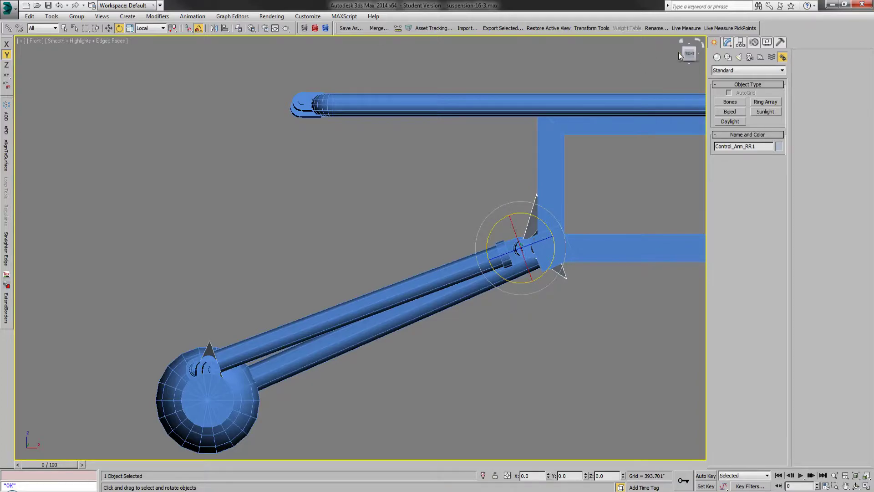
Step: Try swinging the lowered arm sideways in the left view, and undo the trial rotations back to the horizontal pose
left_click(679, 55)
left_click_drag(388, 266, 383, 280)
left_click(58, 7)
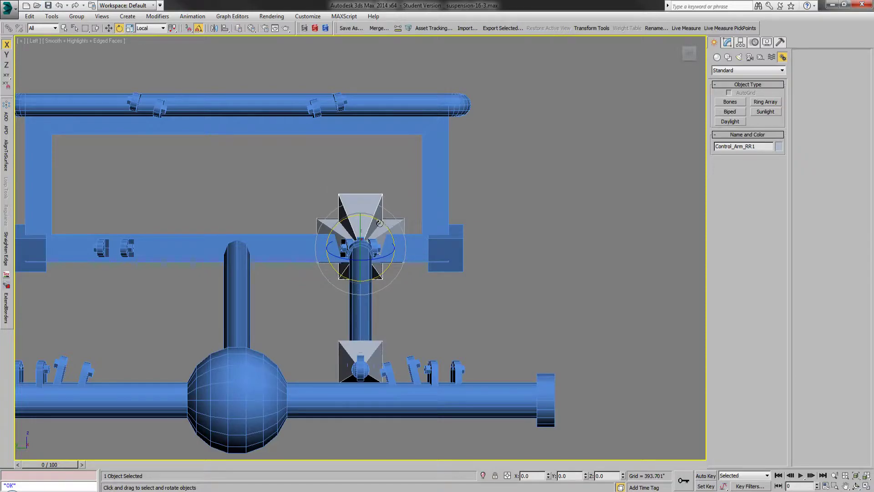
left_click_drag(373, 261, 380, 256)
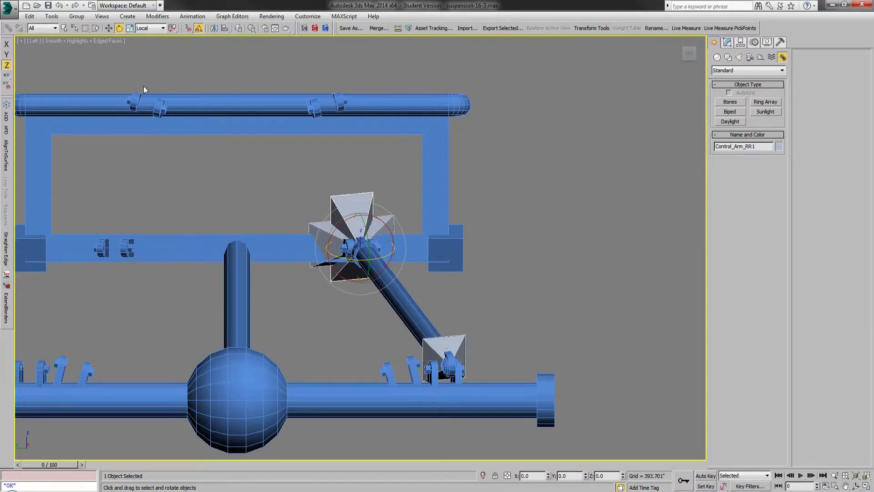
left_click(58, 5)
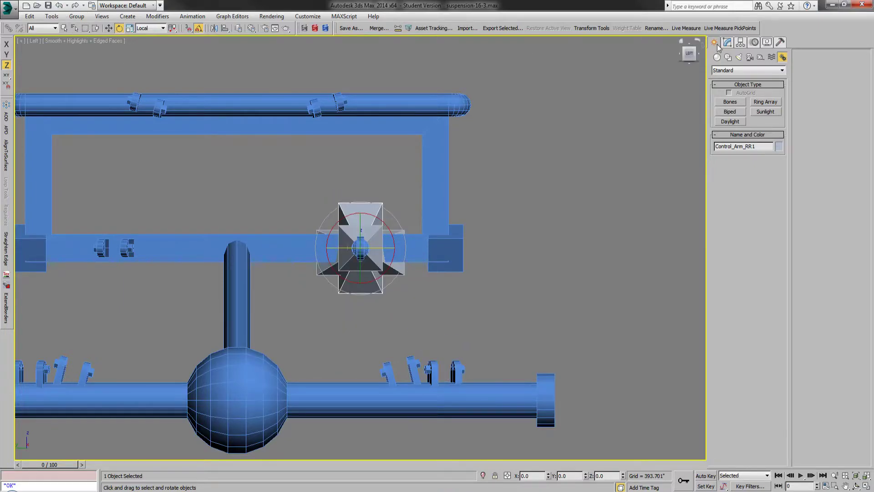
Step: Rotate Control_Arm_RR1 sideways about local Z, and -20 degrees about local Y, seating the arm's free end in the outer axle bracket
left_click_drag(335, 247, 332, 249)
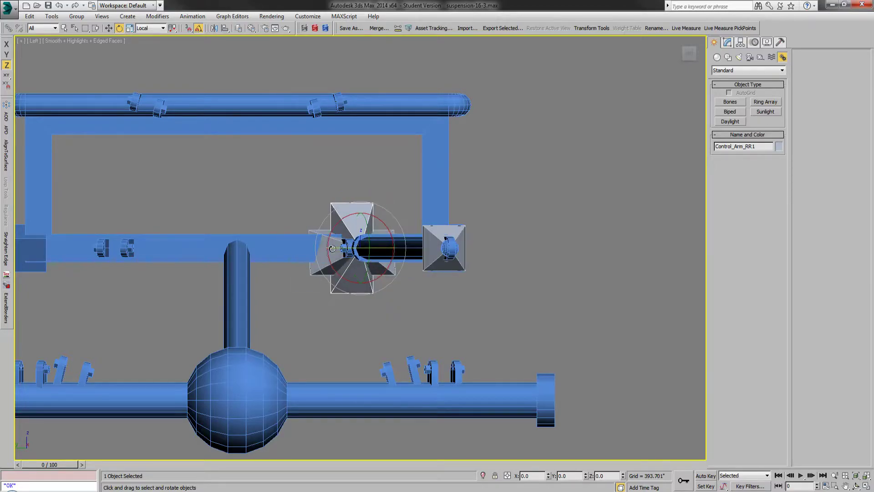
left_click_drag(368, 226, 367, 237)
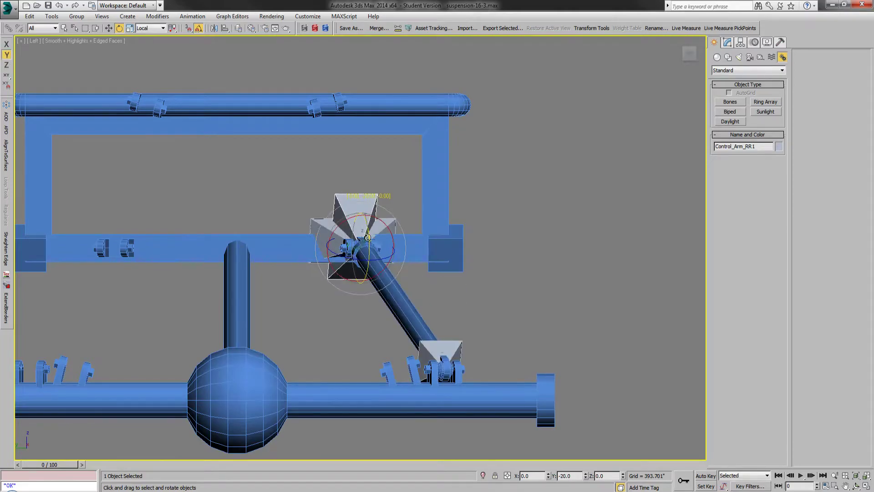
left_click(64, 29)
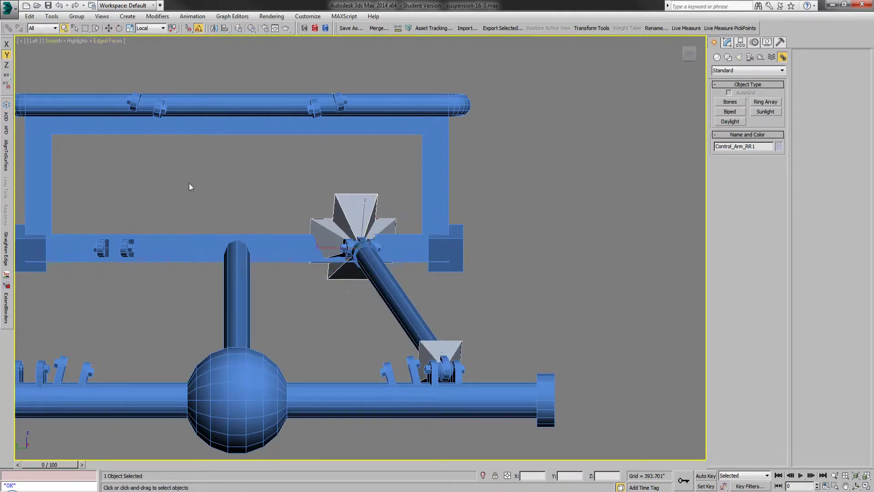
middle_click_drag(383, 348, 369, 317, "alt")
scroll(409, 217, "down", 3)
scroll(318, 370, "up", 3)
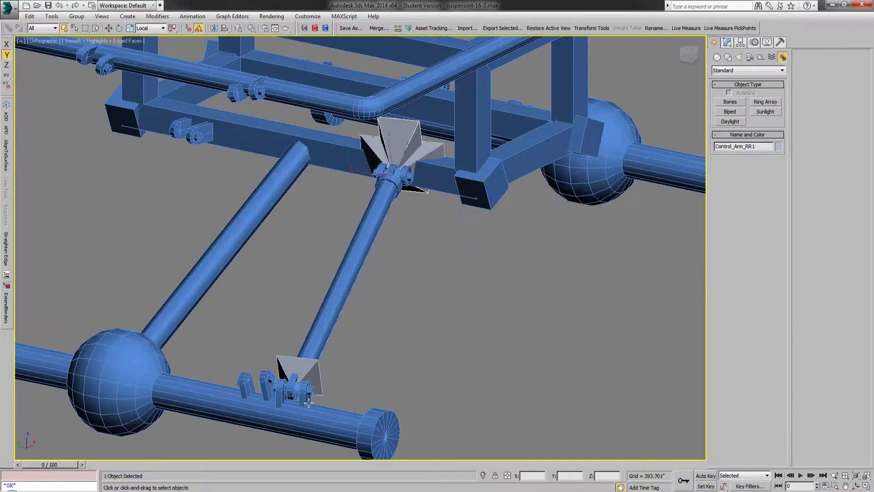
Step: Hide the Frame layer and unlink the control arm mesh and all three of its bones
left_click(238, 29)
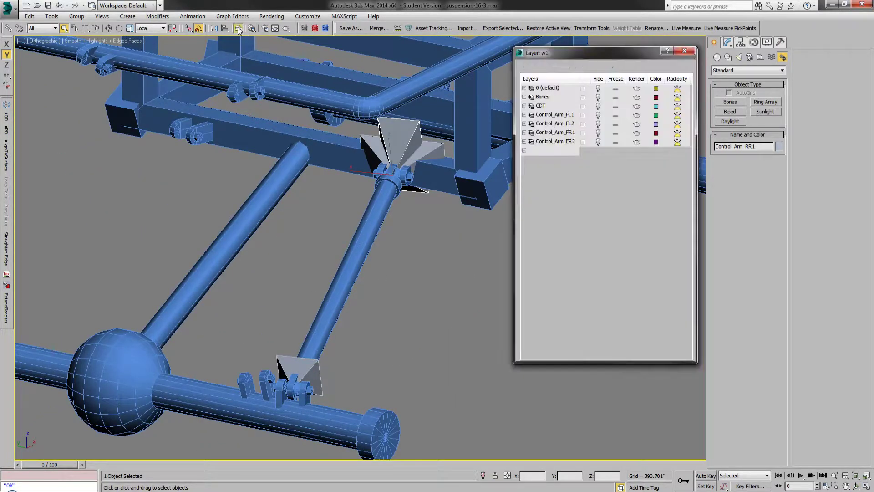
left_click(597, 186)
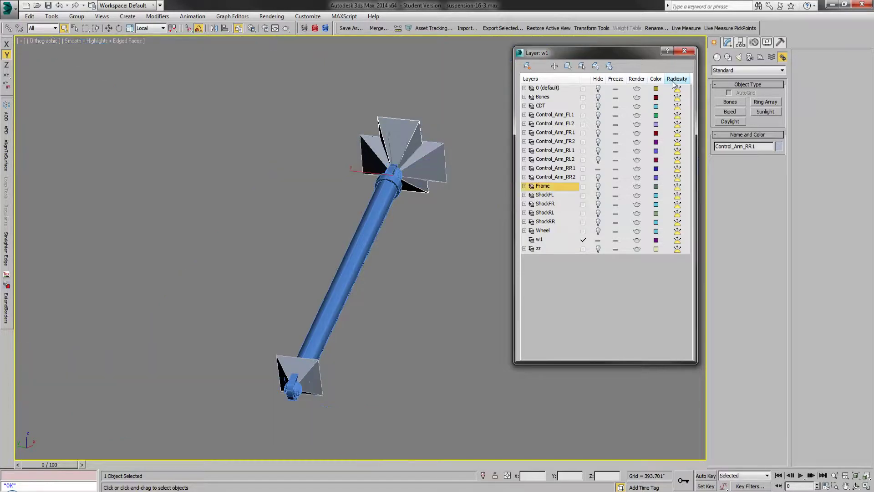
left_click(685, 50)
left_click_drag(375, 216, 194, 410)
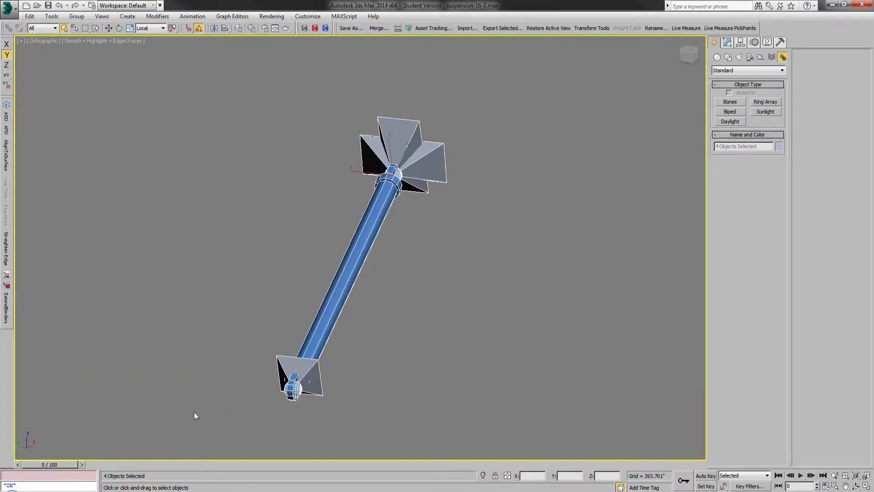
left_click(18, 28)
left_click(117, 189)
Step: Apply a Skin modifier to the Control_Arm_RR mesh and add Control_Arm_RR2 and Control_Arm_RR3 as its bones
left_click(347, 249)
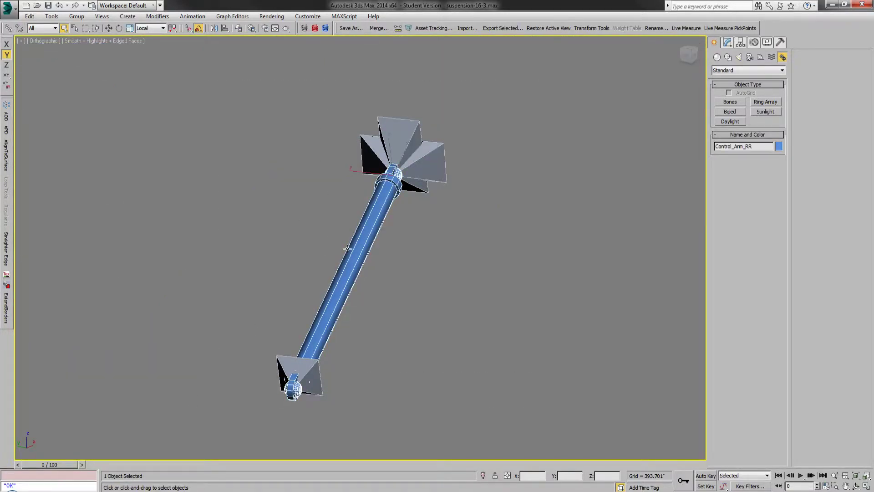
left_click(727, 42)
left_click(764, 113)
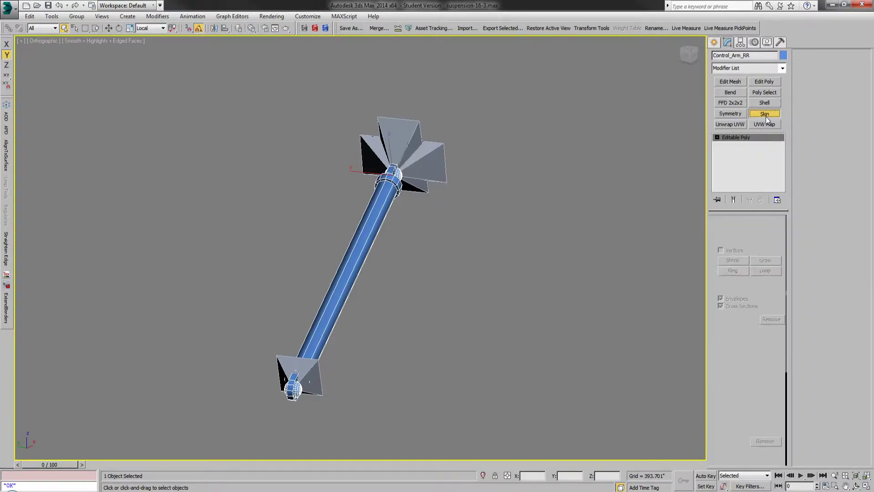
left_click(744, 319)
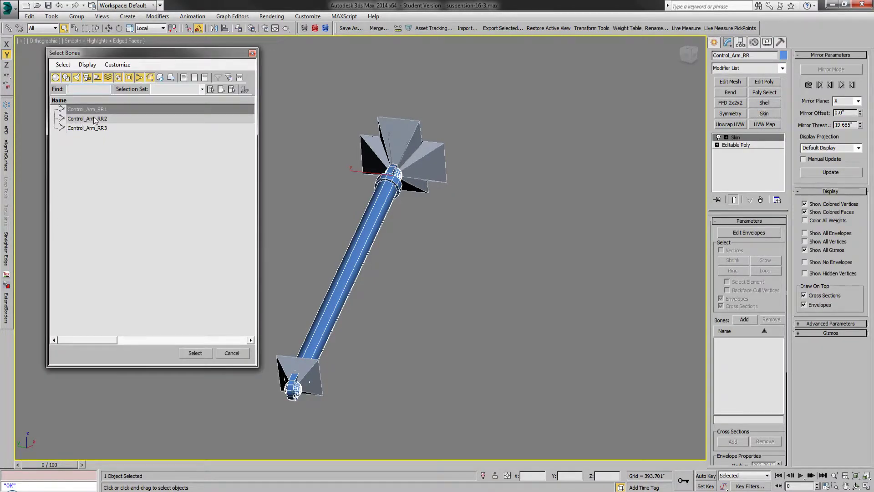
left_click_drag(97, 120, 99, 128)
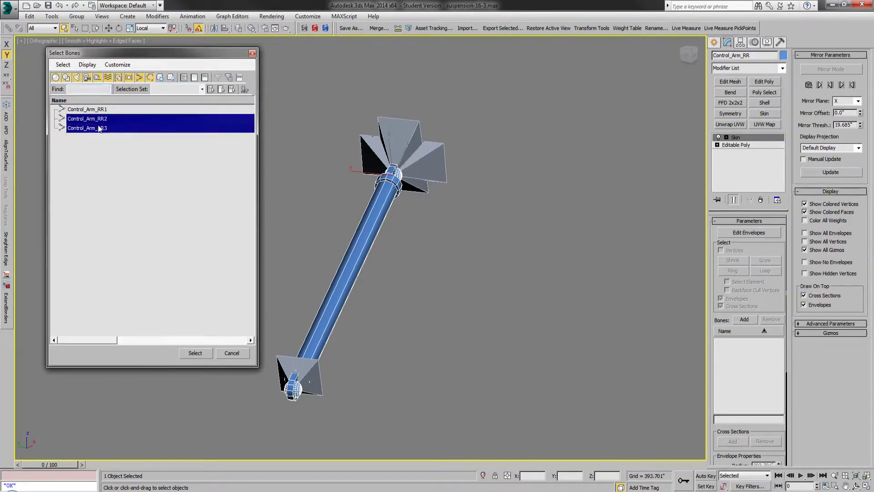
left_click(198, 355)
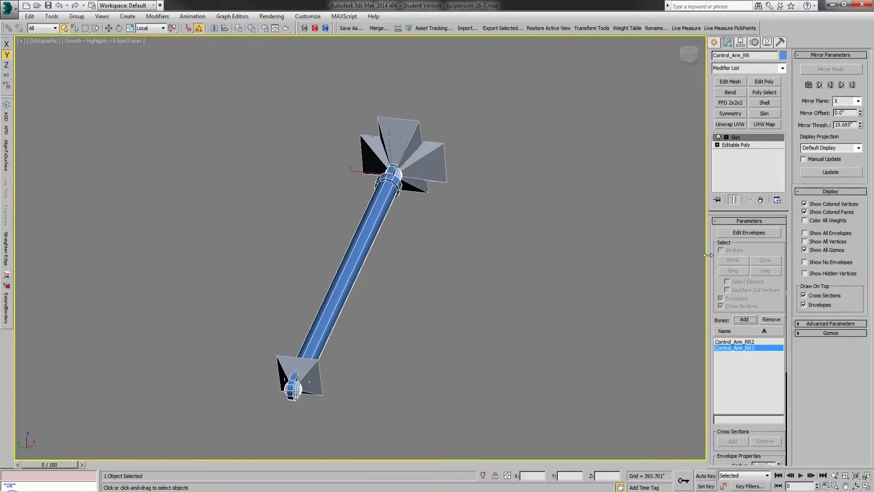
Step: Enable envelope editing with only vertices selectable, and select all vertices of the control arm mesh
left_click(732, 233)
left_click(721, 250)
left_click(720, 298)
left_click(720, 306)
left_click_drag(499, 89, 200, 466)
Step: In the Skin Weight Table, weight all vertices 1.000 to Control_Arm_RR2 and 0.000 to Control_Arm_RR3
left_click(628, 29)
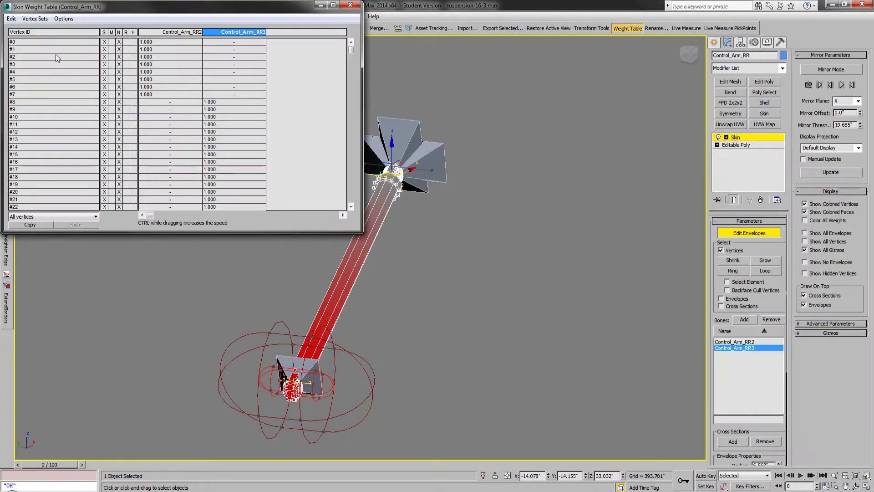
left_click(20, 19)
left_click(29, 64)
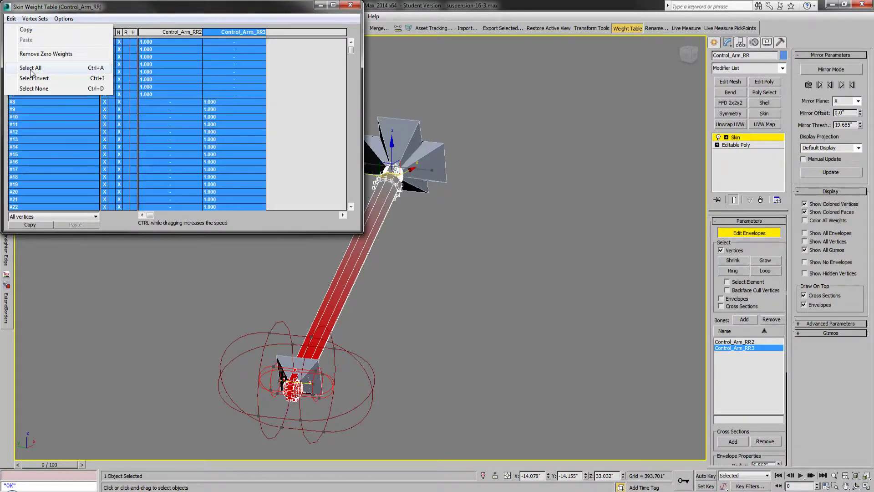
left_click(217, 72)
key("Return")
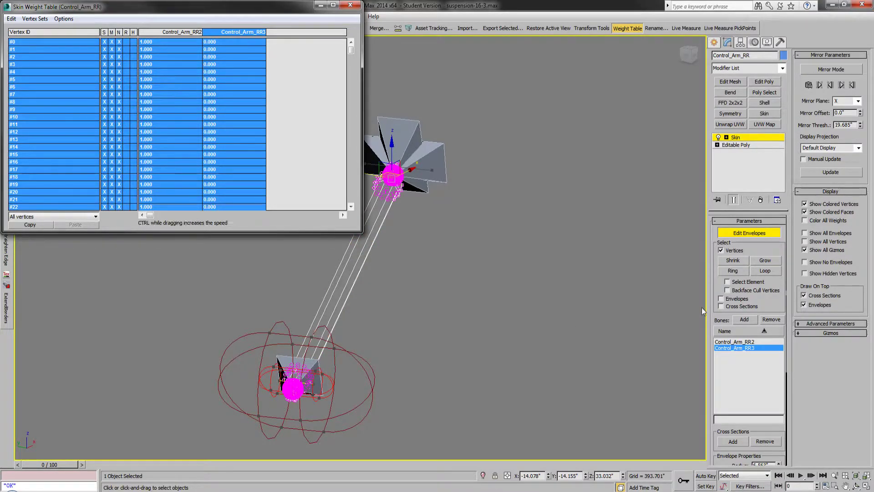
Step: Locate the Weight Table option within the Skin modifier's weight properties
left_click_drag(774, 305, 792, 94)
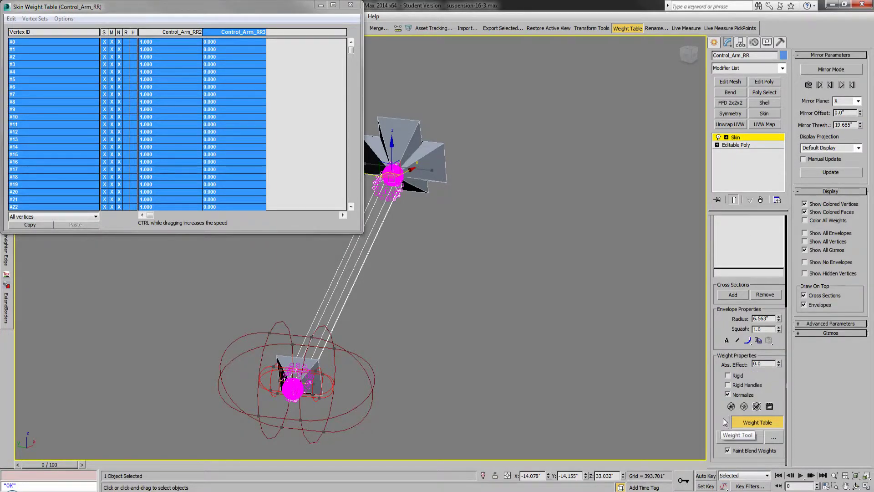
left_click_drag(720, 315, 721, 462)
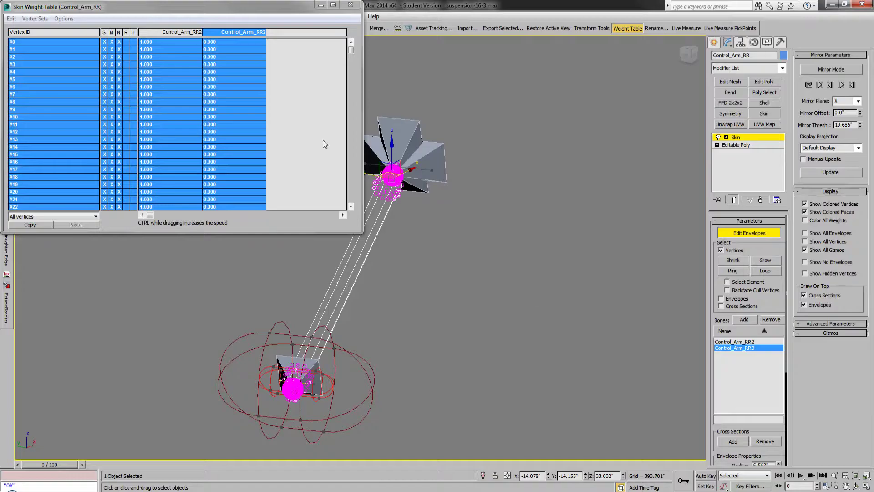
mouse_move(351, 50)
left_mouse_down()
mouse_move(354, 179)
mouse_move(351, 46)
left_mouse_up()
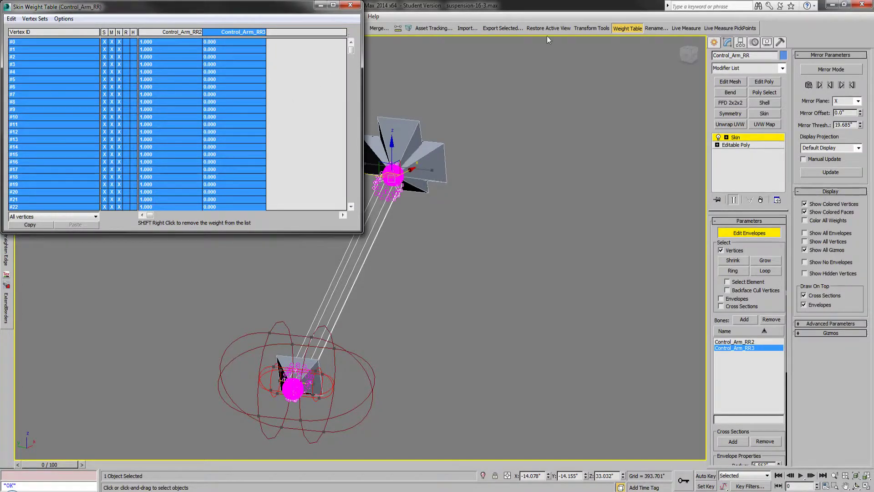
Step: Close the weight table and, with Control_Arm_RR2 as the active bone, select the vertices at the control arm's axle end in wireframe display
left_click(621, 28)
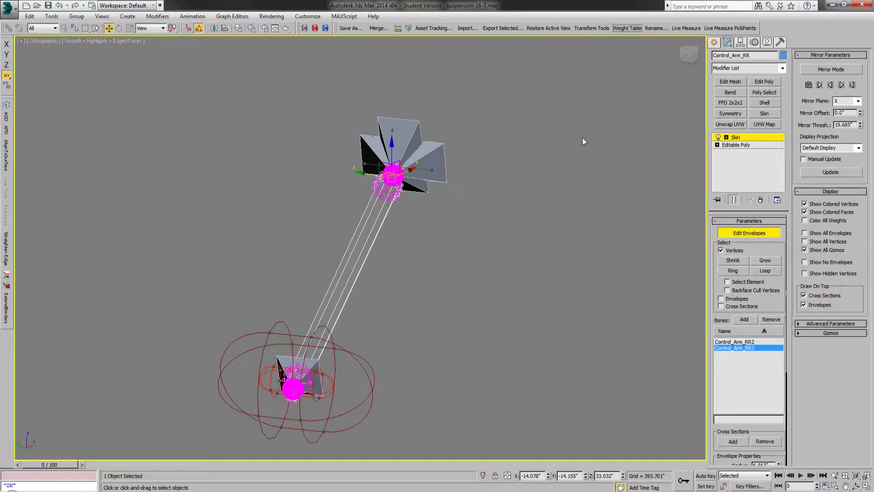
left_click(741, 342)
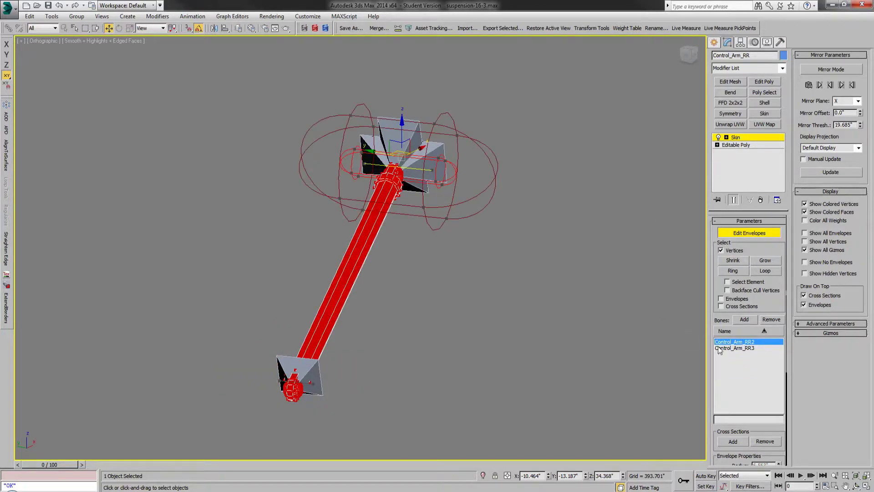
mouse_move(429, 345)
left_mouse_down()
mouse_move(247, 396)
mouse_move(235, 418)
left_mouse_up()
key("F3")
scroll(246, 407, "up", 5)
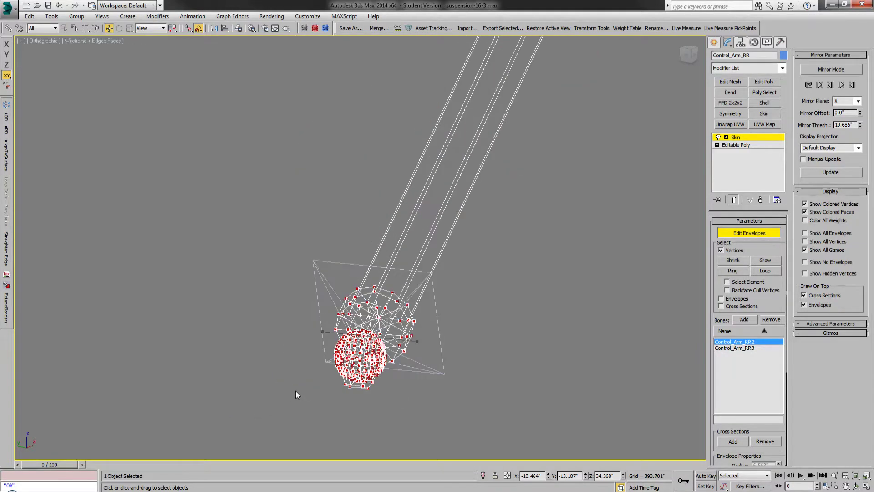
Step: In the Skin Weight Table, list only the selected vertices and set the Control_Arm_RR3 weight of them all to 1
left_click(628, 28)
left_click(35, 218)
left_click(35, 223)
left_click(12, 19)
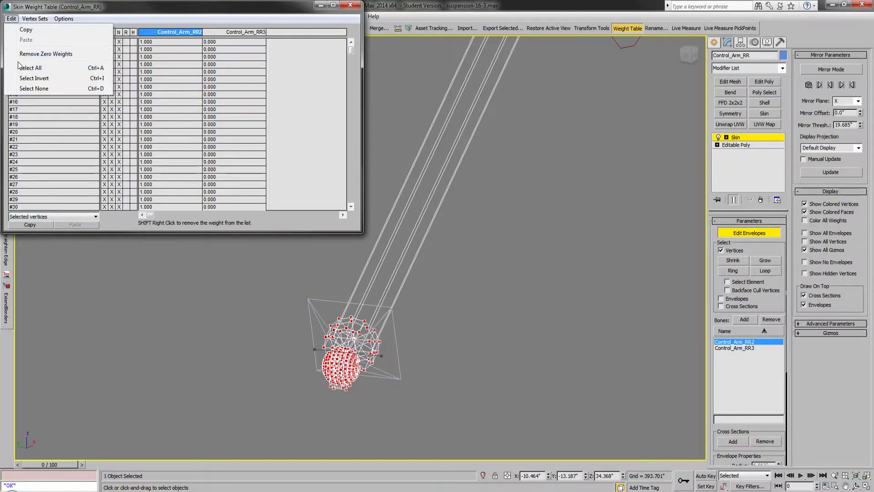
left_click(25, 67)
left_click(241, 110)
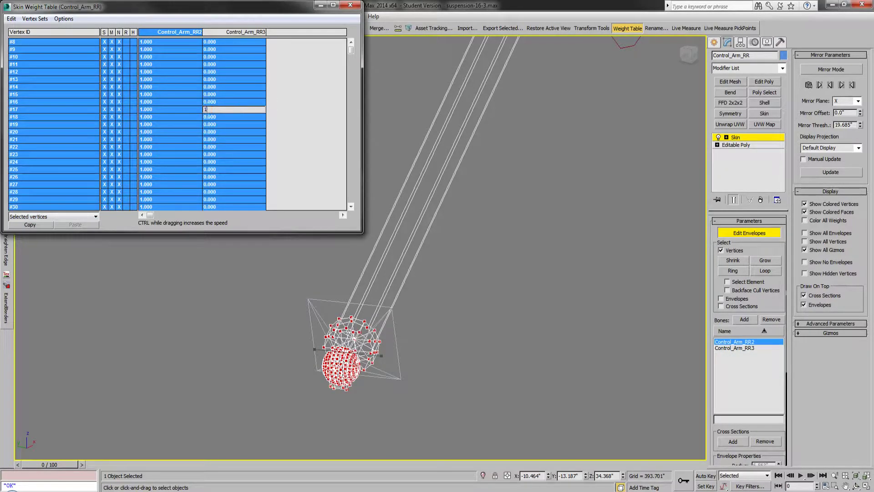
key("Return")
left_click(628, 28)
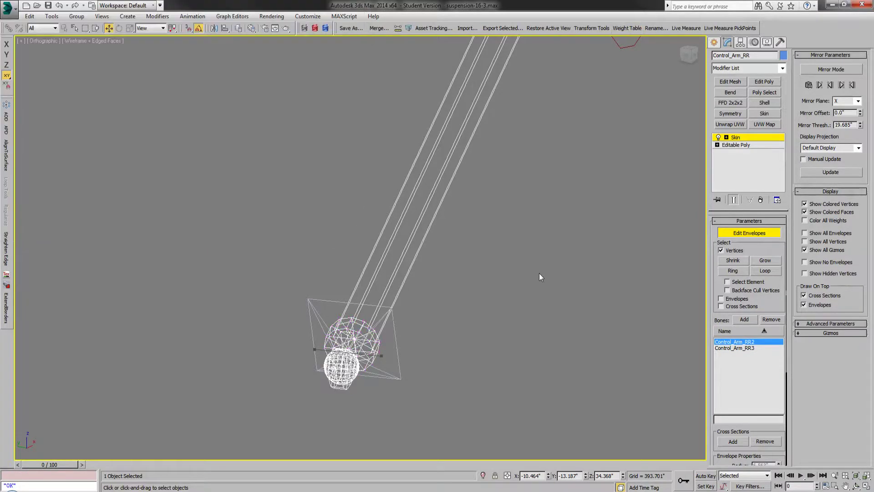
Step: Check the weight gradients of Control_Arm_RR3 and Control_Arm_RR2 along the arm in shaded display
key("F3")
scroll(399, 343, "down", 3)
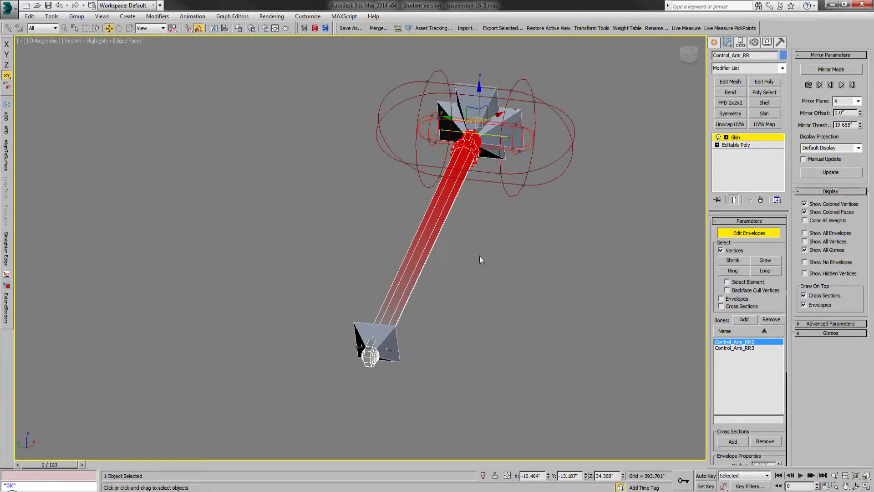
left_click(721, 349)
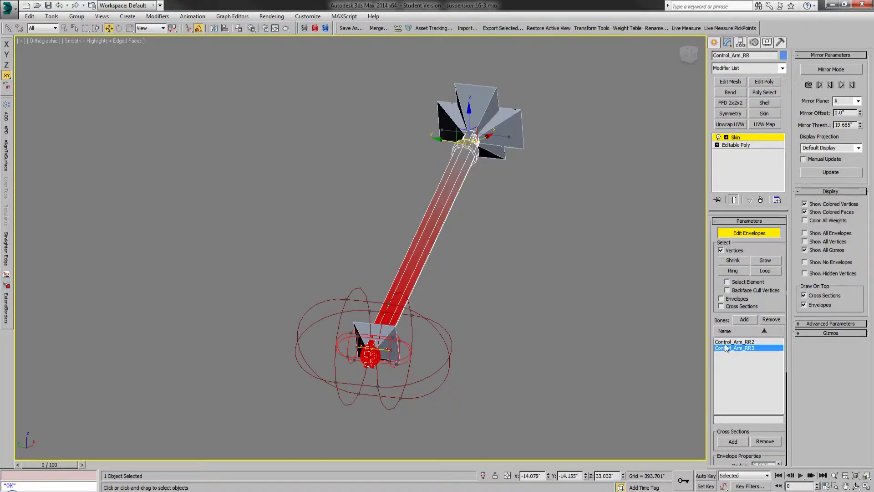
left_click(725, 341)
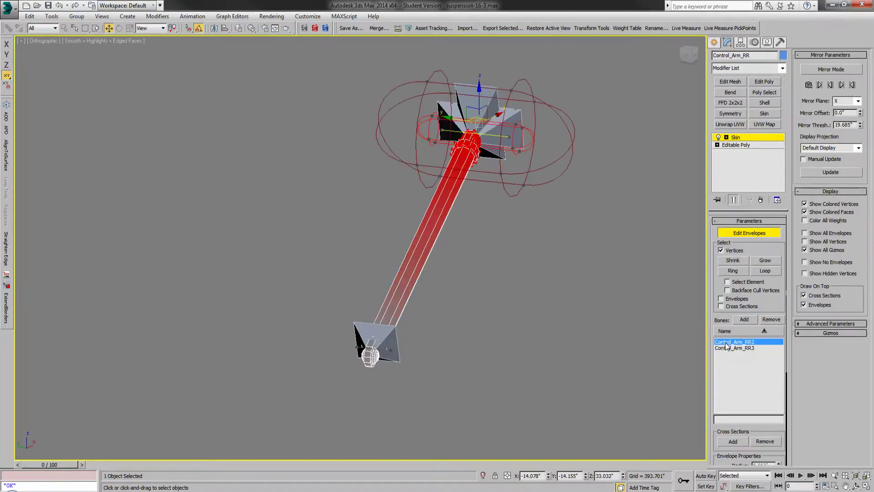
Step: Leave skin editing with nothing selected, then unhide the Frame layer and turn off edged faces
left_click(714, 43)
left_click(551, 234)
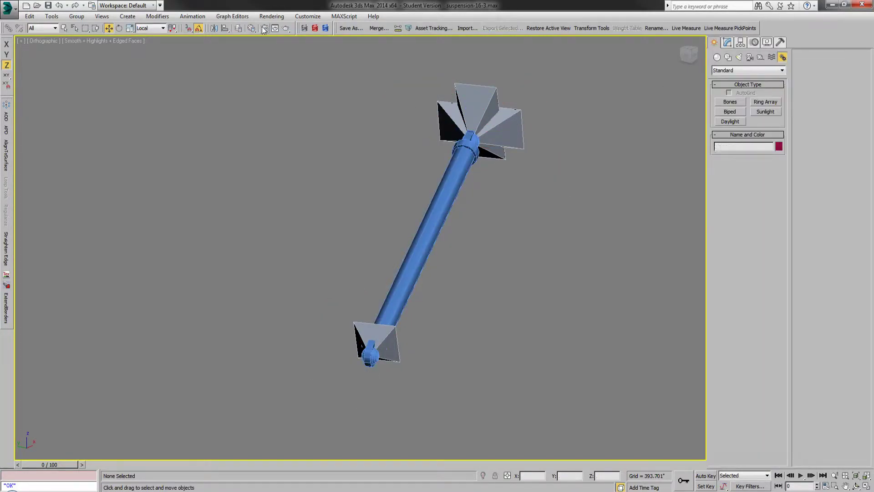
left_click(238, 28)
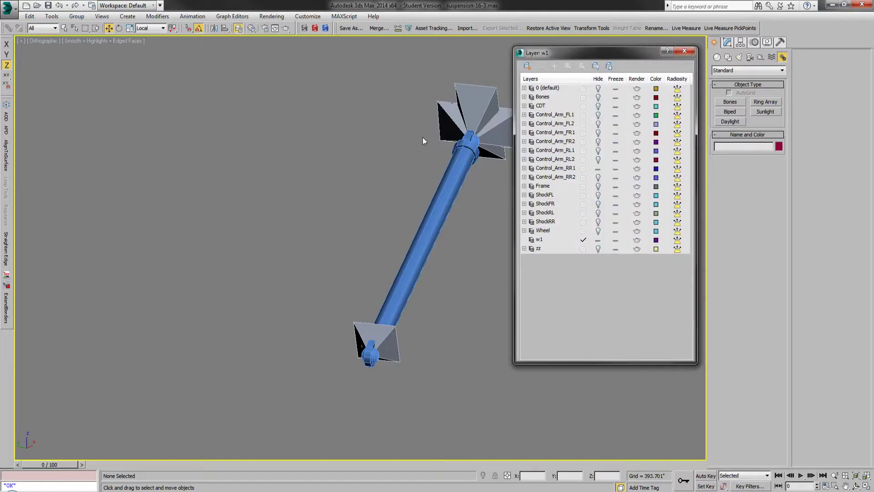
left_click(597, 187)
left_click(684, 51)
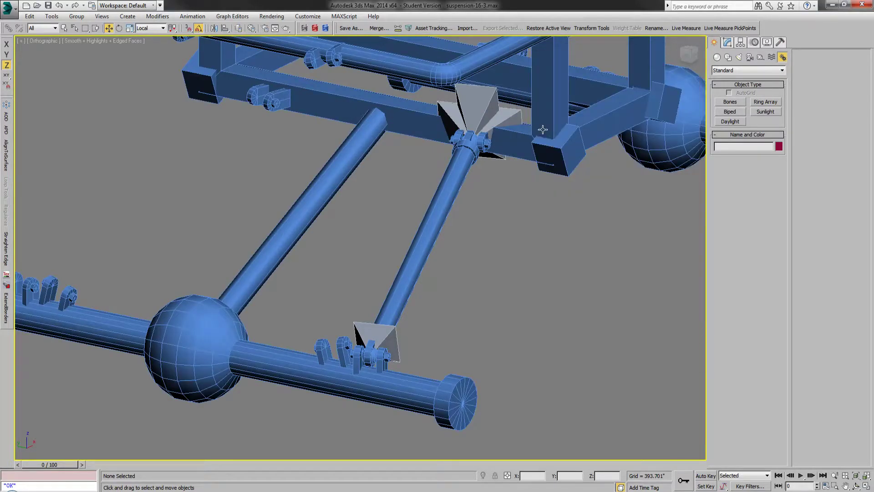
key("F4")
Step: Select the Control_Arm_RR mesh and inspect how it sits between the frame and the rear axle
left_click(433, 211)
middle_click_drag(438, 220, 419, 223, "alt")
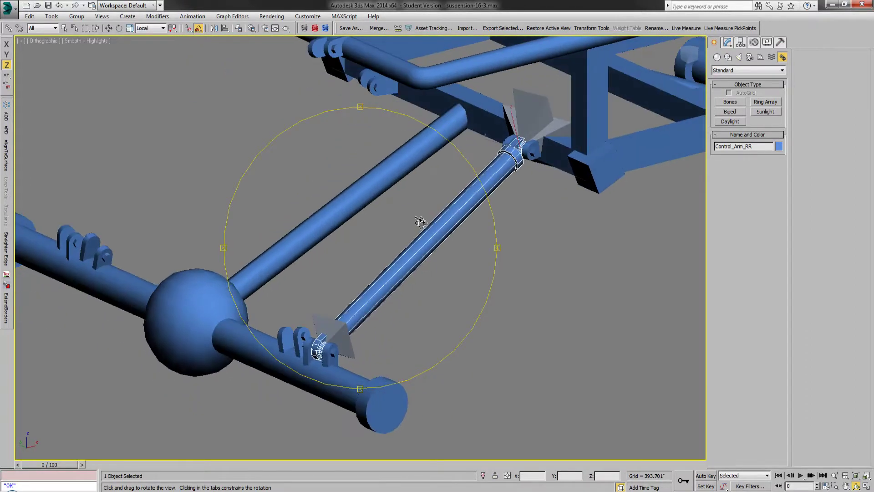
scroll(271, 232, "down", 3)
scroll(446, 243, "up", 1)
scroll(448, 253, "down", 1)
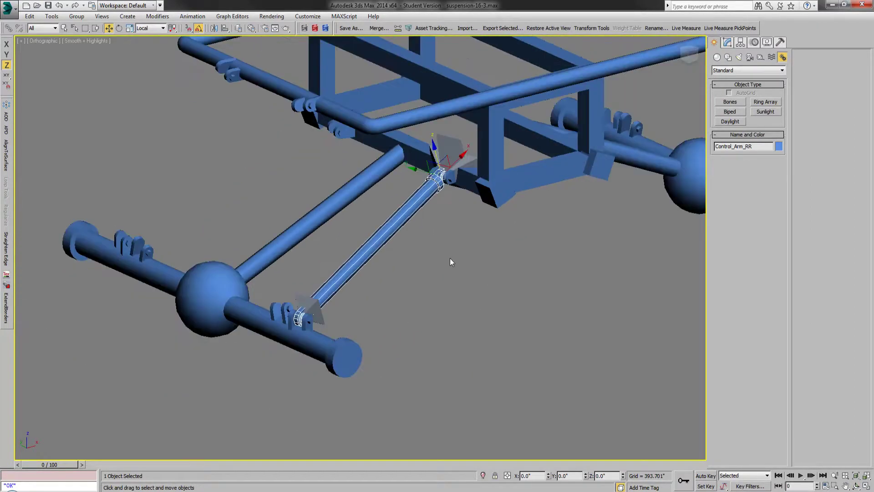
scroll(393, 198, "up", 2)
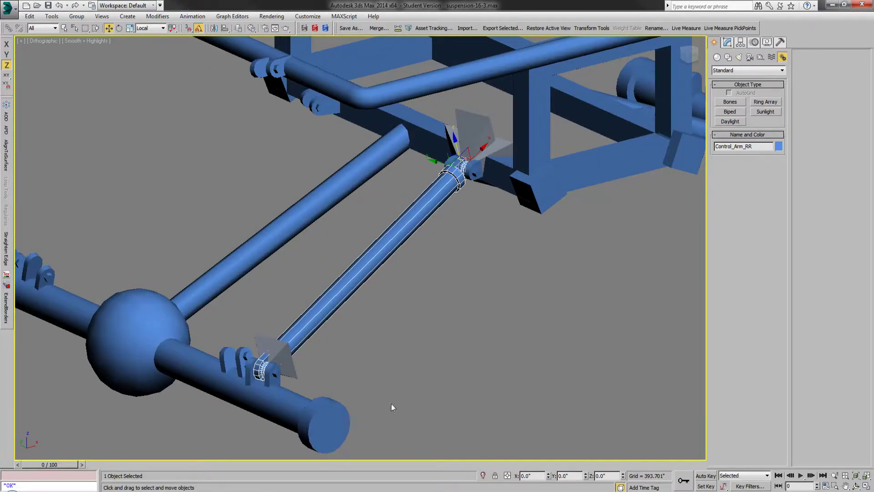
Step: Switch to Suspension16.xml in Notepad++ and undo the accidental overwrite of the BoneShock_RR1 block
key("alt+Tab")
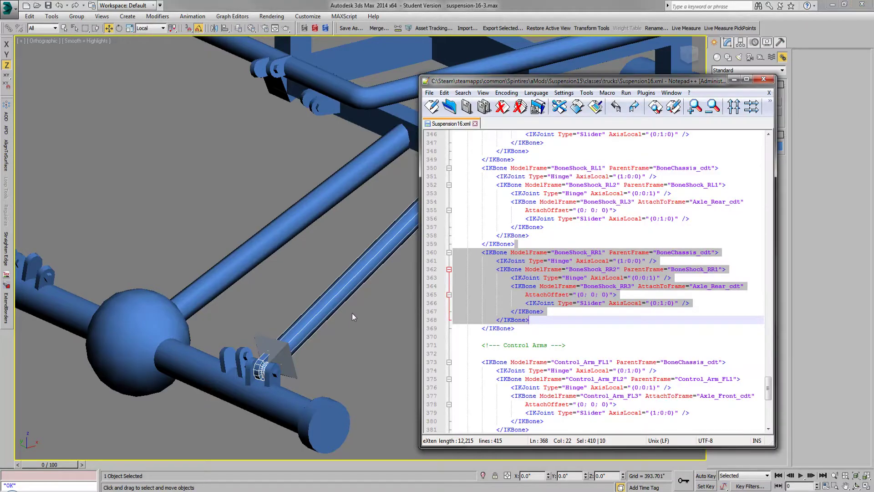
type(".")
left_click(387, 306)
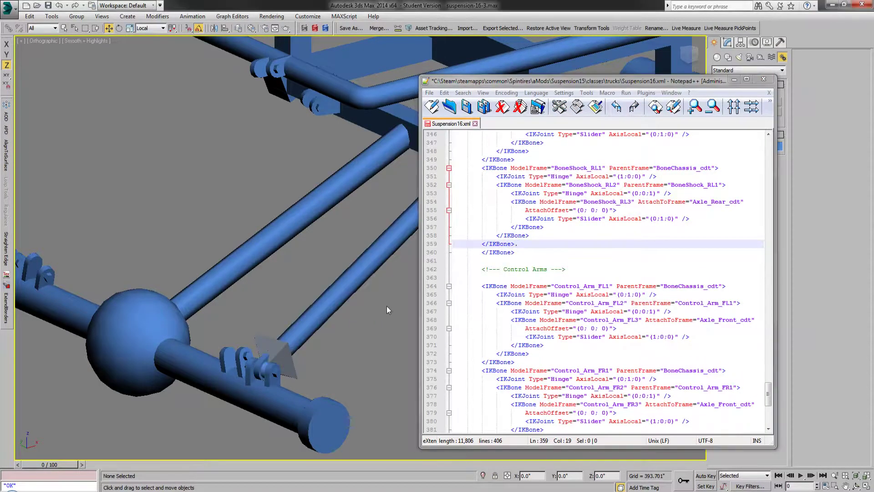
left_click(615, 107)
left_click(387, 360)
key("ctrl+p")
left_click_drag(387, 354, 252, 348)
key("Escape")
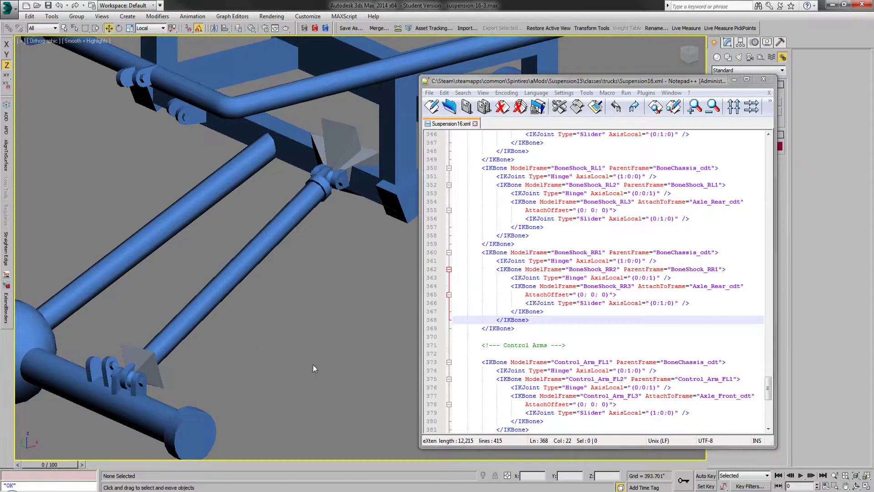
Step: Examine the Control_Arm_RR1 IKBone block at the end of the file, including the Slider joint of Control_Arm_RR3
left_click(599, 346)
scroll(768, 399, "down", 11)
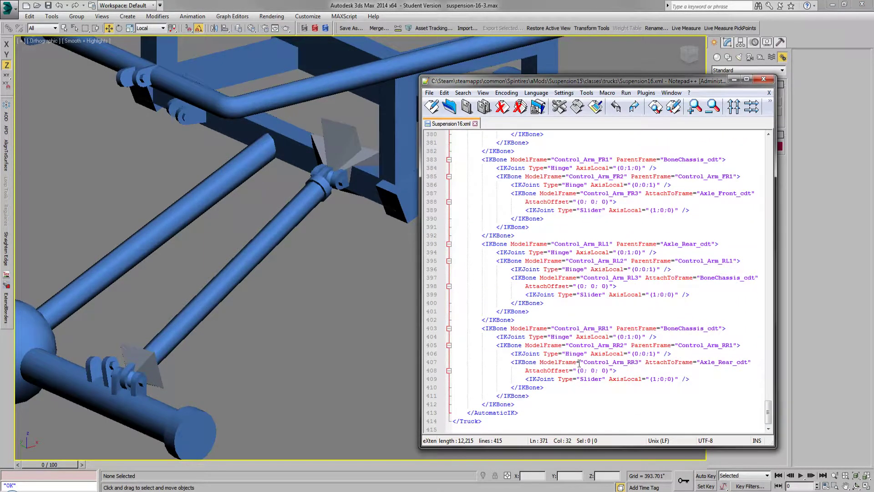
left_click_drag(560, 390, 563, 321)
left_click(605, 386)
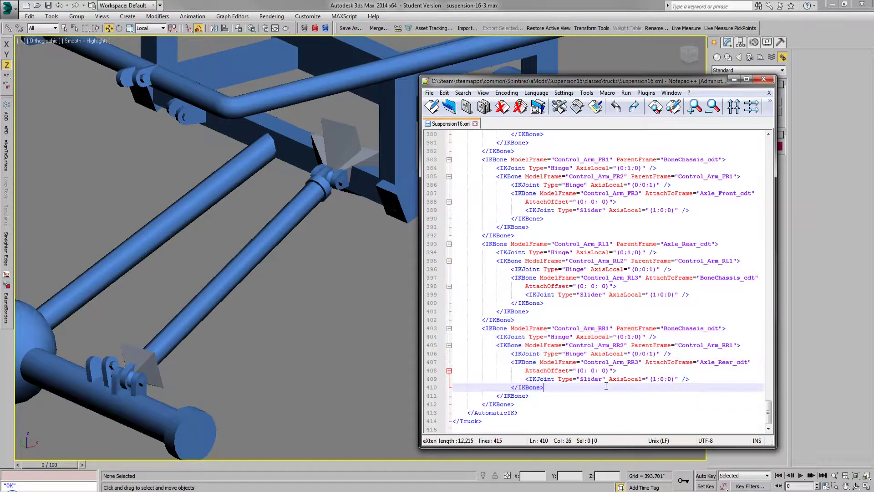
left_click_drag(581, 379, 604, 380)
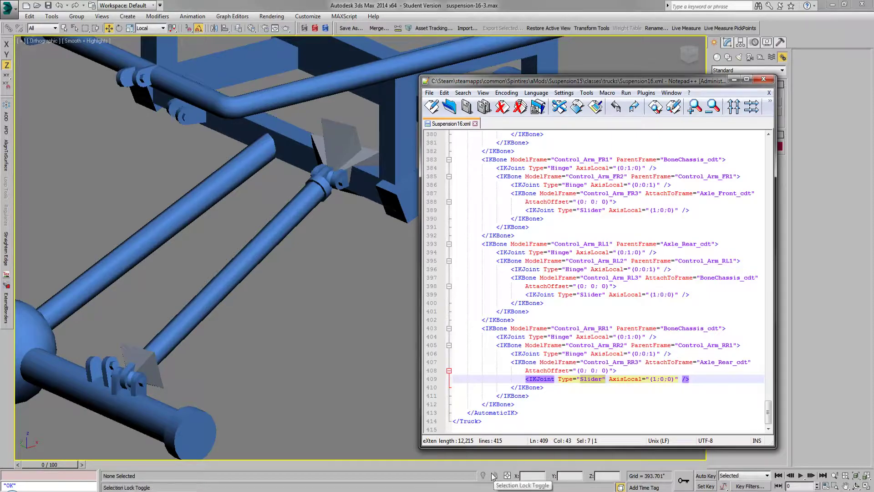
Step: Temporarily hide the Frame layer in 3ds Max and review the control arm's mesh and bone names in the scene object list
left_click(238, 28)
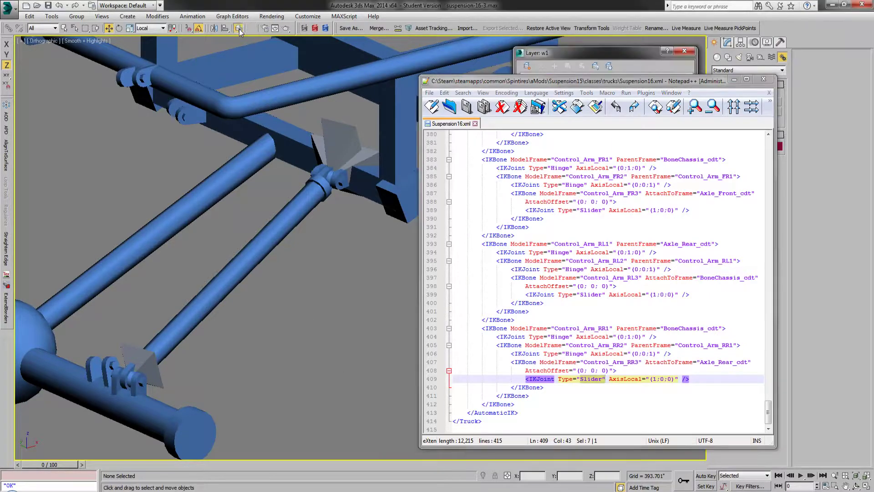
left_click(734, 80)
left_click(598, 187)
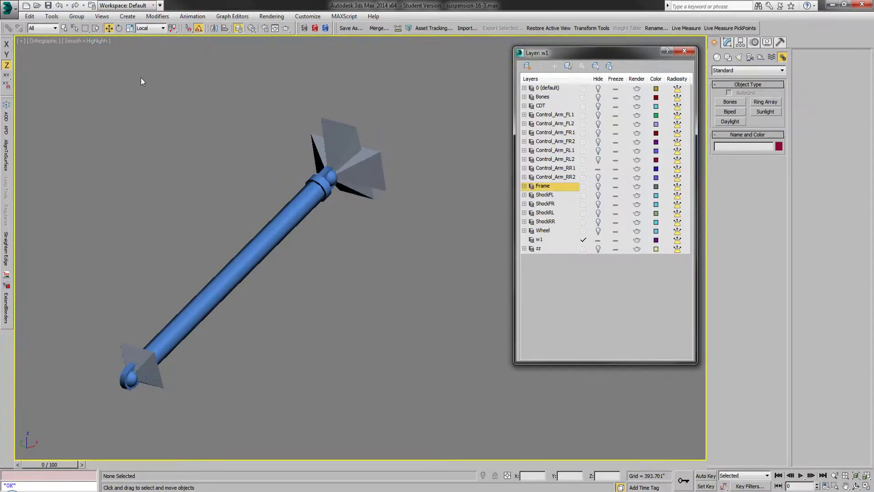
left_click(74, 29)
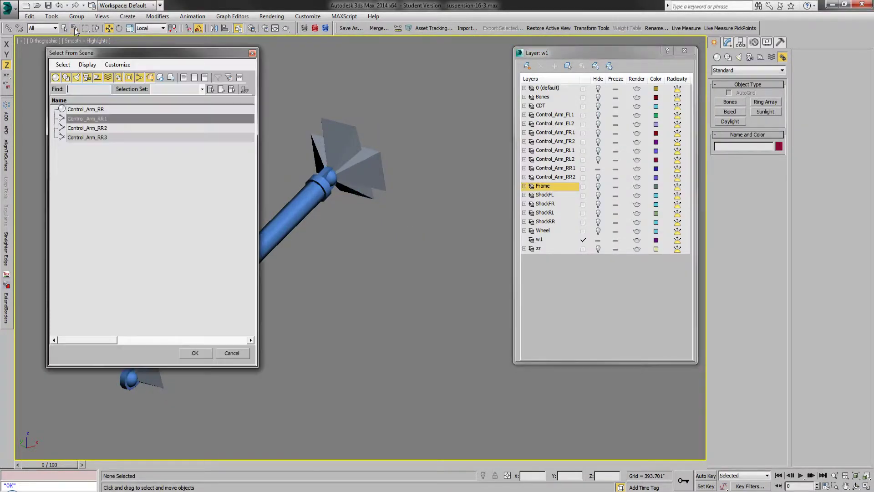
left_click(252, 53)
left_click(598, 187)
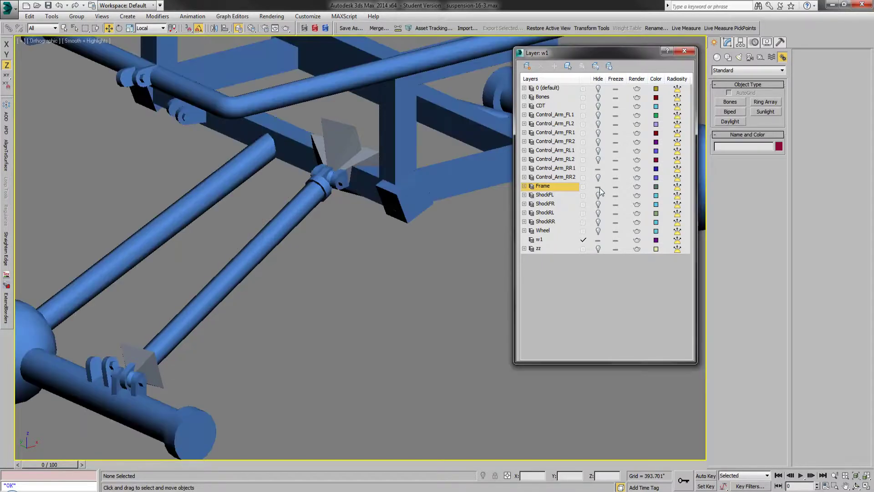
Step: Bring Suspension16.xml back up in Notepad++, select the Control_Arm_RR3 bone at the axle, and move the text window aside
key("alt+Tab")
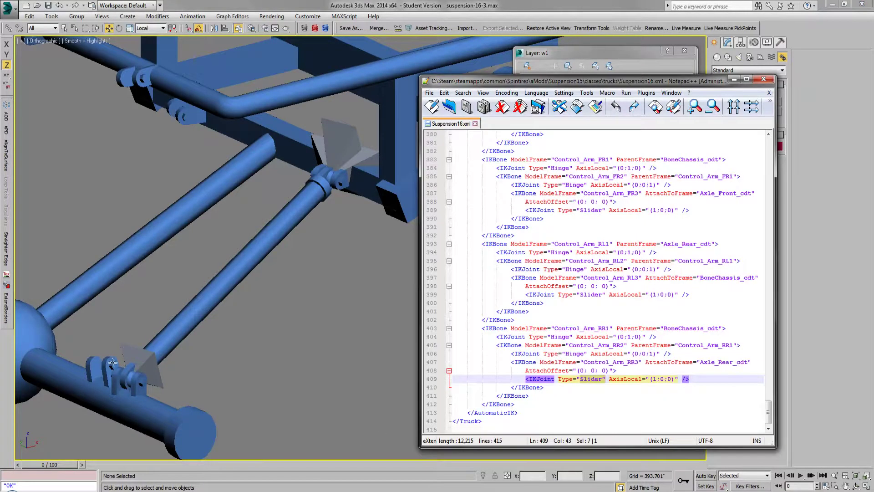
left_click(154, 364)
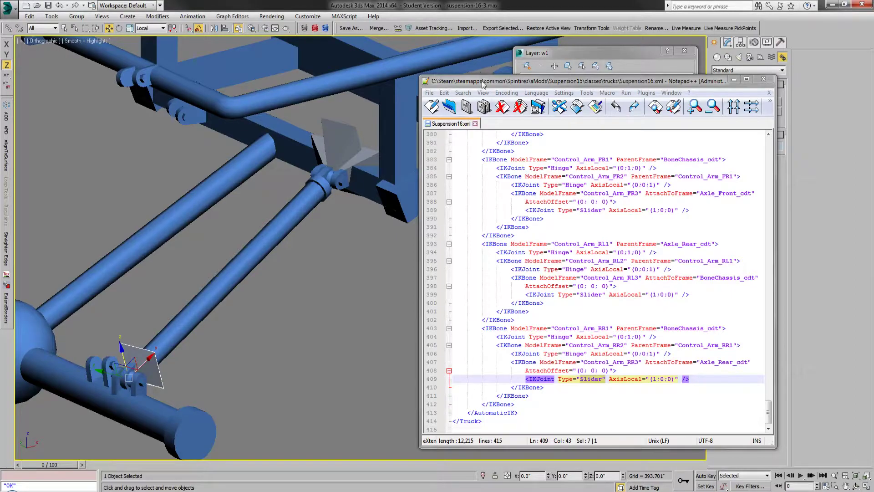
left_click_drag(481, 81, 544, 90)
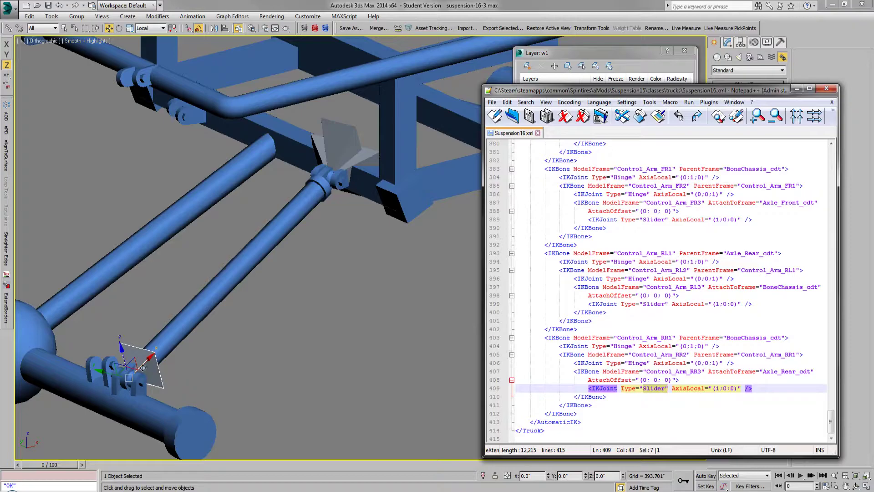
Step: Compare the axle-end bone's axes in the View and Local reference coordinate systems, ending on Local
left_click(151, 28)
left_click(152, 36)
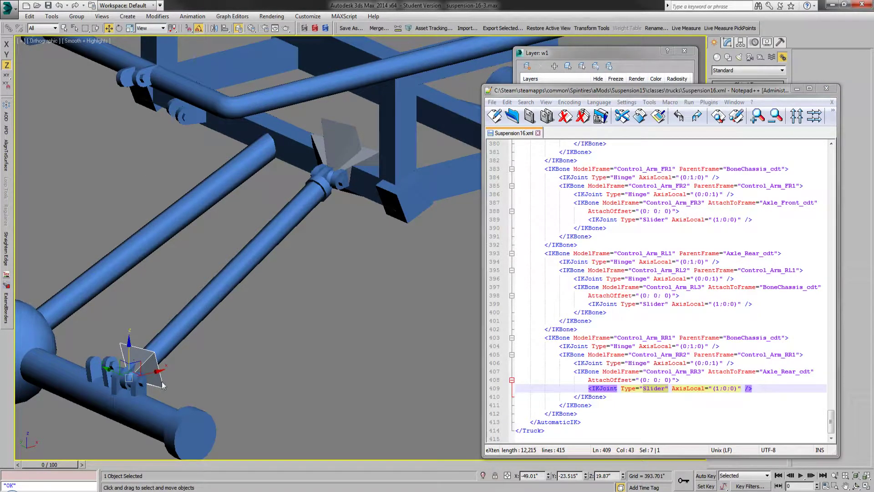
left_click(150, 28)
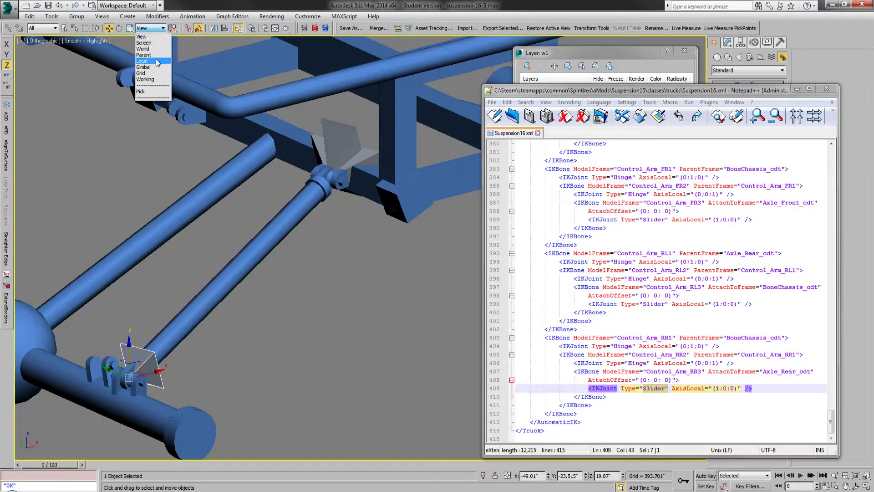
left_click(152, 63)
Step: Try sliding the axle-end bone along its local X axis, undo the move, and highlight the 1 in the Slider joint's AxisLocal value
left_click_drag(139, 361, 194, 287)
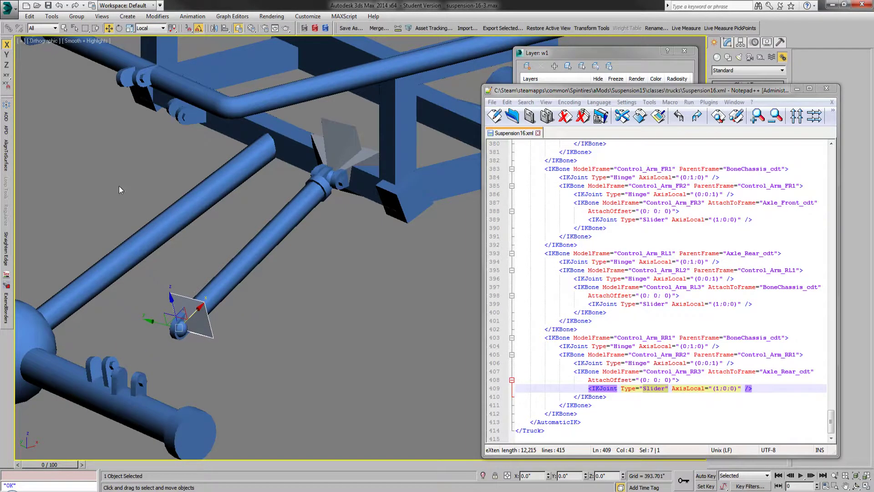
left_click(59, 7)
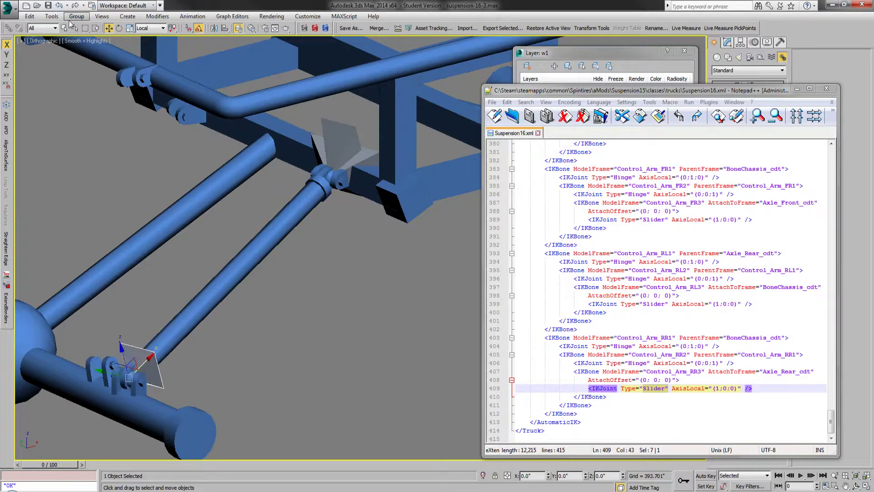
double_click(716, 388)
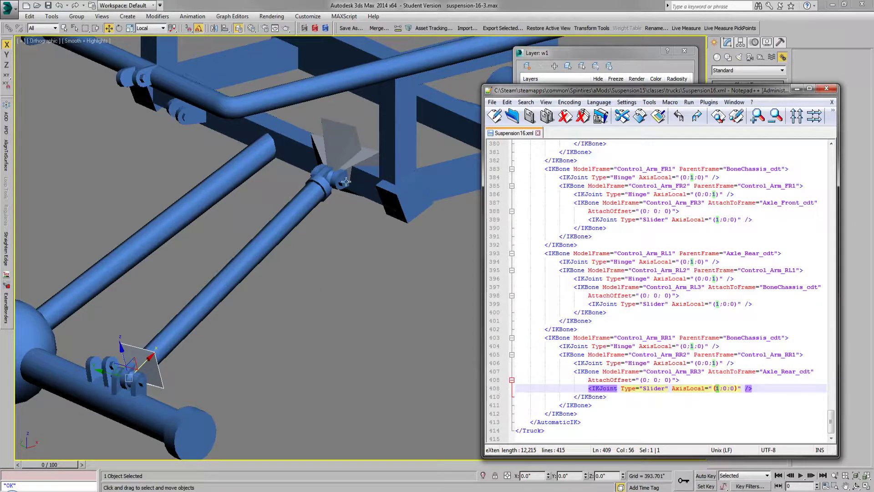
Step: Select the Control_Arm_RR1 bone at the frame end of the arm and minimise the XML file's window
left_click(342, 143)
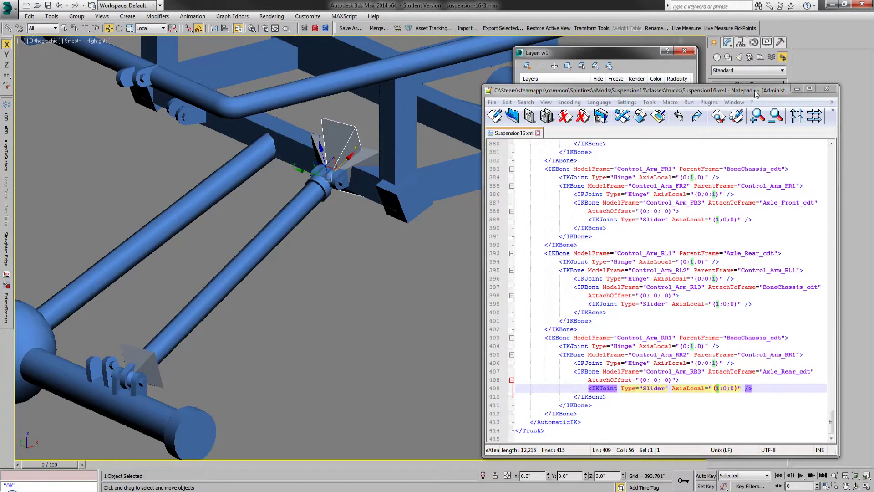
left_click(796, 90)
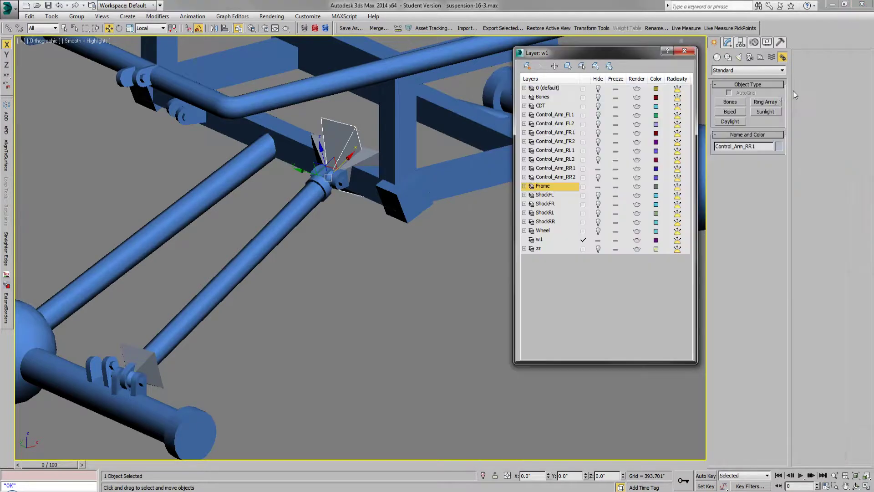
Step: Hide the Frame layer and link the Control_Arm_RR2 bone to the Control_Arm_RR1 bone at the frame end of the arm
left_click(598, 186)
left_click_drag(63, 425, 192, 319)
left_click(64, 28)
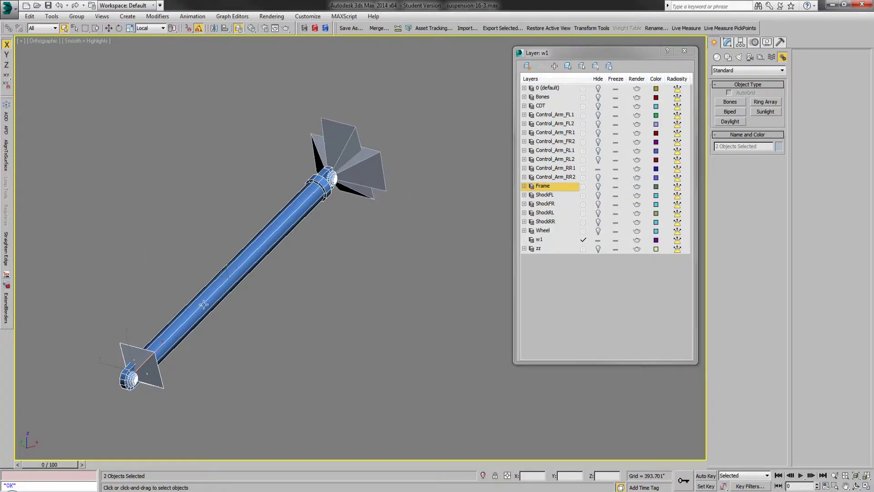
key("l")
left_click_drag(373, 168, 349, 140)
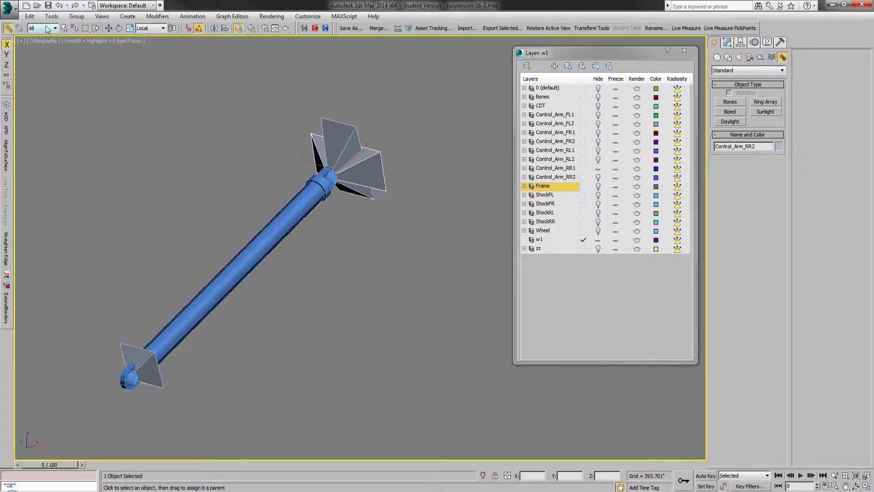
left_click(64, 28)
Step: Select the Control_Arm_RR1 bone for rotation, unhide the Frame layer and bring Suspension16.xml back up in Notepad++
left_click(339, 133)
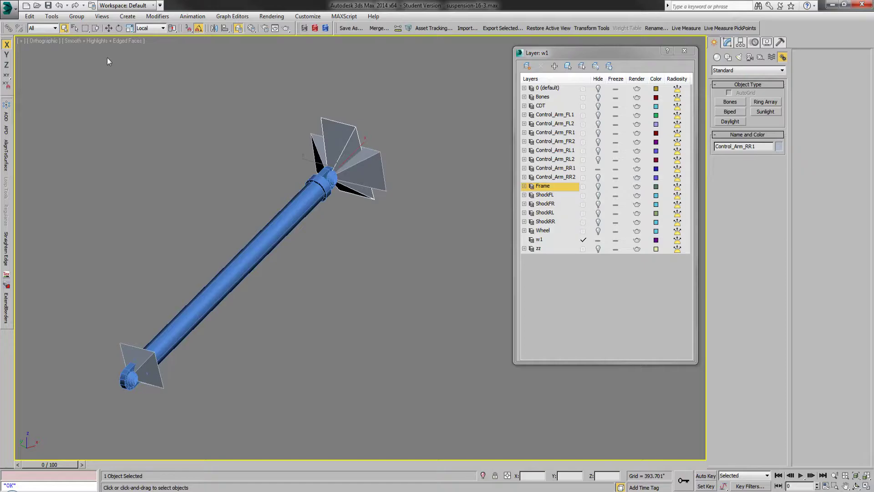
left_click(120, 28)
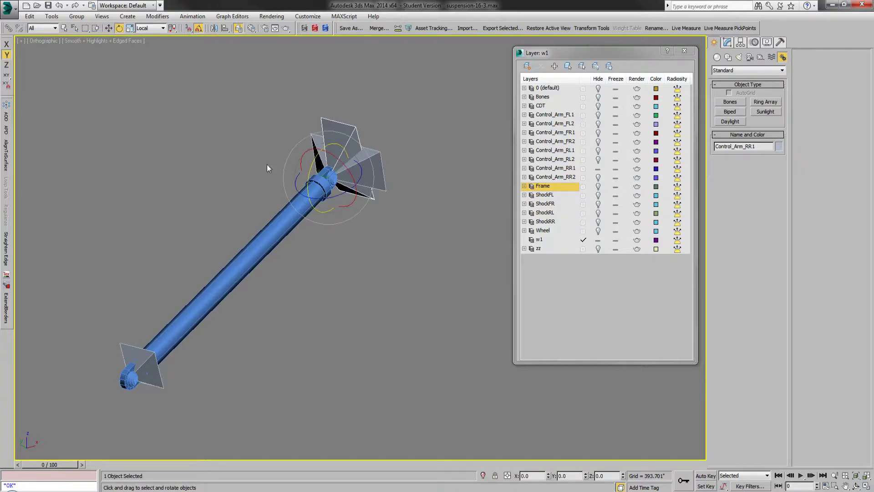
left_click(598, 186)
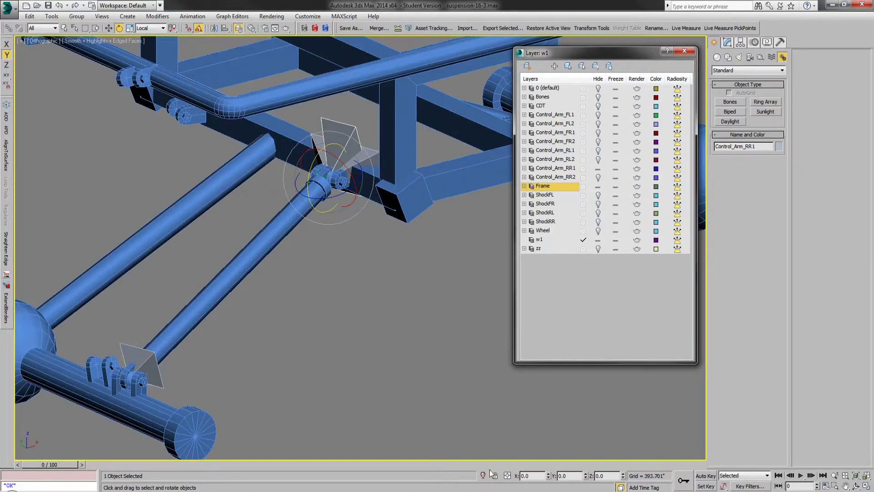
key("alt+Tab")
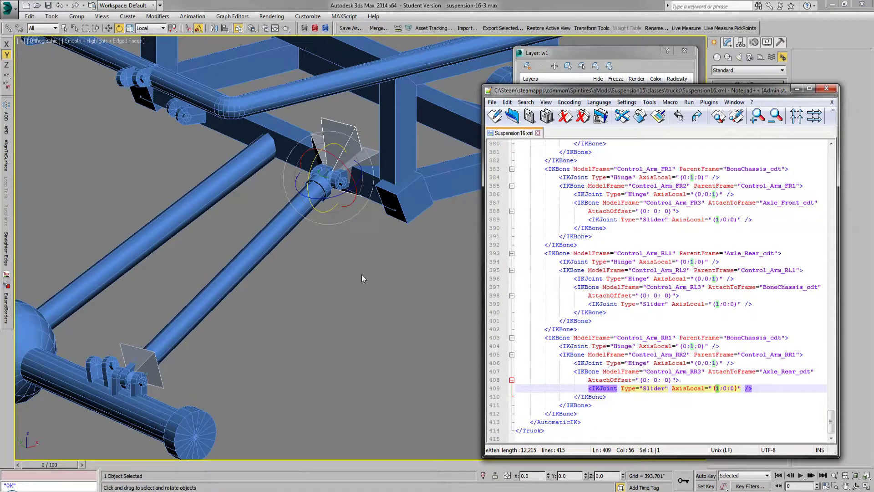
Step: Try rotating the Control_Arm_RR1 bone about its local Y axis, undoing each rotation
mouse_move(311, 171)
left_mouse_down()
mouse_move(314, 162)
mouse_move(313, 191)
mouse_move(315, 160)
mouse_move(314, 179)
left_mouse_up()
left_click(59, 6)
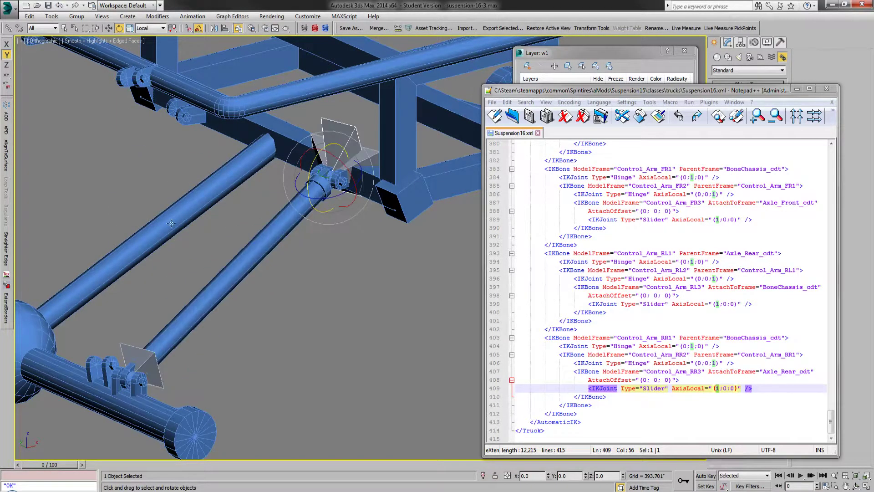
left_click_drag(311, 164, 314, 178)
left_click(59, 6)
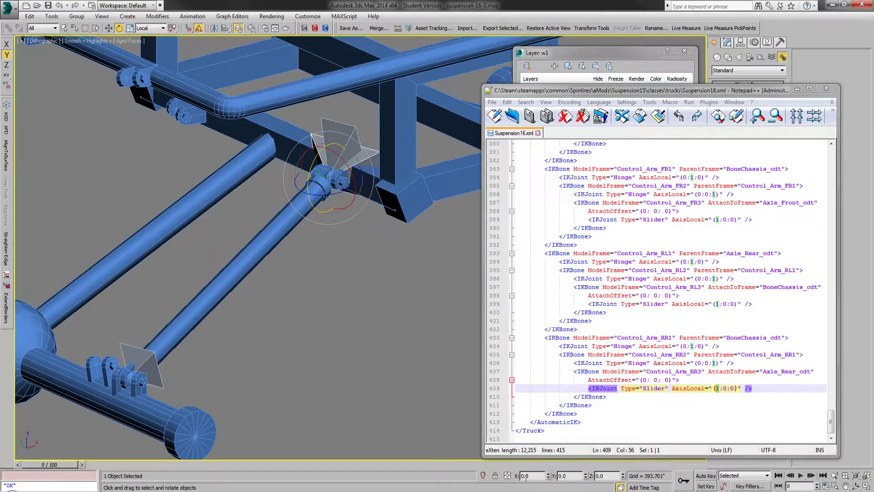
Step: Highlight the 1 in the Control_Arm_RR2 Hinge joint's AxisLocal value and reselect the Control_Arm_RR1 bone in the model
mouse_move(311, 173)
left_mouse_down()
mouse_move(311, 164)
mouse_move(314, 173)
left_mouse_up()
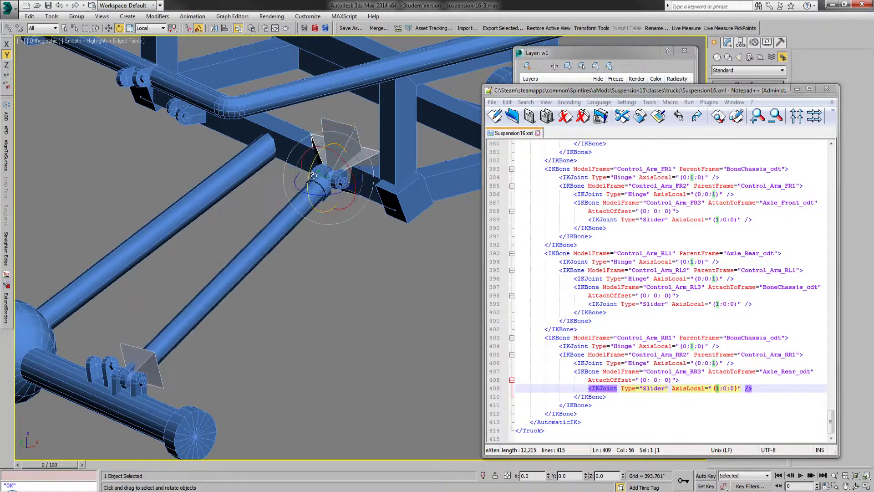
left_click(713, 363)
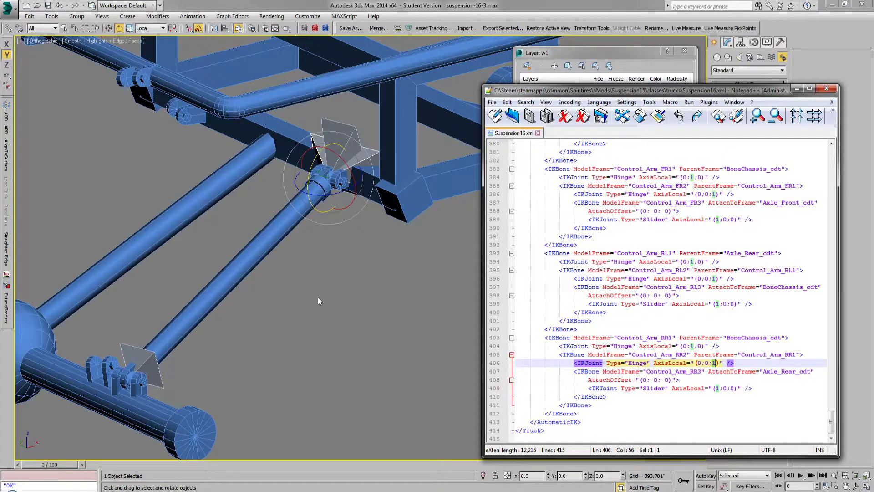
left_click(353, 130)
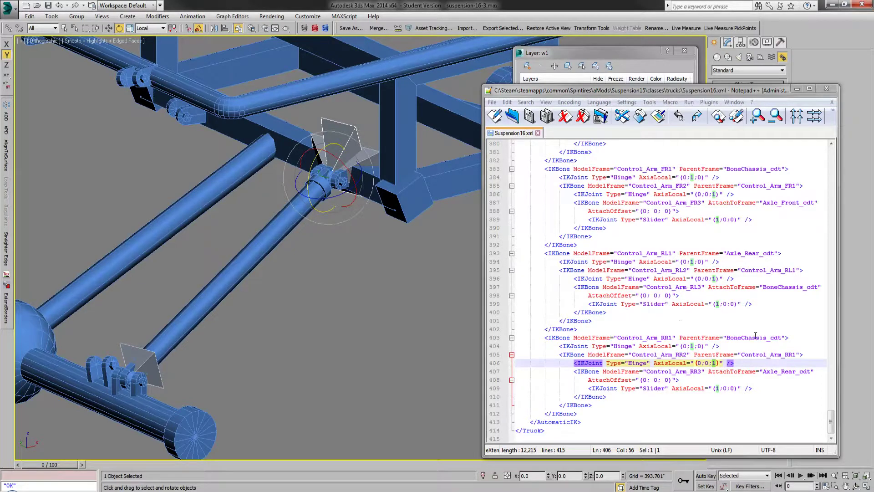
Step: Trace the rear right IK chain in the XML by highlighting Control_Arm_RR1, BoneChassis_cdt, the Control_Arm_RR2 and RR3 entries, and Axle_Rear_cdt
double_click(640, 337)
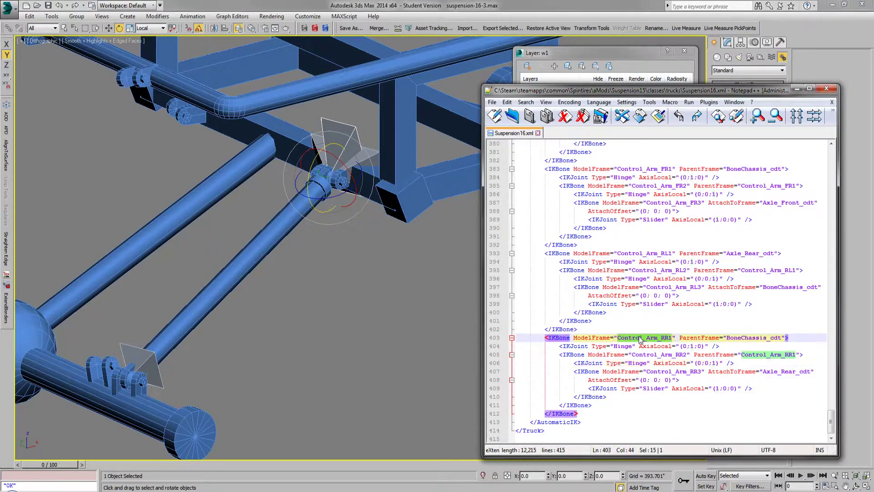
double_click(754, 339)
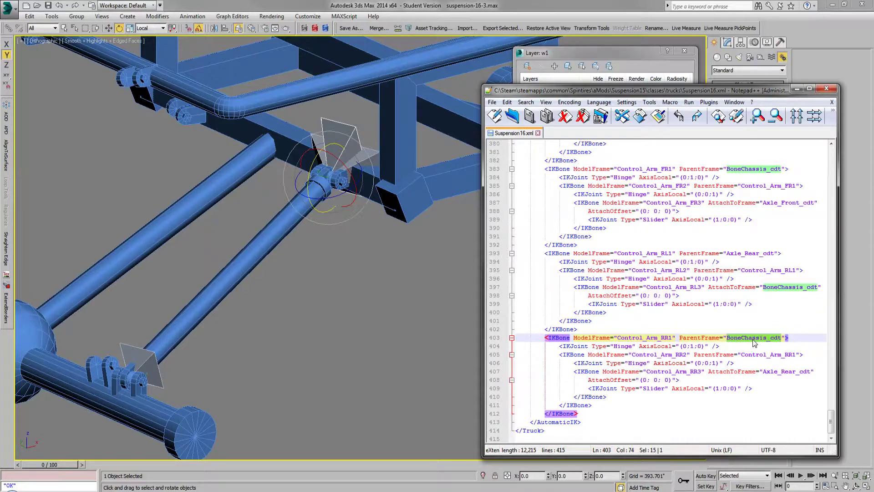
left_click(668, 355)
double_click(667, 355)
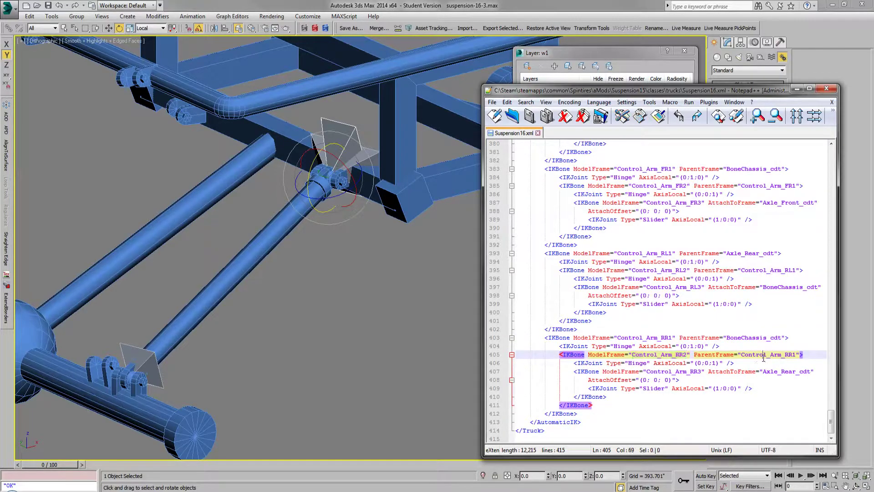
double_click(750, 356)
left_click(676, 371)
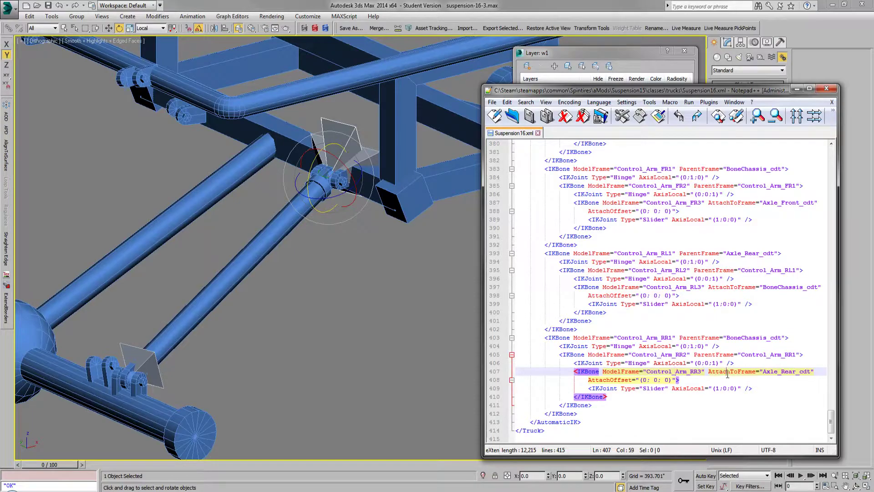
double_click(774, 373)
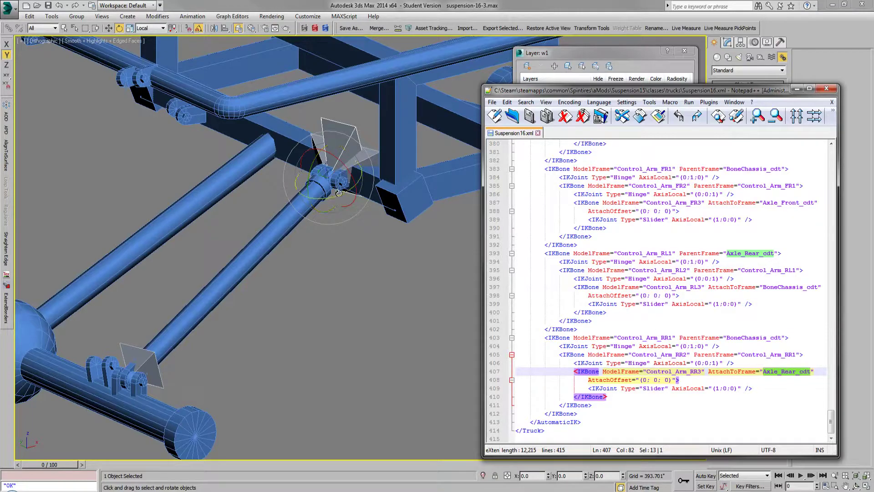
Step: Try rotating the frame-end bones about the local X axis and Control_Arm_RR1 about local Z, undoing every rotation
left_click_drag(340, 196, 337, 156)
left_click(58, 6)
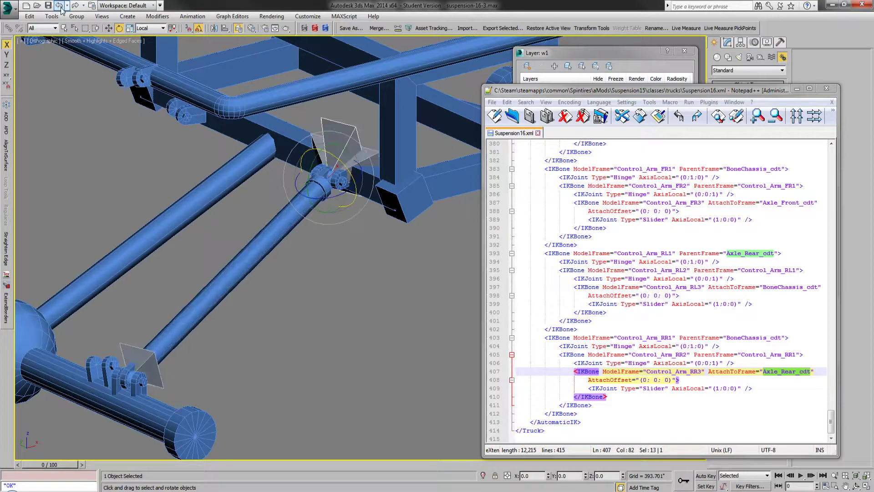
left_click(59, 6)
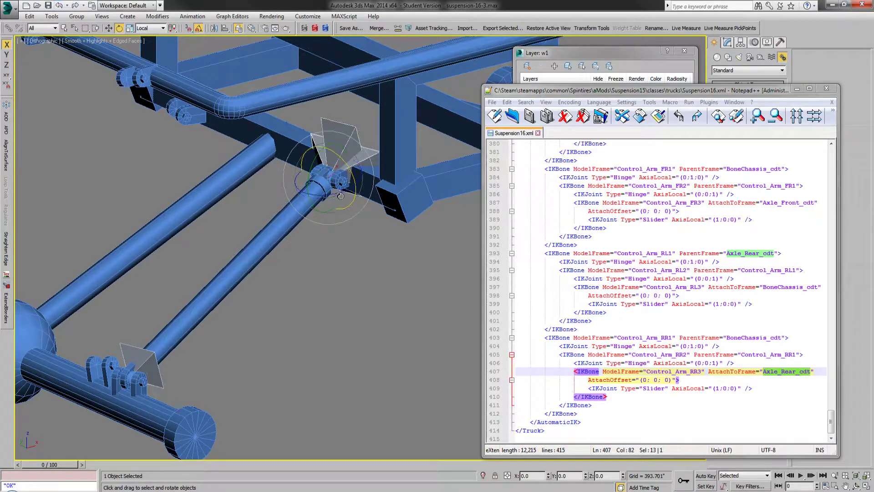
left_click(347, 131)
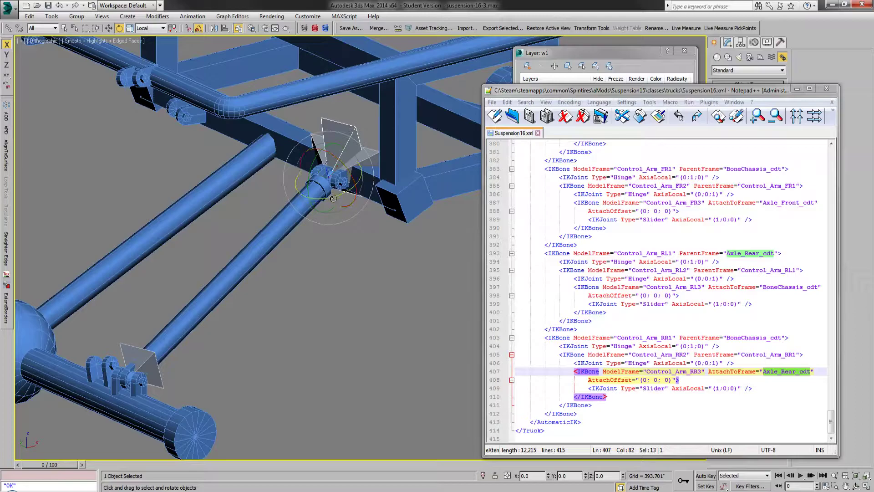
left_click_drag(358, 180, 313, 187)
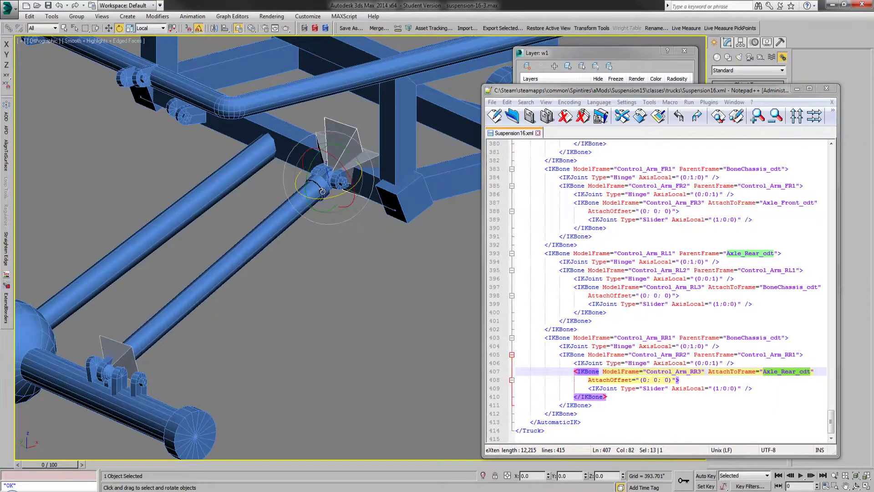
left_click(59, 6)
Step: Highlight the 1 in Control_Arm_RR1's Hinge AxisLocal value, deselect the bone, and highlight the Control_Arm_RL1 IKBone block for comparison
left_click(691, 346)
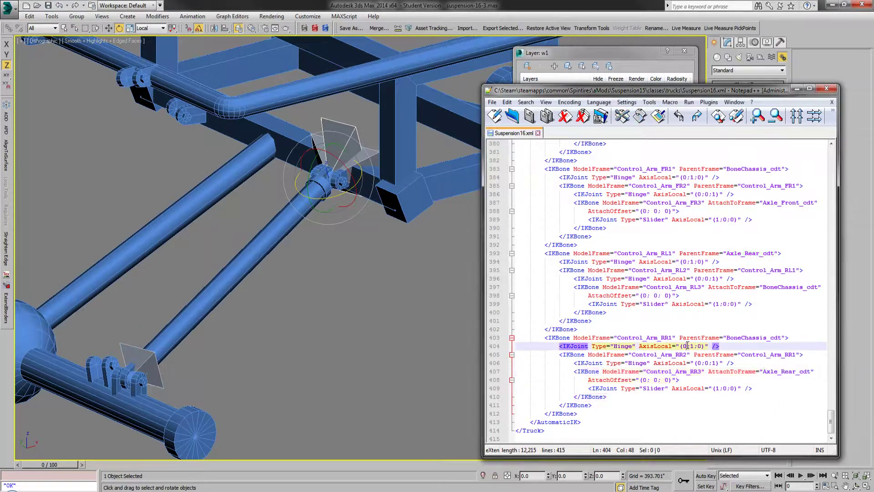
left_click_drag(691, 346, 696, 346)
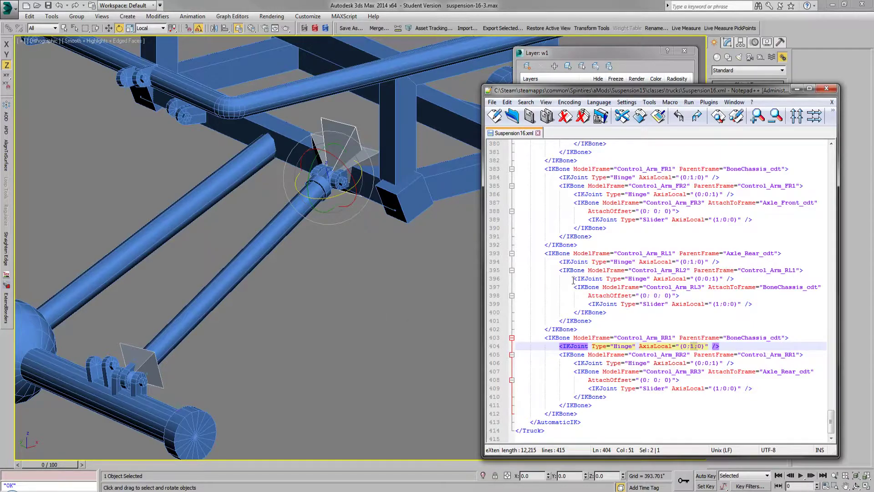
left_click(345, 314)
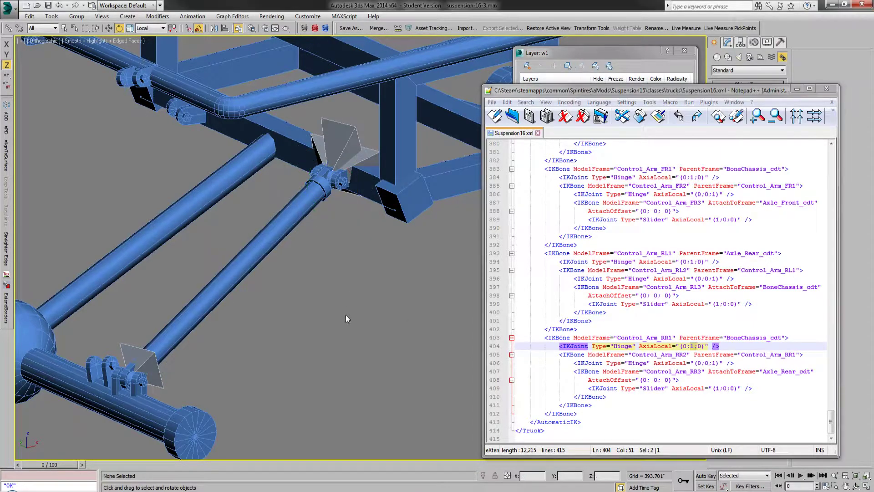
left_click_drag(579, 329, 593, 236)
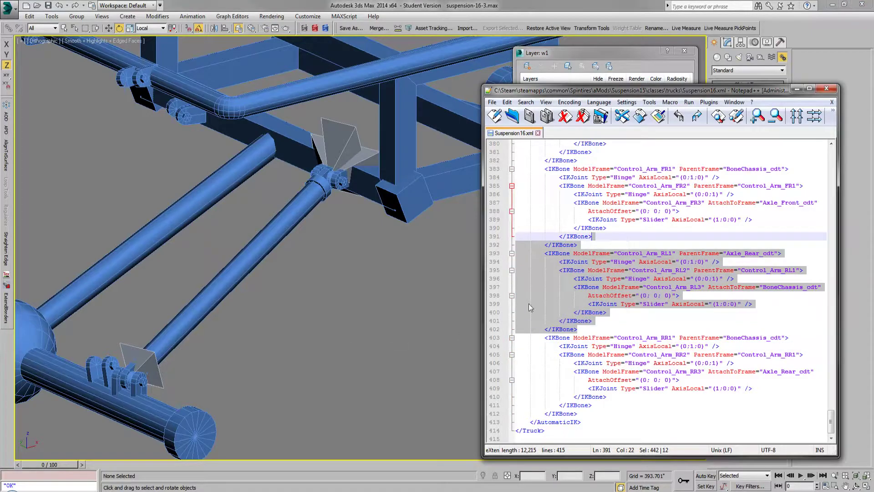
left_click(414, 348)
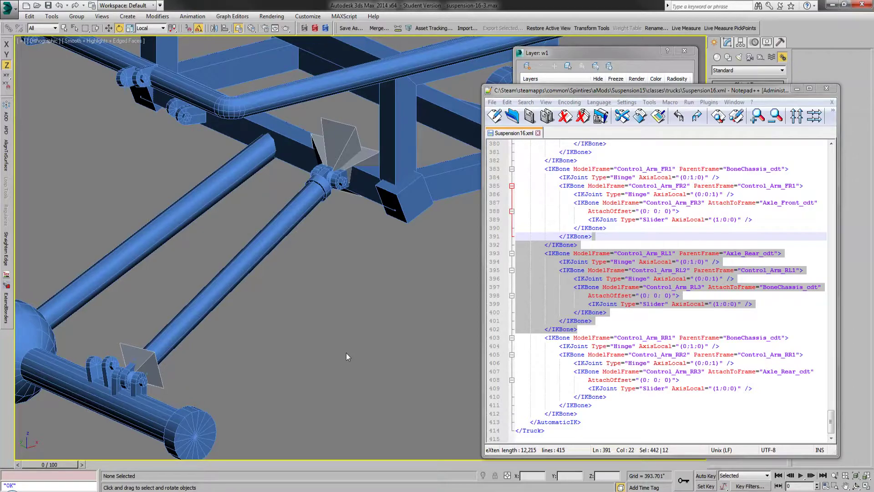
left_click(646, 244)
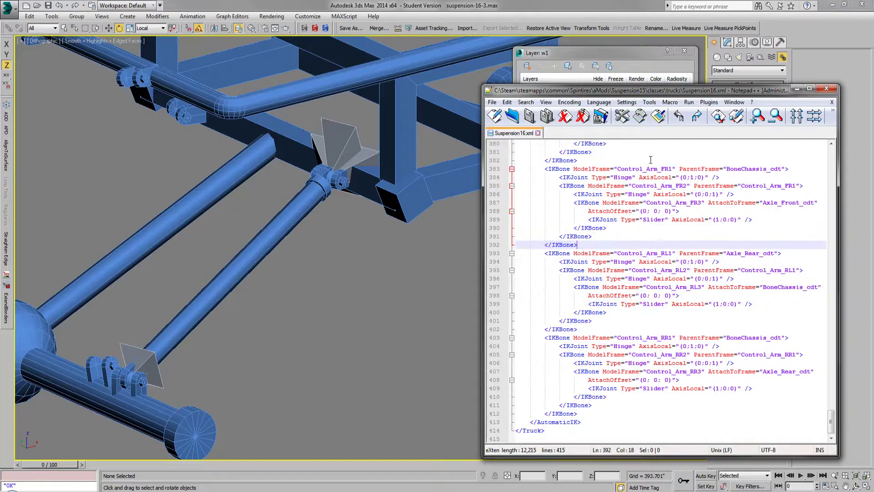
Step: Move the XML window up and examine the GameData section and the Shocks/springs IK definitions under AutomaticIK
left_click_drag(655, 85, 655, 75)
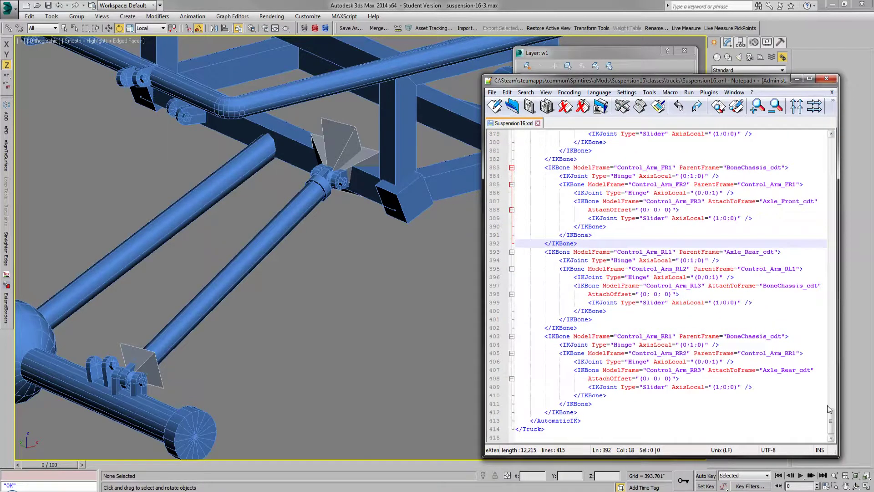
left_click_drag(831, 420, 829, 371)
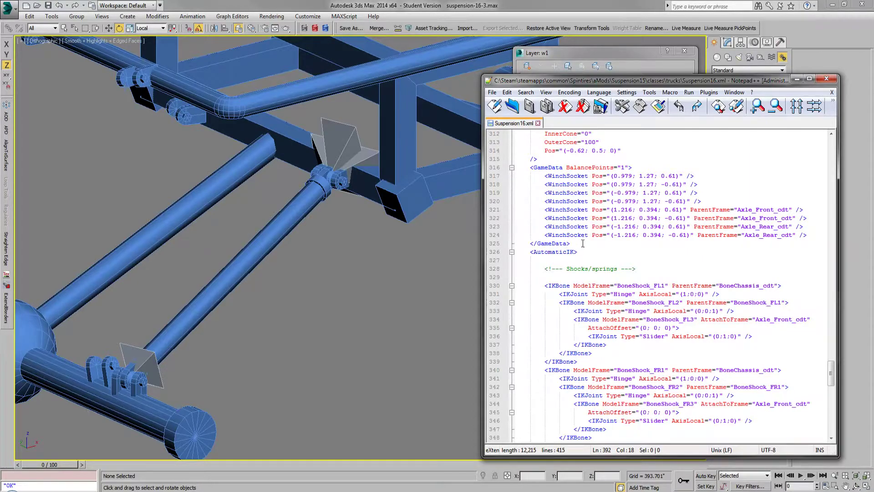
left_click_drag(831, 369, 812, 362)
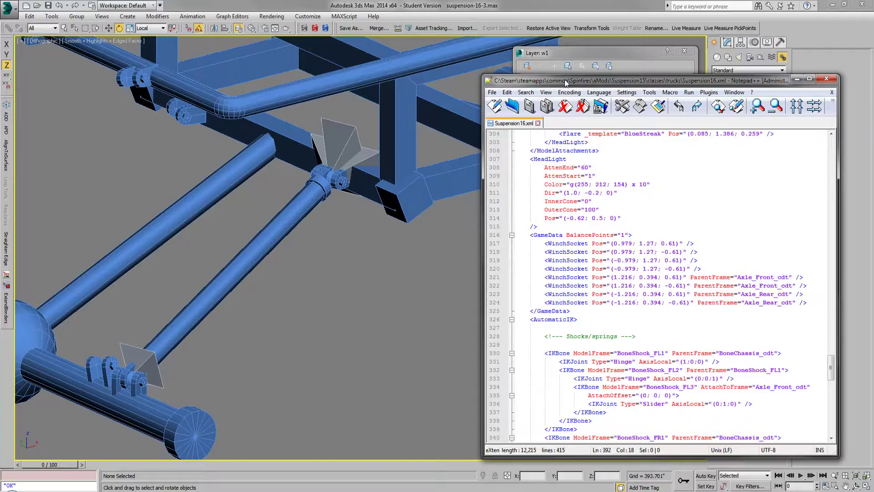
left_click(707, 93)
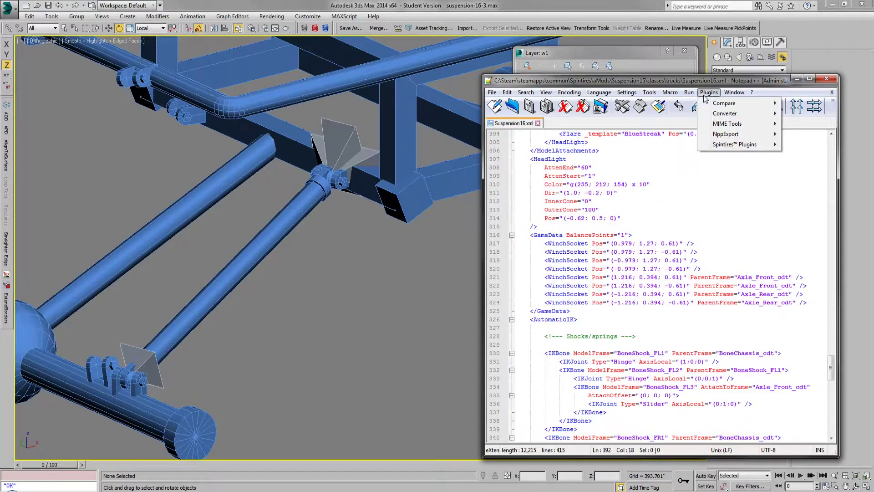
mouse_move(730, 144)
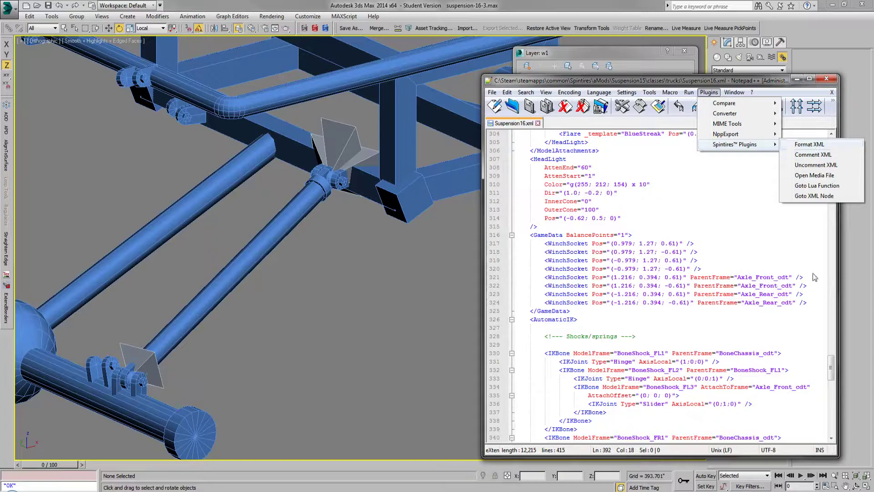
left_click_drag(832, 363, 832, 380)
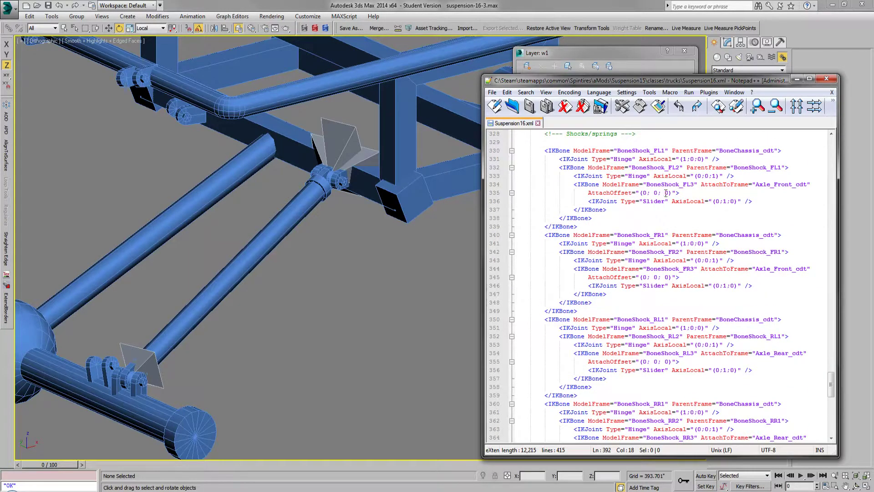
Step: Try the Spintires plugin's Format XML command on Suspension16.xml, inspect the rearranged IKBone entries, and undo the formatting
left_click(709, 92)
mouse_move(733, 146)
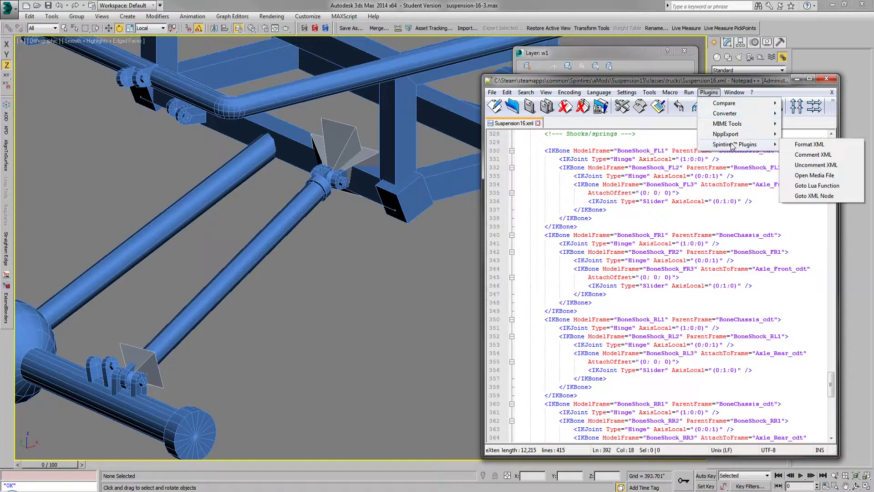
left_click(810, 143)
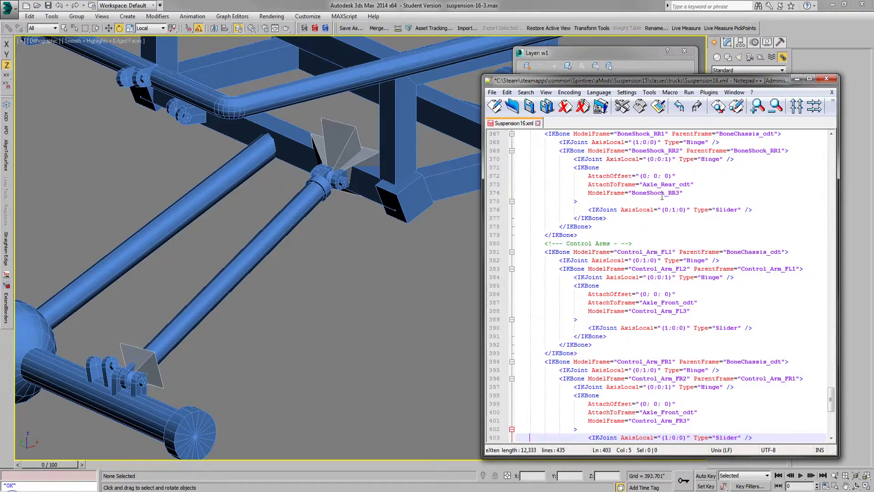
left_click_drag(640, 214, 649, 159)
scroll(651, 157, "up", 2)
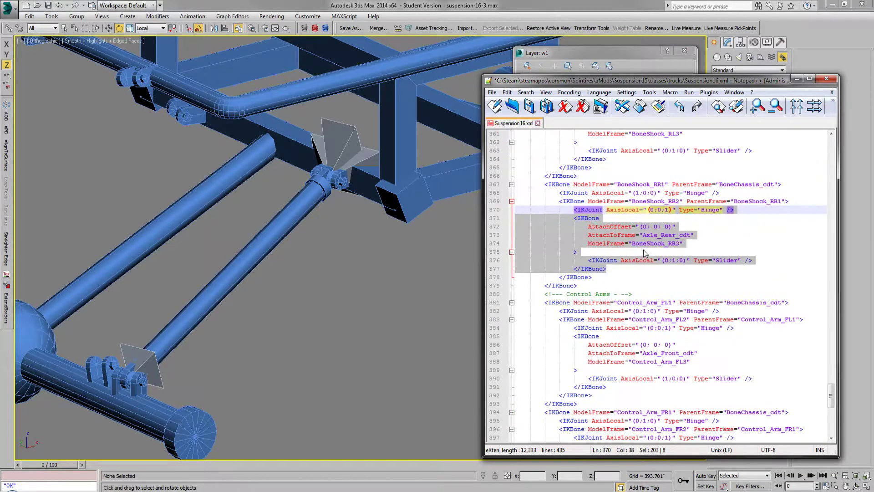
left_click(679, 106)
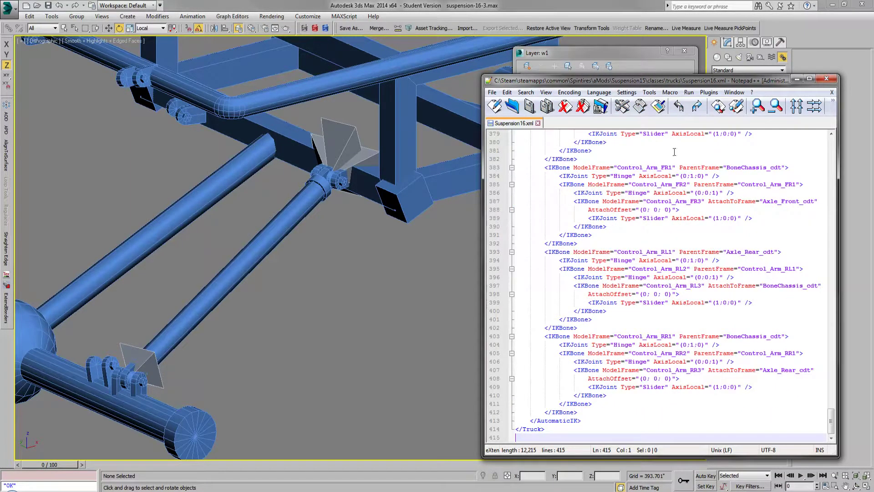
Step: Examine Suspension16.xml across the Control Arms, Shocks/springs and PhysicsModel sections, highlighting the opening AutomaticIK tag
left_click(673, 232)
scroll(674, 232, "up", 7)
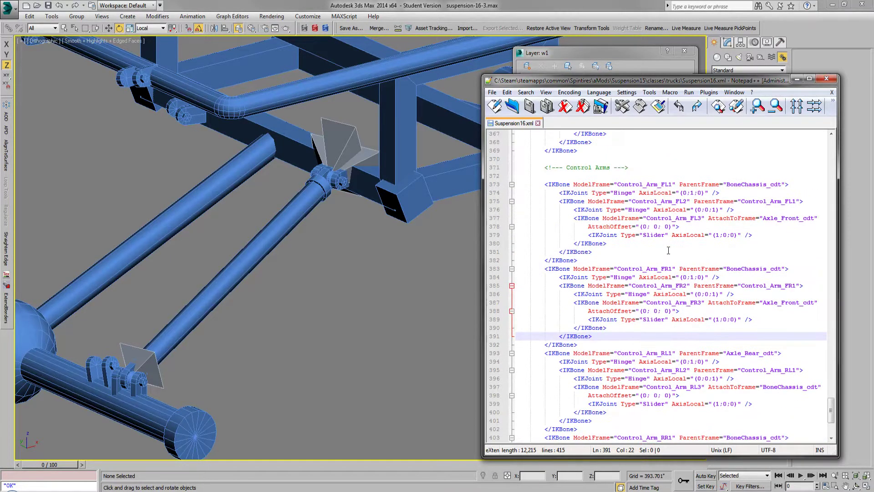
scroll(681, 210, "up", 14)
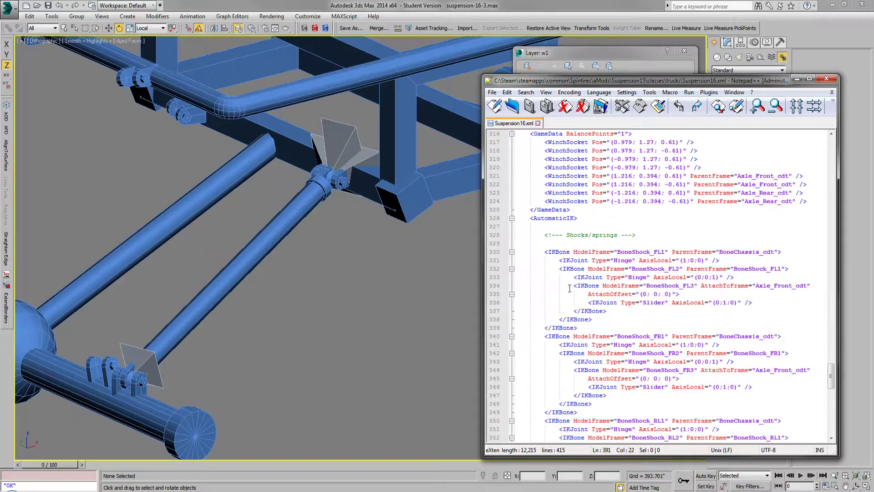
mouse_move(831, 376)
left_mouse_down()
mouse_move(836, 239)
mouse_move(834, 420)
mouse_move(833, 382)
left_mouse_up()
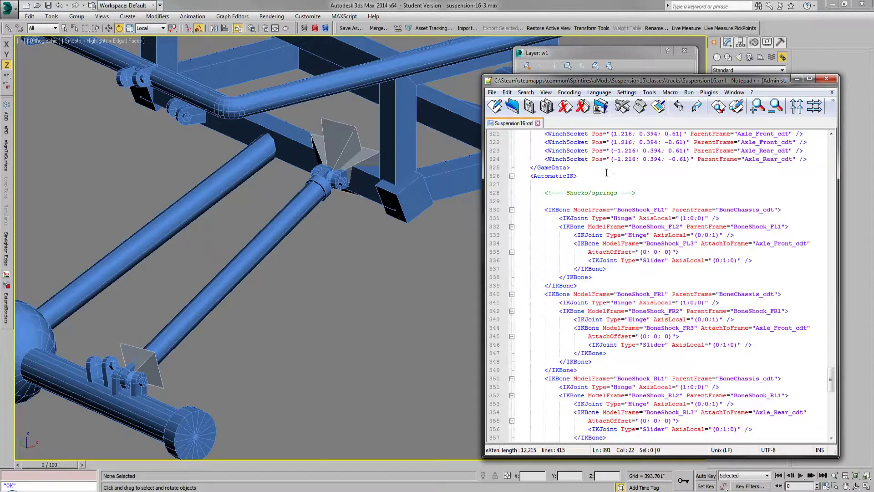
left_click(709, 92)
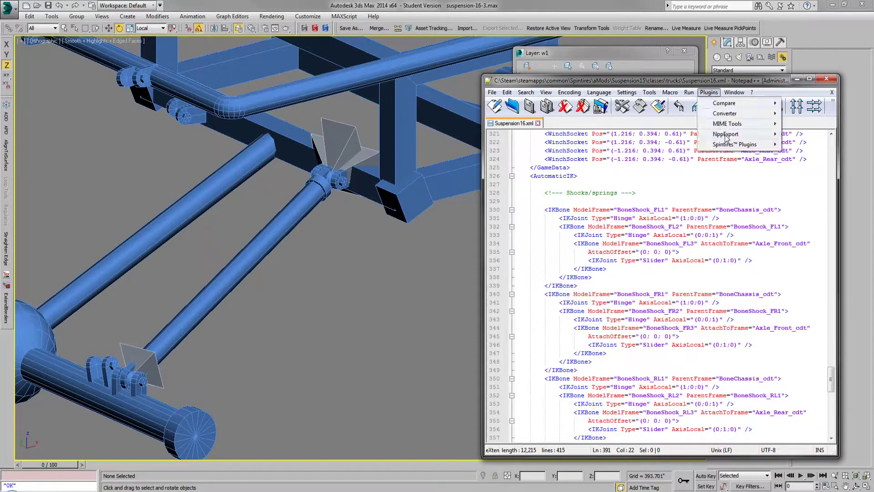
left_click(669, 186)
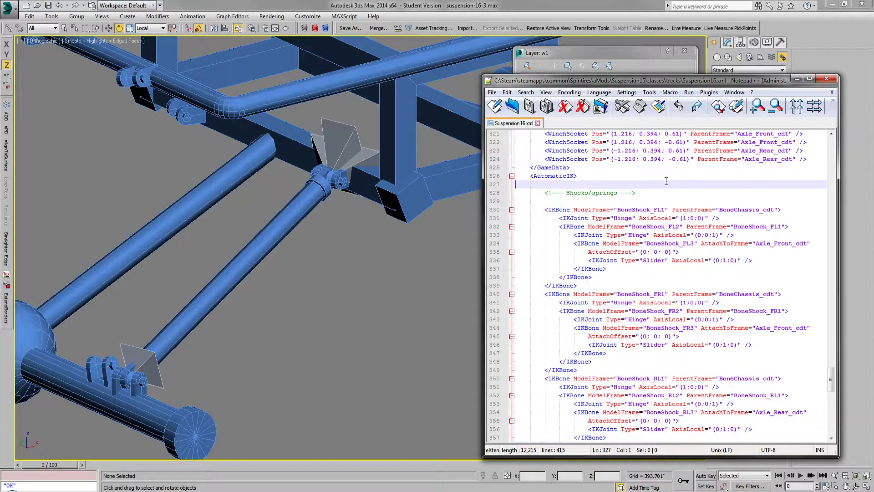
left_click(582, 167)
left_click_drag(581, 167, 588, 176)
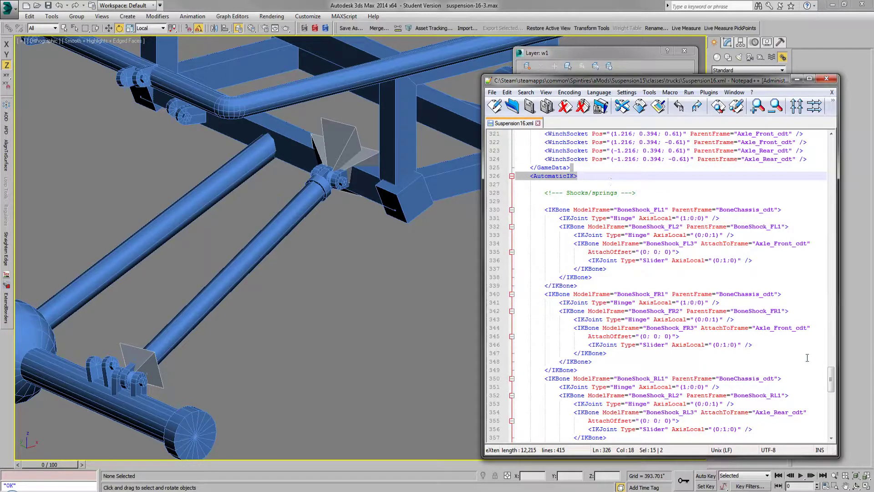
left_click_drag(831, 383, 848, 273)
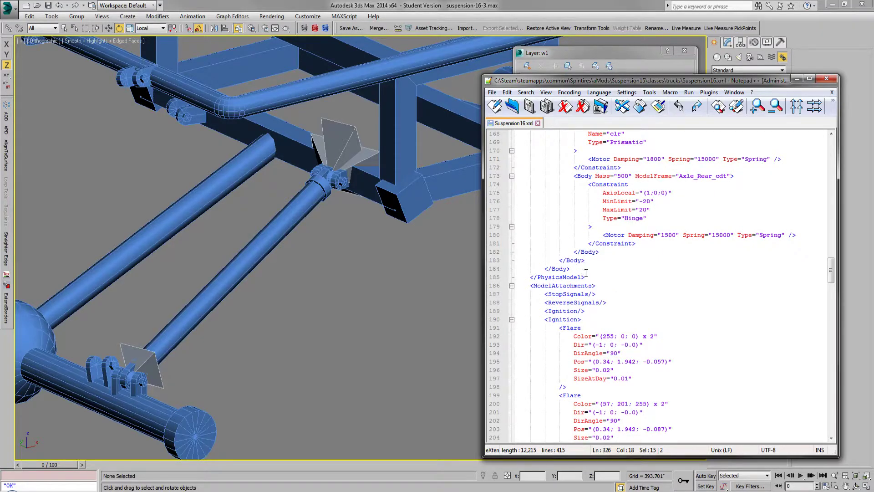
left_click_drag(831, 279, 829, 429)
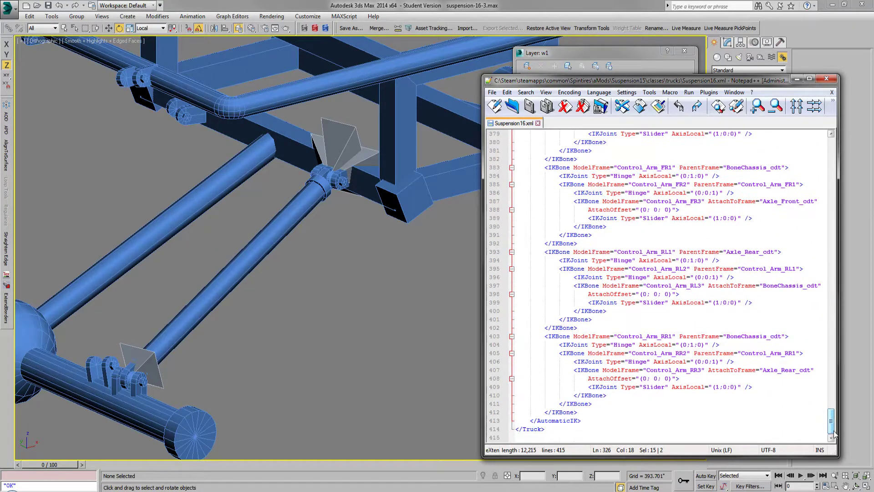
Step: Try the Spintires plugin's Format XML command on Suspension16.xml again and look through the Control Arms and Shocks/springs IKBone entries
left_click(709, 93)
mouse_move(753, 144)
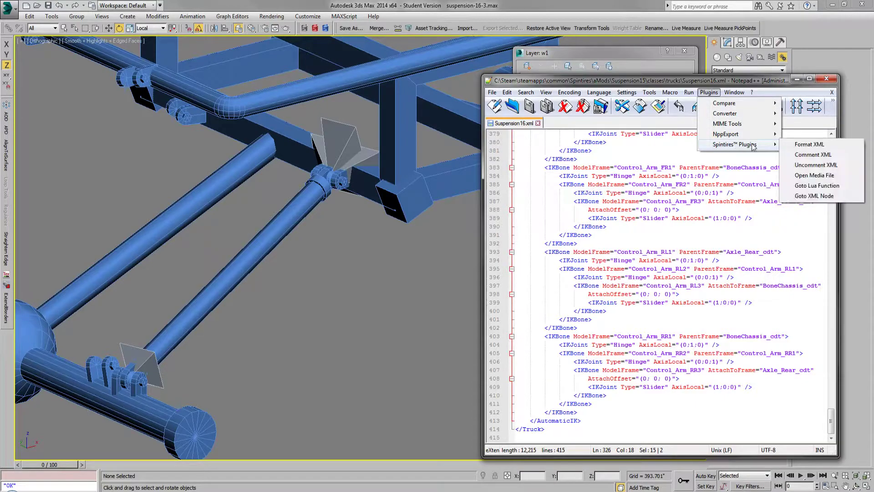
left_click(809, 145)
scroll(657, 234, "up", 5)
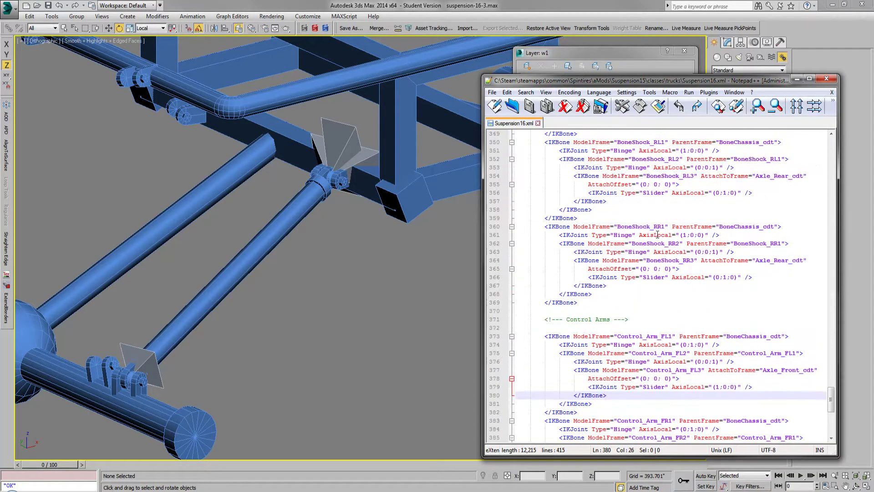
scroll(747, 180, "up", 12)
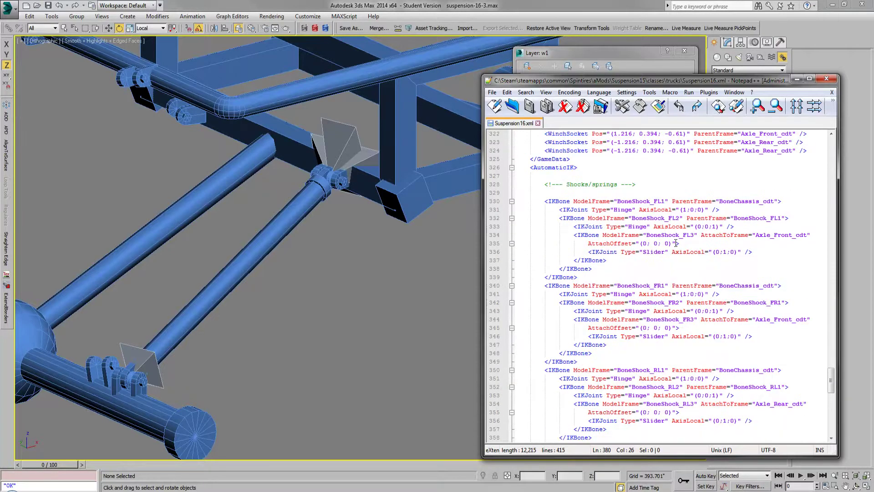
scroll(676, 243, "down", 3)
Step: Minimize the XML window and unhide the ShockRR, ShockRL, ShockFR and ShockFL layers in the 3ds Max scene
left_click(796, 80)
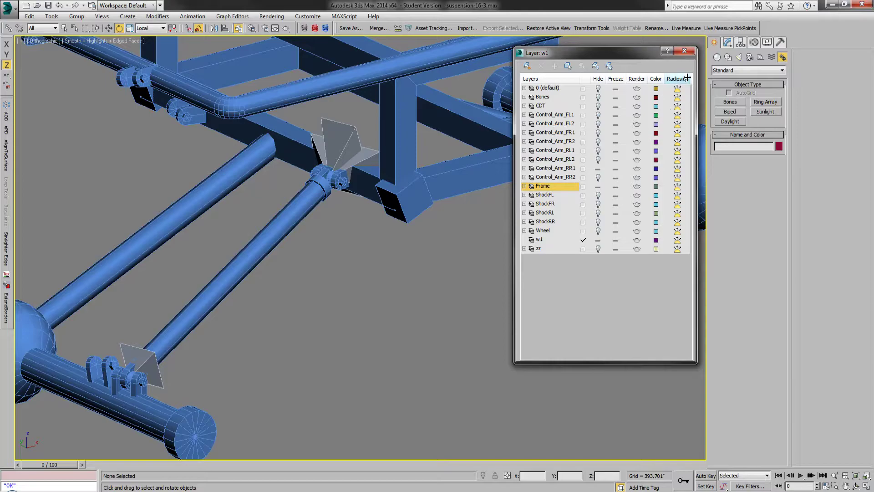
left_click(685, 52)
scroll(480, 263, "down", 2)
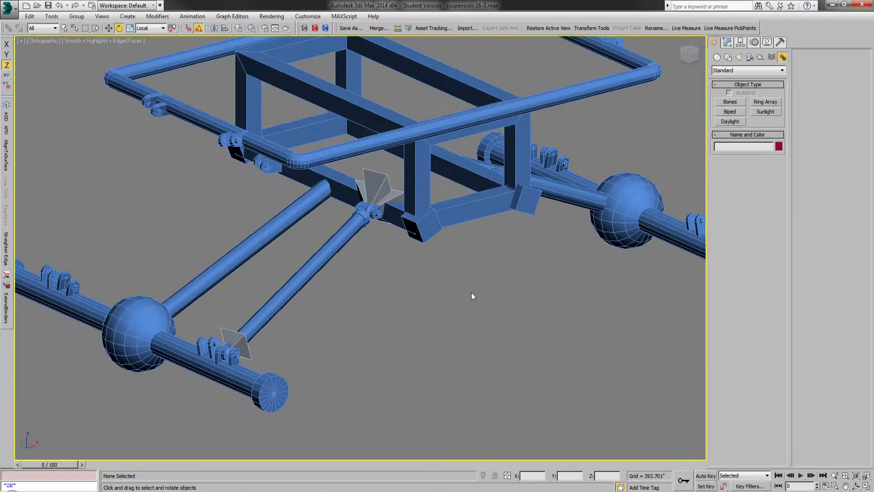
left_click(238, 29)
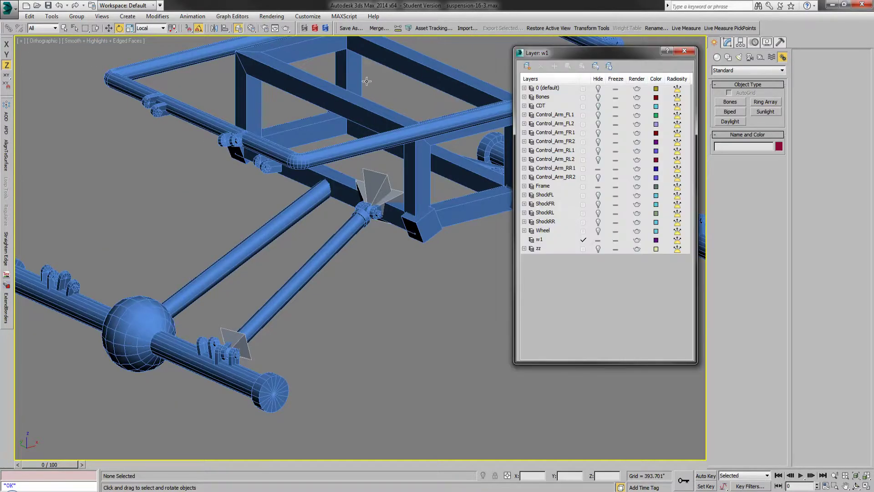
left_click(598, 223)
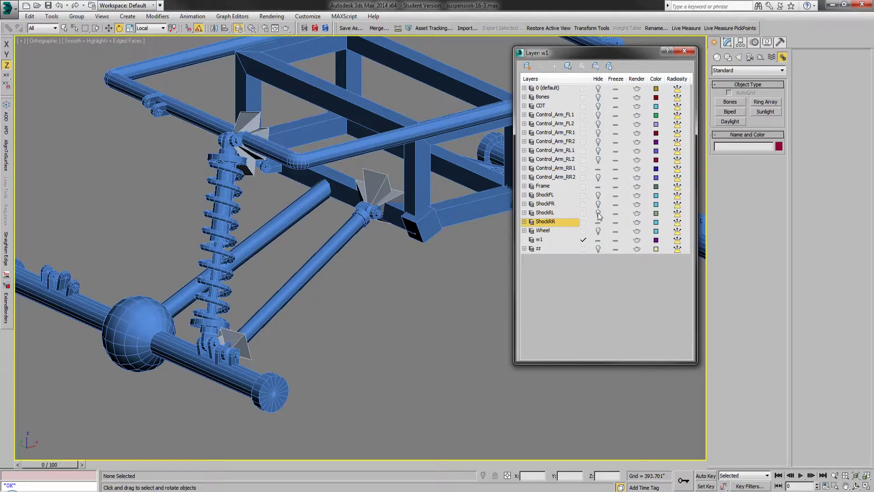
left_click(598, 214)
left_click(599, 204)
left_click(598, 196)
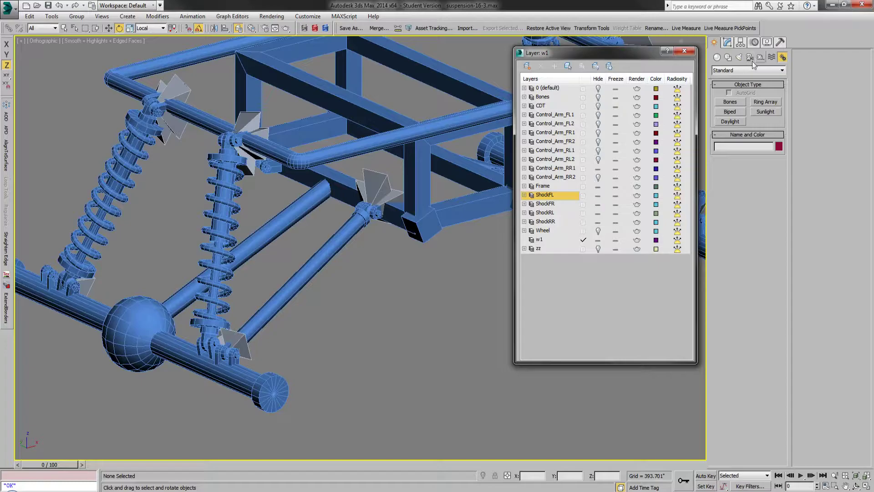
Step: Display shaded objects in their material color and turn off edged faces in the viewport
left_click(767, 42)
left_click(750, 108)
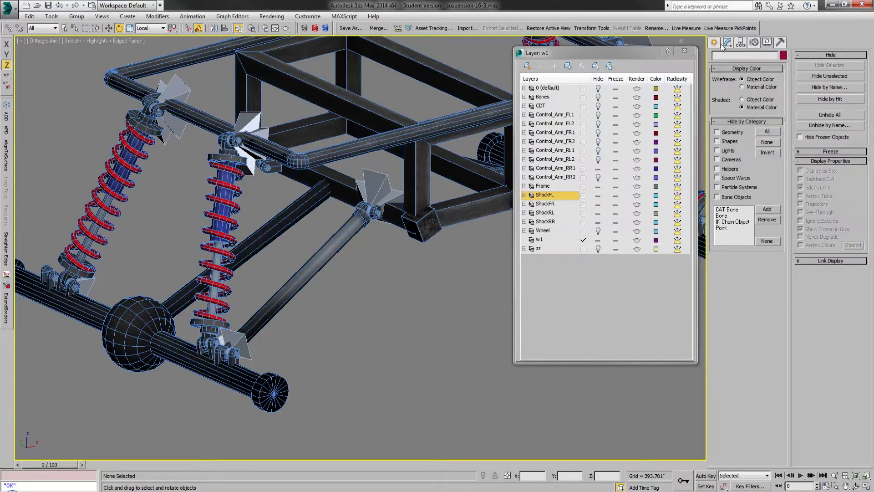
left_click(714, 43)
key("F4")
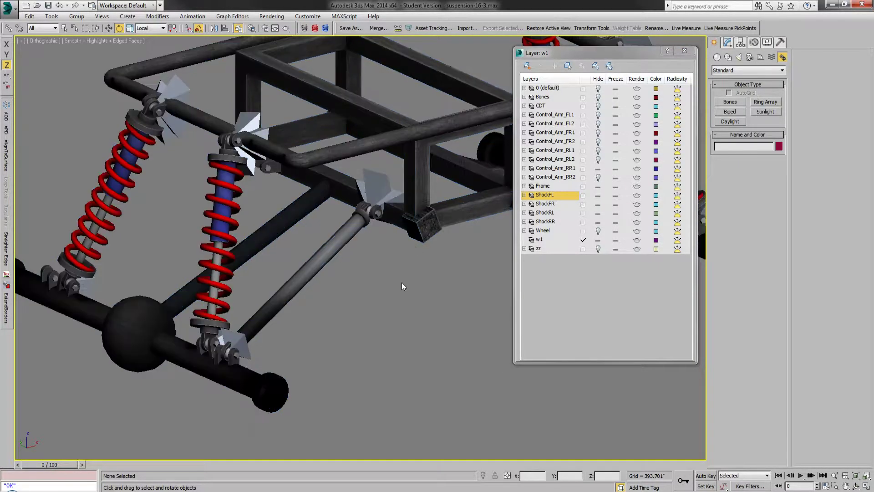
Step: Unhide the Control_Arm_RL1, Control_Arm_FR1 and Control_Arm_FL1 layers
left_click(598, 150)
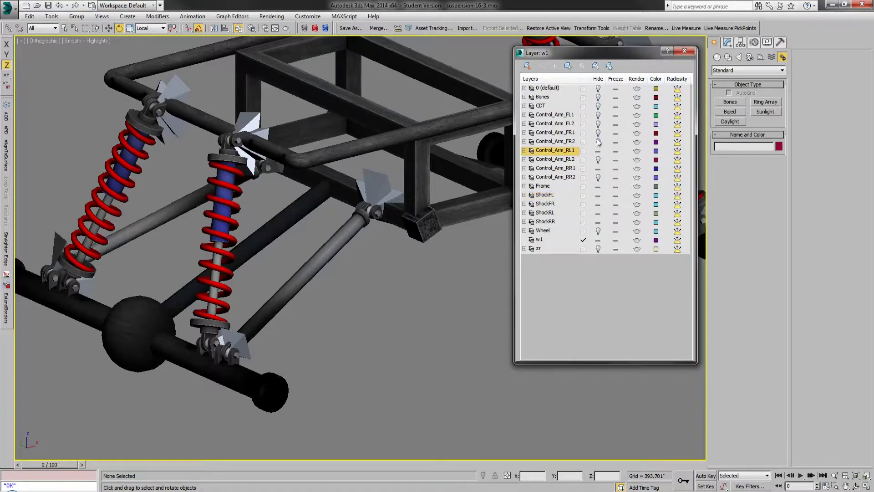
left_click(599, 132)
left_click(598, 116)
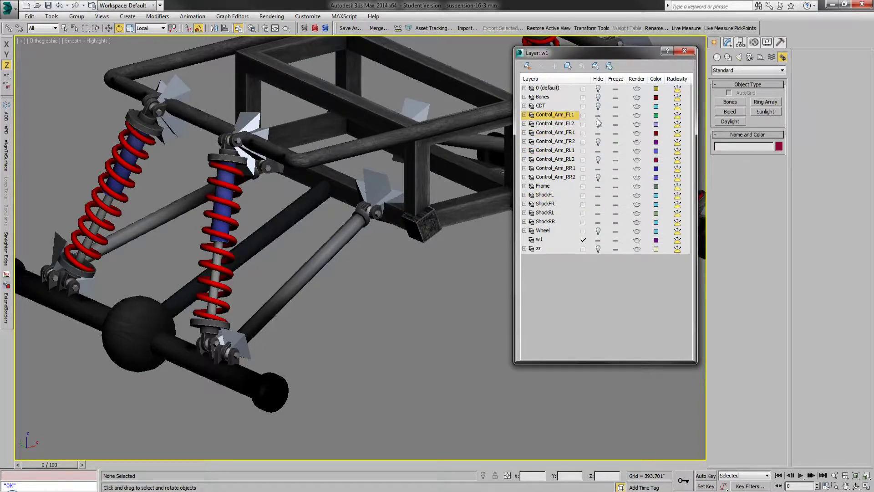
Step: Hide the Control_Arm_FL1, Control_Arm_FR1, Control_Arm_RL1 and Control_Arm_RR1 layers, and hide all remaining layers
left_click(598, 115)
left_click(598, 133)
left_click(598, 151)
left_click(598, 168)
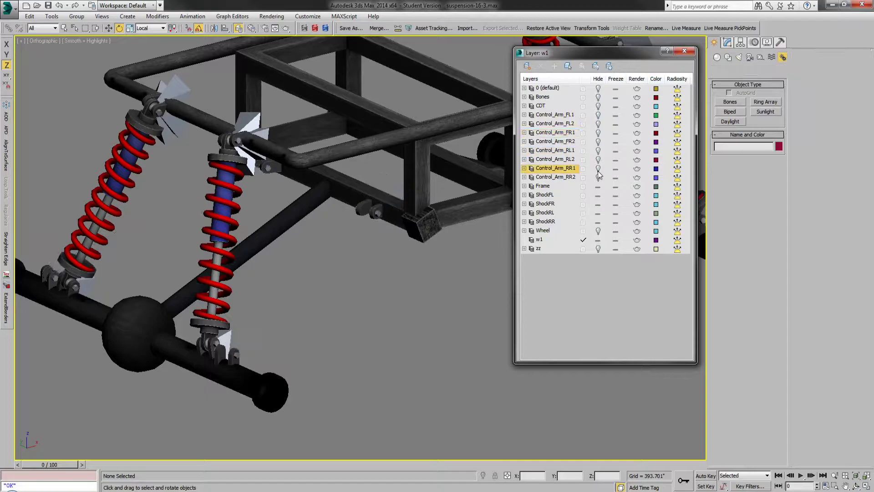
left_click(598, 78)
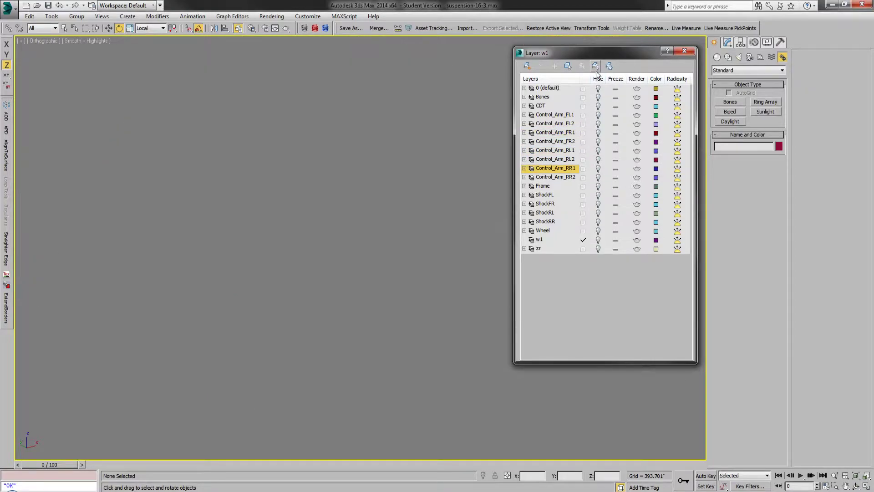
Step: Show the Frame layer with Control_Arm_RR1 for comparison, and replace Control_Arm_RR1 with the Control_Arm_RR2 layer
left_click(597, 168)
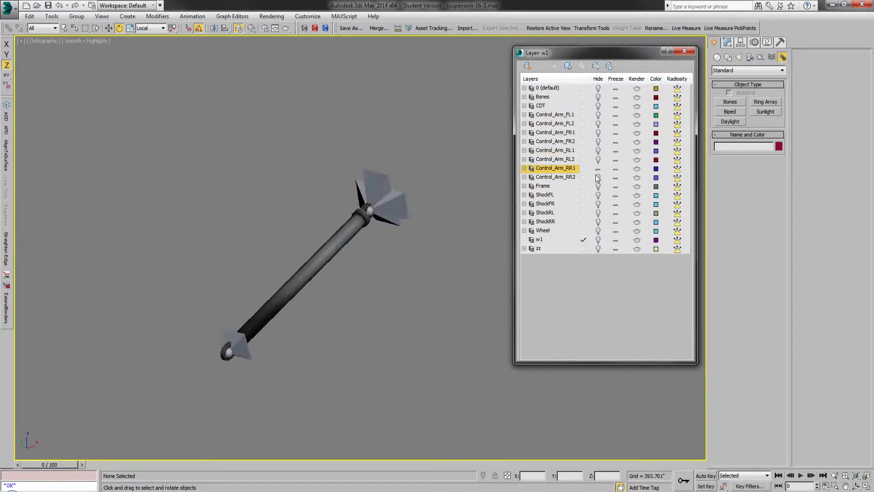
left_click(597, 187)
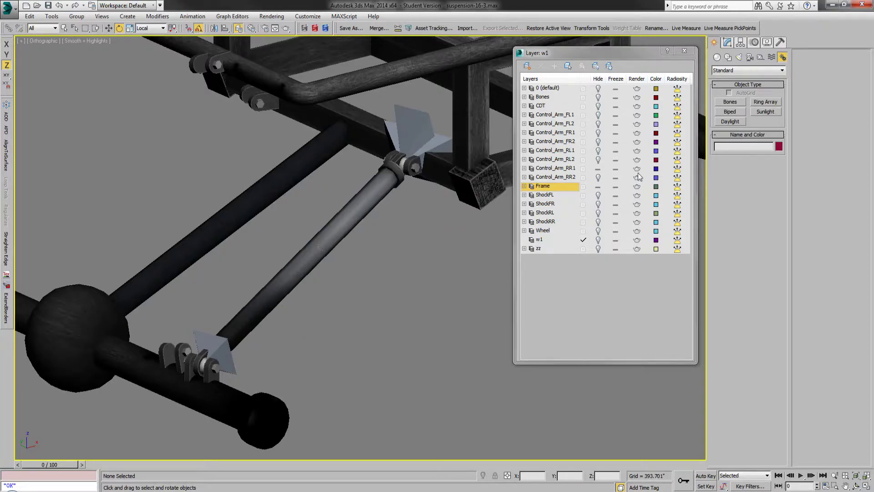
left_click(598, 169)
left_click(598, 177)
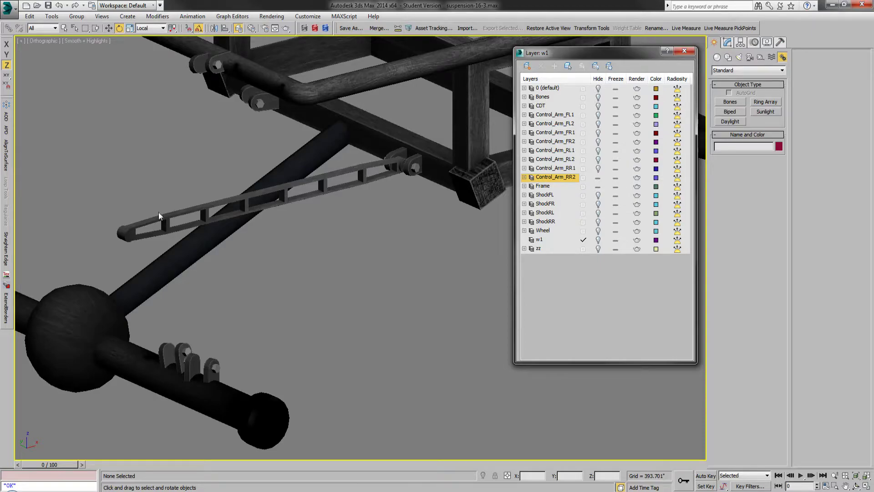
Step: Select the ArmRR truss arm, inspect its free end against the rear axle brackets, and close the layer list
left_click(120, 233)
scroll(95, 234, "up", 5)
scroll(157, 255, "down", 5)
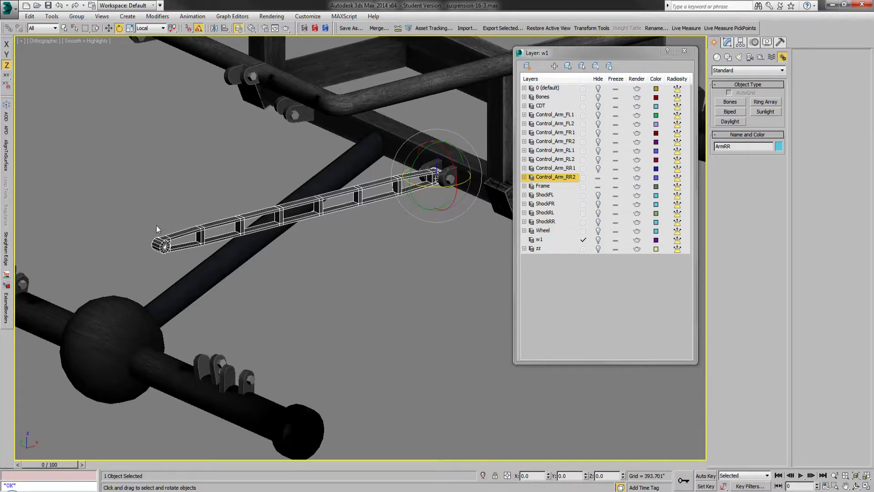
scroll(158, 227, "up", 3)
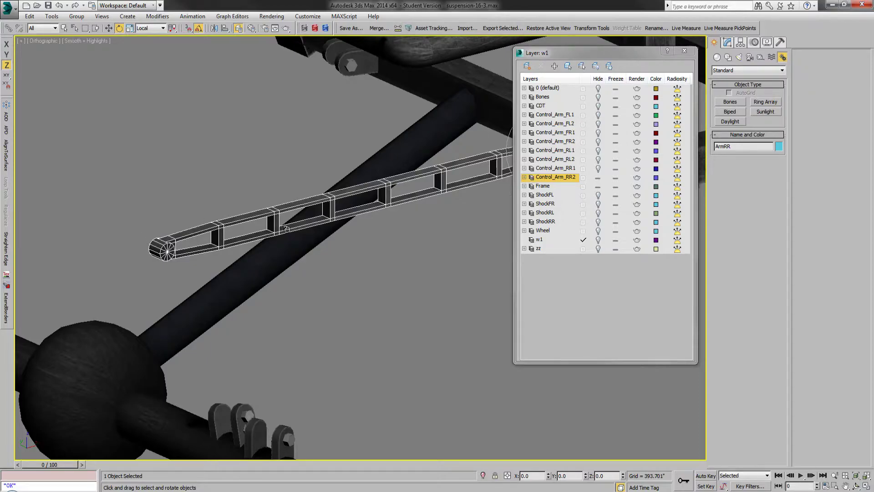
scroll(224, 260, "down", 2)
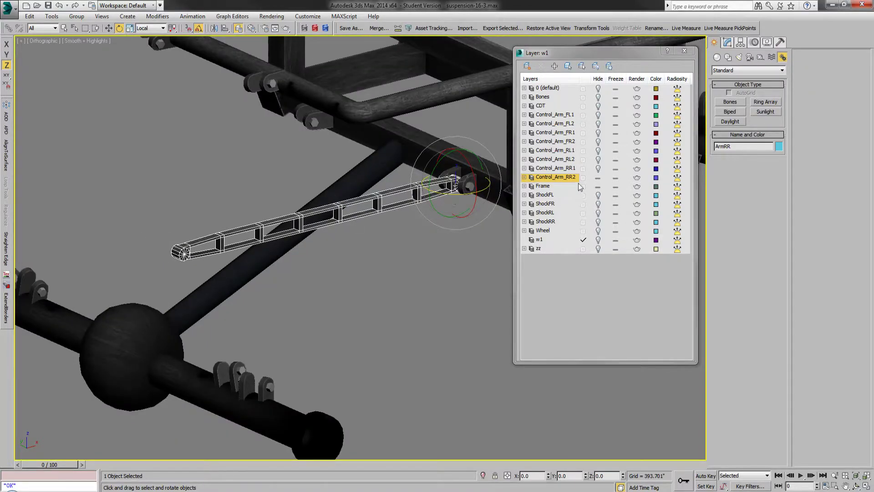
left_click(684, 50)
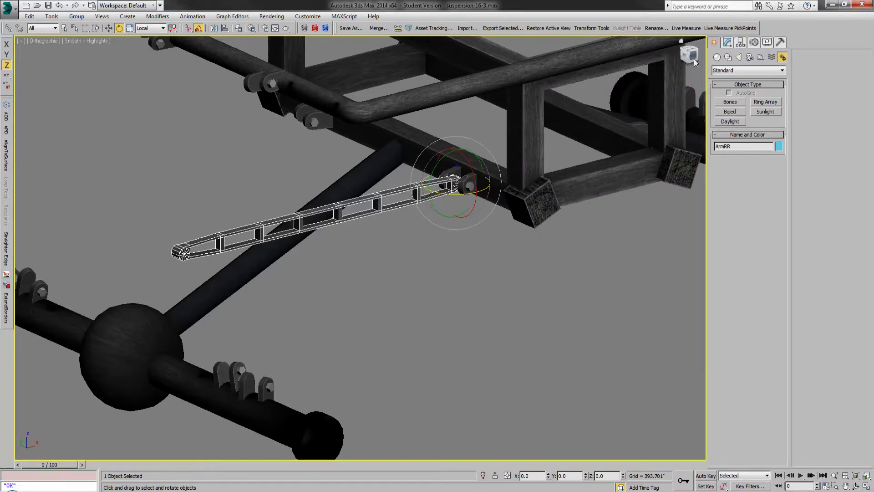
Step: Rotate ArmRR about its local Z axis until its free end lines up sideways with the outer rear axle bracket
left_click(693, 57)
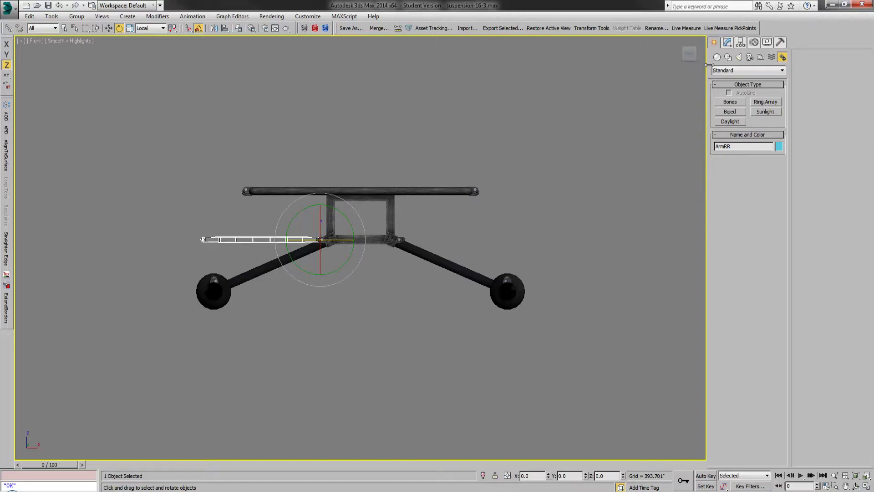
left_click(679, 54)
left_click(689, 44)
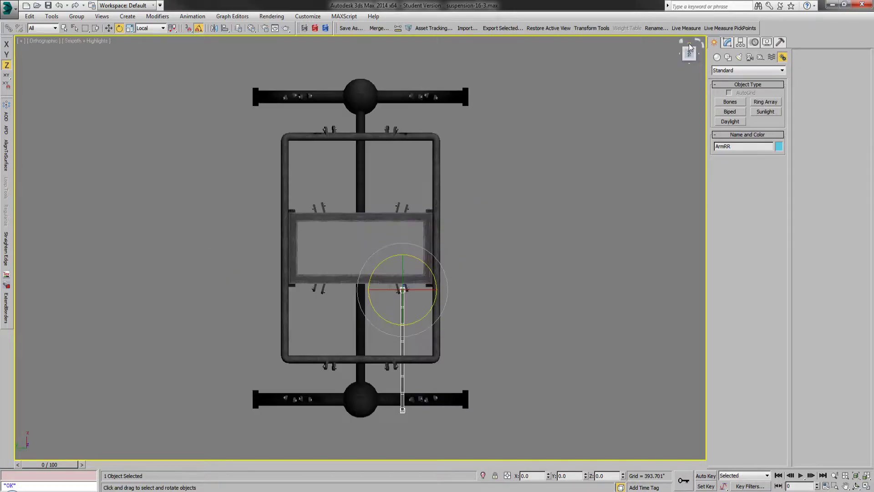
left_click_drag(424, 318, 415, 320)
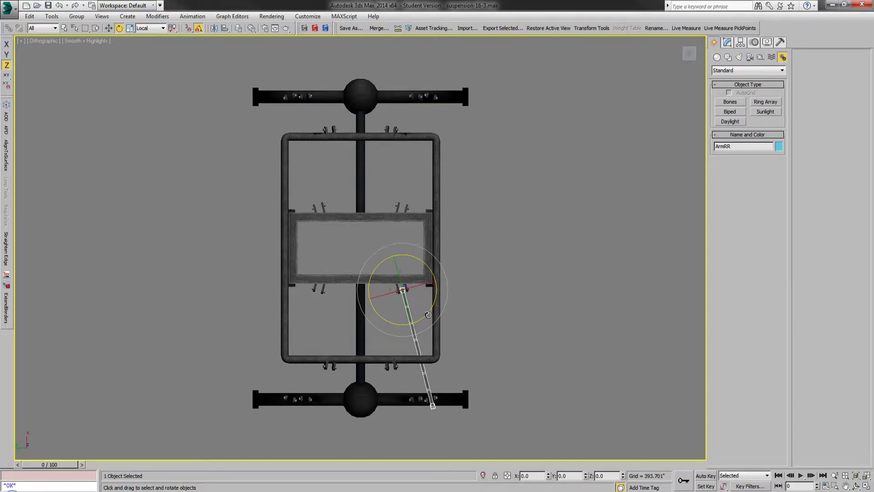
Step: Tilt ArmRR down about its local Y axis until its free end meets the rear axle bracket, and check the fit
left_click(691, 65)
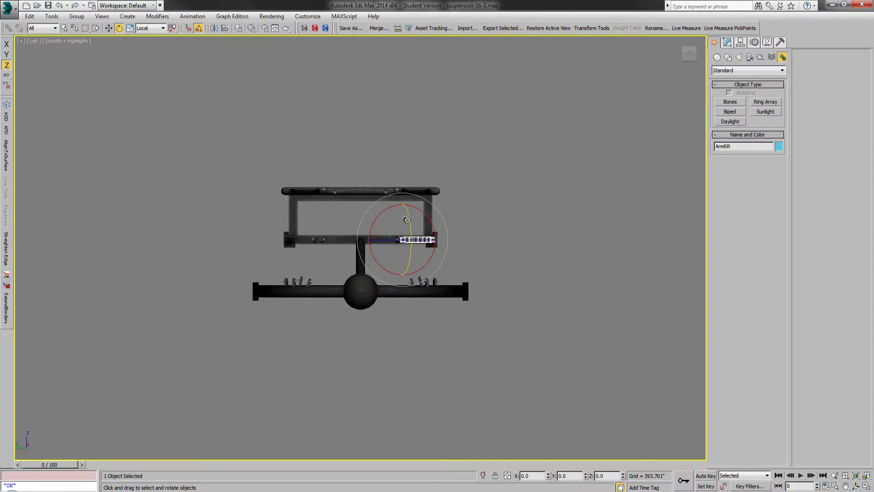
left_click_drag(406, 220, 417, 238)
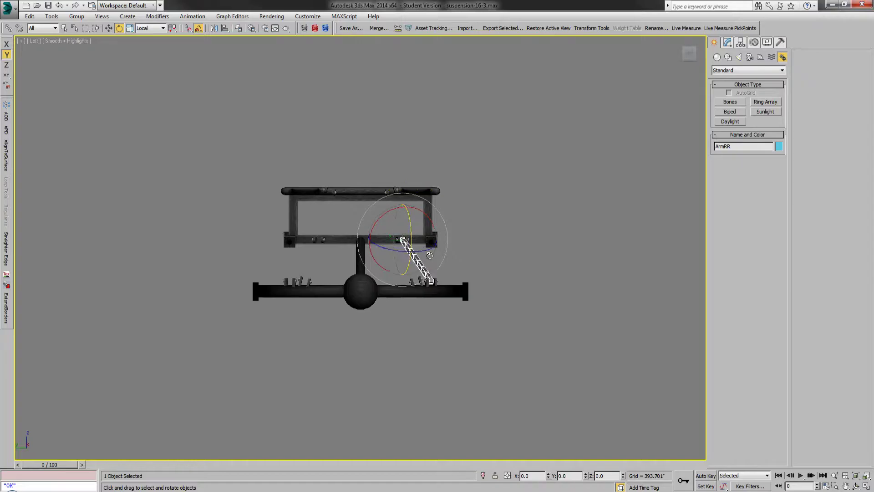
scroll(418, 281, "up", 5)
middle_click_drag(422, 277, 364, 298, "alt")
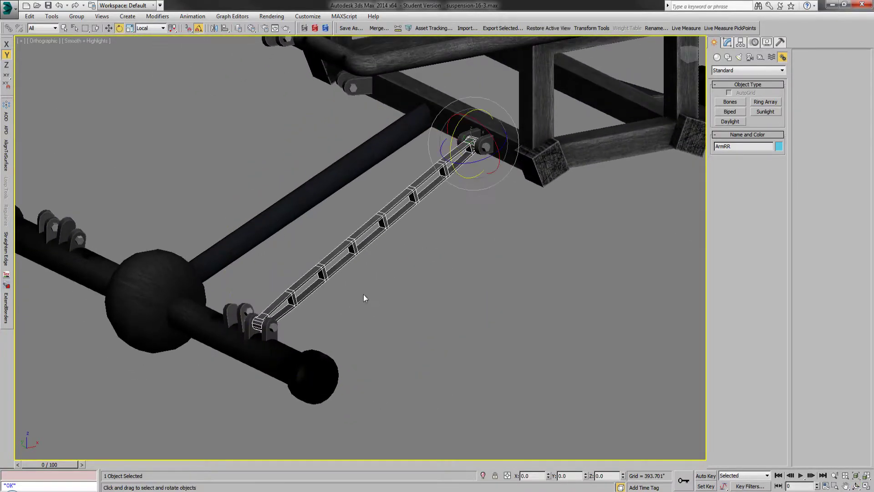
Step: Hide the Frame layer, show the Control_Arm_RR1 layer, hide the Control_Arm_RR tube mesh, and close the layer list
left_click(238, 27)
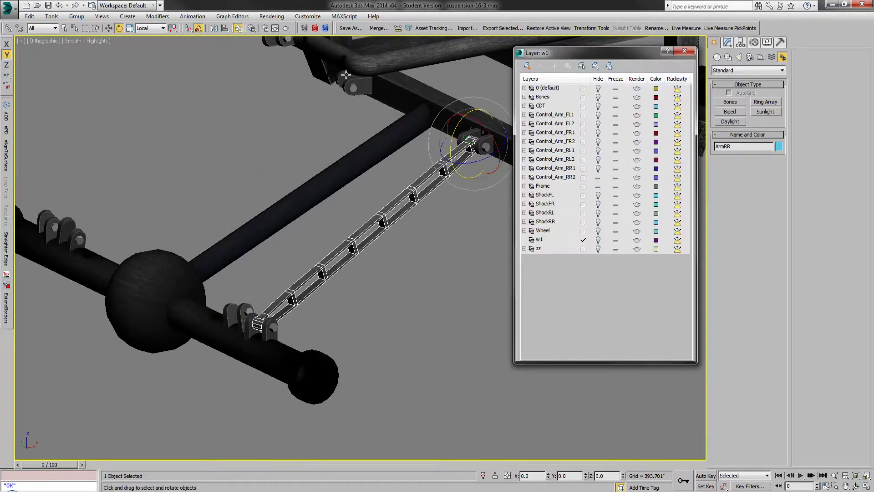
left_click(598, 177)
left_click(597, 169)
right_click(361, 231)
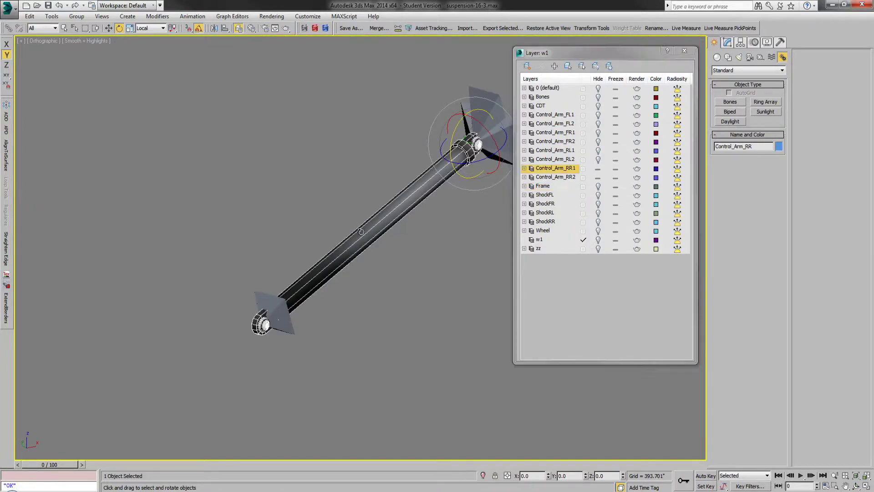
left_click(378, 206)
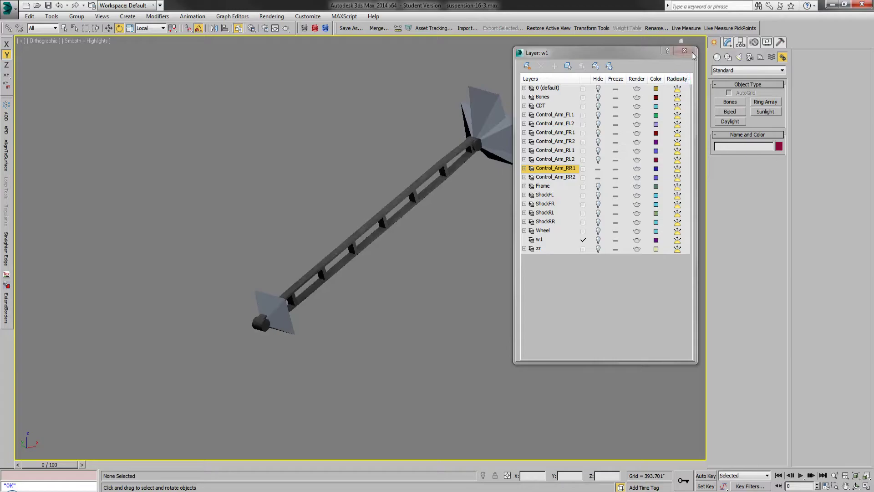
left_click(684, 50)
Step: Select the ArmRR truss arm and switch shaded objects to display in their object color
left_click(433, 165)
scroll(342, 181, "up", 4)
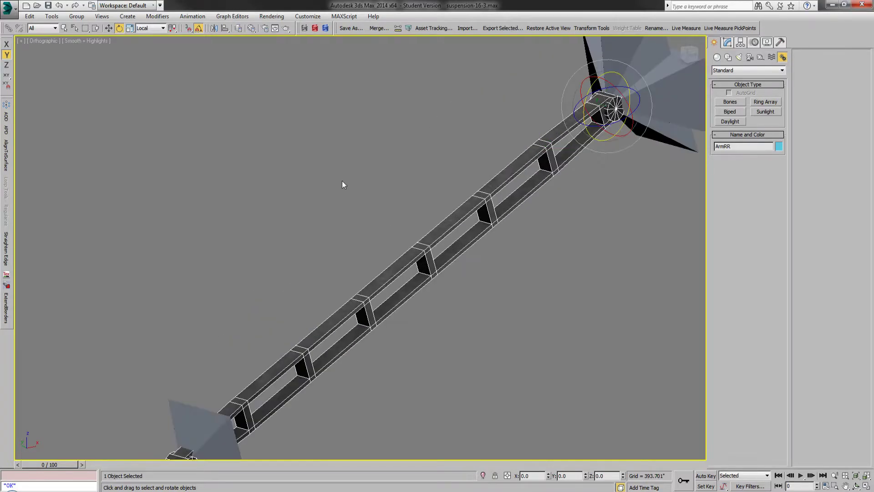
left_click(64, 28)
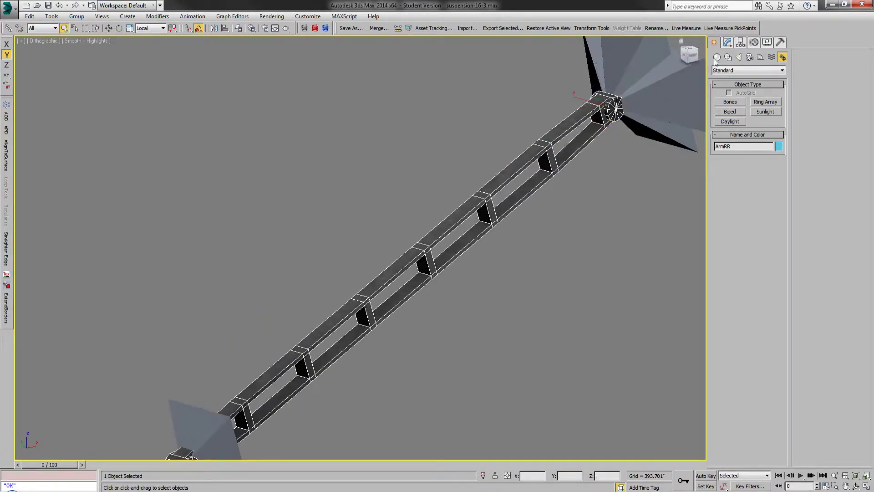
left_click(767, 44)
left_click(751, 102)
Step: Apply a Skin modifier to ArmRR and keep the arm selected
left_click(727, 43)
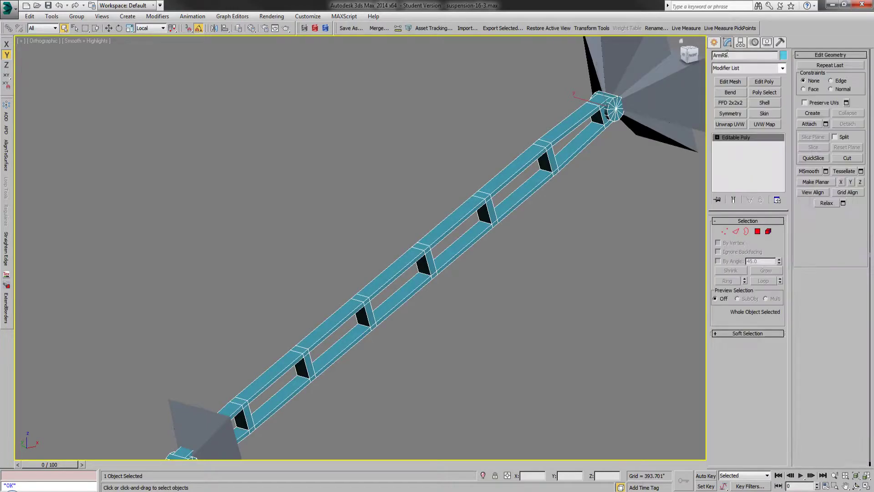
left_click(769, 113)
left_click(569, 183)
scroll(395, 171, "down", 4)
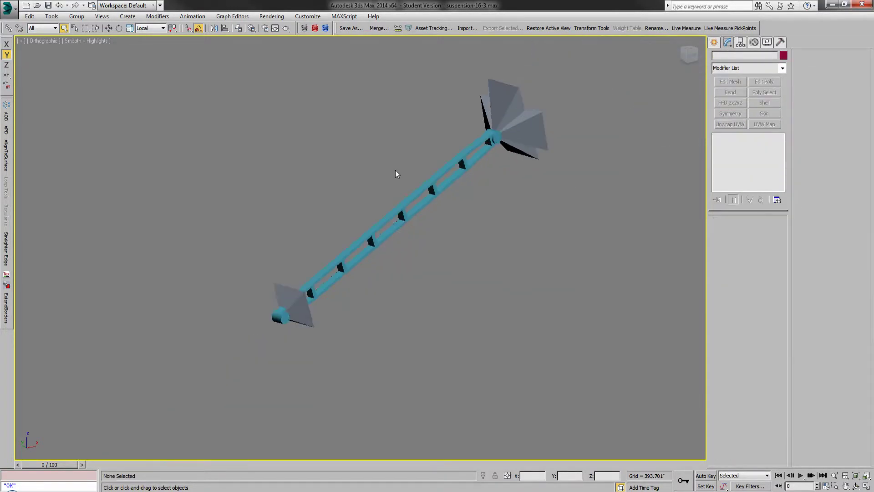
left_click(412, 201)
scroll(417, 170, "up", 2)
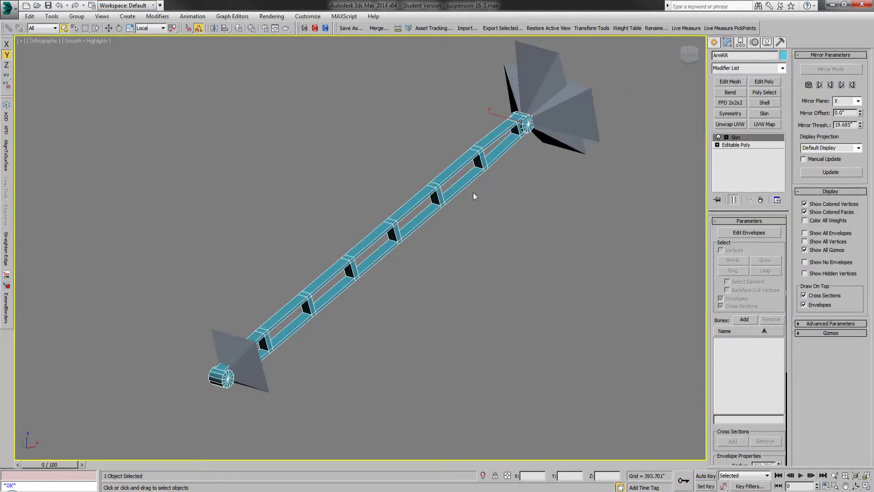
Step: Add the bones Control_Arm_RR2 and Control_Arm_RR3 to ArmRR's Skin modifier, with the bone list shown without hierarchy
left_click(745, 319)
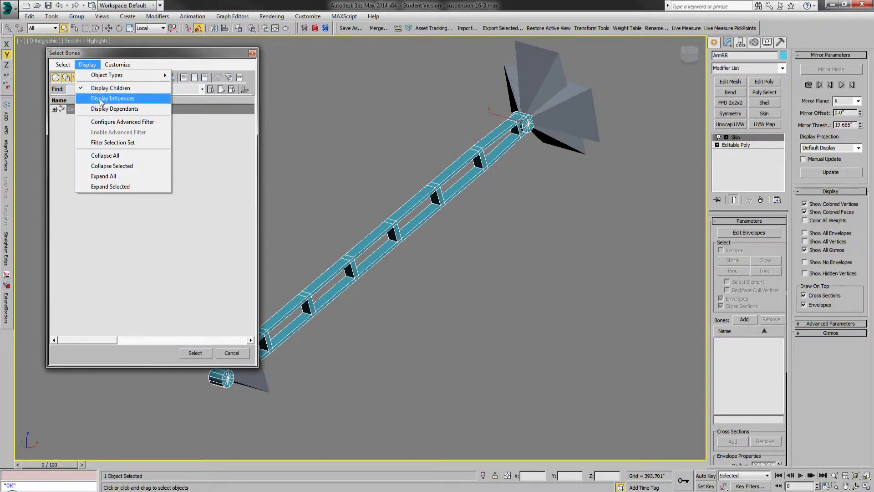
left_click(103, 88)
left_click_drag(77, 119, 89, 133)
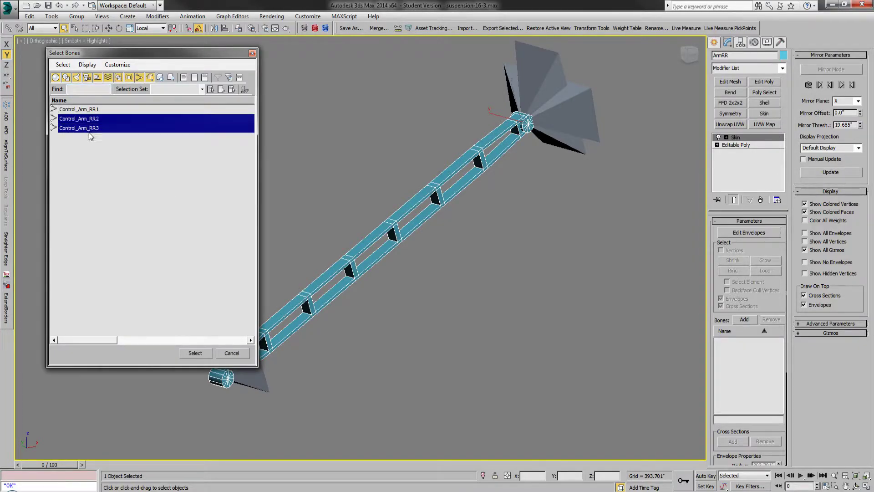
left_click(195, 353)
Step: Start editing the Skin envelopes with vertex selection enabled and envelope and cross-section selection disabled
left_click(749, 233)
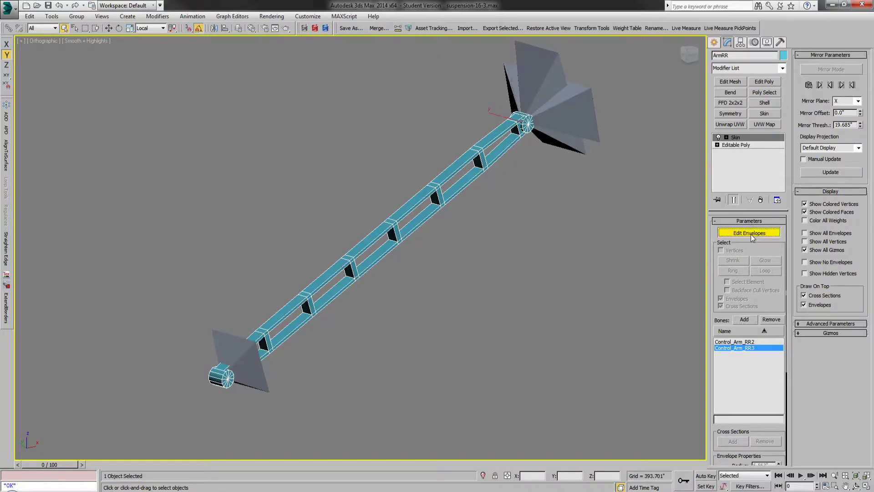
left_click(735, 251)
left_click(735, 298)
left_click(735, 307)
Step: Select all of ArmRR's vertices and highlight every entry in the Skin Weight Table
left_click_drag(610, 63, 177, 428)
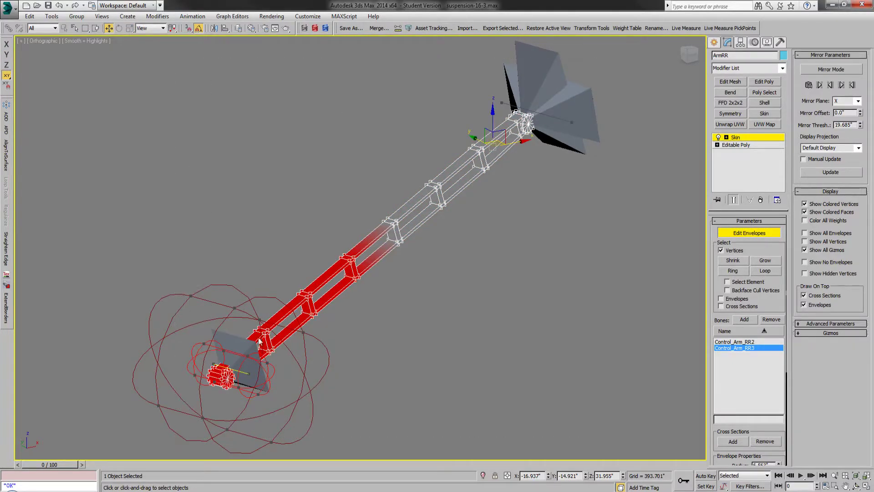
left_click(627, 28)
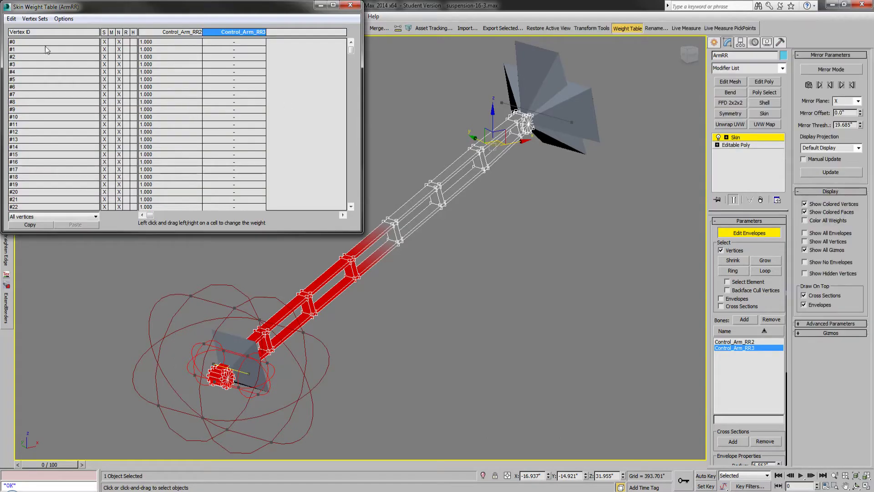
left_click(11, 19)
left_click(28, 67)
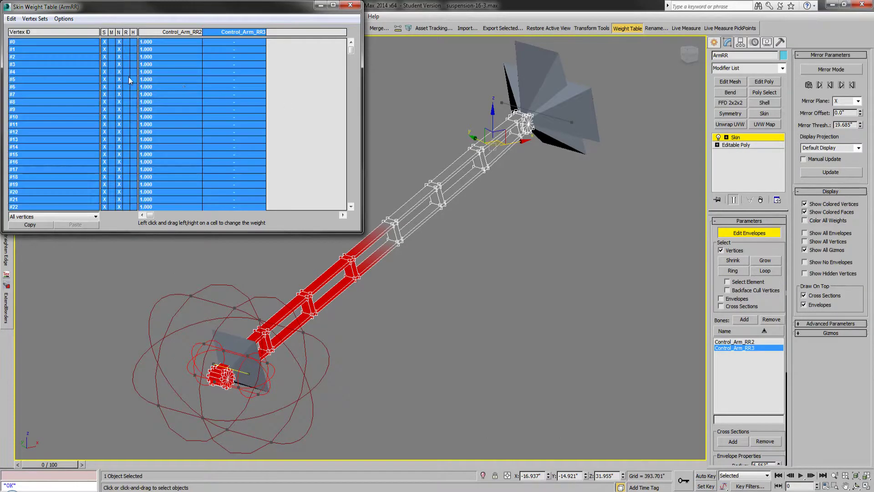
Step: Set the weight of all ArmRR vertices to 1 for the Control_Arm_RR3 bone
left_click(228, 89)
type("1")
key("Return")
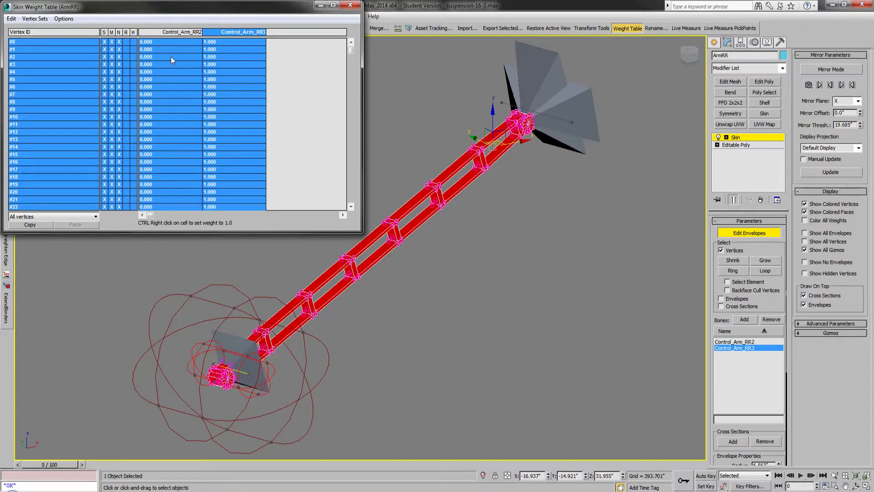
Step: Set the weight of all ArmRR vertices to 1 for Control_Arm_RR2, close the weight table, and deselect the vertices
left_click(167, 72)
type("1")
key("Return")
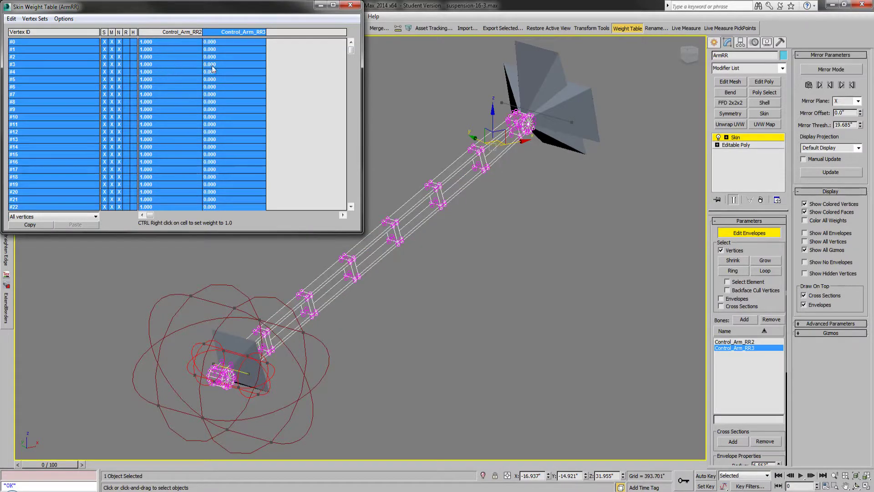
left_click(627, 28)
left_click(604, 138)
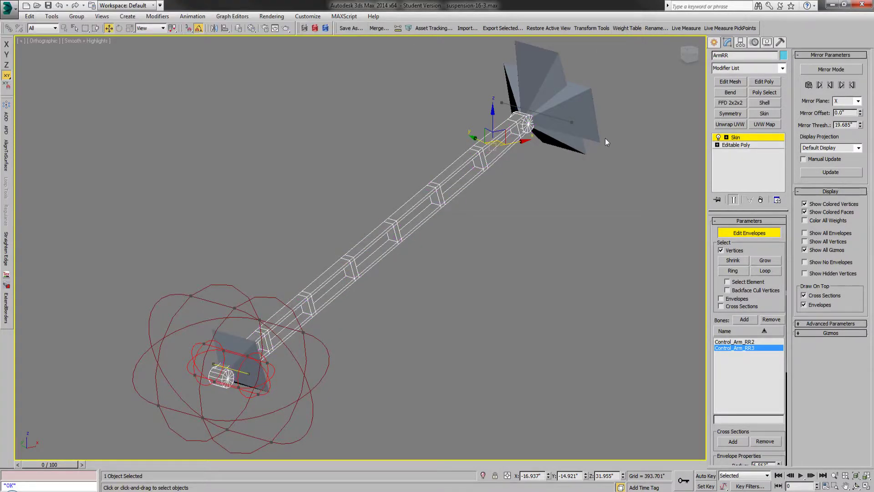
Step: Isolate ArmRR and select the vertices of the round bushing at its axle end, inside the Control_Arm_RR3 envelope
left_click(690, 62)
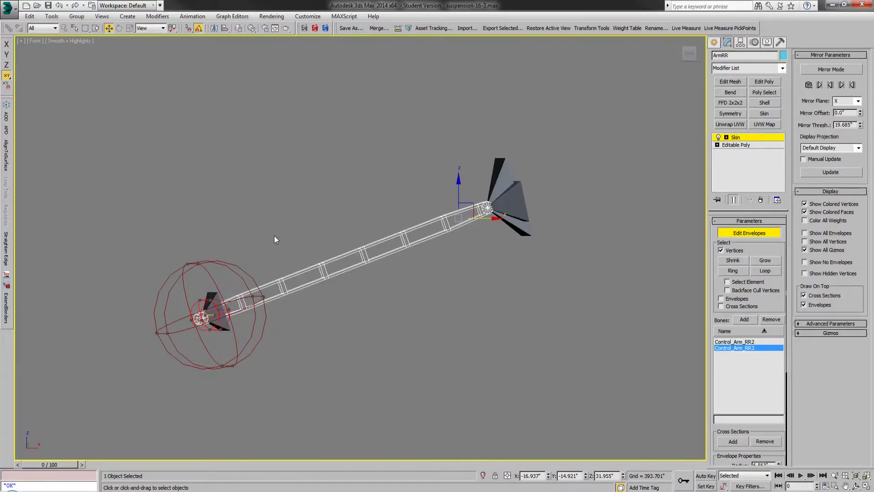
middle_click_drag(228, 273, 322, 304, "alt")
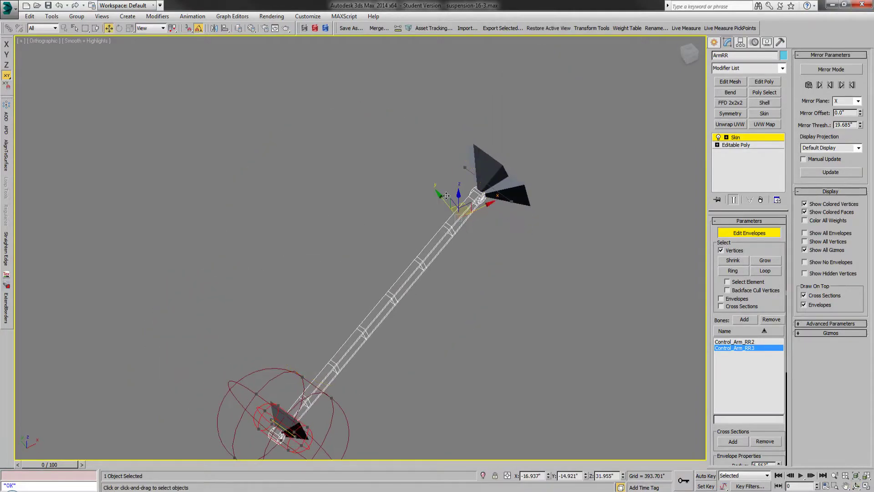
scroll(446, 196, "down", 4)
scroll(378, 304, "up", 2)
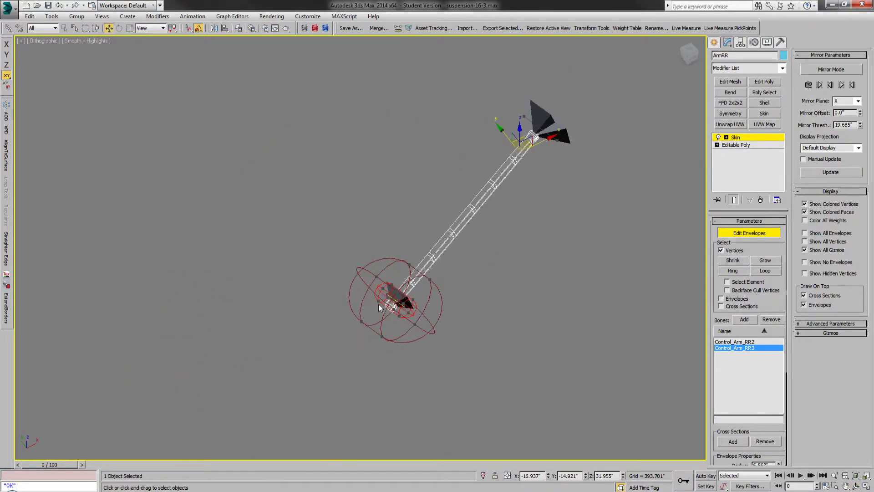
left_click(483, 475)
scroll(364, 233, "up", 8)
scroll(300, 339, "up", 3)
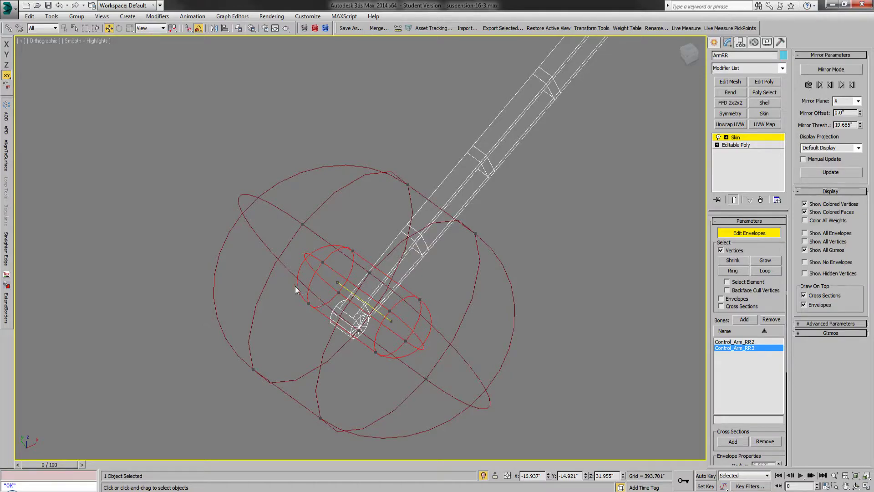
left_click_drag(283, 280, 395, 365)
middle_click_drag(367, 316, 330, 311, "alt")
scroll(223, 192, "up", 3)
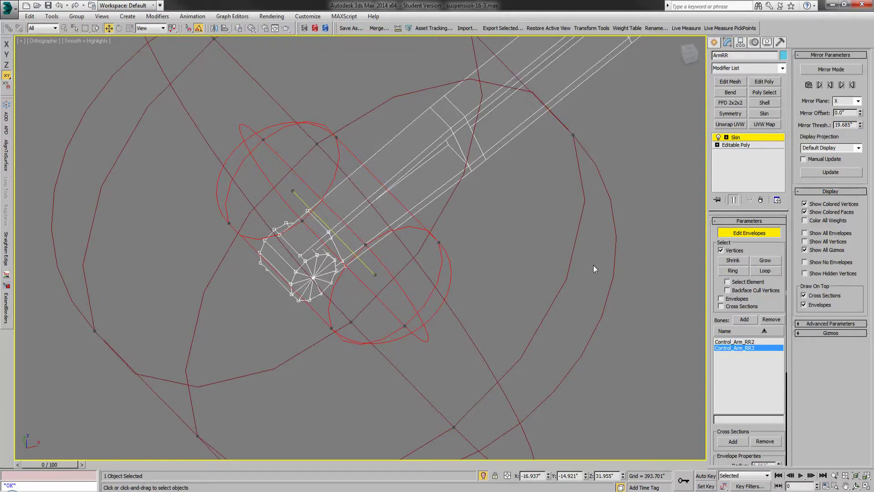
Step: Restrict the Skin Weight Table to the selected vertices and highlight all listed entries
left_click(628, 28)
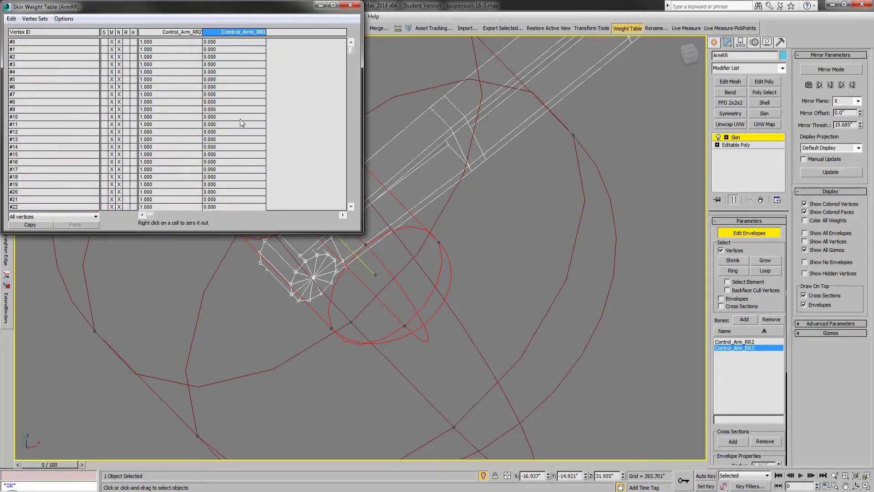
left_click(37, 217)
left_click(31, 227)
left_click(11, 19)
left_click(26, 62)
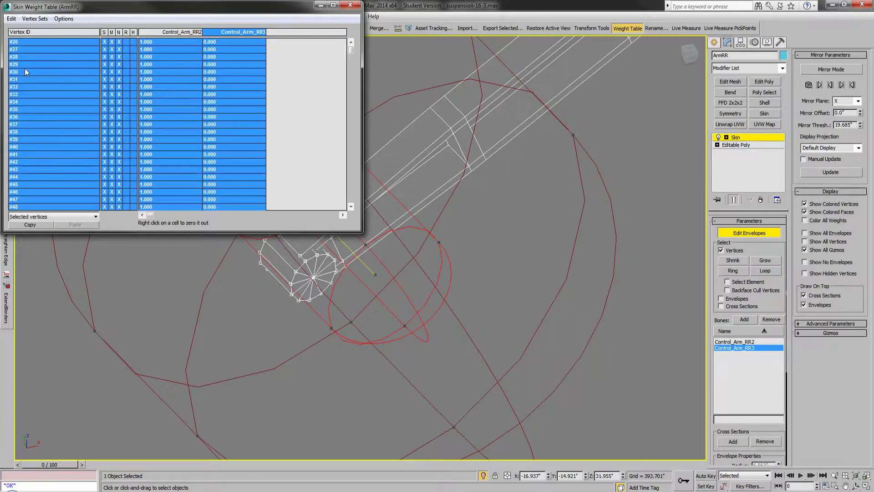
Step: Set the axle-end vertices' weight to 1 for Control_Arm_RR3, close the weight table, and check the weighting along the arm
left_click(228, 102)
type("1")
key("Return")
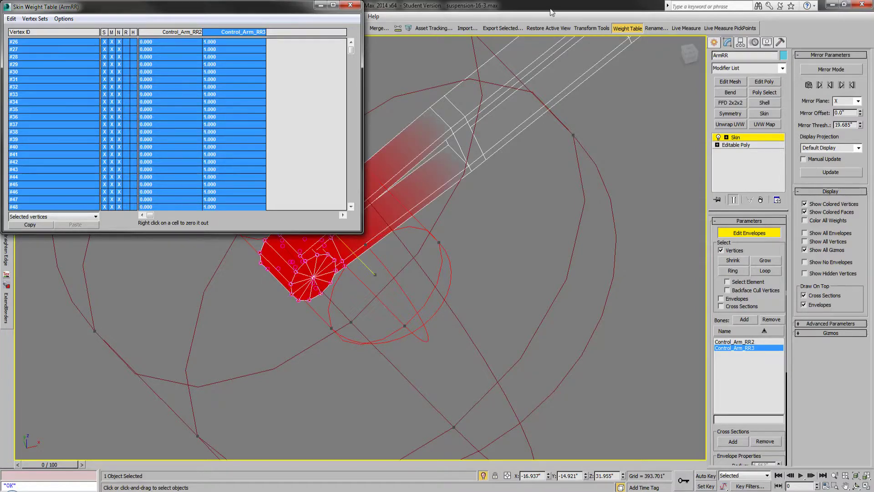
left_click(627, 30)
left_click(625, 136)
scroll(272, 304, "down", 4)
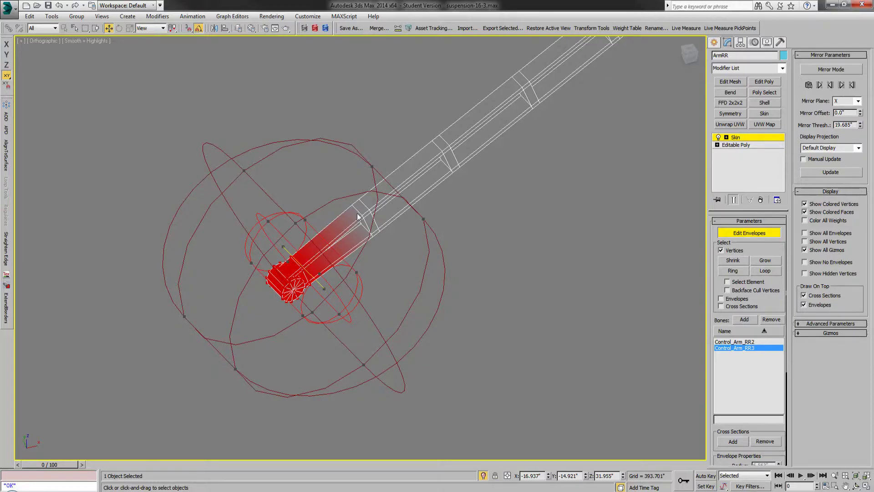
scroll(309, 341, "down", 4)
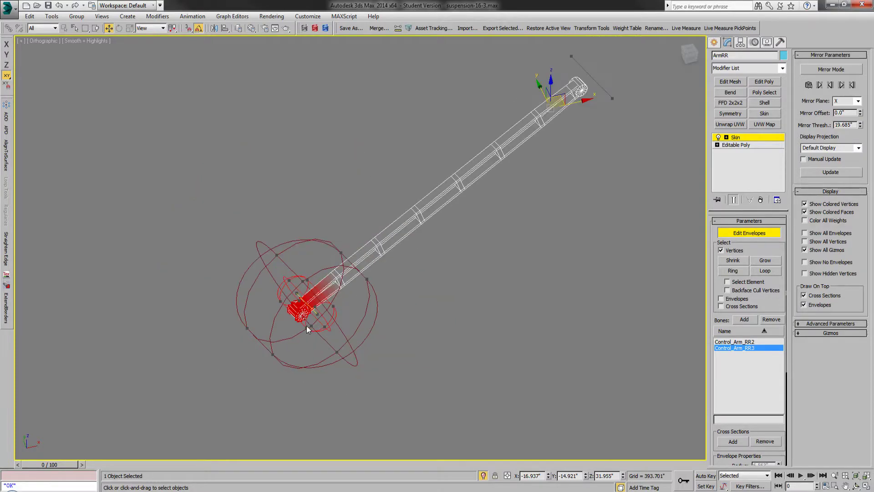
scroll(333, 272, "up", 4)
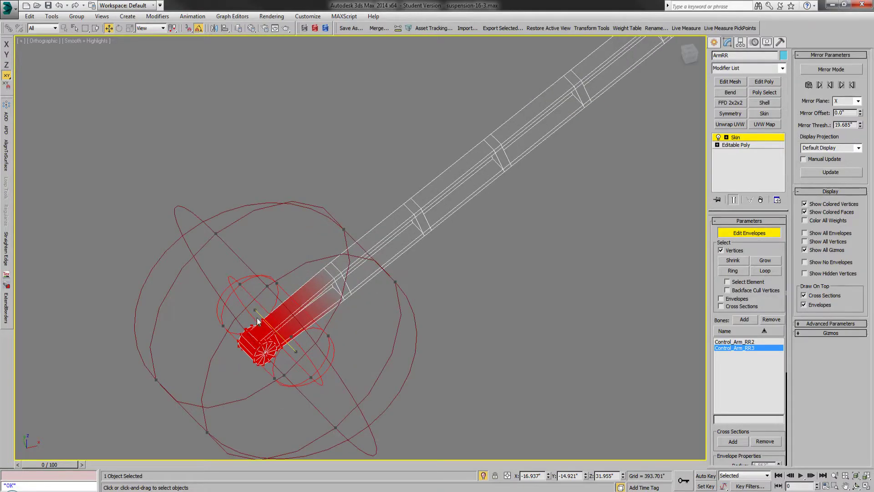
scroll(273, 334, "down", 2)
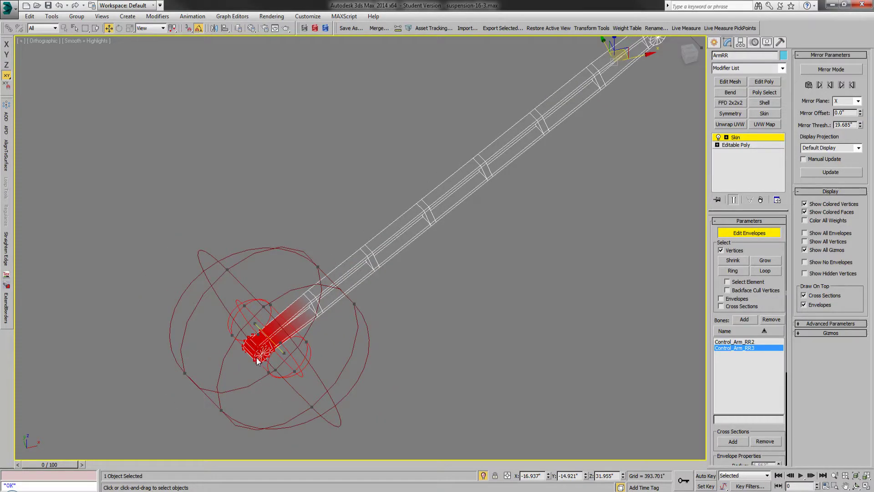
scroll(265, 347, "down", 2)
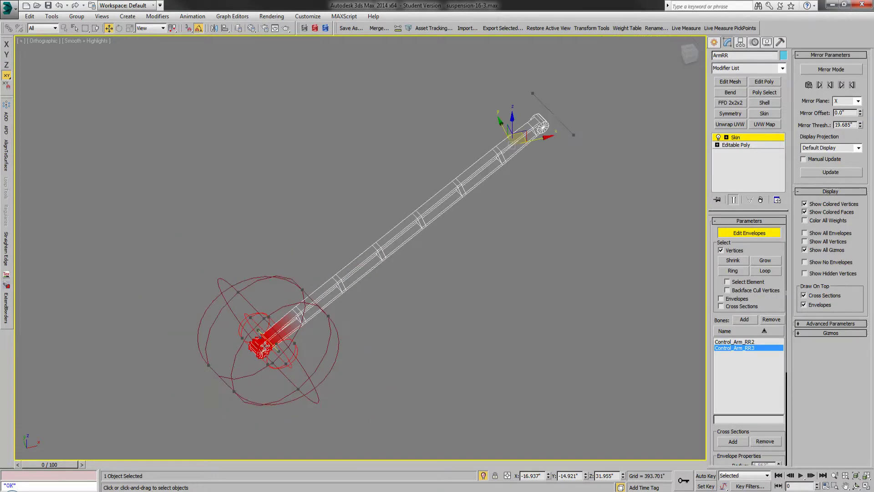
Step: Leave envelope editing, end ArmRR's isolation, and select the Control_Arm_RR2 bone at the arm's frame end
left_click(713, 42)
left_click(483, 475)
left_click(553, 205)
scroll(581, 119, "up", 3)
left_click(536, 154)
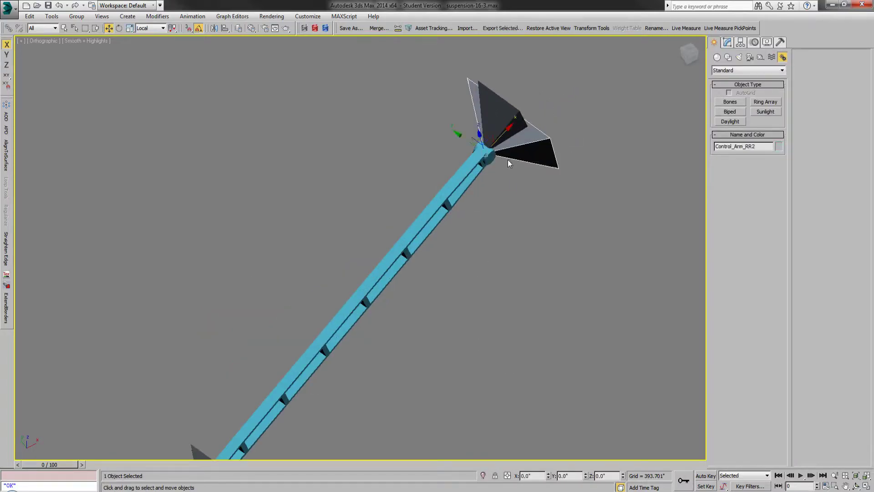
scroll(507, 159, "down", 3)
key("ctrl+r")
left_click_drag(474, 212, 424, 235)
right_click(423, 235)
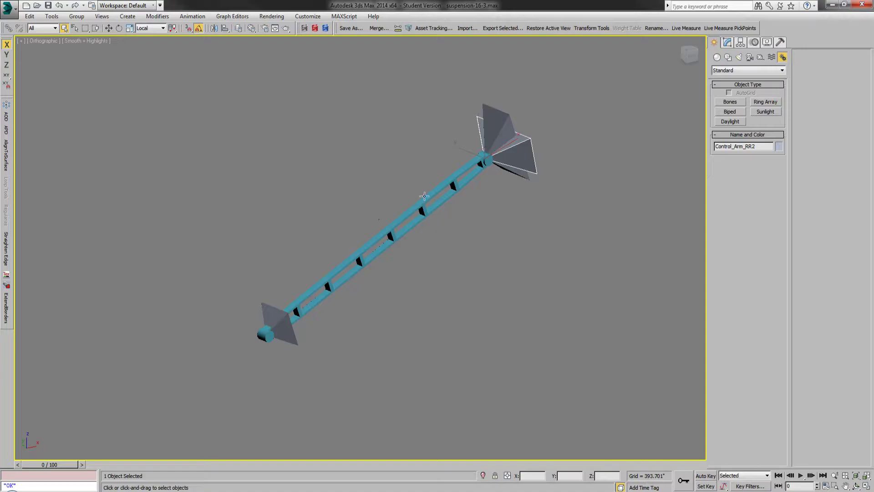
Step: Unhide the Control_Arm_RR tube mesh and hide the Control_Arm_RR2 layer
left_click(238, 28)
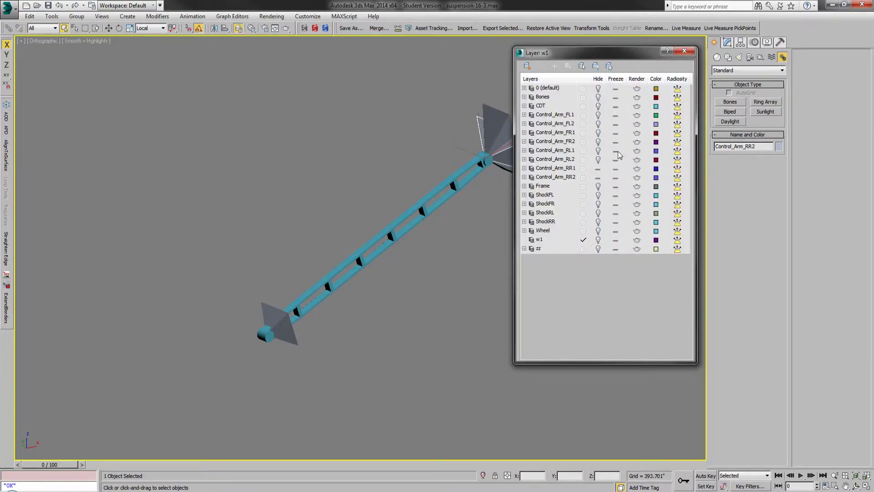
right_click(398, 295)
left_click(424, 250)
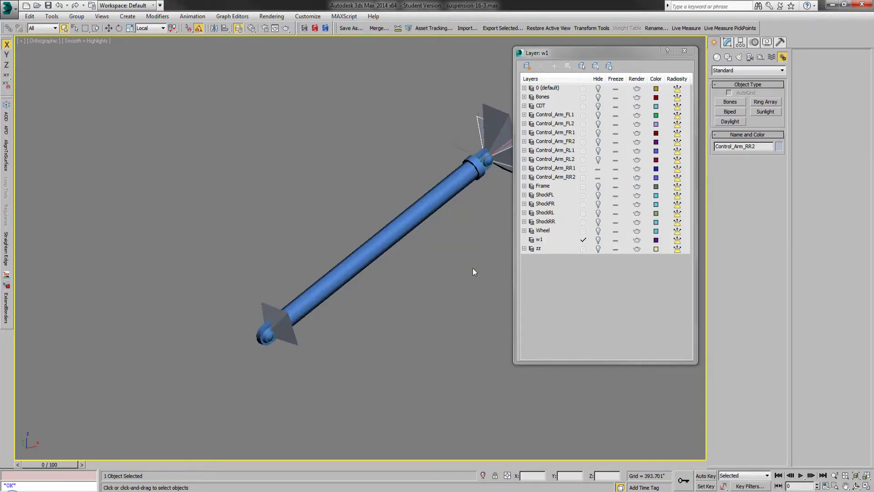
left_click(597, 177)
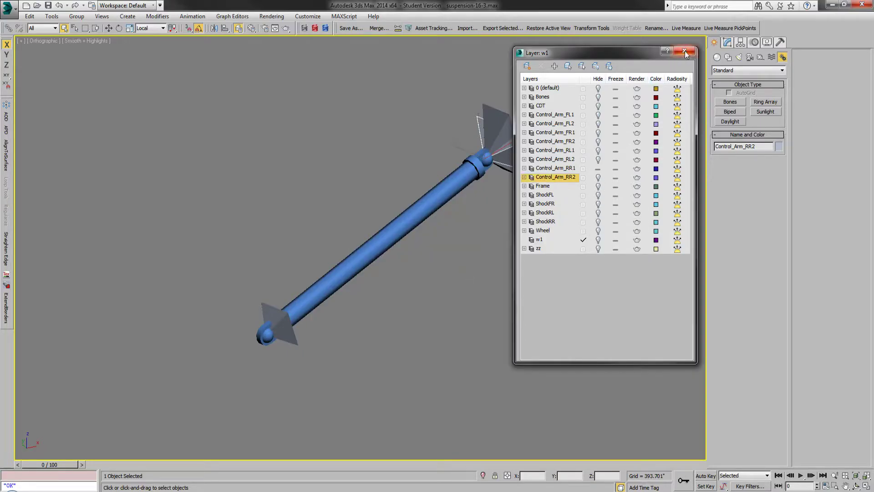
Step: Unhide the Control_Arm_RR1, Control_Arm_RL1, Control_Arm_FR1 and Control_Arm_FL1 layers
left_click(598, 170)
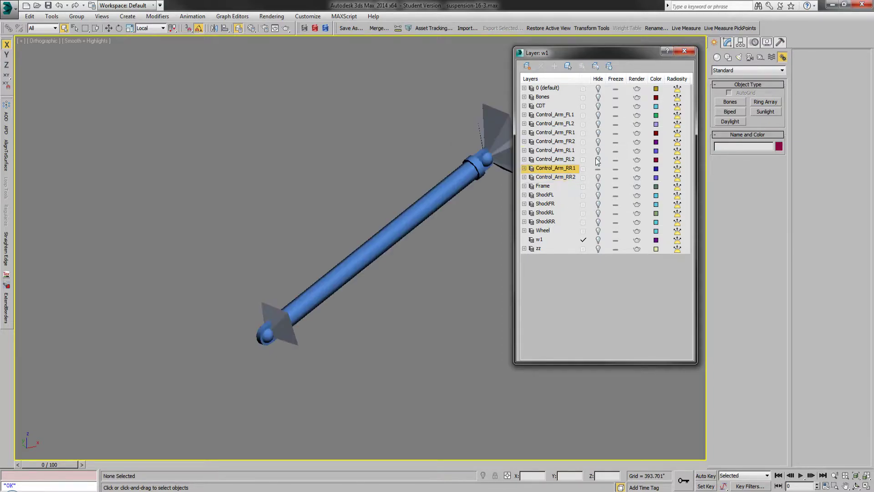
left_click(598, 151)
left_click(599, 133)
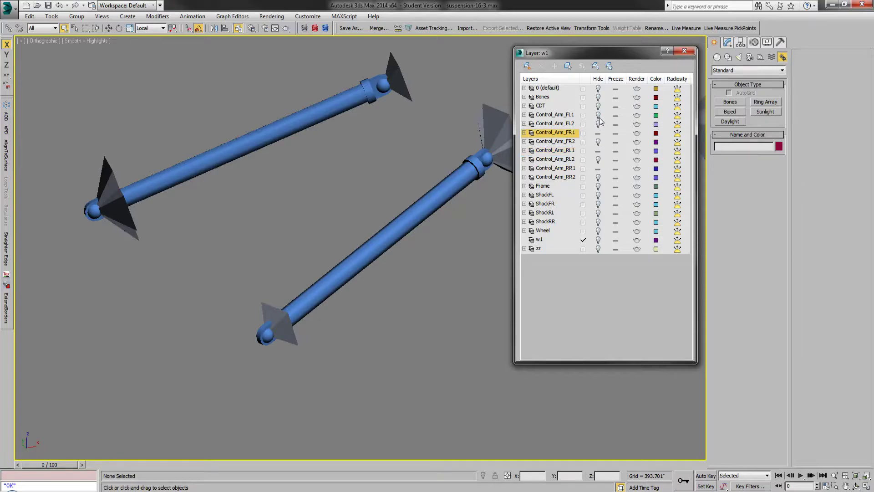
left_click(598, 116)
Step: Unhide the Frame, ShockFR, ShockRL and ShockRR layers, keep Wheel hidden, and close the layer manager
left_click(598, 187)
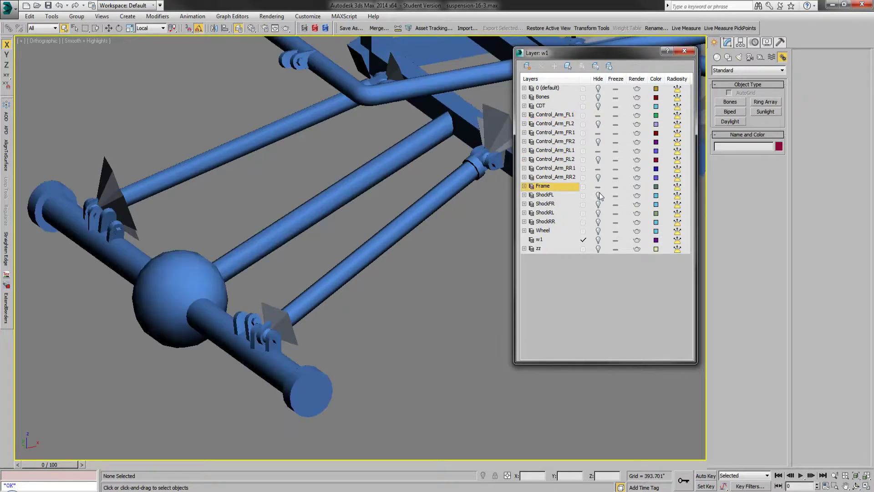
left_click(599, 204)
left_click(599, 214)
left_click(598, 222)
left_click(598, 231)
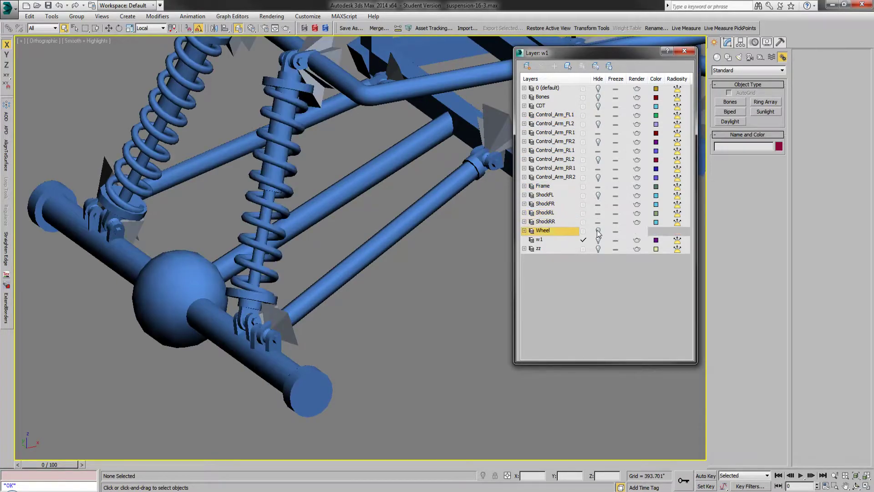
left_click(598, 230)
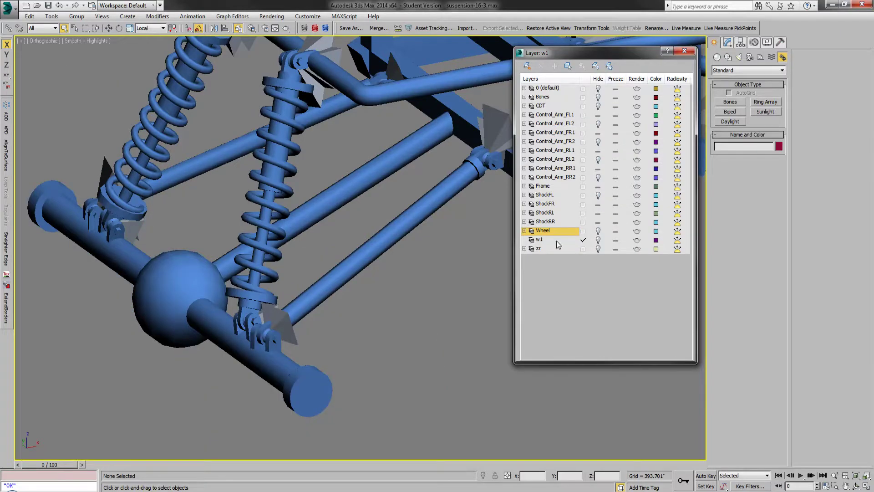
left_click(684, 50)
Step: Select the Control_Arm_RR mesh and inspect how it spans from the frame mount to the rear axle
left_click(354, 266)
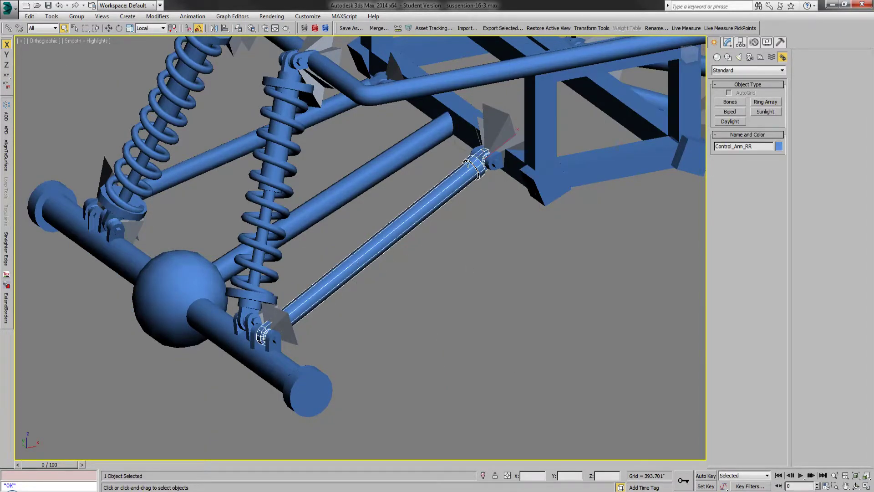
scroll(383, 300, "down", 3)
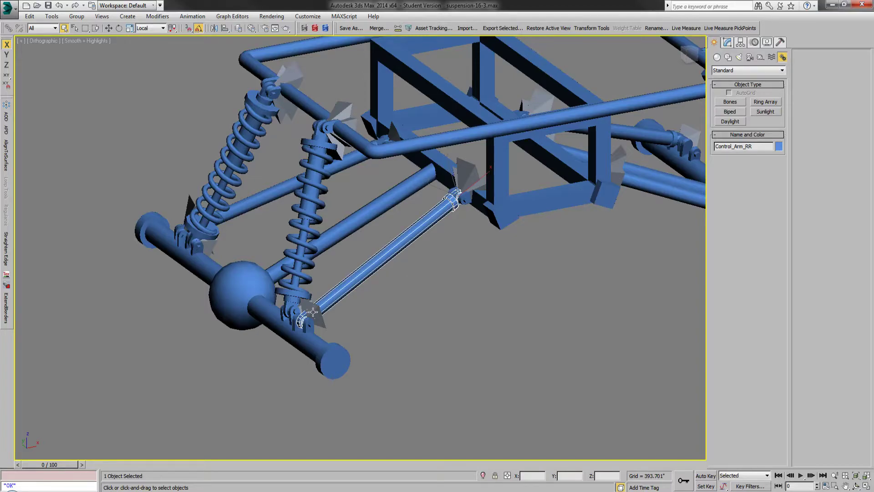
scroll(313, 311, "up", 2)
scroll(309, 318, "up", 2)
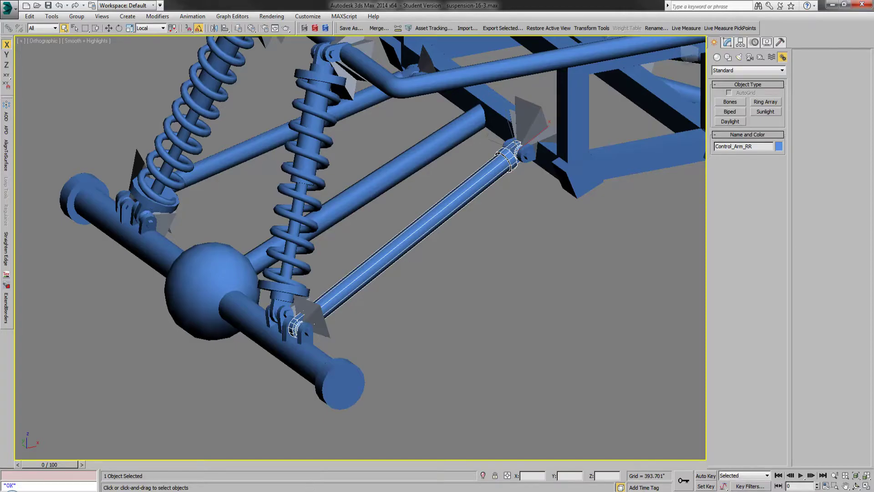
Step: Switch to Suspension16.xml in Notepad++, highlight BoneShock_FR1's BoneChassis_cdt parent frame, and clear the model selection in 3ds Max
key("alt+Tab")
double_click(751, 286)
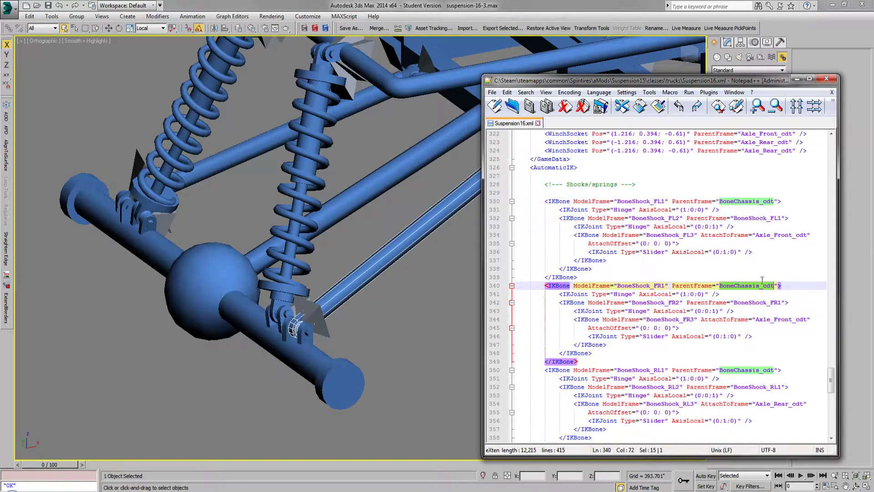
left_click(453, 359)
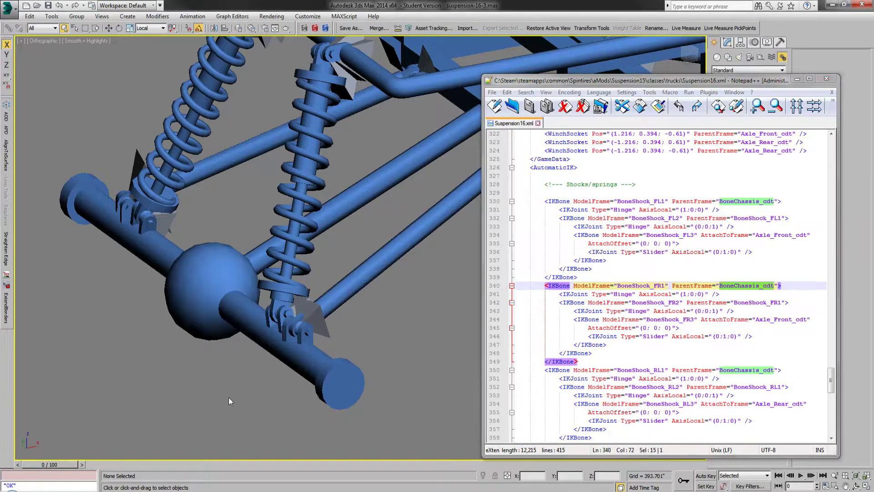
Step: Select the opposite rear control arm, examine both arms' end joints at the axle and frame, and clear the selection
scroll(228, 396, "down", 2)
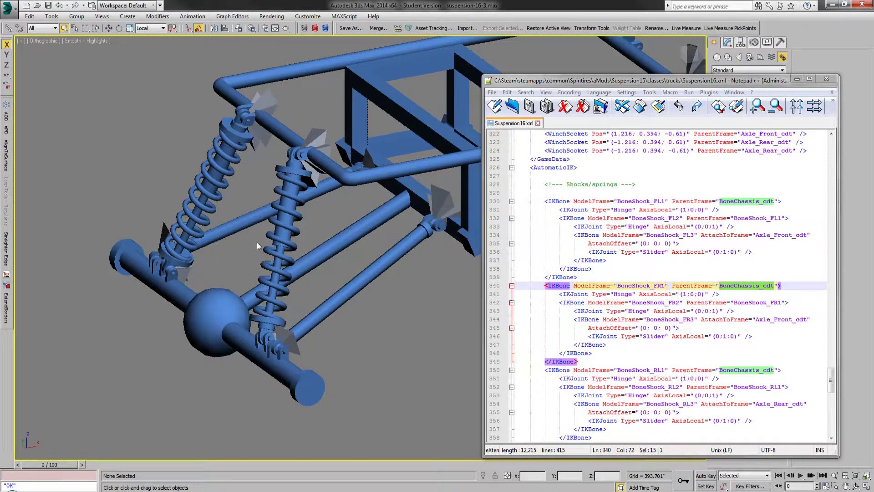
left_click(243, 228)
middle_click_drag(243, 230, 341, 256, "alt")
scroll(259, 191, "up", 2)
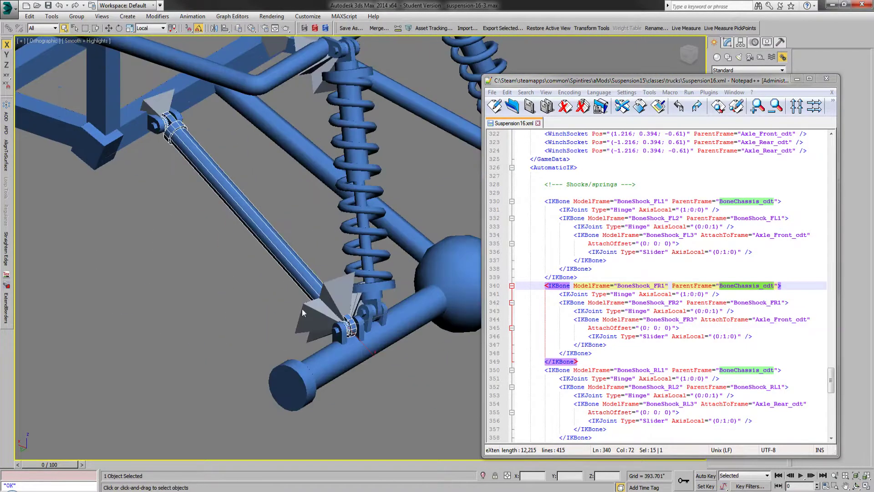
scroll(278, 327, "down", 2)
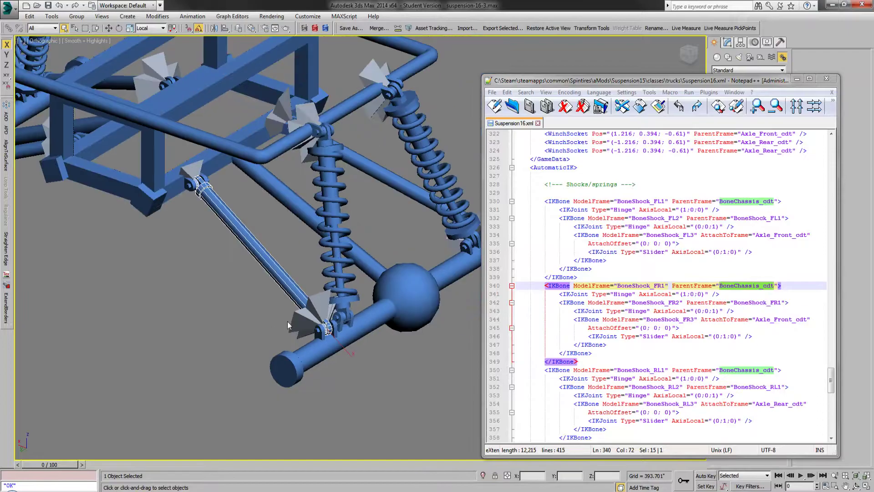
middle_click_drag(330, 309, 294, 279, "alt")
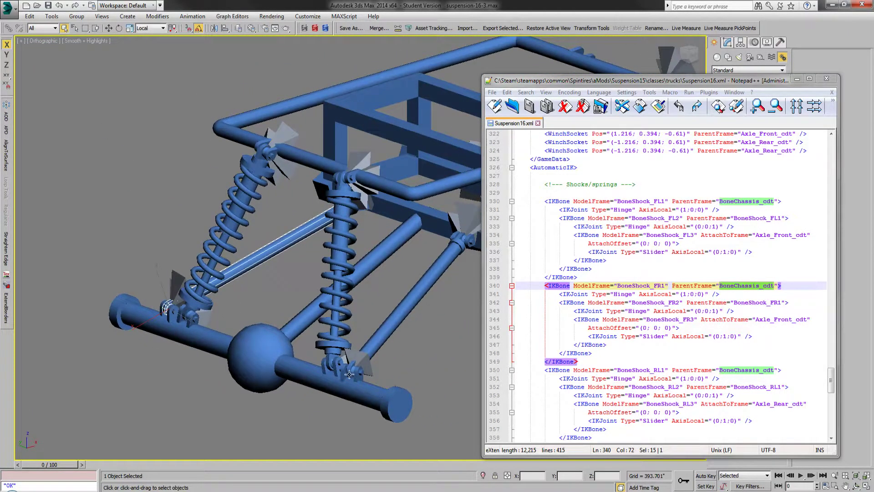
scroll(346, 368, "up", 3)
scroll(333, 361, "down", 4)
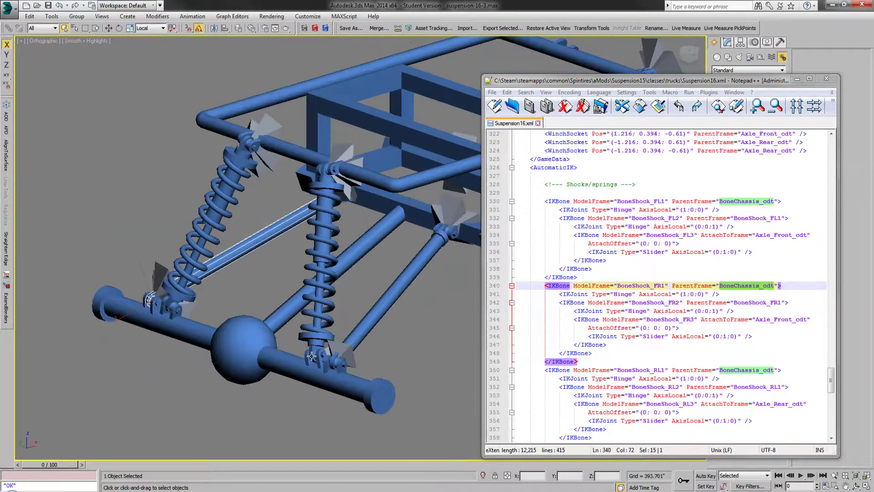
scroll(471, 253, "up", 2)
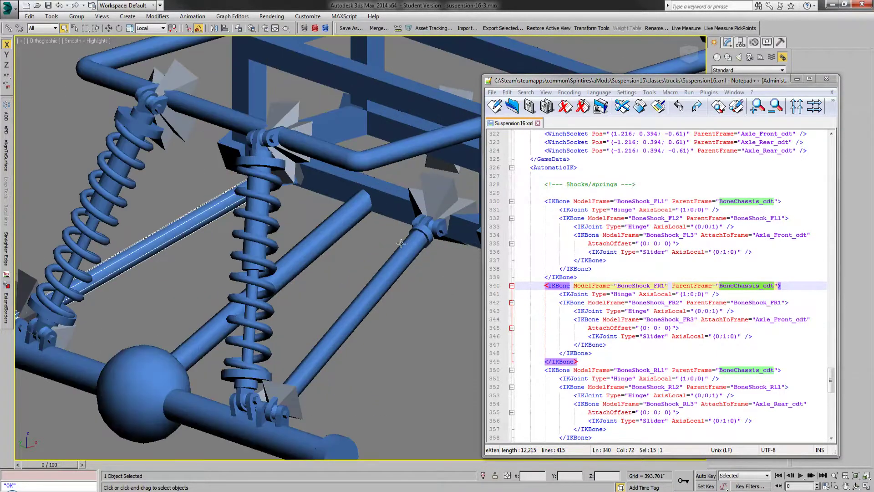
scroll(329, 256, "down", 1)
scroll(350, 265, "up", 1)
scroll(421, 253, "down", 2)
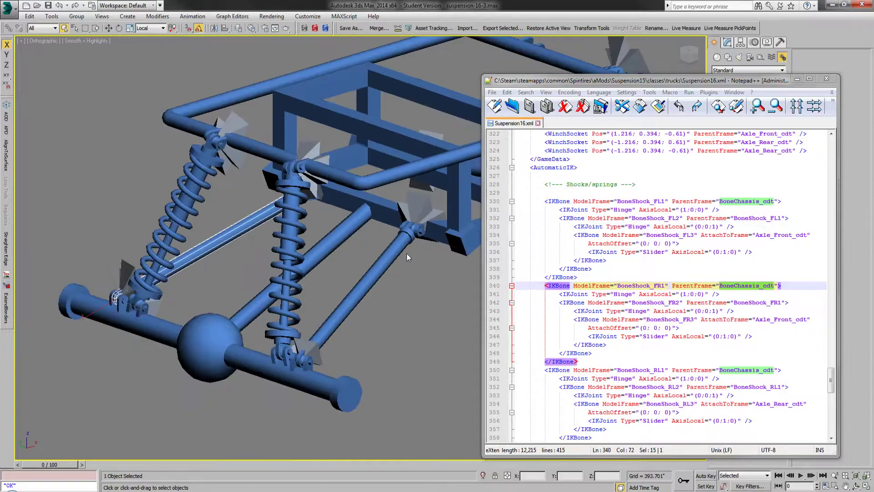
left_click(210, 260)
scroll(199, 275, "down", 2)
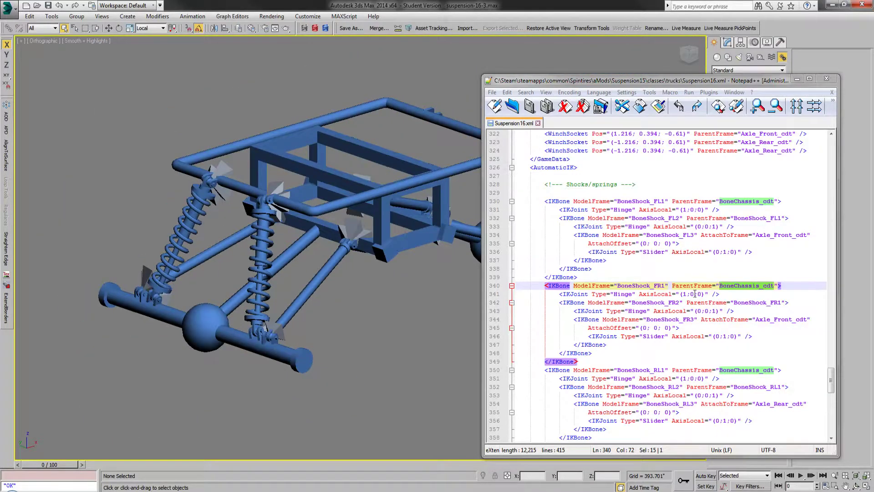
Step: Minimize Notepad++, unhide the ShockFL, Bones and CDT layers, and close the layer manager
left_click(797, 80)
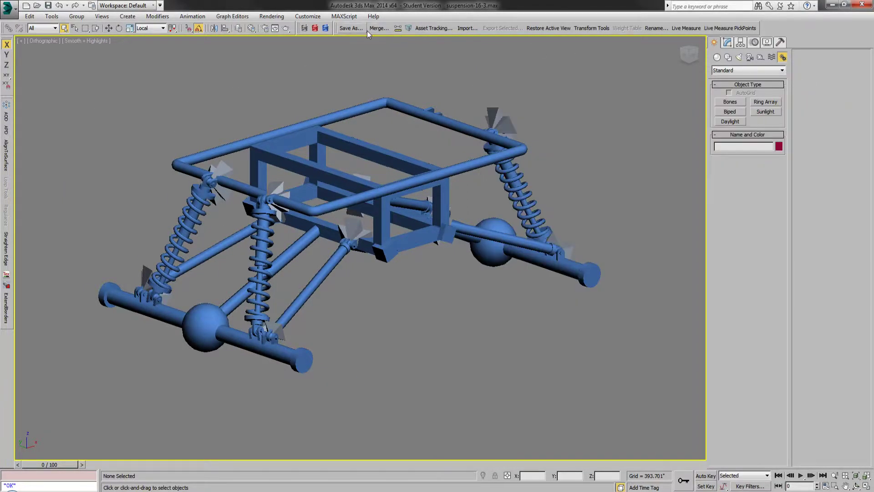
left_click(239, 29)
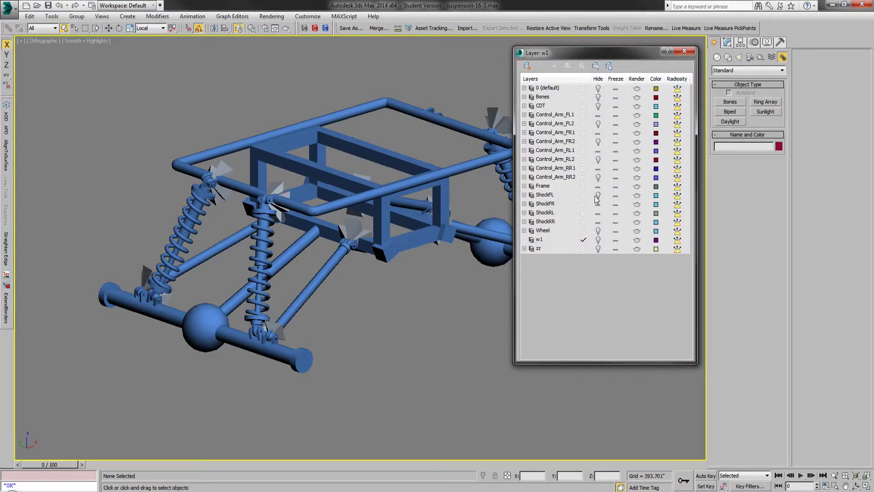
left_click(392, 308)
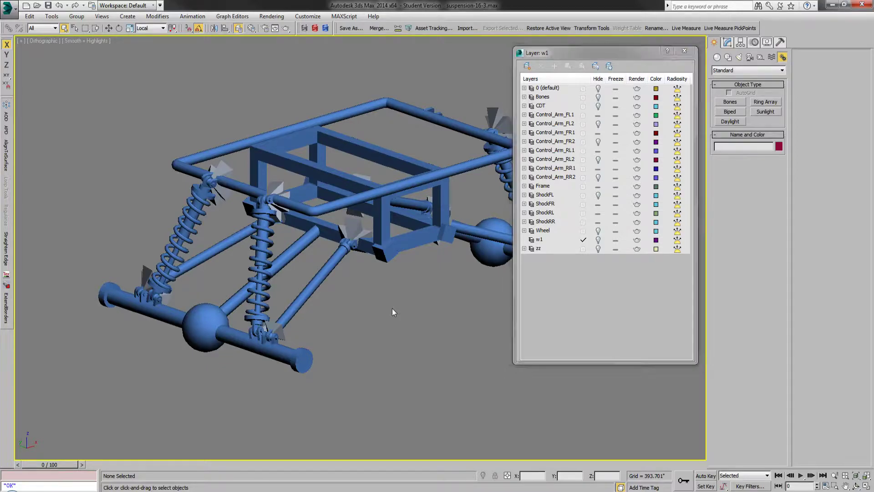
scroll(367, 310, "up", 2)
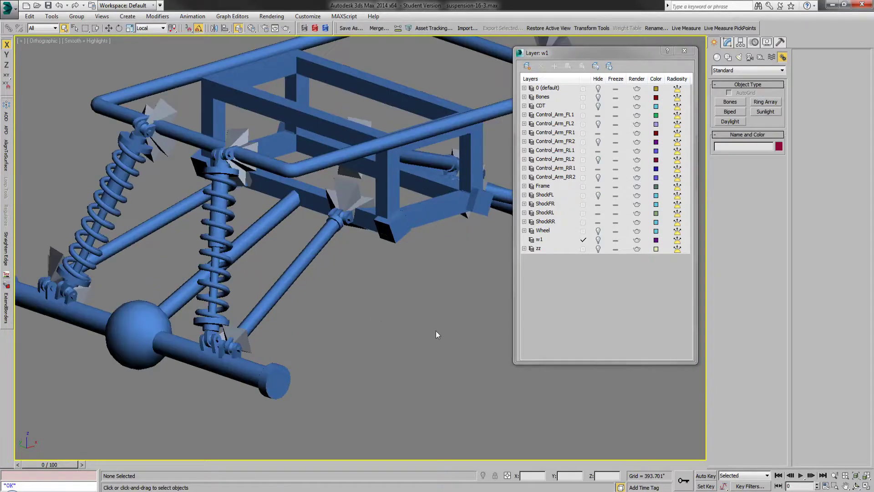
scroll(436, 330, "down", 2)
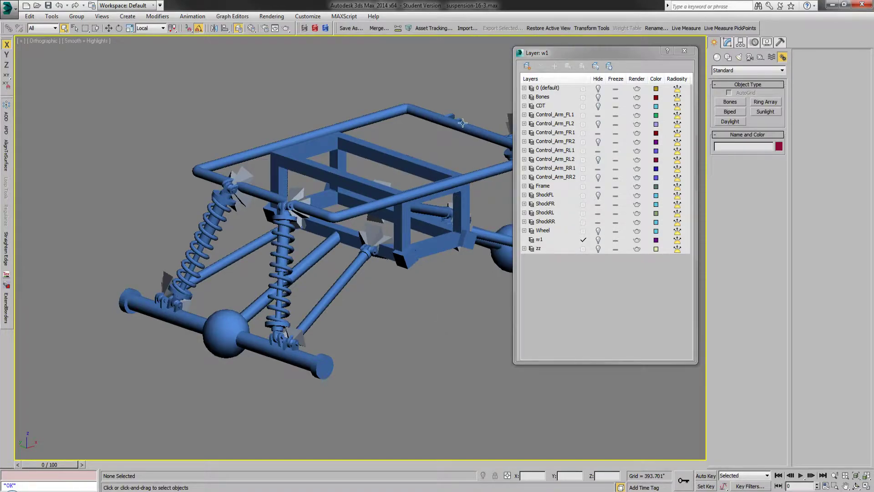
left_click(597, 195)
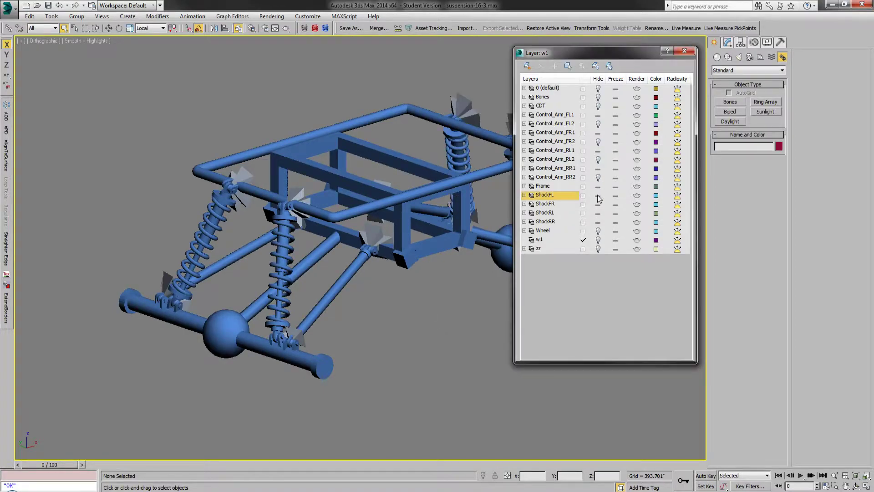
left_click(598, 98)
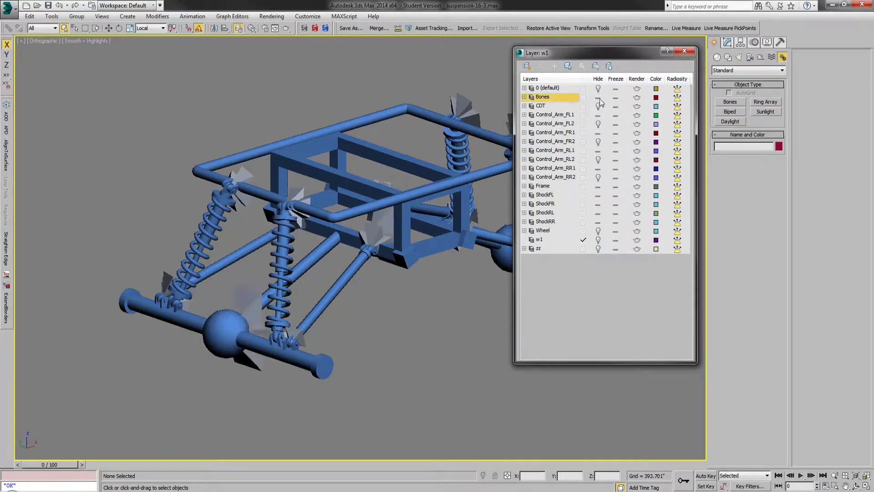
left_click(598, 105)
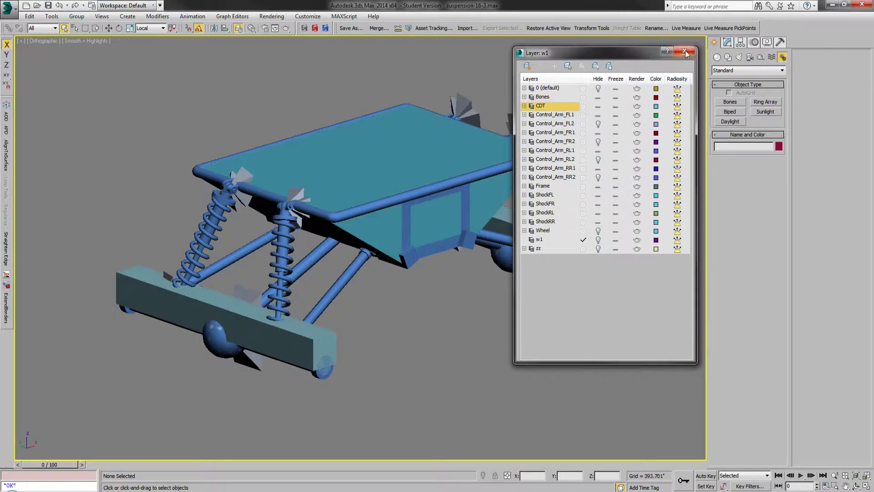
left_click(685, 52)
Step: Check the collision meshes around the rear axle, hide all layers, and unhide only Frame and Bones
scroll(243, 305, "up", 5)
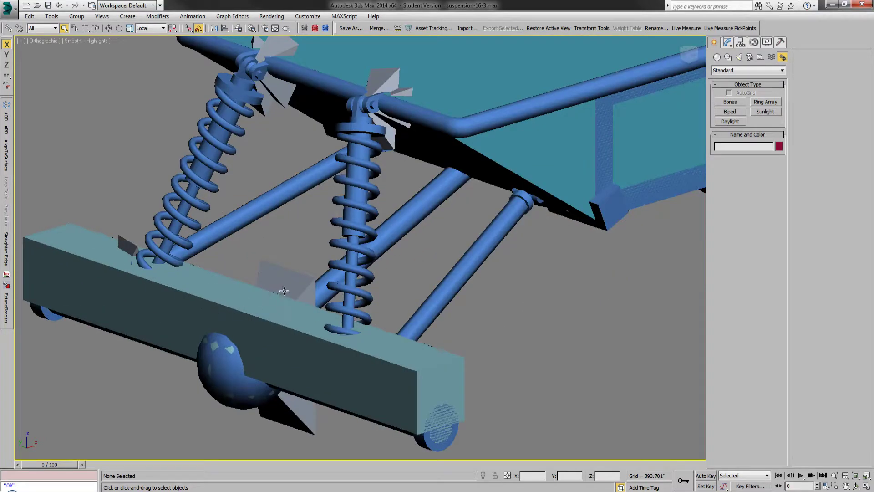
scroll(290, 290, "down", 5)
left_click(238, 28)
left_click(598, 106)
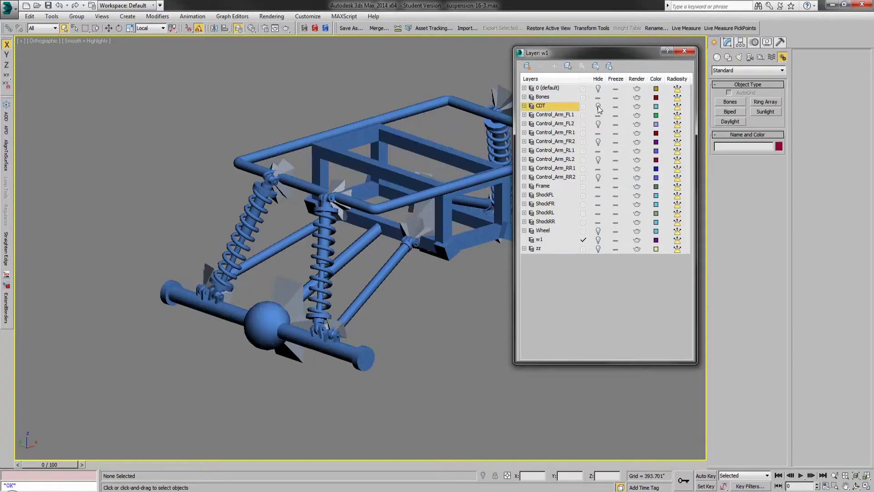
left_click(596, 66)
left_click(598, 187)
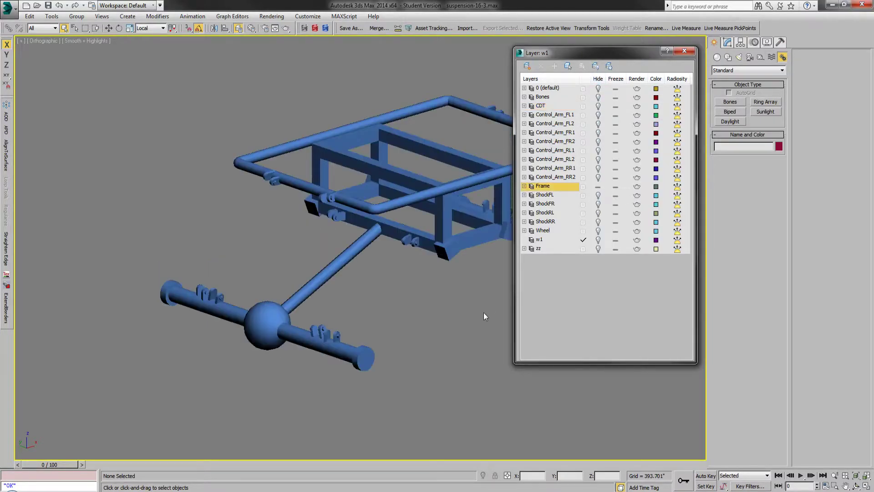
left_click(598, 97)
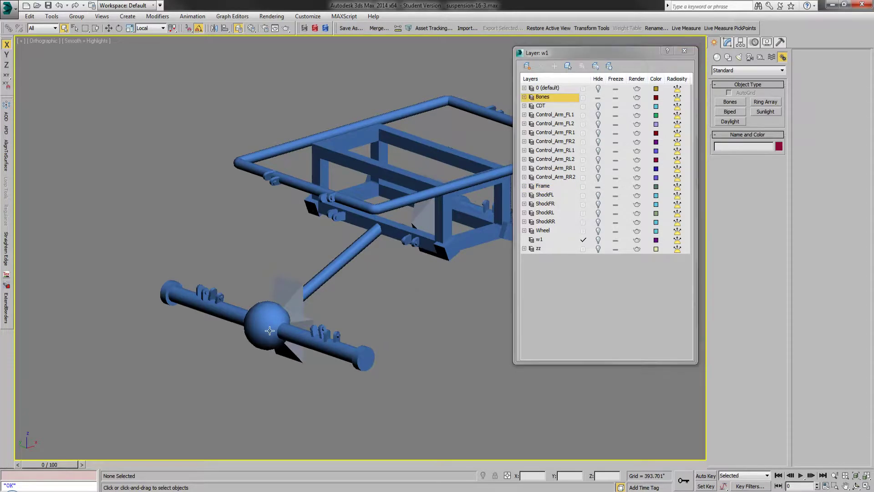
Step: Select the Axle_Rear_cdt bone at the rear axle's centre, followed by the Control_Arm_Rear_cdt bone at the same point
scroll(270, 330, "up", 4)
left_click(328, 268)
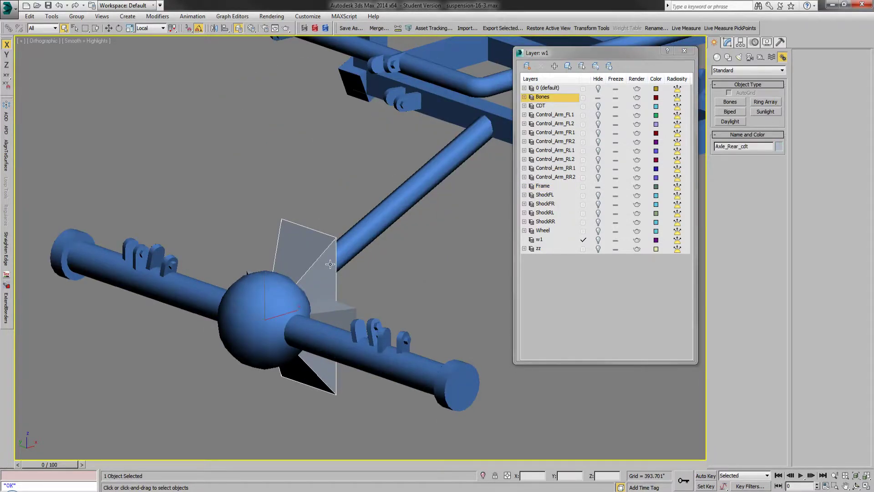
left_click(328, 312)
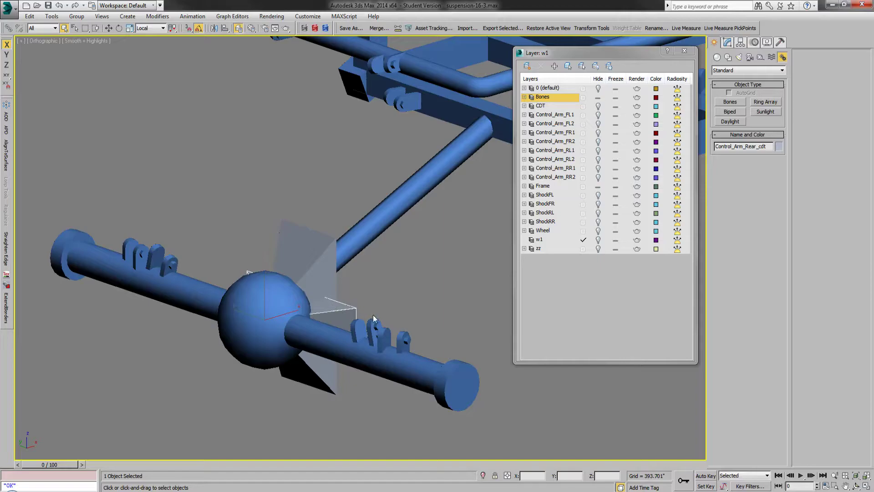
Step: Hide the Frame layer and select the Axle_Rear_cdt bone among the rear axle's bones
scroll(422, 297, "up", 3)
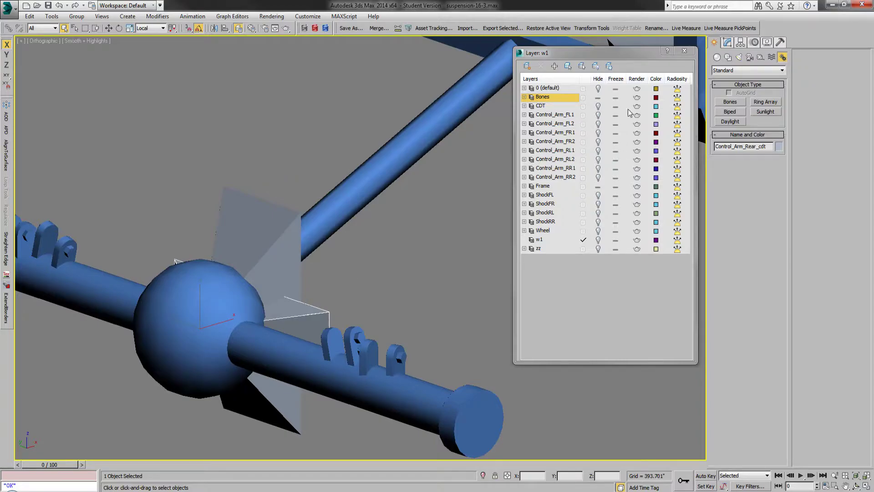
left_click(598, 187)
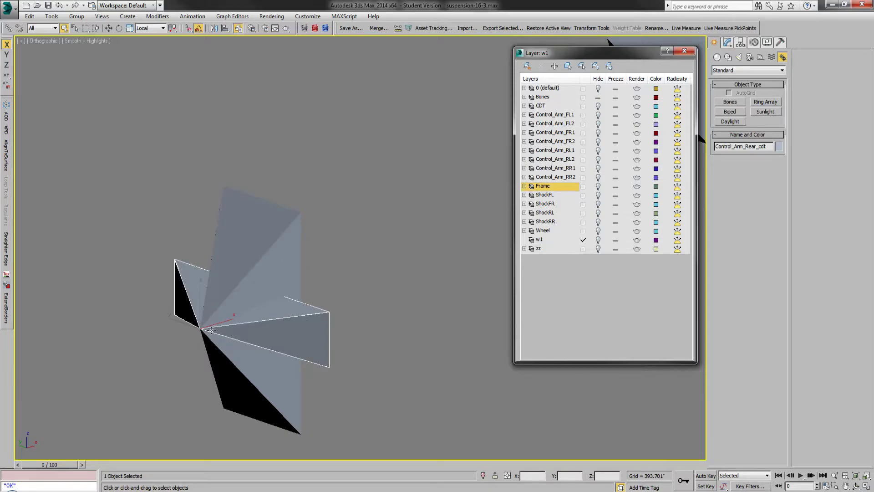
left_click(253, 225)
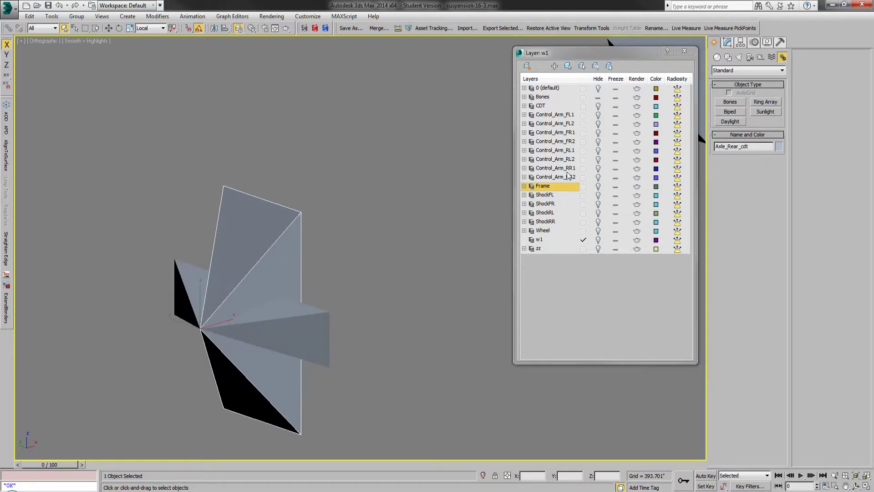
Step: Unhide the Frame and CDT layers and select the long cdt collision box over the rear axle
left_click(598, 187)
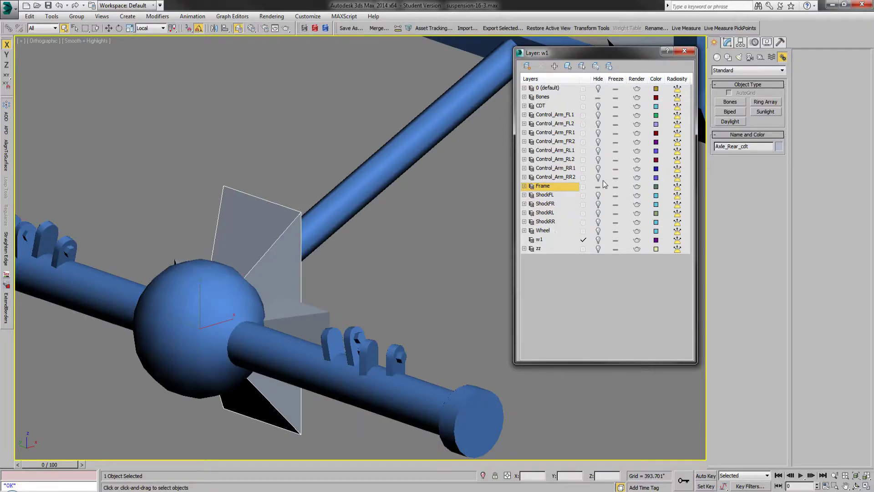
left_click(598, 107)
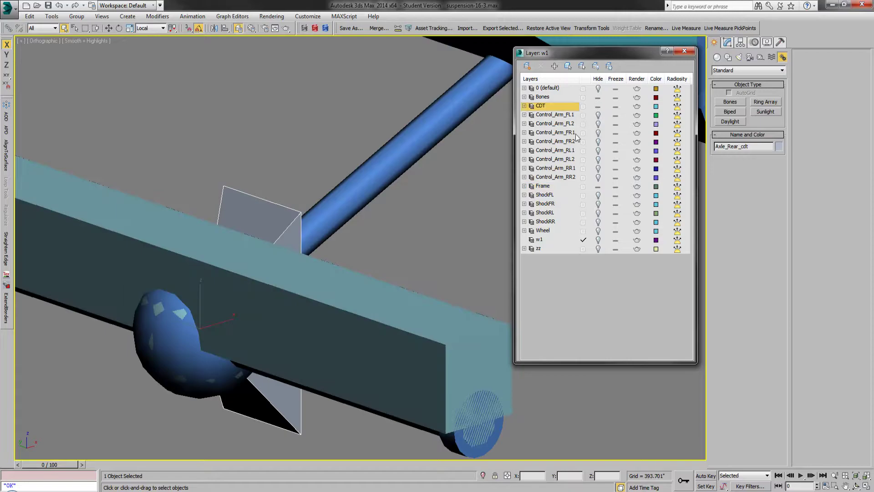
left_click(333, 303)
scroll(266, 278, "down", 4)
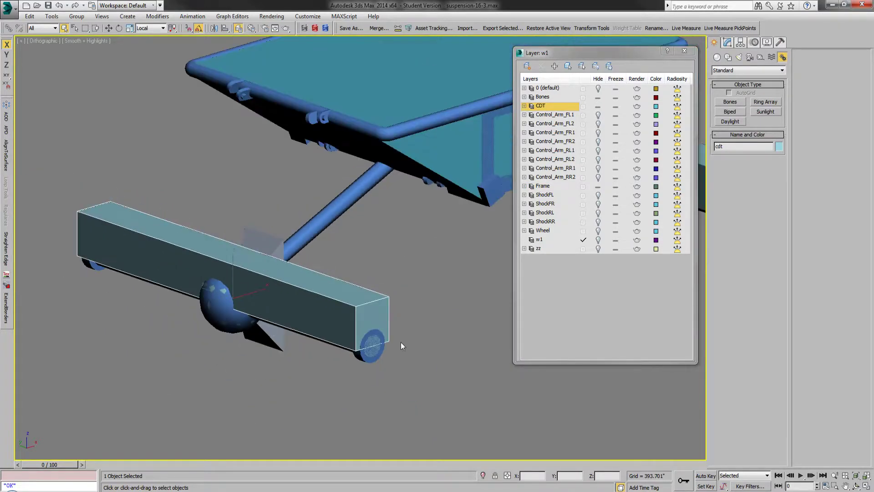
Step: Try the rear axle's collision box at 73.44" length, at 13.512" width, and at reduced width and height, undoing each change
left_click(728, 42)
mouse_move(776, 234)
left_mouse_down()
mouse_move(776, 214)
mouse_move(776, 231)
left_mouse_up()
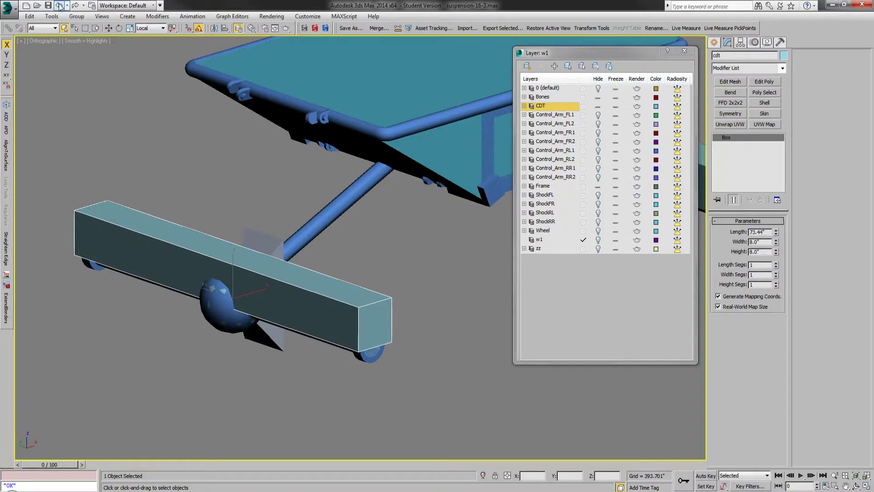
left_click(60, 6)
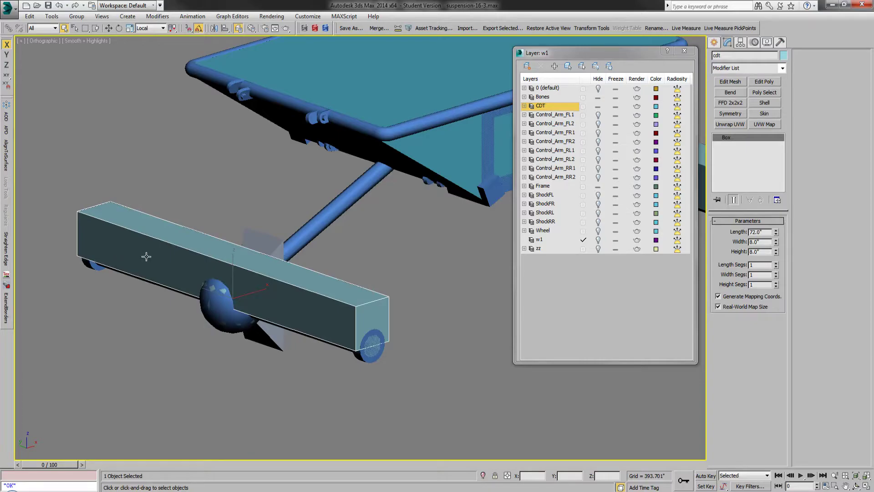
scroll(164, 265, "up", 2)
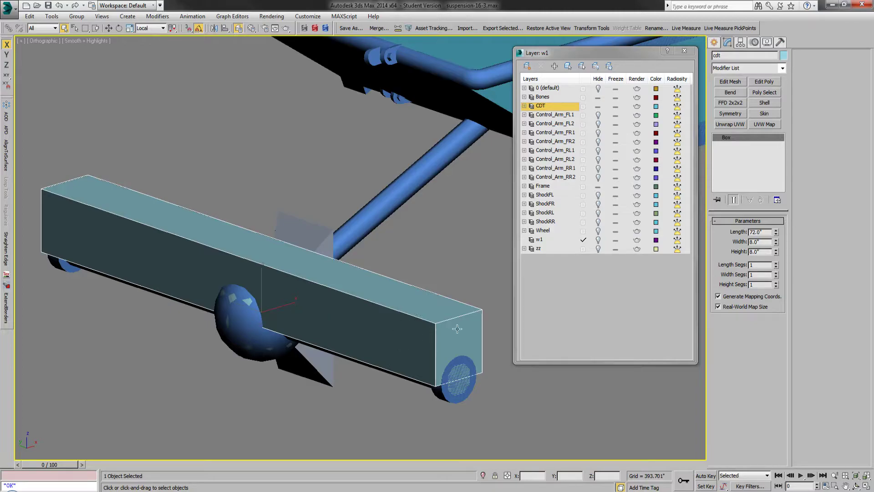
left_click_drag(777, 242, 776, 223)
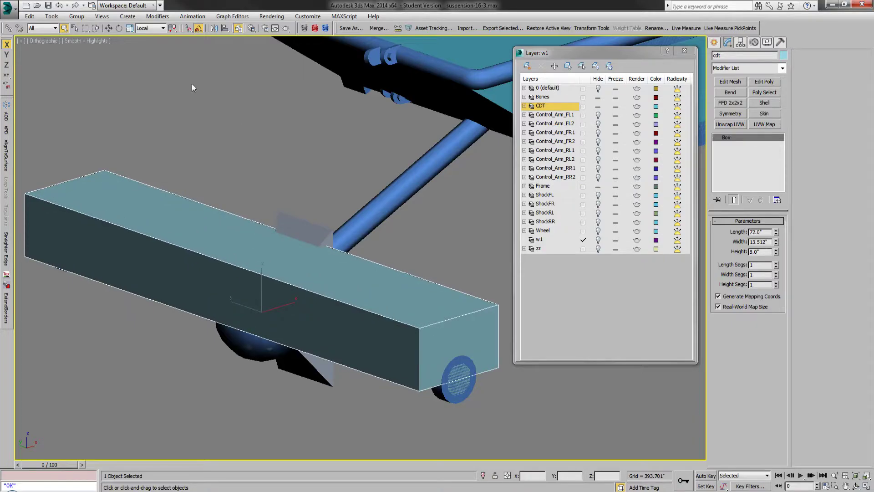
left_click(59, 5)
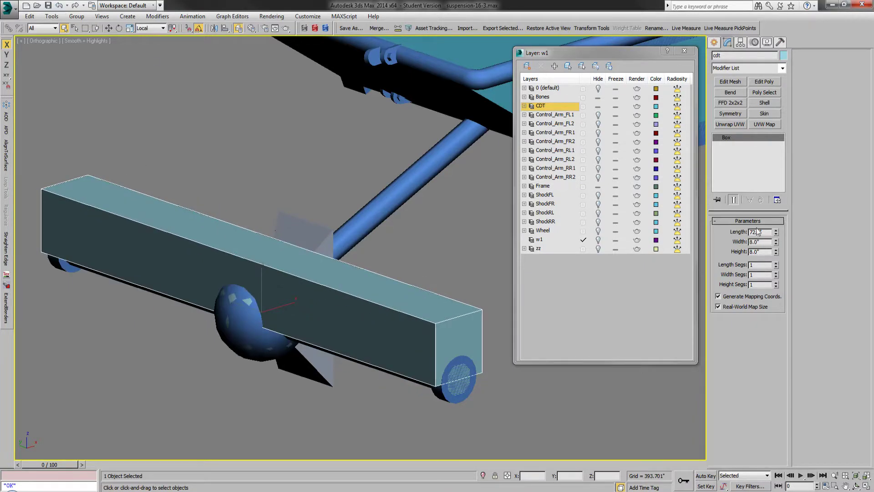
left_click_drag(775, 246, 736, 245)
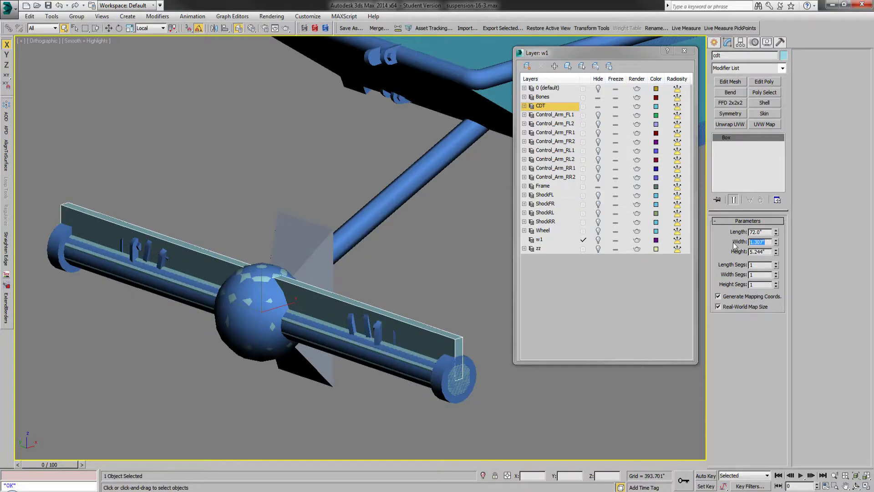
left_click(59, 6)
left_click(59, 6)
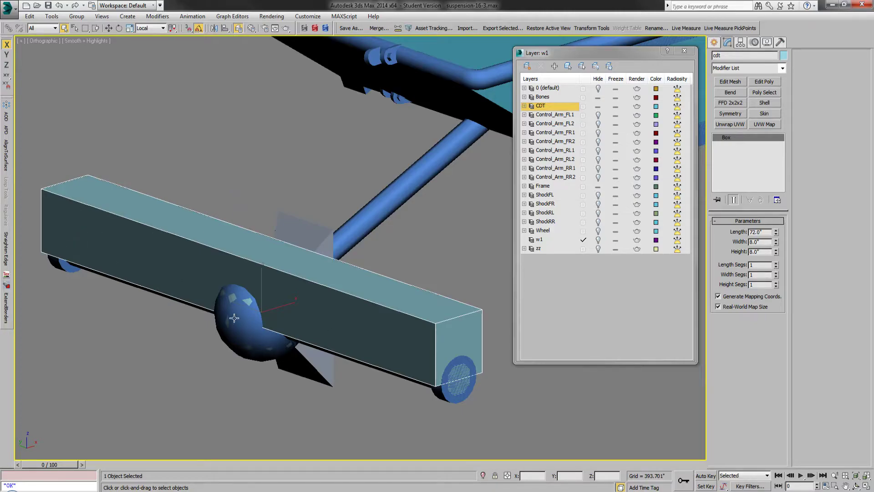
Step: Hide the Frame layer and clear the selection, with the rear axle's collision meshes shown enlarged in the front view
left_click(685, 51)
key("f")
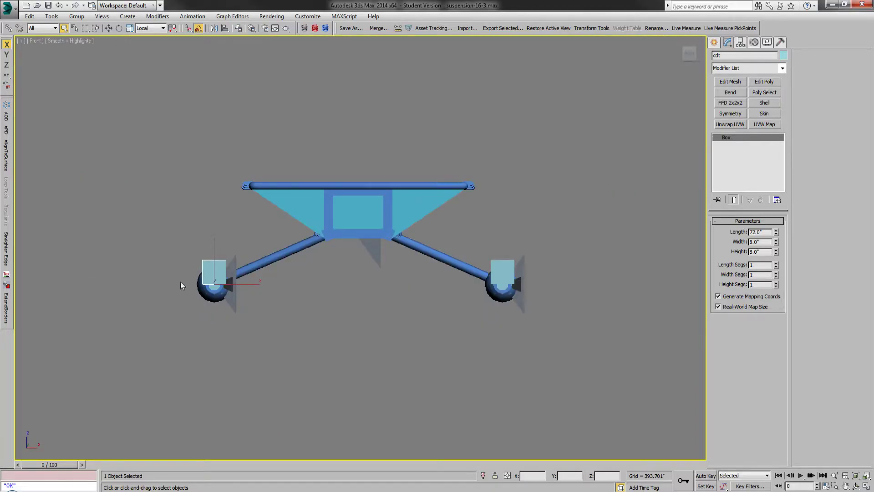
scroll(181, 285, "up", 4)
left_click(240, 29)
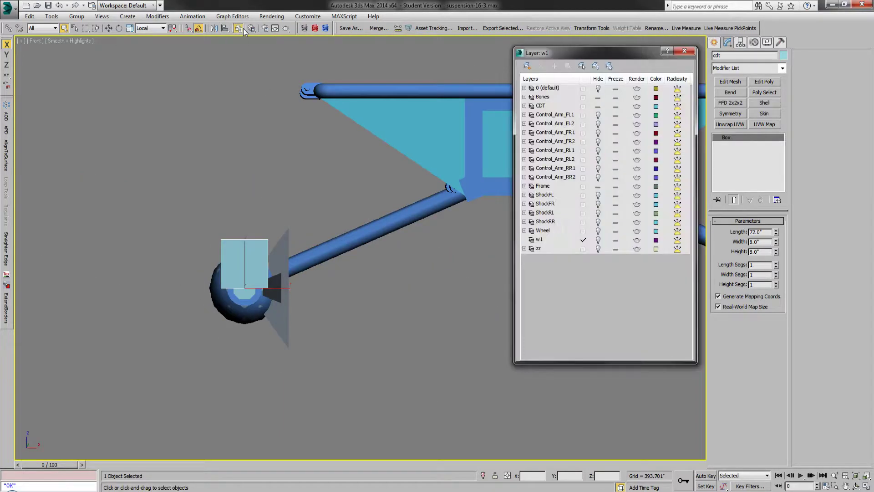
left_click(597, 187)
left_click(382, 332)
scroll(183, 254, "up", 4)
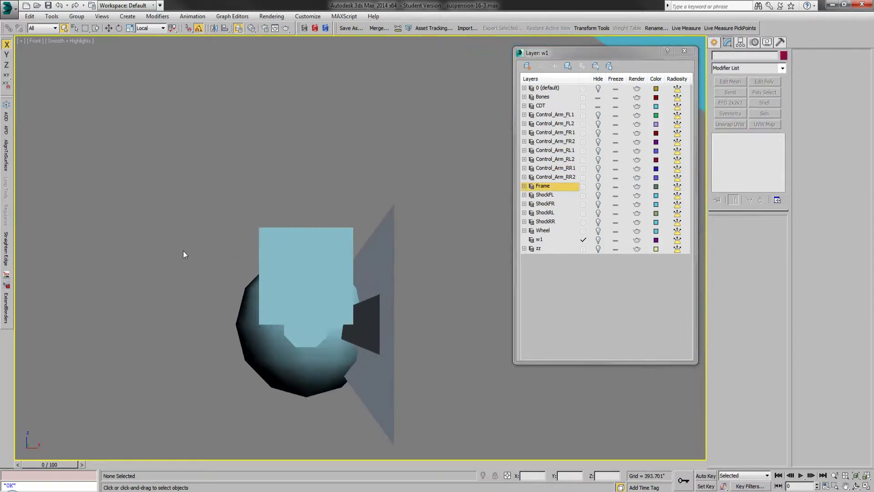
Step: Hide the axle-shaped collision mesh at the rear axle and select the box-shaped cdt mesh to examine it in a rotated view
left_click(250, 335)
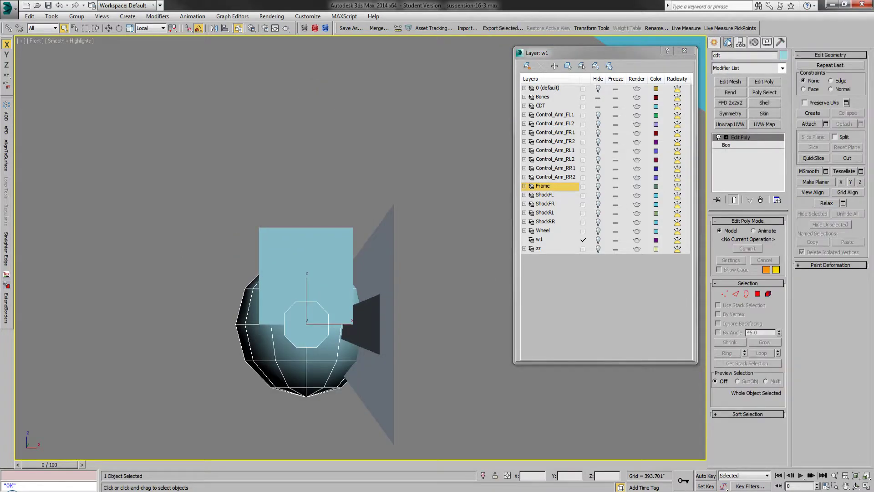
left_click(715, 42)
right_click(277, 192)
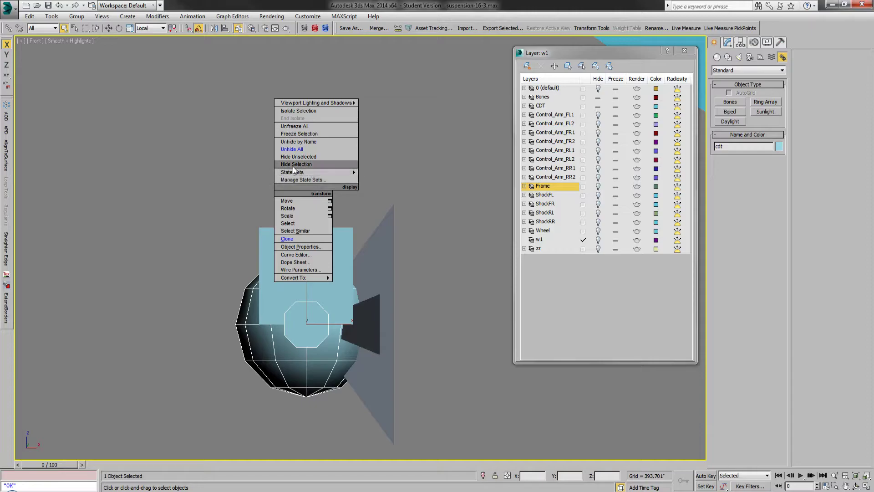
left_click(293, 165)
middle_click_drag(301, 257, 307, 259, "alt")
left_click(308, 259)
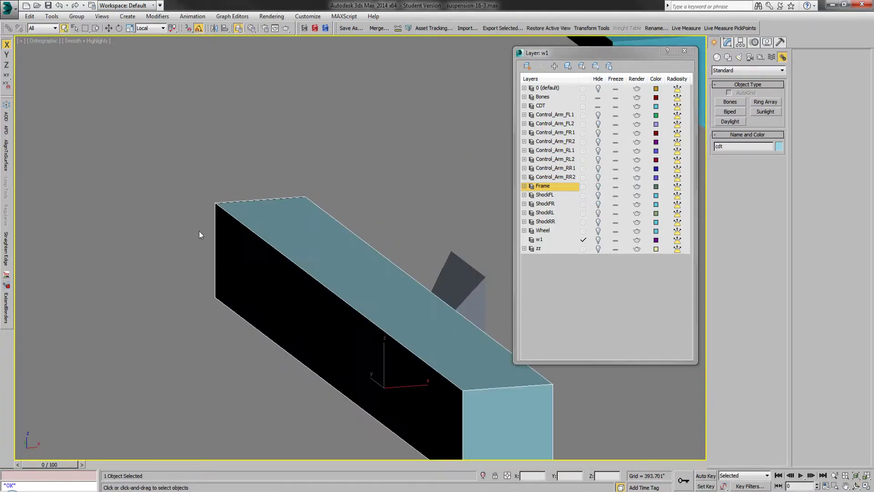
scroll(198, 230, "down", 3)
scroll(267, 296, "up", 2)
key("ctrl+r")
mouse_move(321, 308)
middle_mouse_down("alt")
mouse_move(310, 280)
mouse_move(332, 315)
middle_mouse_up("alt")
scroll(348, 303, "down", 2)
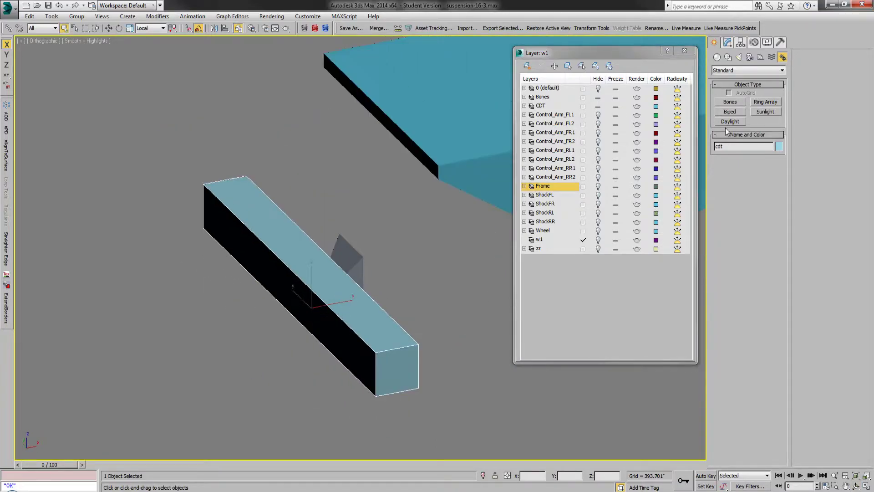
Step: Start the standard Box primitive and make CDT the current layer
left_click(717, 57)
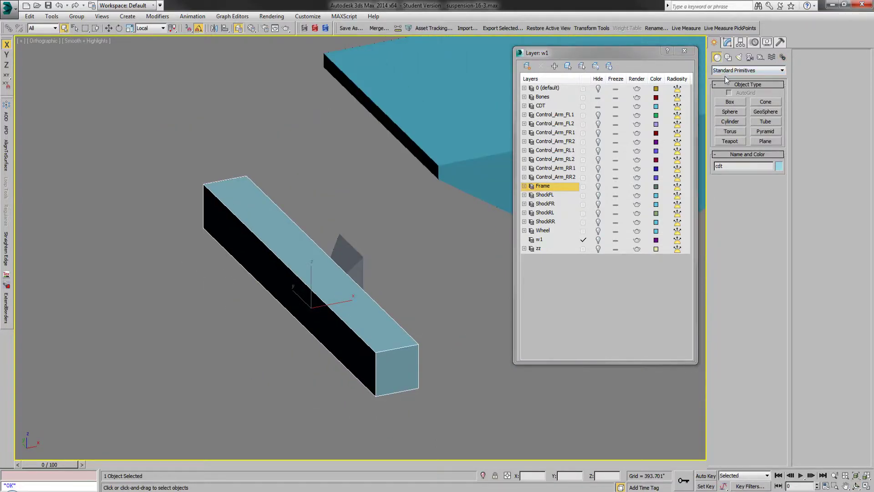
left_click(731, 102)
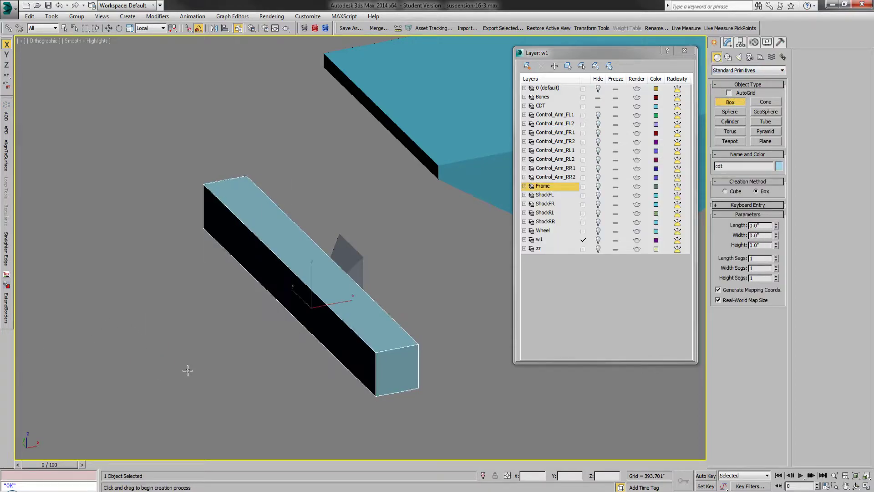
left_click(583, 107)
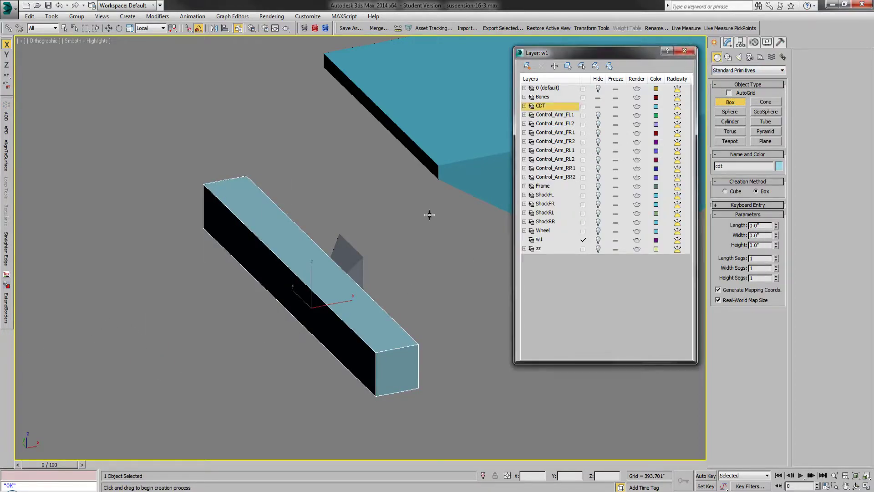
left_click(583, 106)
Step: Draw a sample box about 20 × 9 × 9.3 inches beside the rear axle's collision box, then delete it
left_click_drag(150, 315, 215, 363)
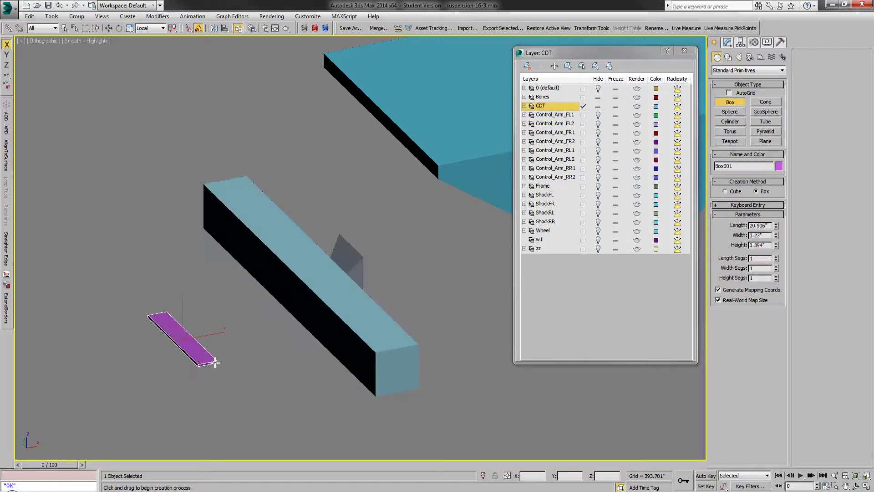
right_click(216, 314)
left_click_drag(154, 314, 251, 350)
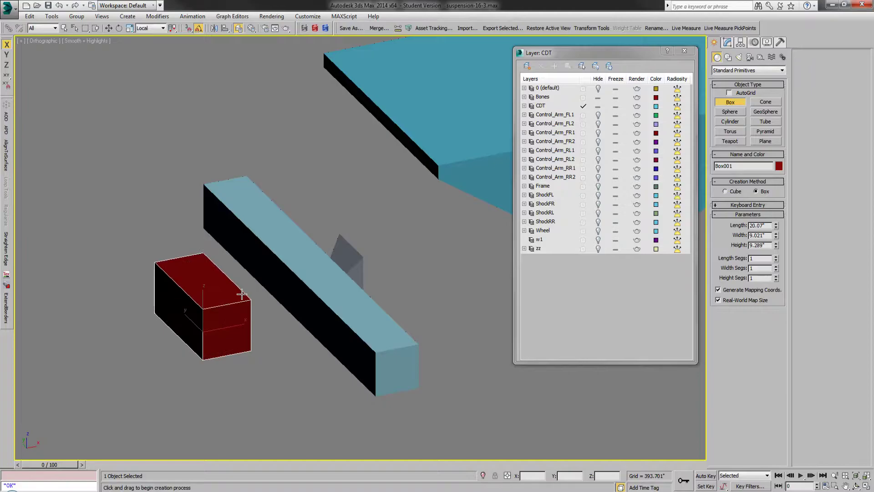
right_click(241, 294)
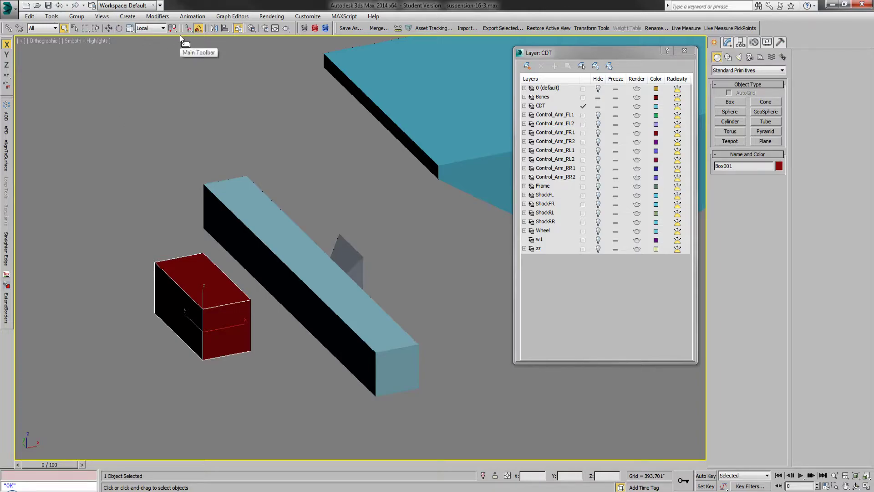
key("Delete")
Step: Unhide all objects, select the rear axle's collision box, and close the layer manager
right_click(231, 233)
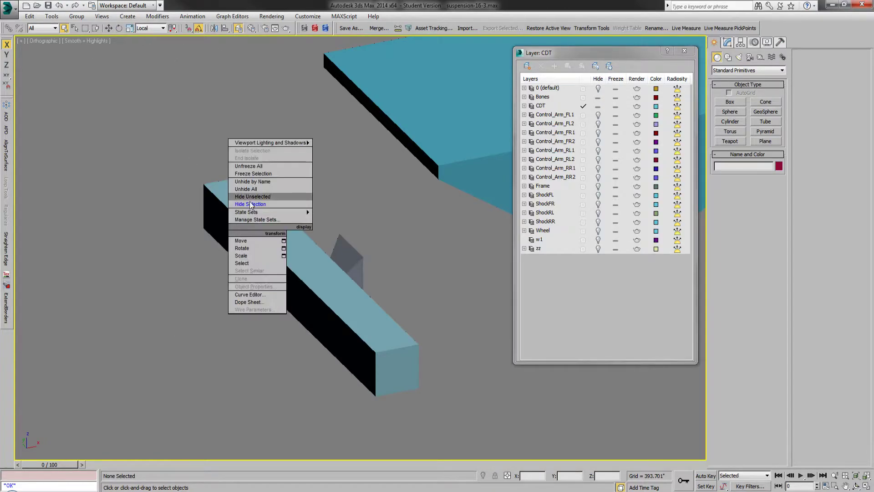
left_click(248, 189)
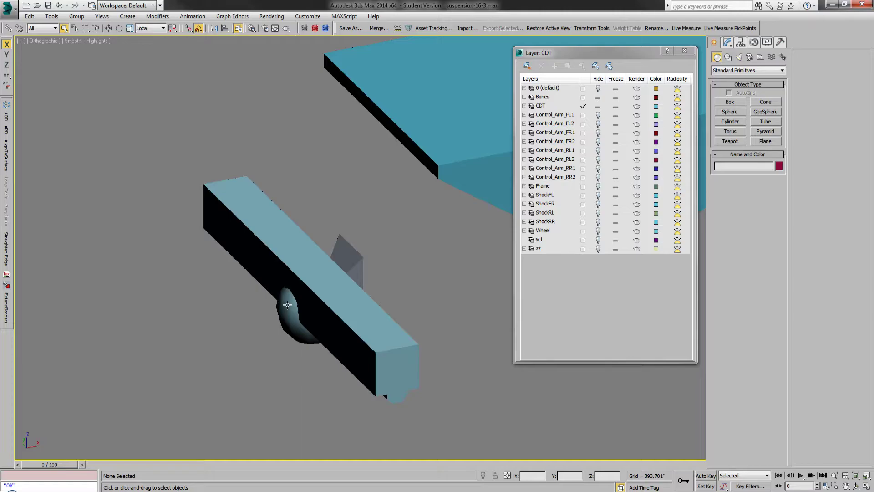
left_click(356, 306)
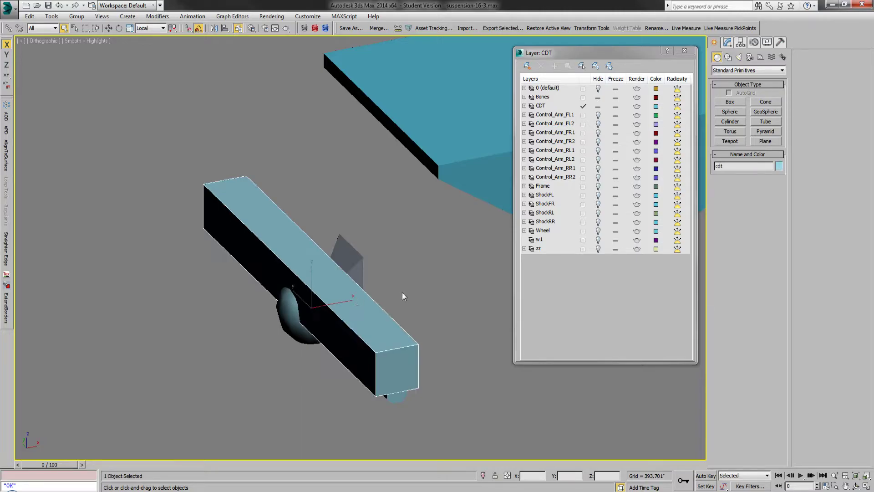
left_click(684, 50)
Step: Examine how the rear axle's collision box sits against the round axle mesh from the front and an angled view, then deselect it
key("f")
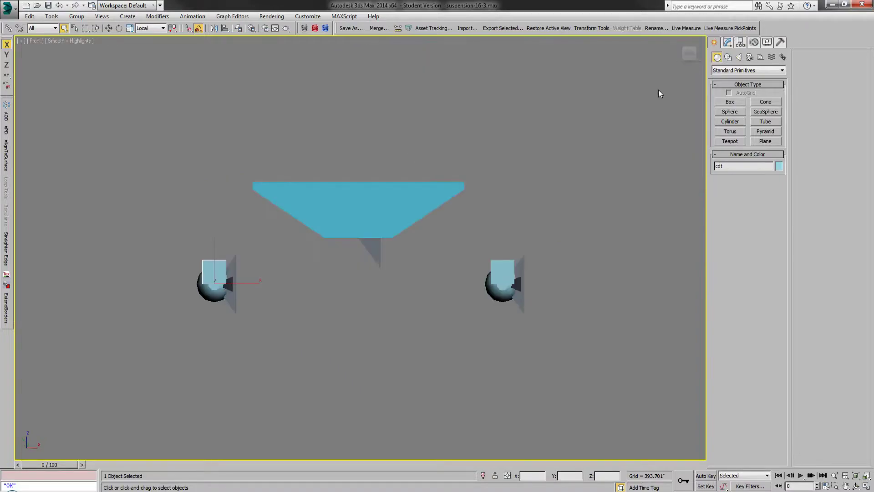
scroll(201, 265, "up", 5)
key("ctrl+r")
left_click_drag(250, 278, 306, 274)
right_click(310, 276)
scroll(466, 296, "down", 2)
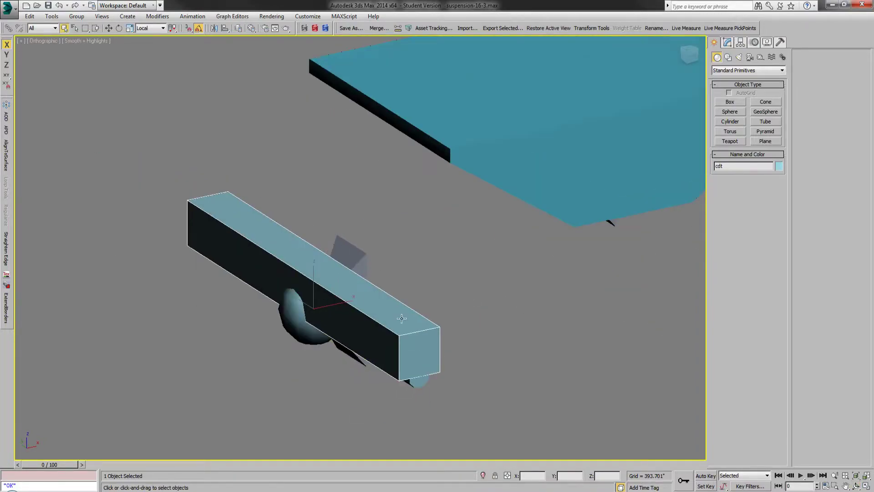
left_click(295, 368)
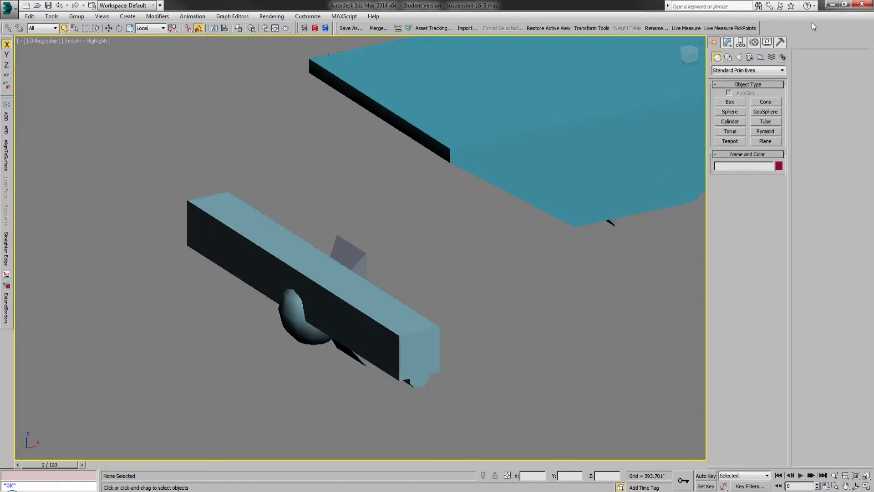
Step: Switch to the Spintires Editor, collapse the Suspension15 folder, and expand the Bregel LandCrusher BC mod folder
left_click(832, 5)
double_click(400, 17)
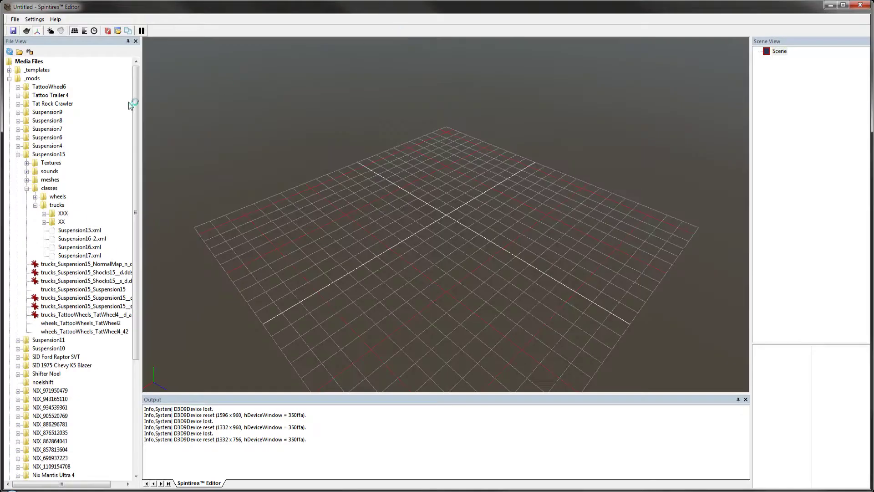
left_click(18, 154)
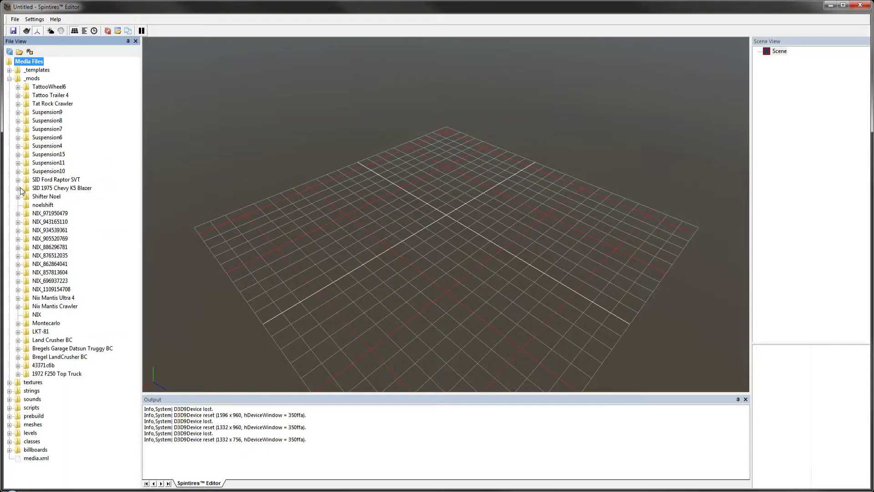
left_click(19, 356)
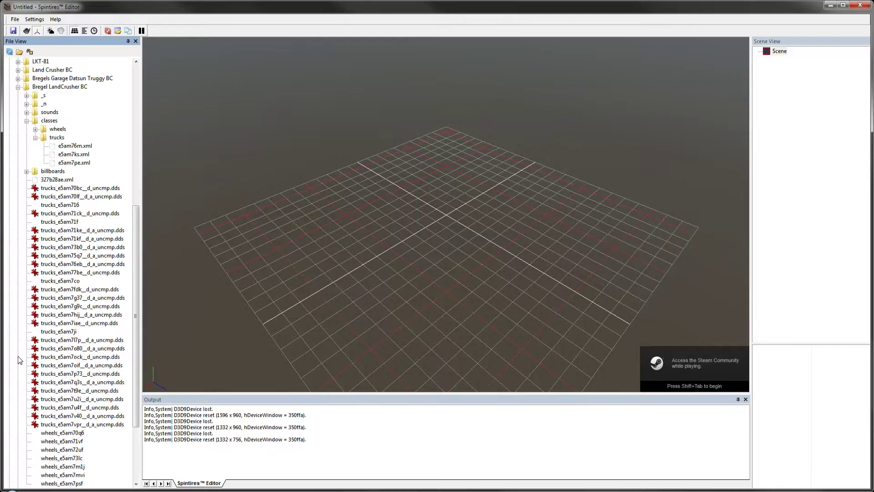
Step: Open the Bregel LandCrusher BC truck files e5am7pe.xml, e5am76m.xml and e5am7ks.xml, and inspect the crawler model up close
double_click(78, 163)
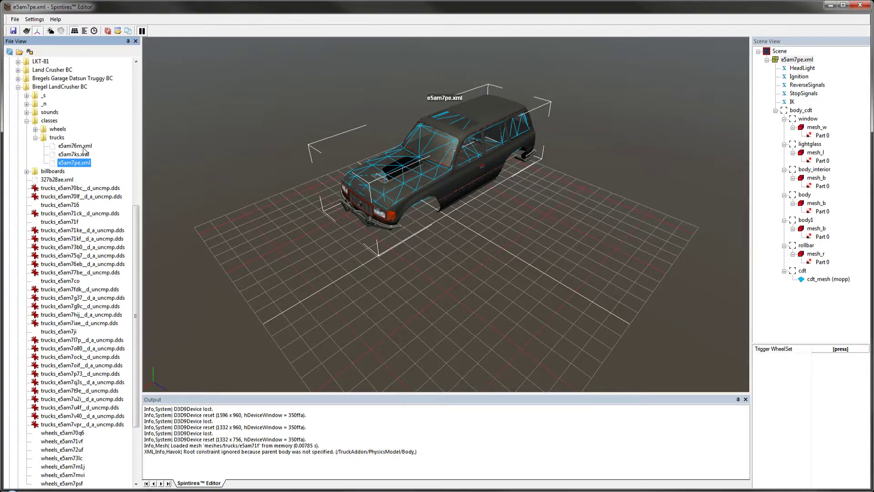
left_click(82, 146)
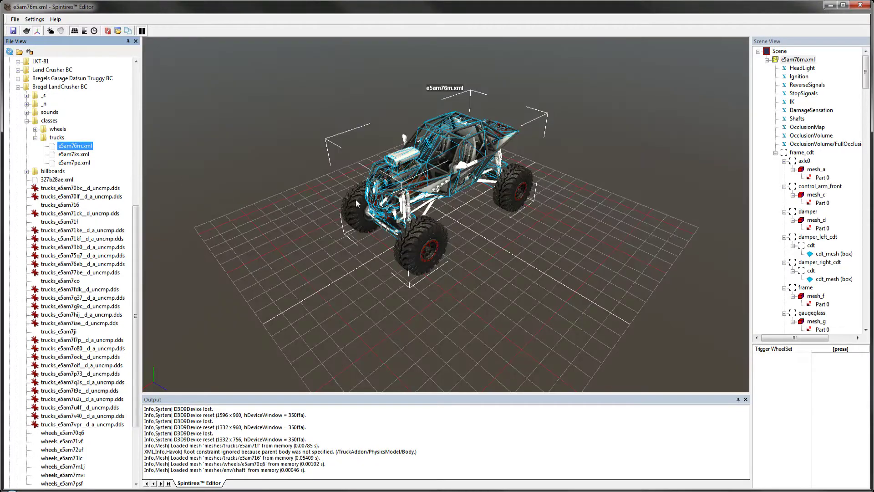
middle_click_drag(384, 195, 393, 178)
scroll(393, 179, "up", 2)
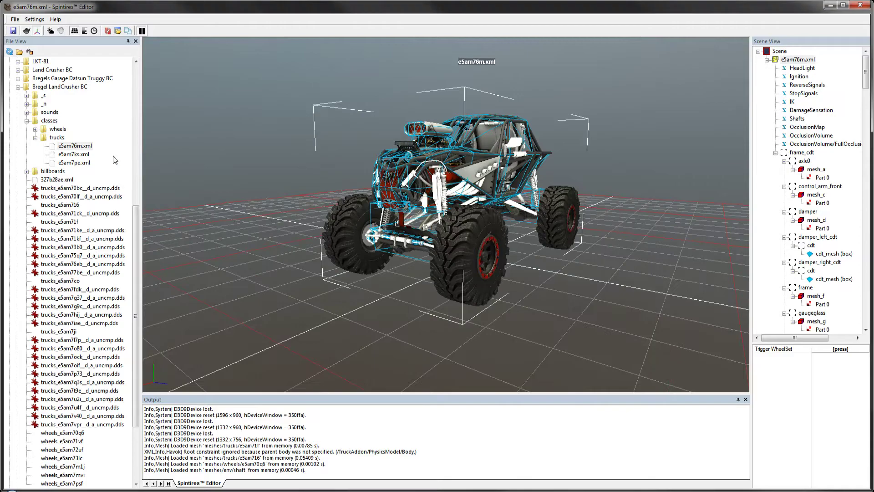
left_click(84, 154)
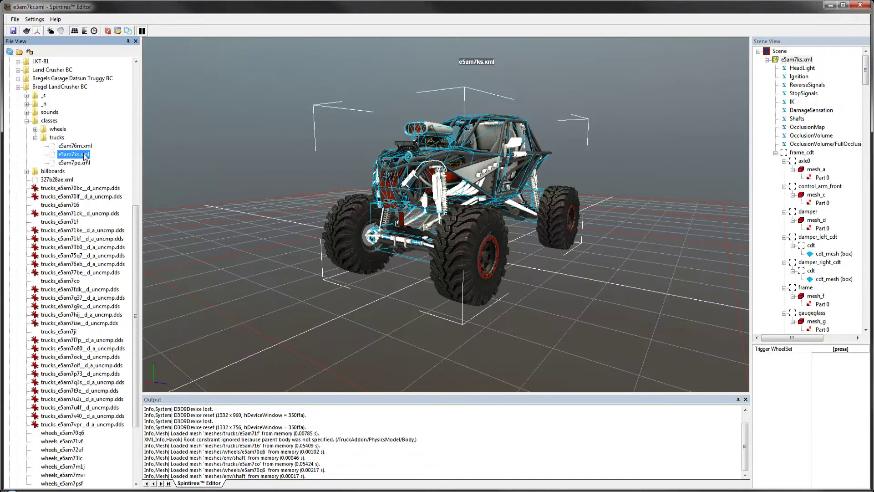
Step: Select the crawler's engine mesh and examine the collision wireframes around the front axle and wheels up close from several angles
left_click(441, 191)
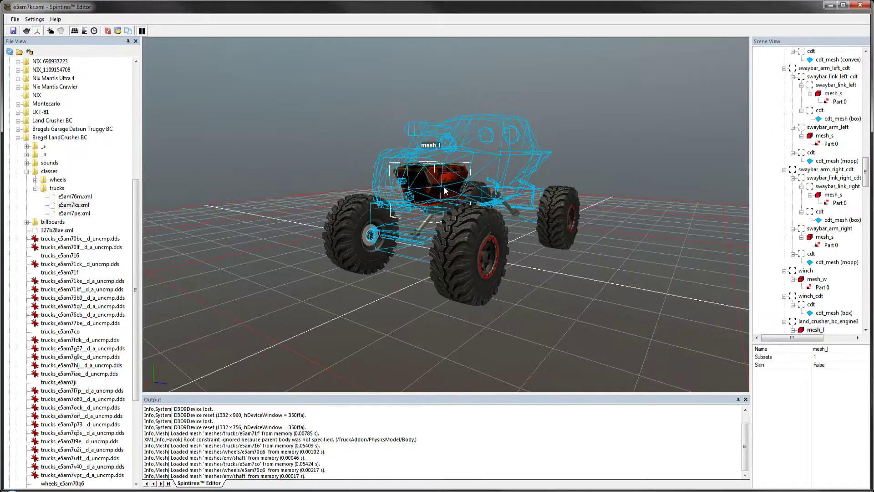
scroll(415, 210, "up", 2)
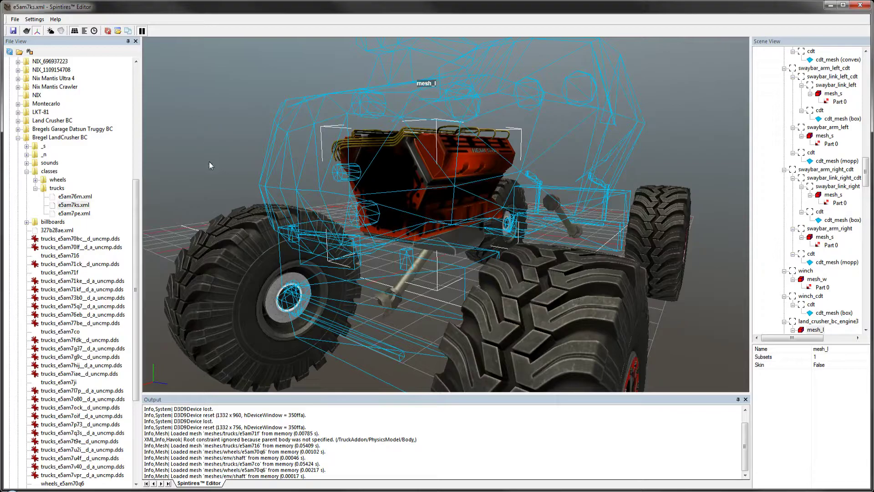
scroll(337, 390, "up", 4)
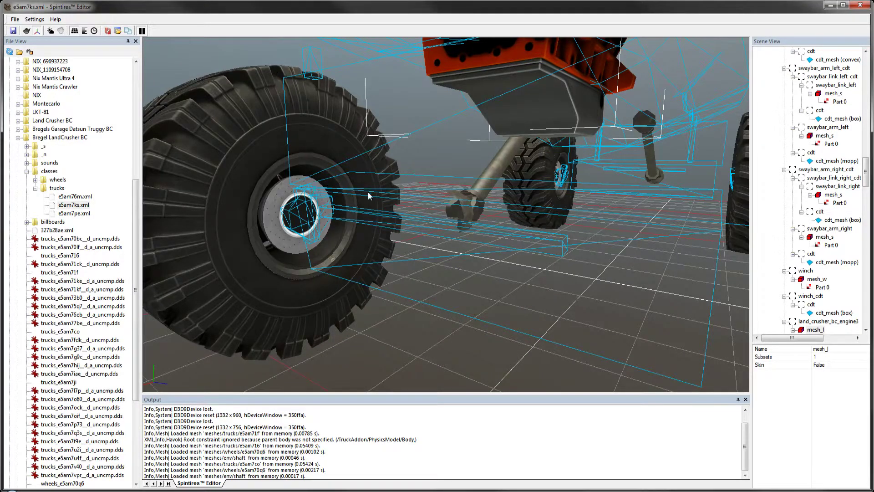
middle_click_drag(219, 265, 238, 263)
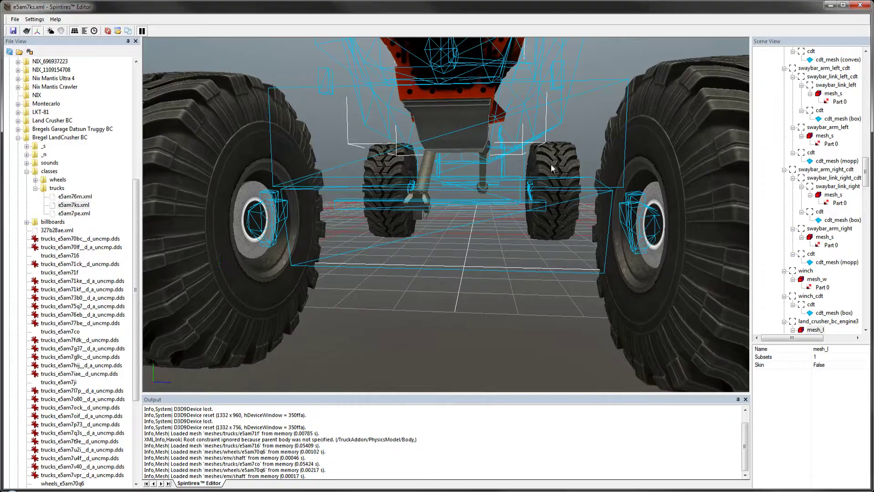
middle_click_drag(175, 319, 222, 117)
middle_click_drag(190, 264, 152, 256)
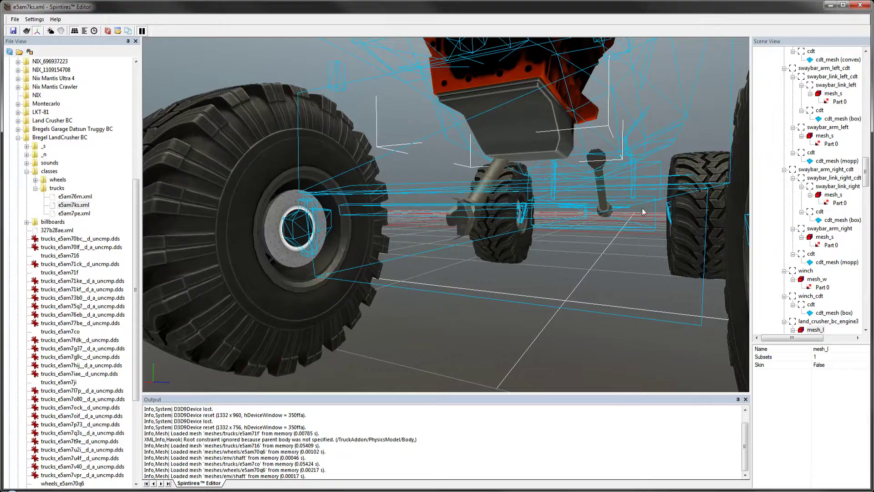
middle_click_drag(235, 266, 242, 269)
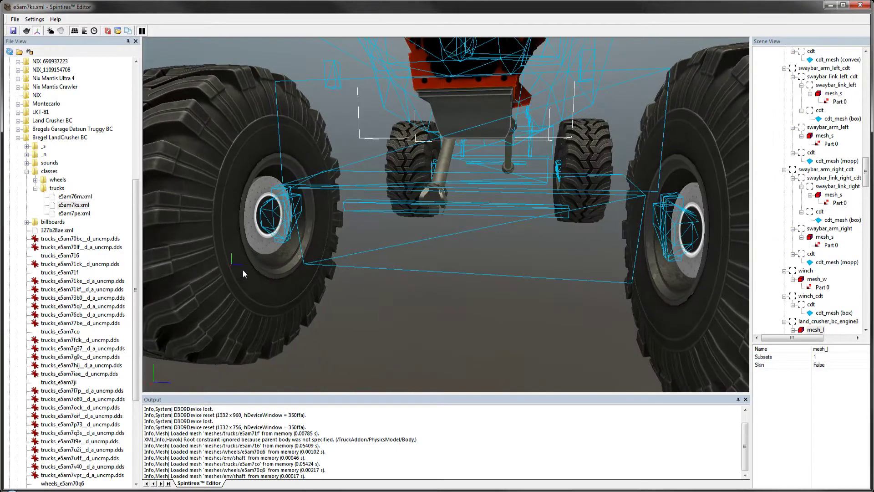
scroll(242, 269, "down", 3)
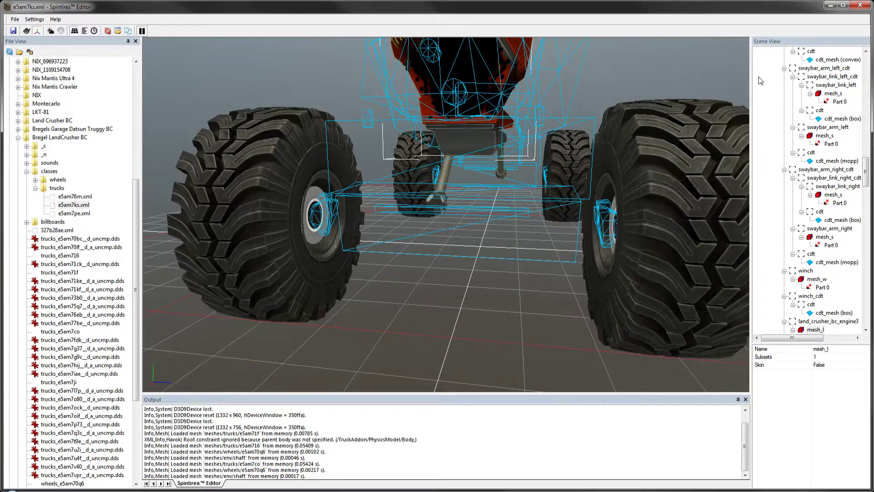
Step: Close the Spintires Editor, return to 3ds Max, and open suspension-15-7.max from the Suspension6 scenes folder
left_click(860, 5)
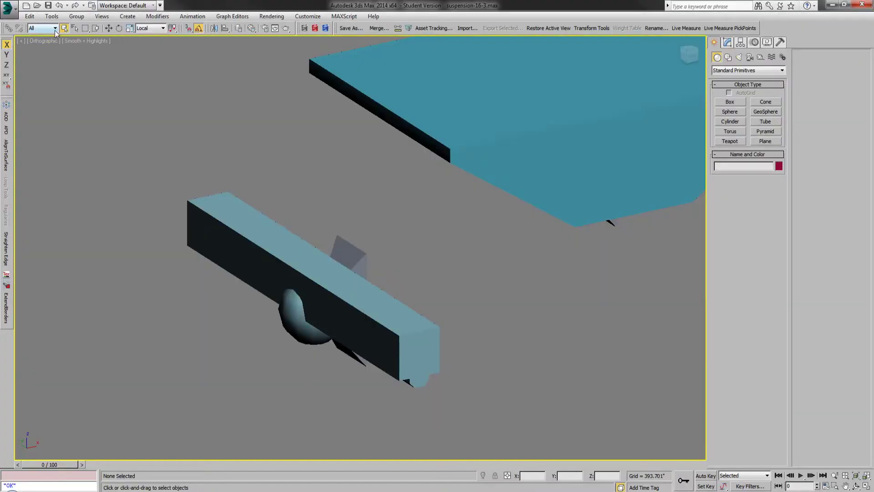
left_click(48, 6)
left_click(8, 8)
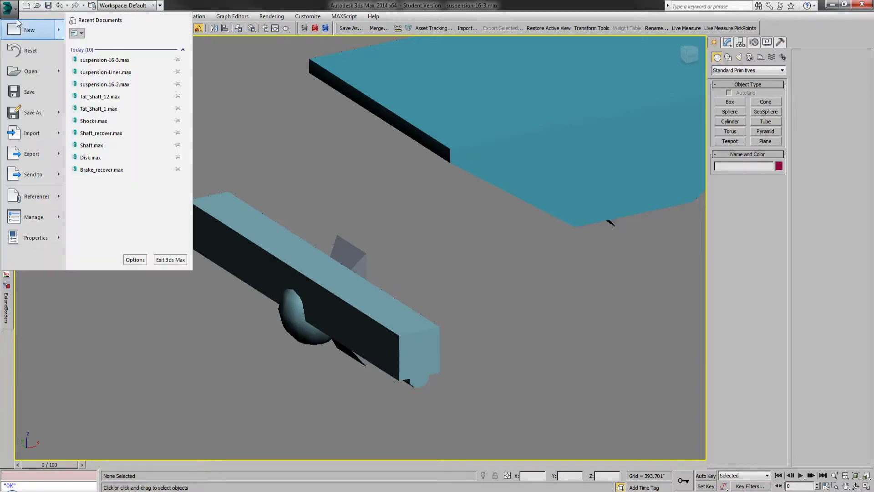
mouse_move(39, 36)
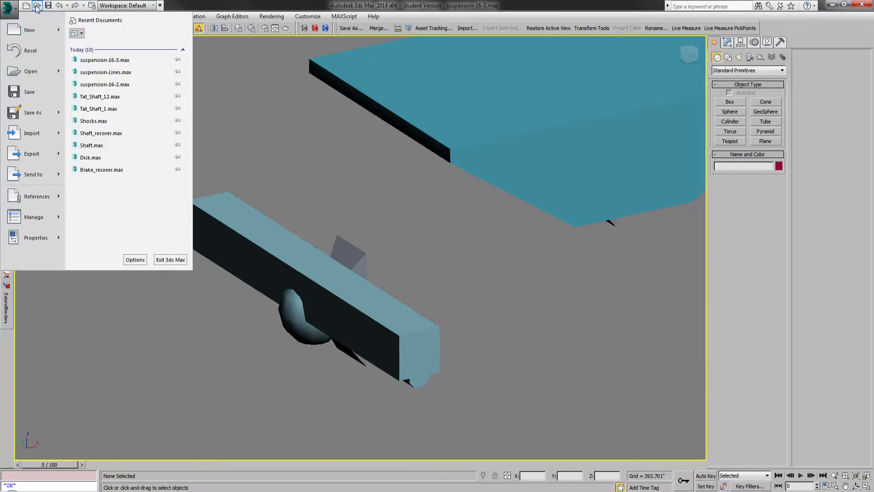
left_click(30, 71)
scroll(219, 267, "down", 2)
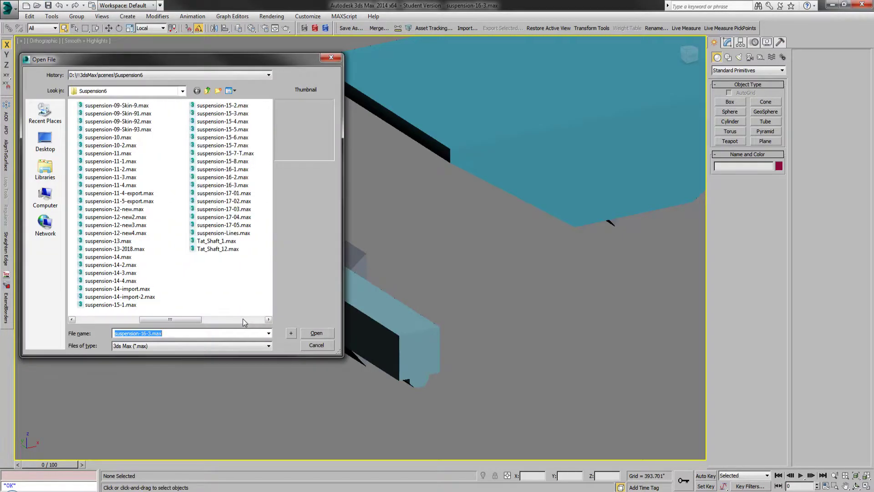
double_click(242, 147)
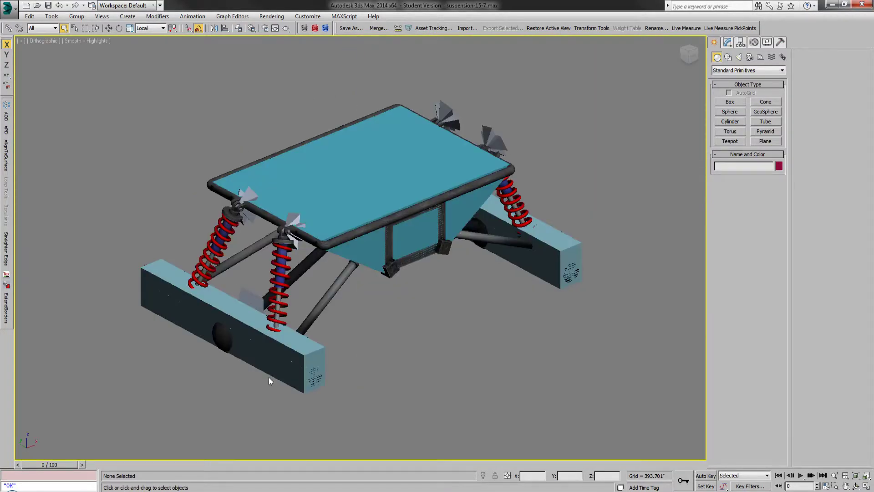
Step: Select the lower cdt collision box on the nearer axle and inspect how it fits around the axle up close
left_click(265, 369)
scroll(174, 341, "up", 5)
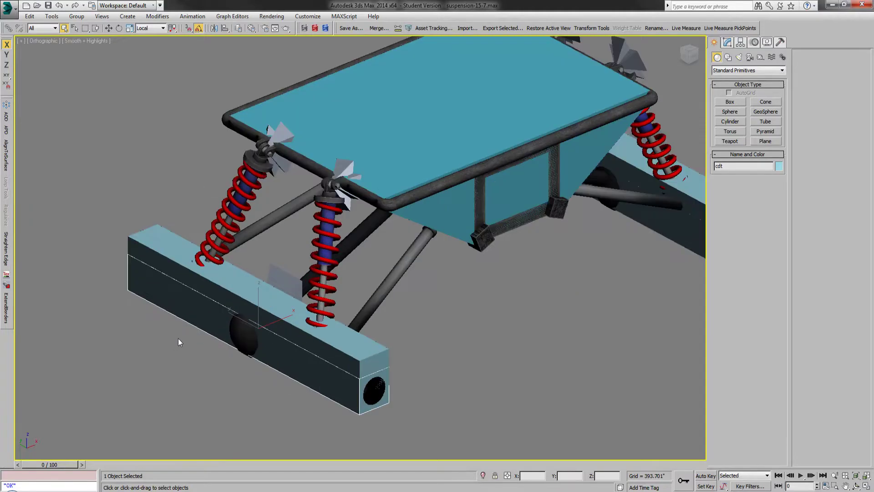
left_click(411, 357)
left_click(395, 406)
left_click(417, 372)
left_click(401, 407)
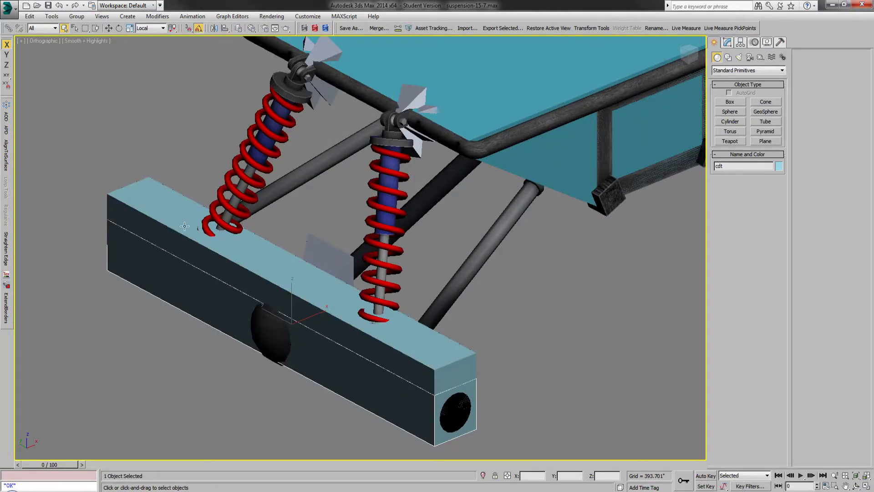
Step: Reopen the recent scene suspension-16-3.max without saving changes to the current one
left_click(8, 7)
left_click(109, 72)
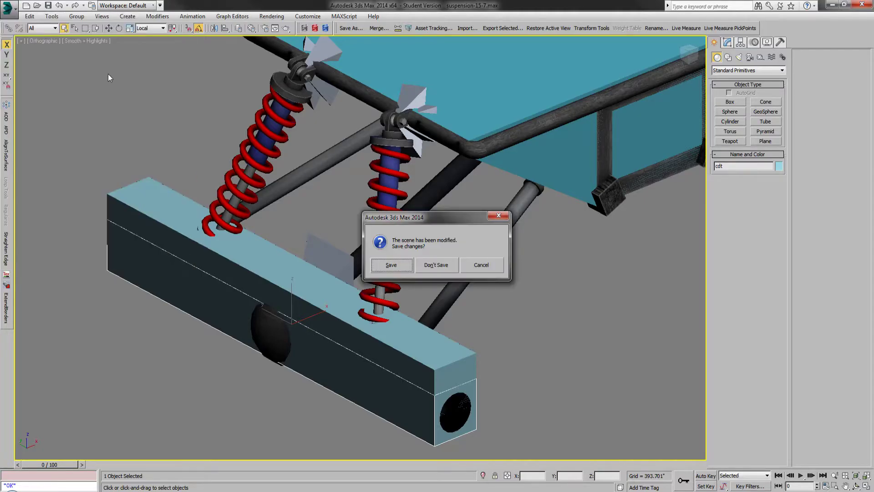
left_click(456, 267)
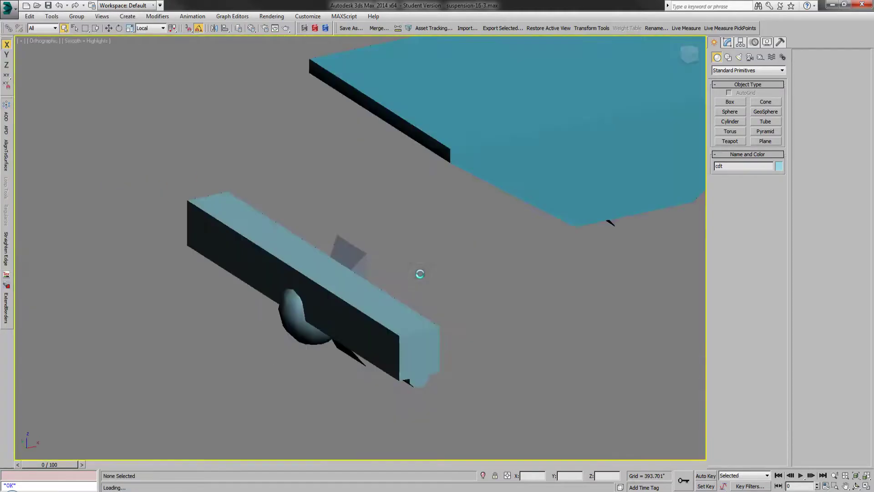
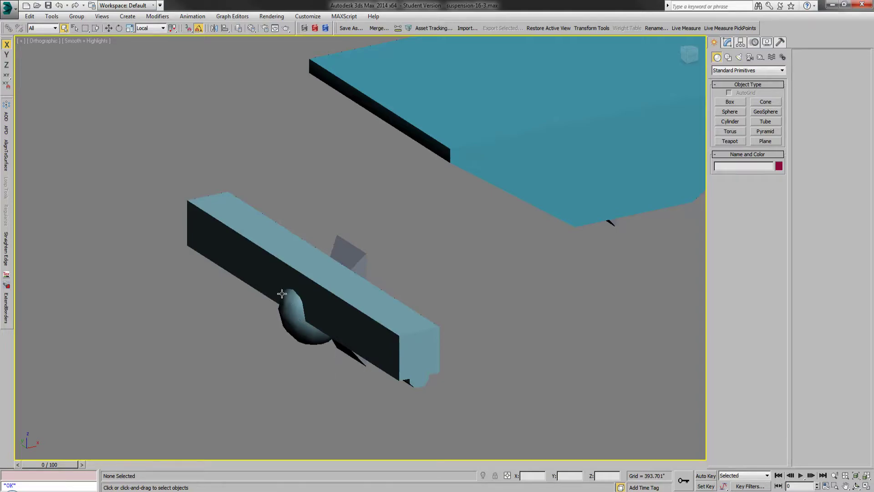
Step: Open the recent scene suspension-15-7.max again for comparison
scroll(282, 293, "up", 3)
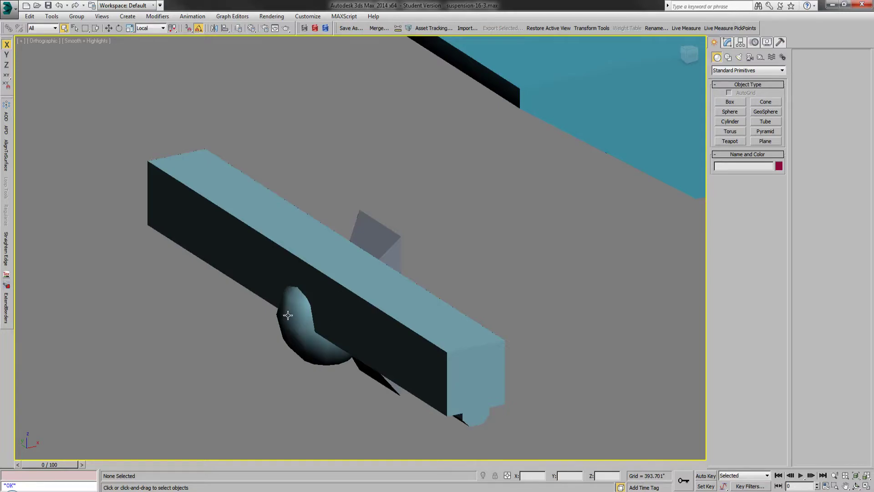
left_click(8, 7)
left_click(93, 73)
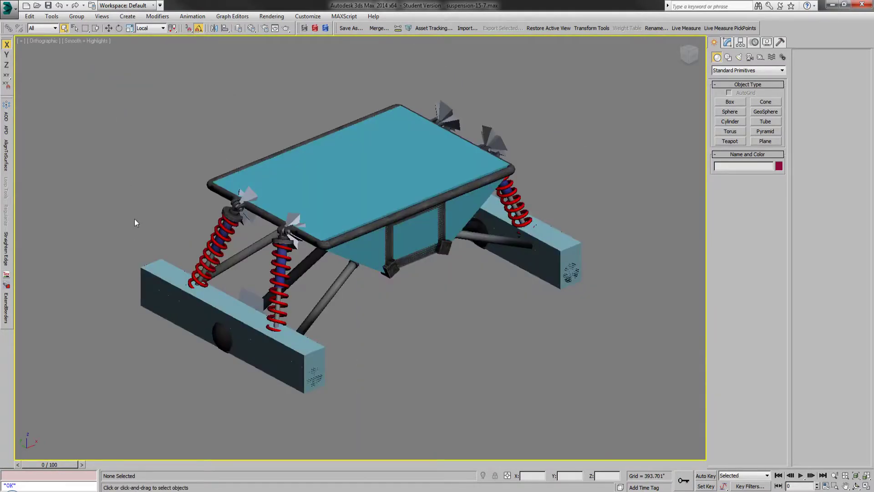
Step: Select the upper and lower cdt collision boxes on the nearer axle in turn and check the lower box's pivot
scroll(130, 341, "up", 8)
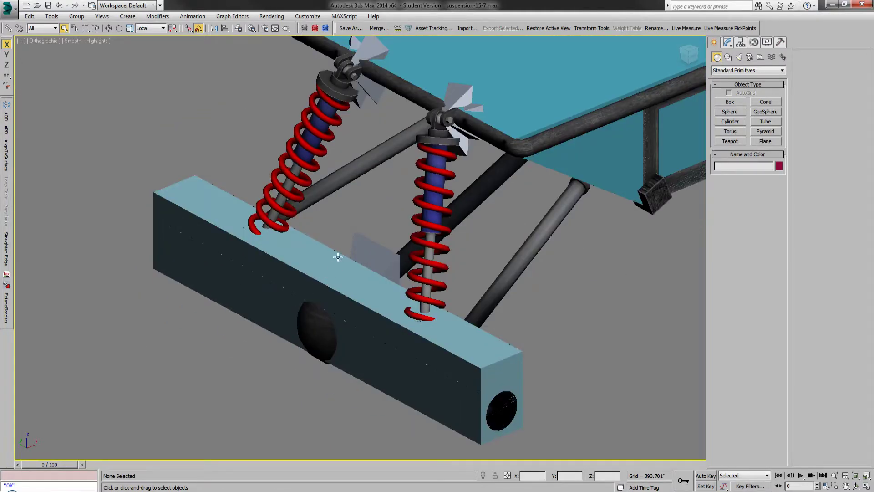
left_click(460, 354)
left_click(446, 413)
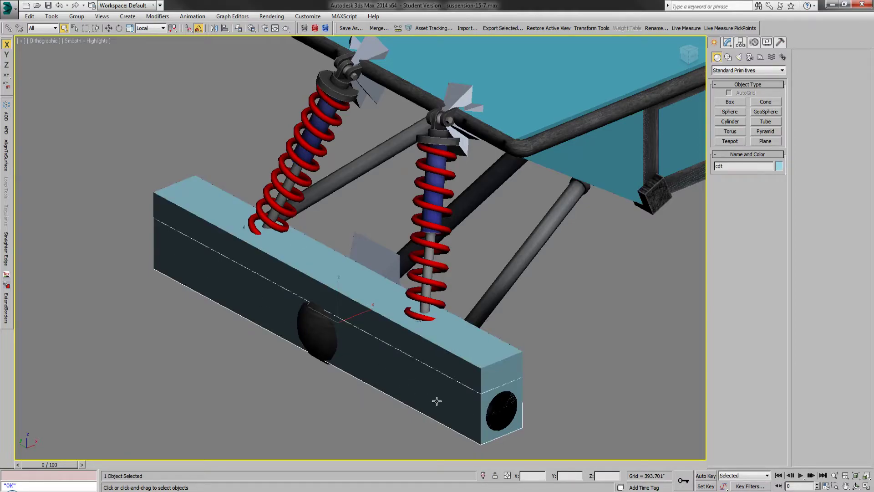
left_click(373, 295)
left_click(366, 371)
left_click(741, 43)
left_click(746, 101)
left_click(714, 43)
Step: Return to the recent scene suspension-16-3.max, discarding changes to the current scene
left_click(8, 7)
left_click(104, 73)
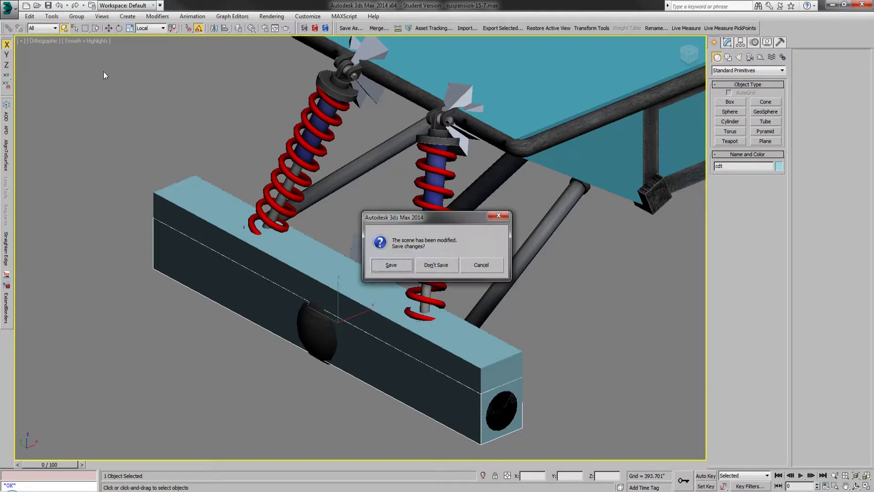
left_click(435, 265)
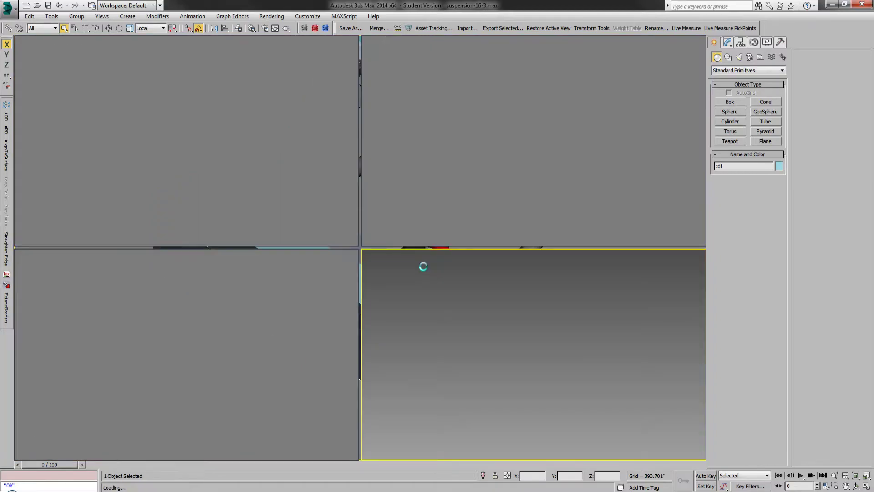
Step: Hide the cdt box covering the rear axle and select the axle-shaped cdt collision mesh underneath it
scroll(217, 296, "up", 3)
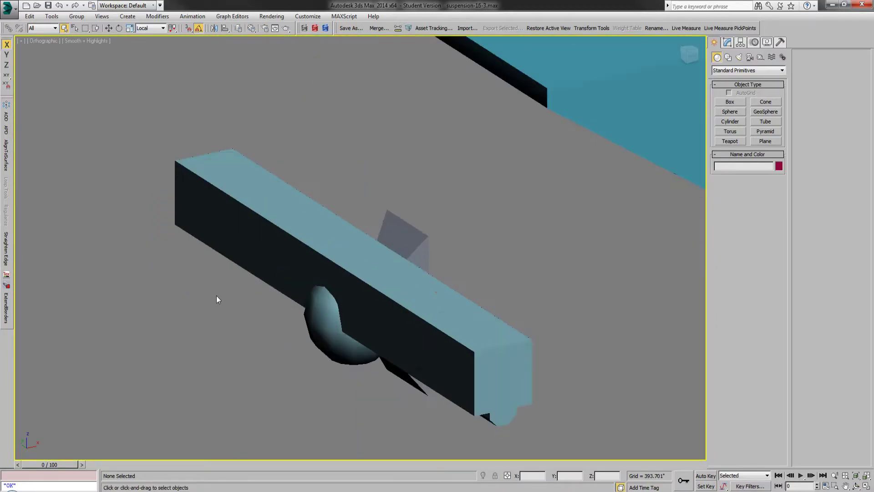
left_click(302, 238)
right_click(368, 158)
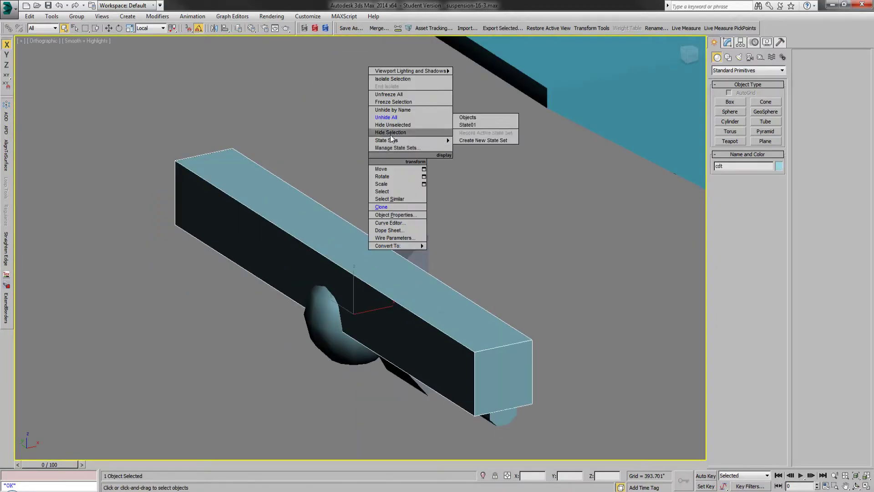
left_click(402, 132)
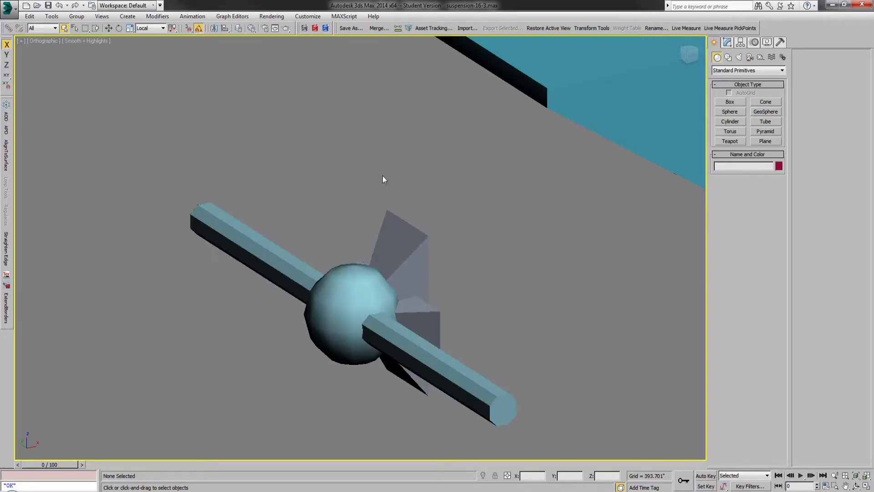
left_click(336, 278)
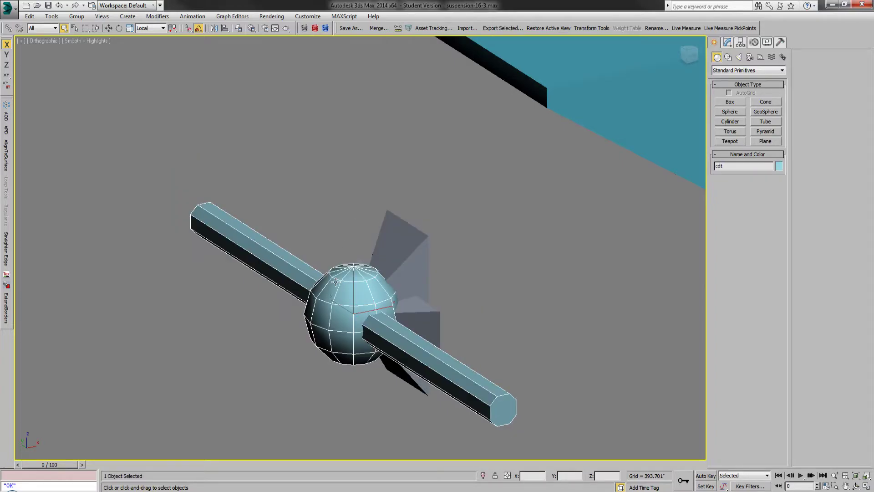
Step: Show the Frame layer and unhide all hidden objects in the scene
left_click(239, 28)
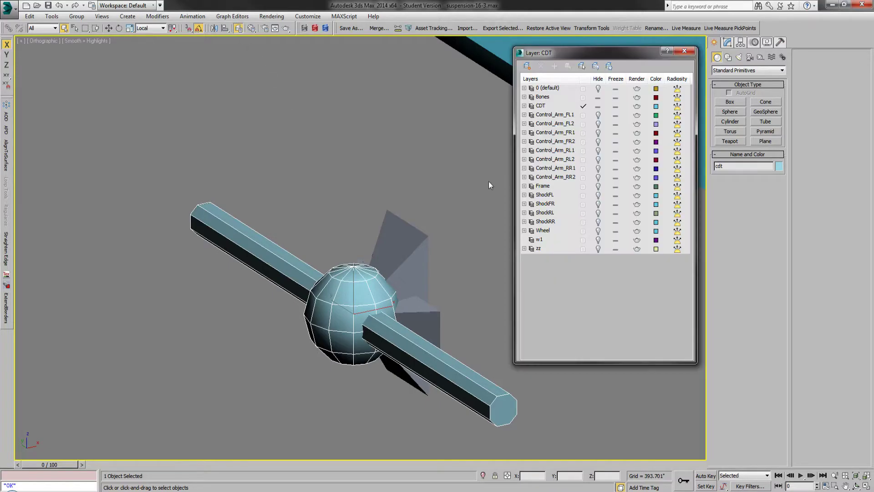
left_click(597, 189)
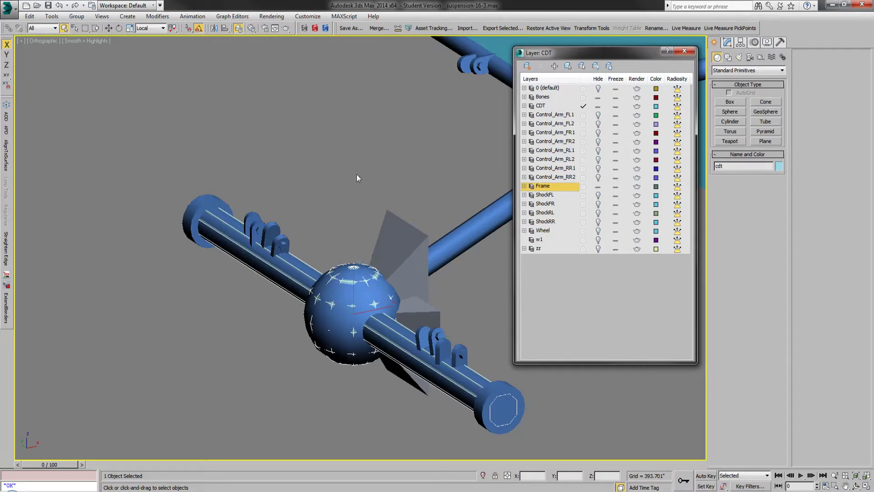
right_click(345, 169)
left_click(359, 125)
left_click(359, 122)
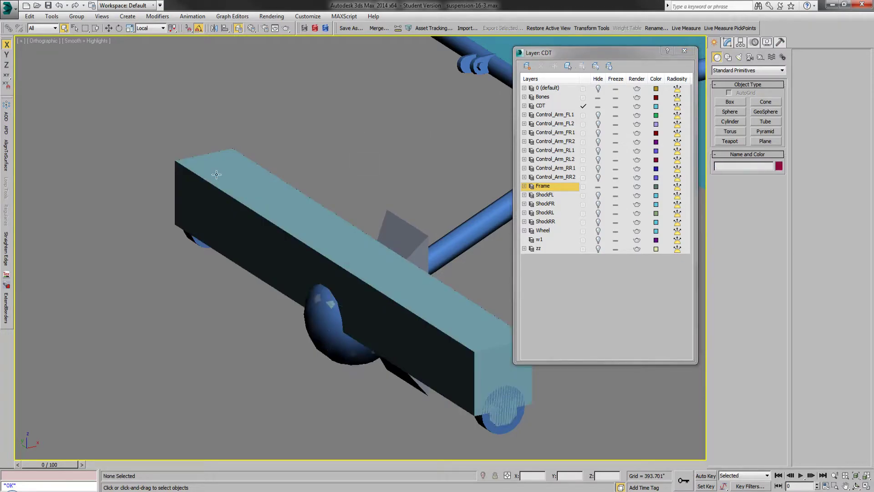
Step: Show the ShockRR, ShockRL and Control_Arm_RR2 layers and hide the CDT layer to view the rear suspension parts
scroll(184, 266, "down", 4)
scroll(302, 270, "up", 2)
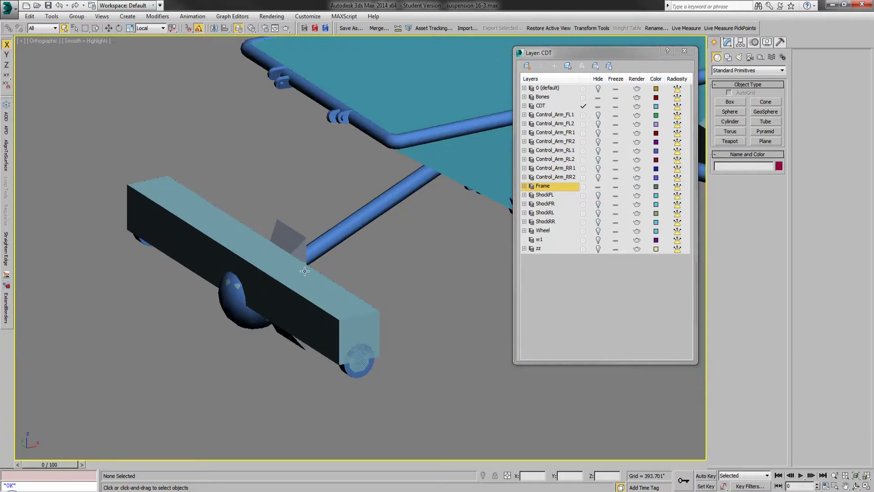
left_click(599, 223)
left_click(598, 213)
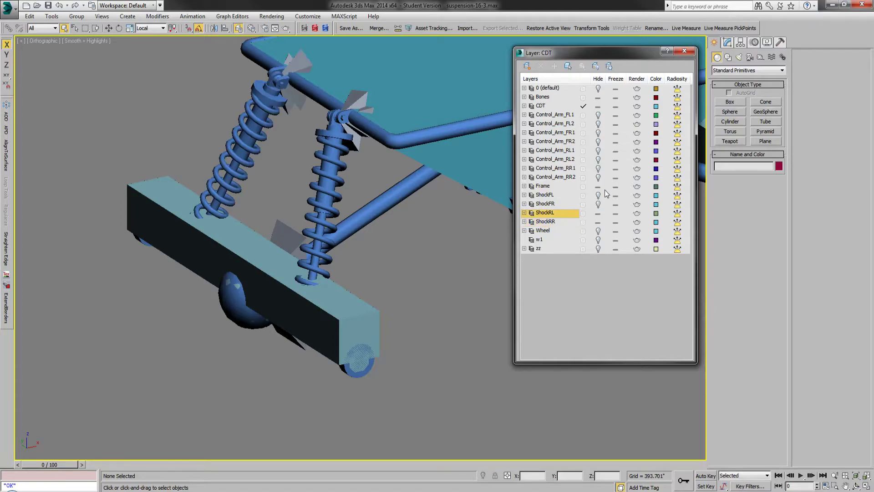
left_click(598, 178)
left_click(598, 106)
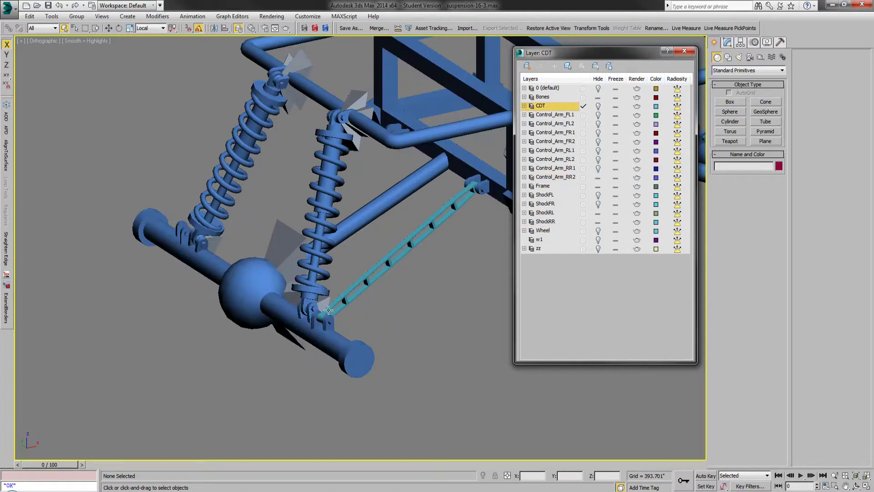
Step: Hide the Control_Arm_RR2, ShockRL and ShockRR layers, show the CDT layer again, and close the layer manager
left_click(598, 177)
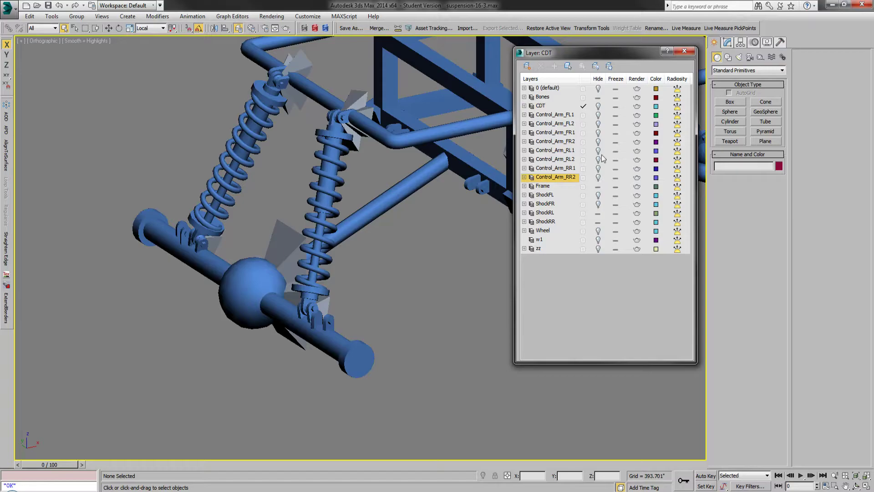
left_click(598, 213)
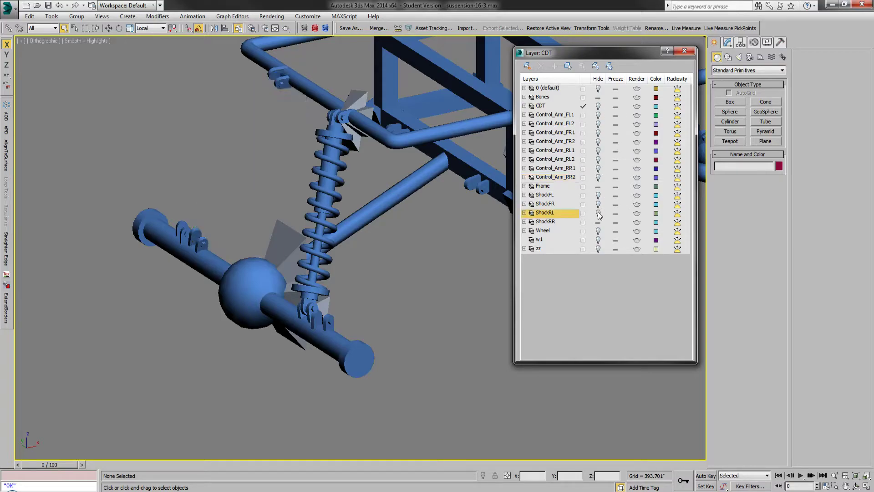
left_click(599, 222)
left_click(598, 106)
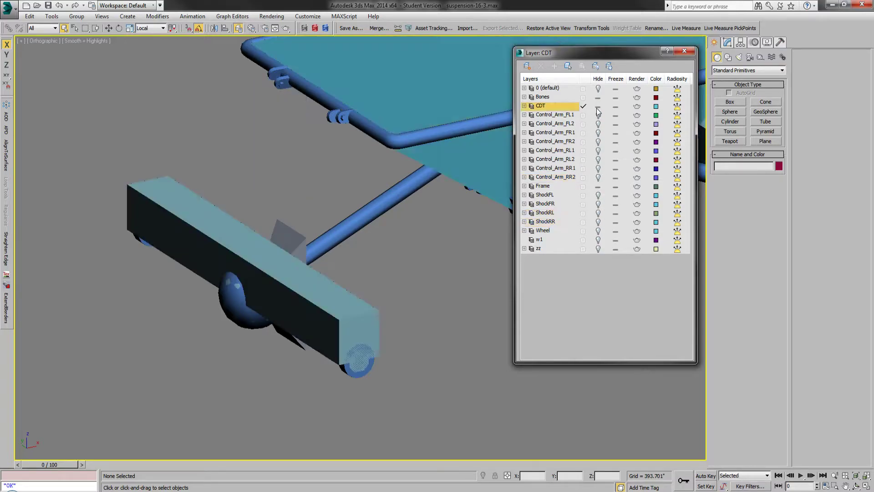
left_click(684, 51)
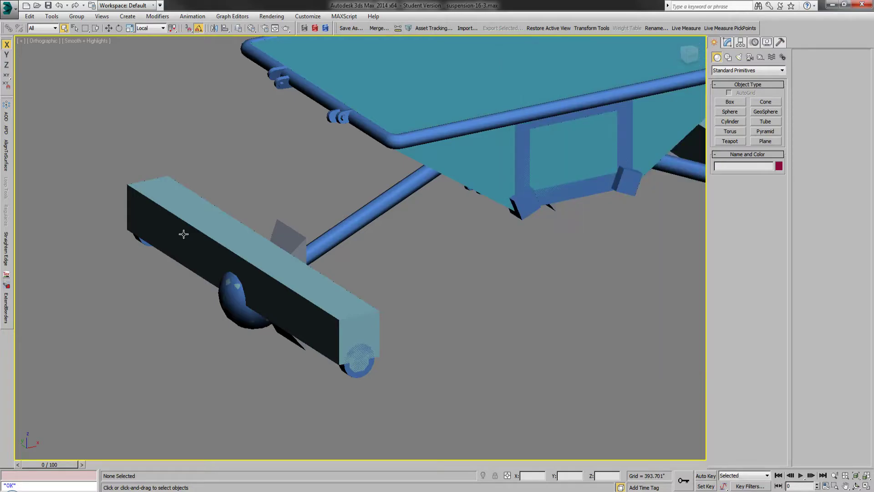
Step: Examine the rear axle's collision box up close, then hide the CDT layer to expose the frame and bones
scroll(198, 236, "up", 4)
scroll(263, 263, "down", 2)
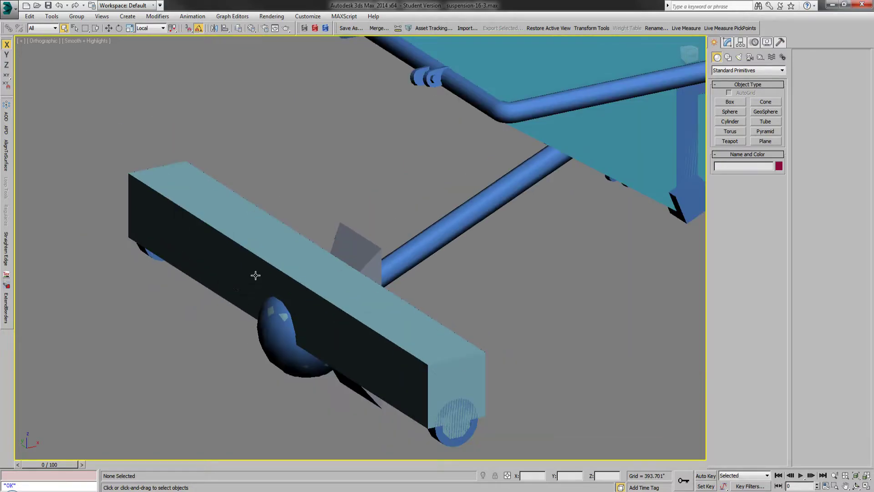
left_click(238, 29)
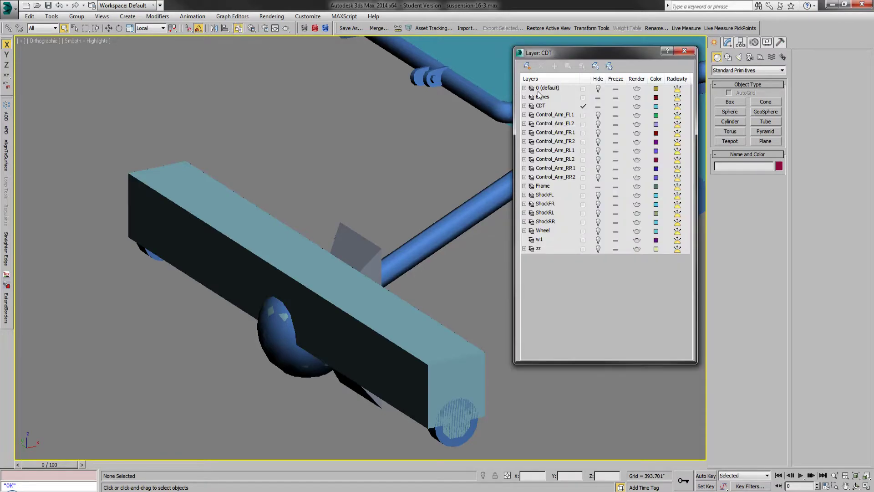
left_click(598, 106)
scroll(235, 252, "down", 4)
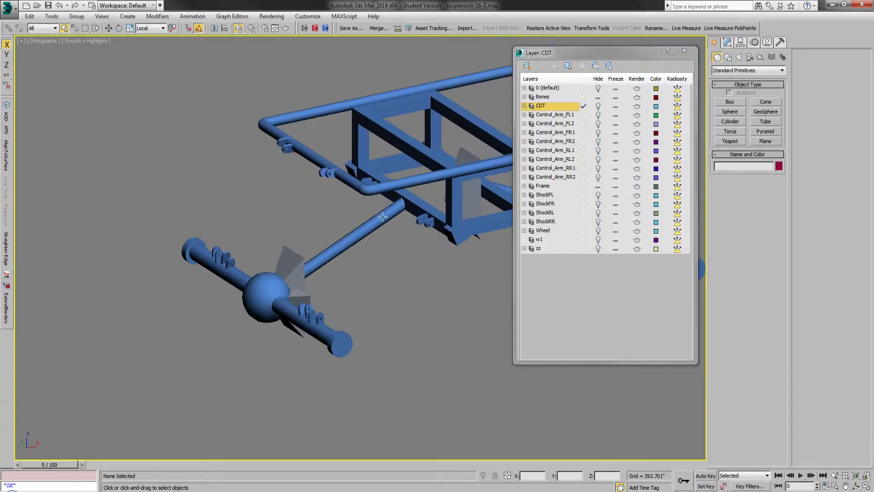
Step: Select the Axle_Rear_cdt bone and then the Control_Arm_Rear_cdt bone at the rear axle, viewing them up close
scroll(401, 201, "up", 2)
left_click(229, 288)
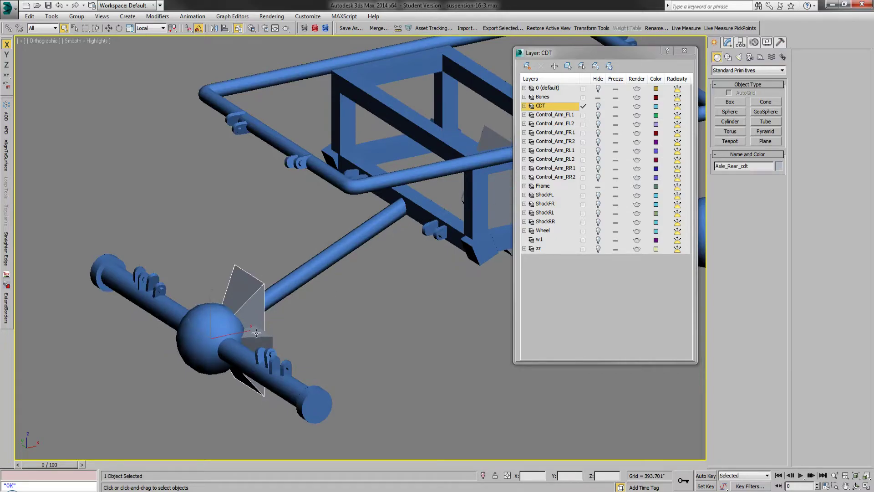
scroll(206, 342, "up", 3)
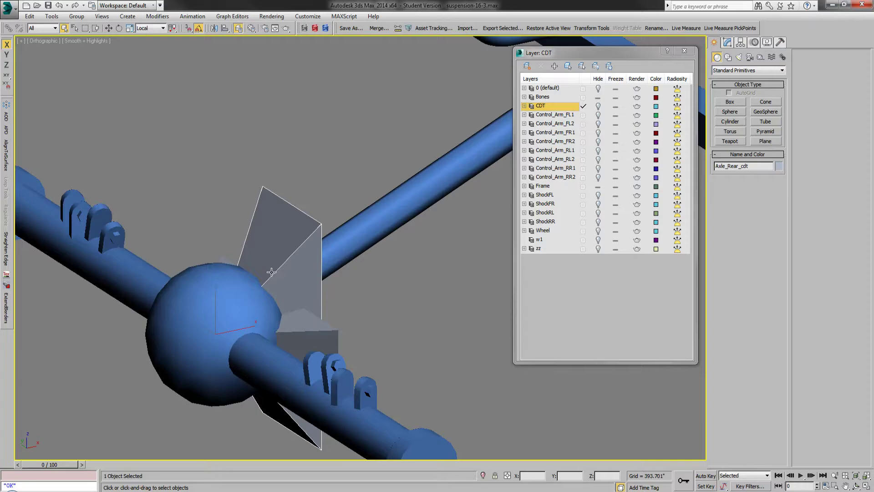
scroll(271, 272, "down", 2)
left_click(298, 313)
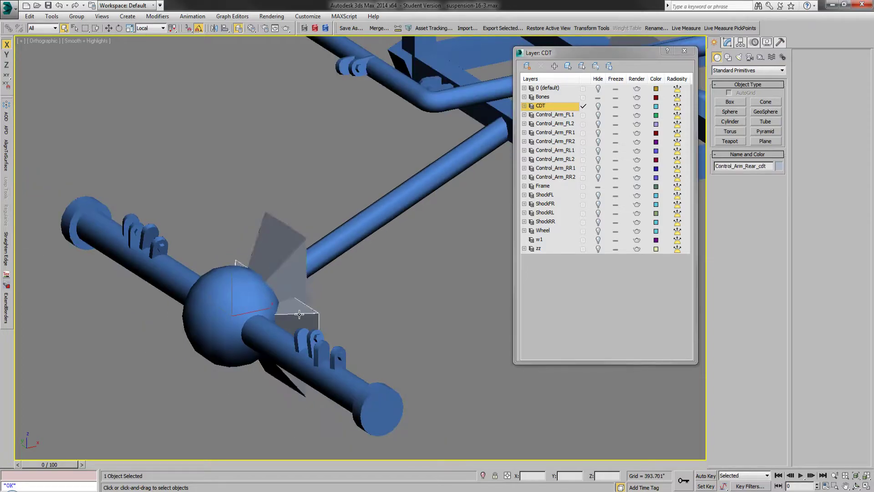
Step: Check the modifier settings of the Axle_Rear_cdt and Control_Arm_Rear_cdt bones, leaving Control_Arm_Rear_cdt selected
left_click(727, 42)
left_click(288, 242)
left_click(315, 314)
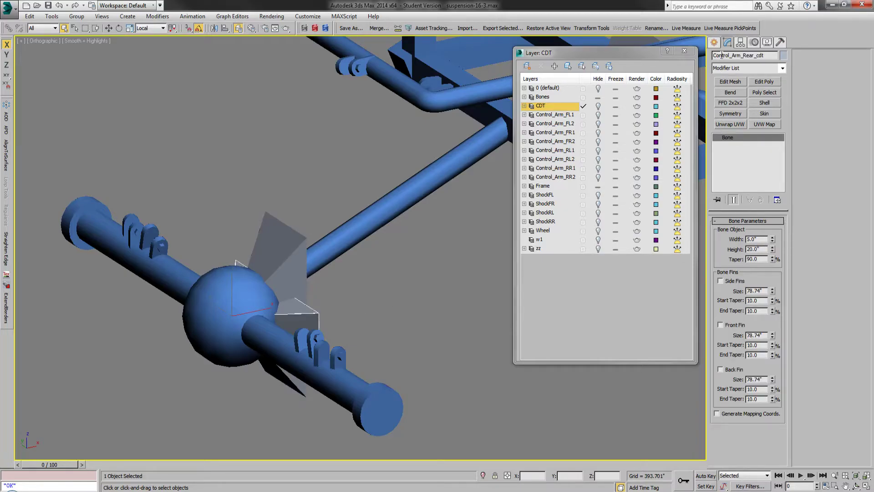
left_click(714, 42)
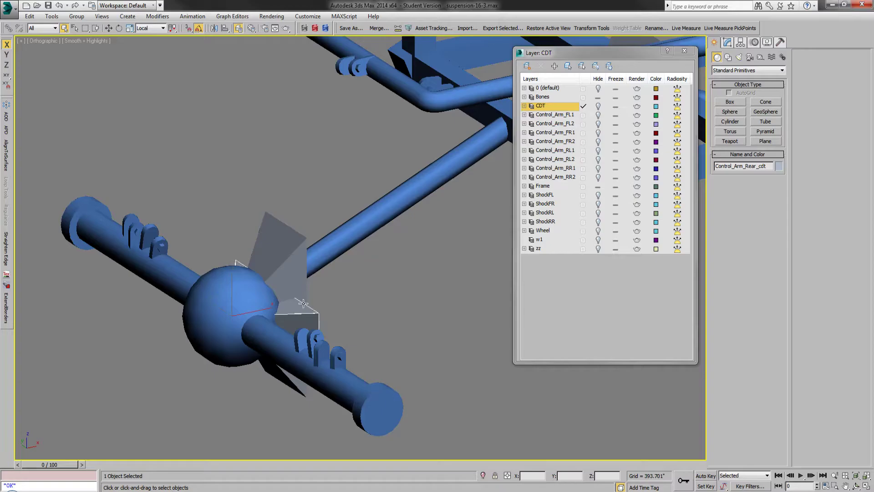
Step: Close the layer manager, list the scene objects by name with children displayed, and expand Control_Arm_Rear_cdt
left_click(684, 51)
left_click(75, 29)
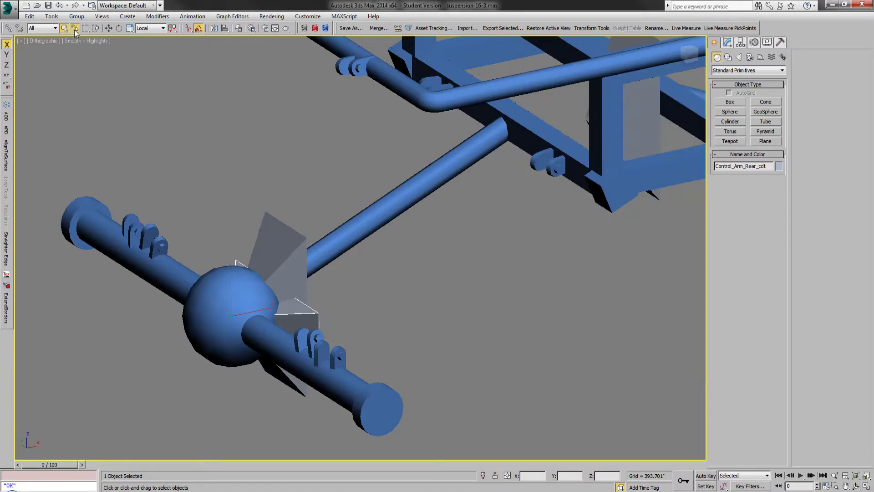
left_click(87, 64)
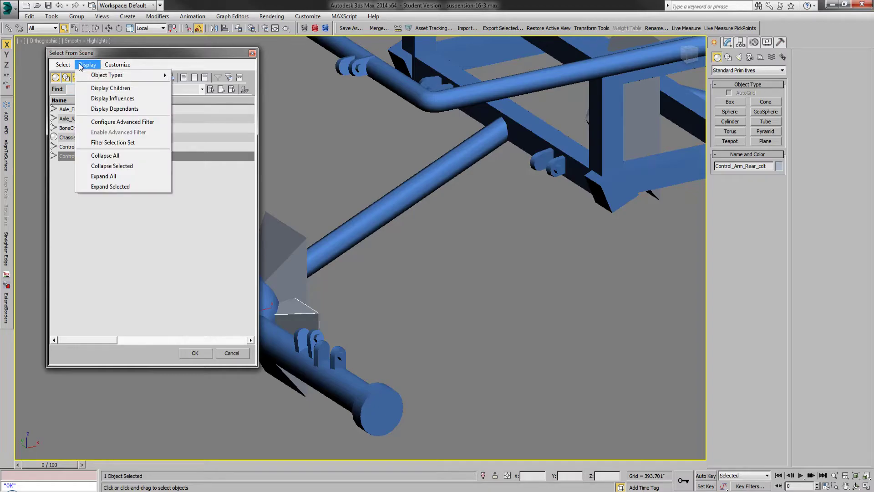
left_click(106, 98)
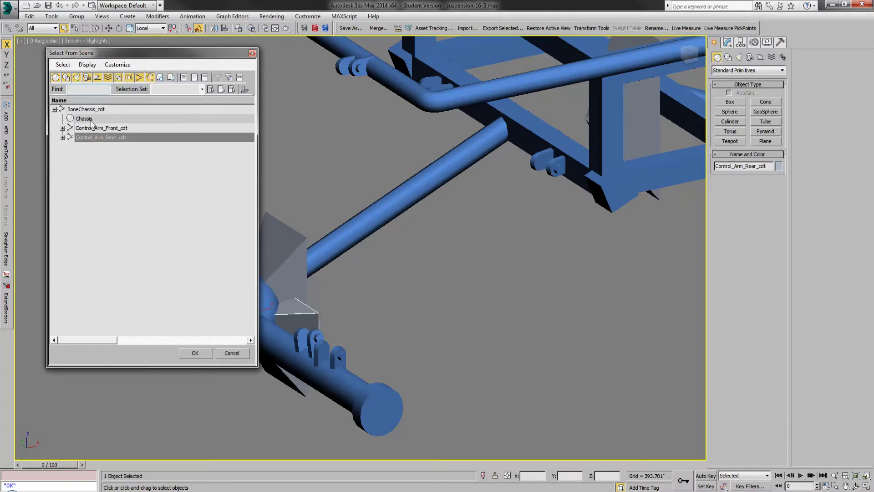
left_click(62, 137)
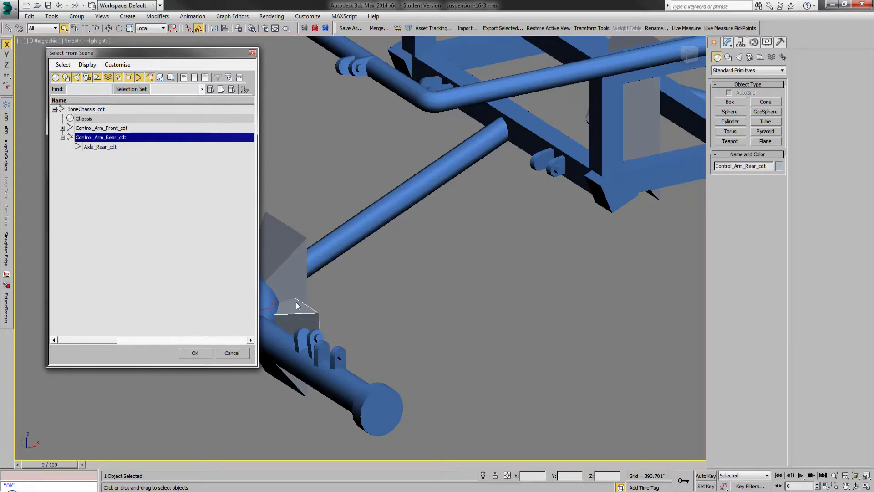
Step: Trace the bone hierarchy from BoneChassis_cdt to Axle_Rear_cdt and Control_Arm_Rear_cdt, and expand Control_Arm_Front_cdt
left_click(98, 111)
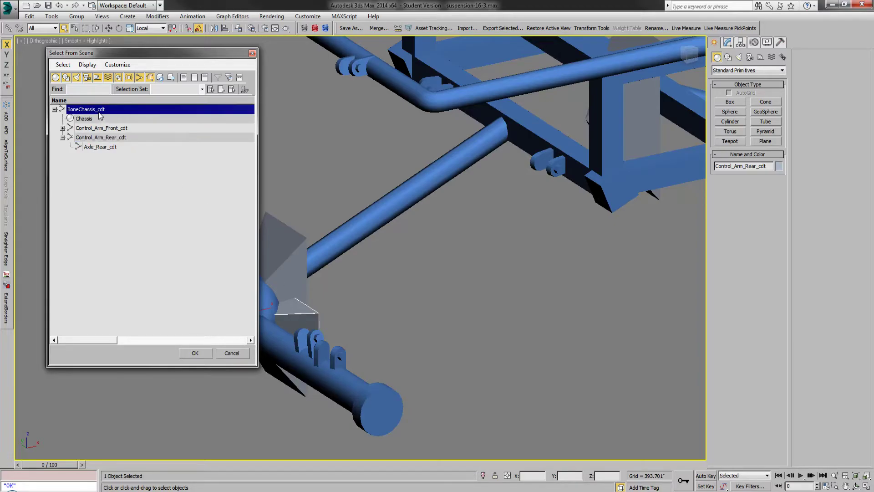
left_click(111, 147)
left_click(120, 138)
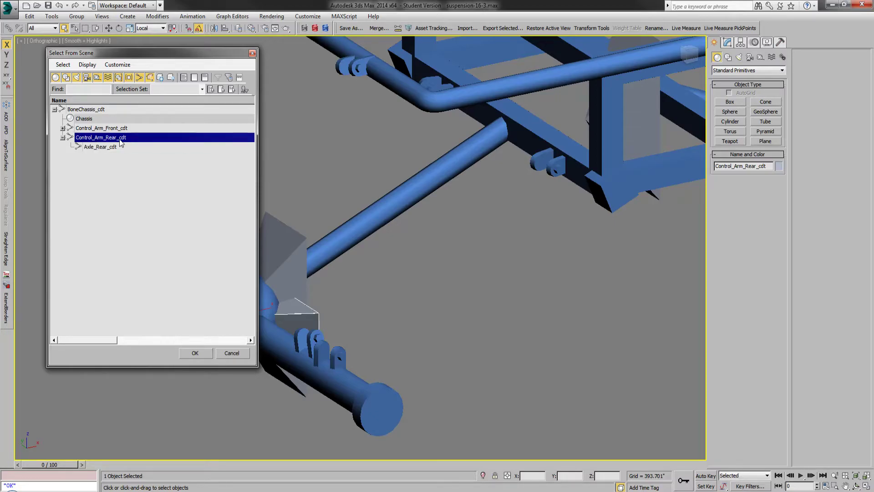
left_click(62, 128)
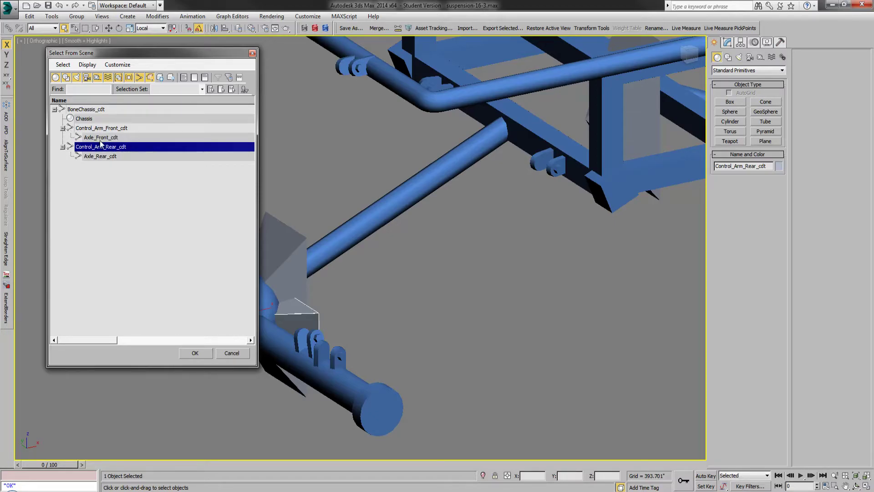
Step: Leave the scene object list and unhide the CDT layer holding the collision meshes
left_click(231, 354)
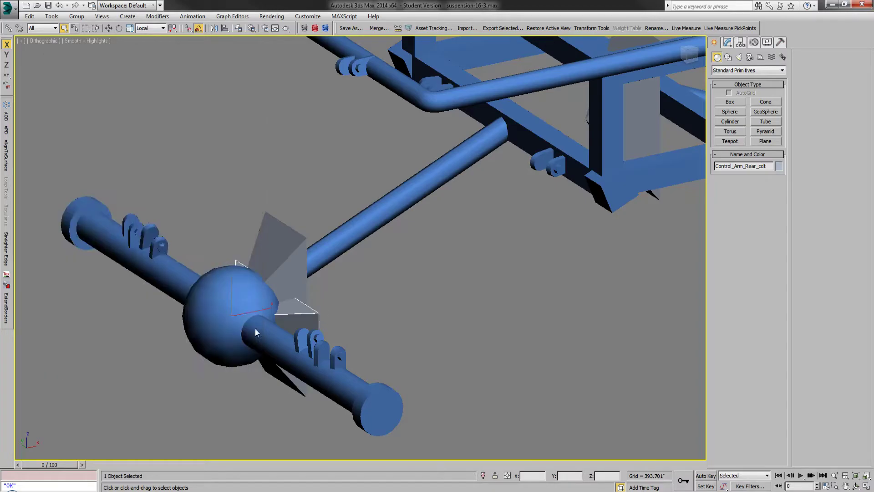
left_click(237, 28)
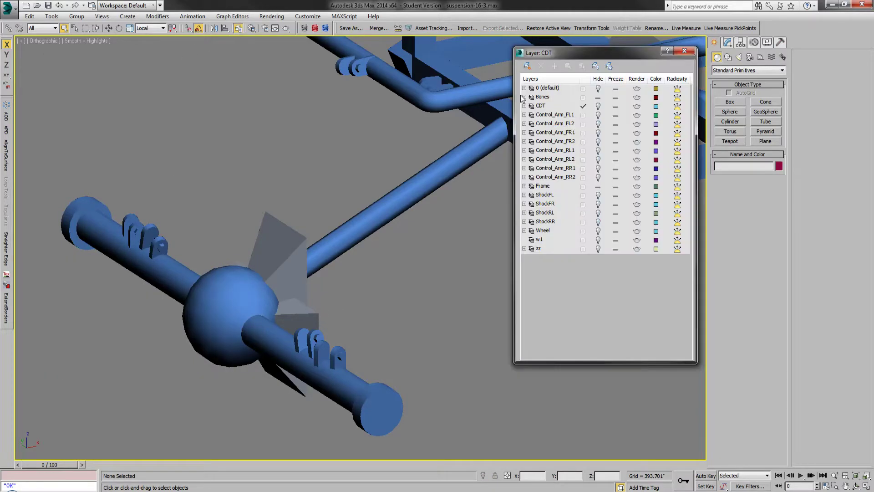
left_click(598, 108)
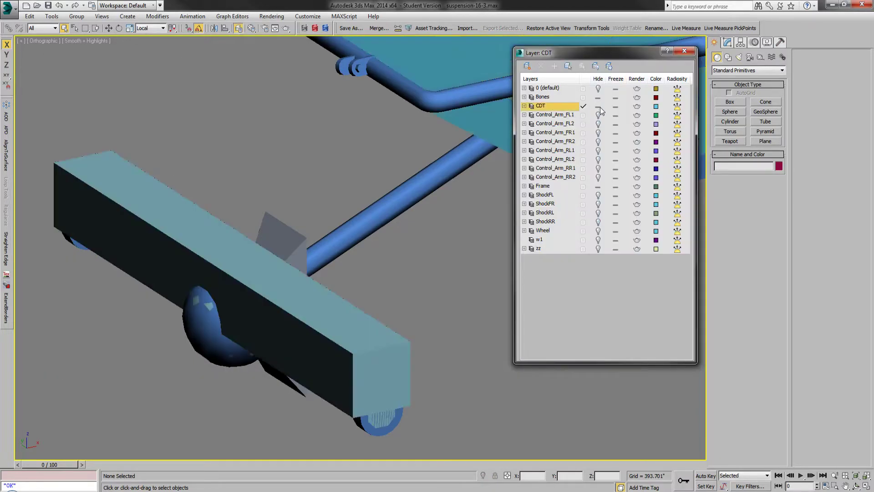
Step: Temporarily hide the box-shaped collision mesh at the rear axle, inspect the cdt mesh following the axle's shape, and unhide the box
left_click(262, 282)
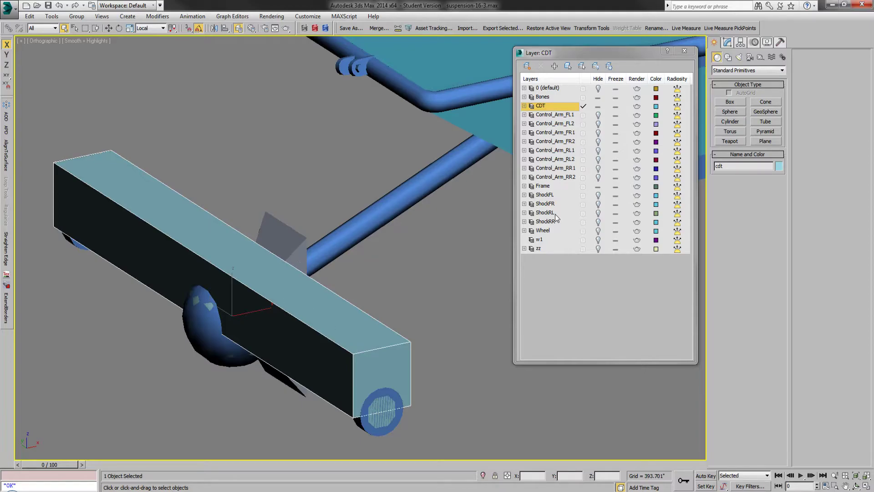
right_click(377, 311)
left_click(454, 286)
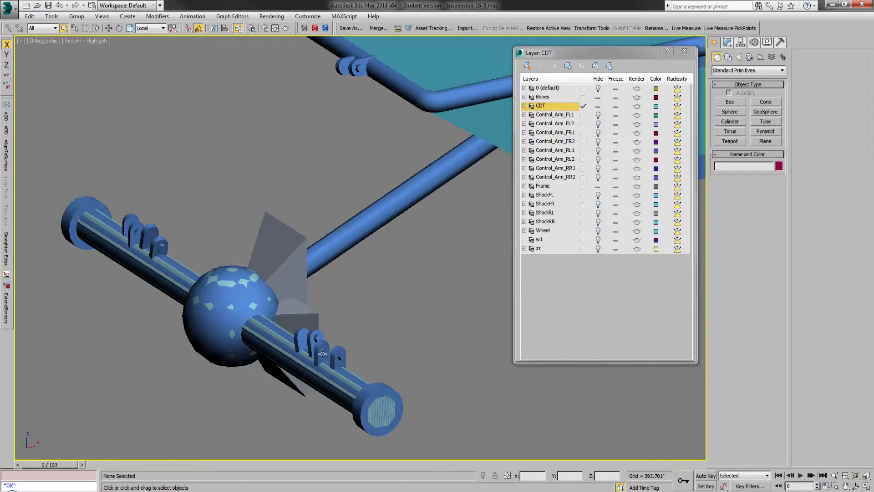
left_click(228, 279)
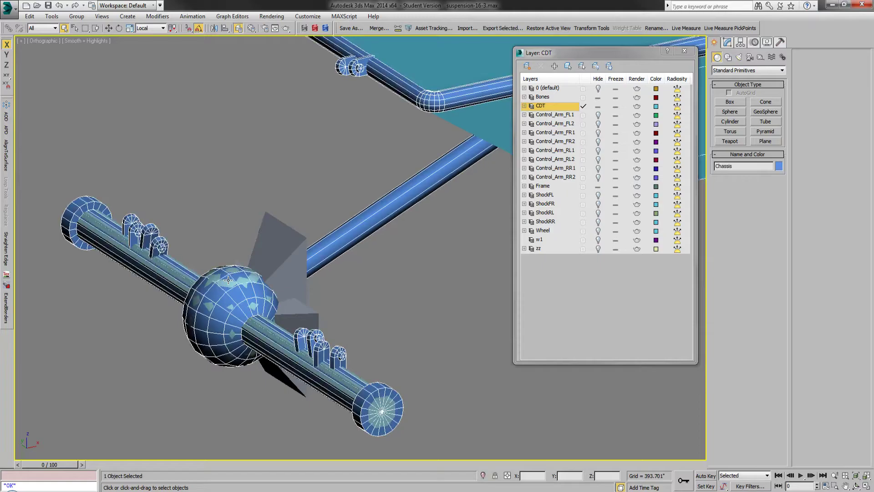
left_click(229, 280)
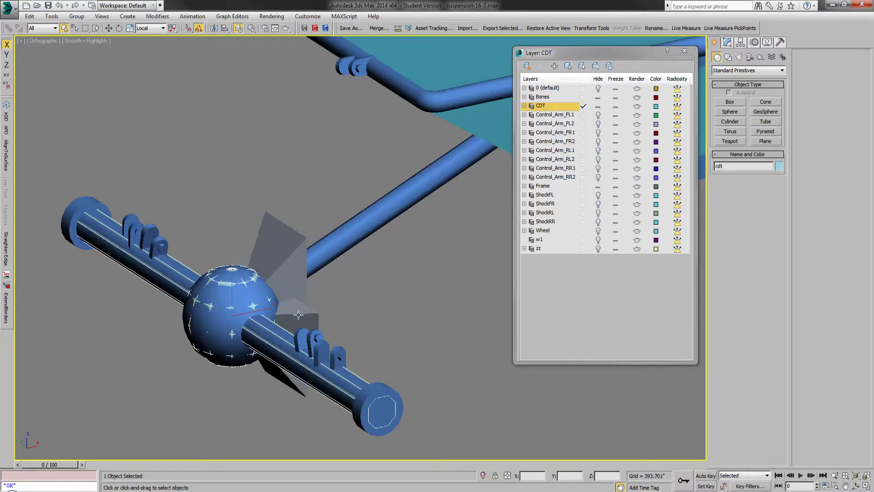
left_click(337, 278)
right_click(337, 279)
left_click(358, 238)
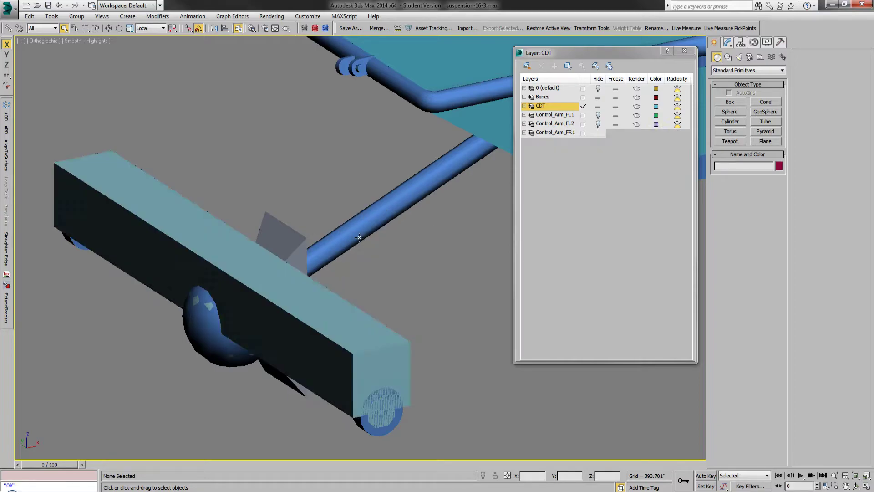
Step: List the scene objects with children displayed and review the cdt meshes parented under Control_Arm_Front_cdt and Axle_Front_cdt
left_click(74, 29)
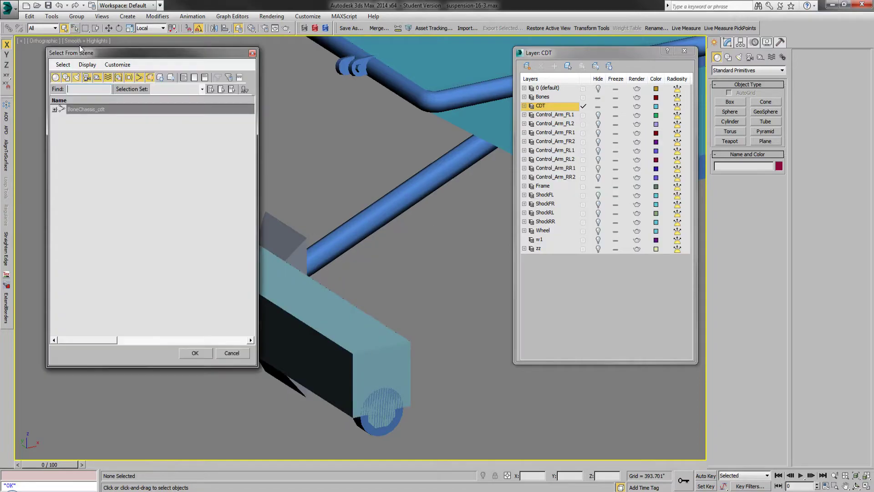
left_click(87, 65)
left_click(115, 177)
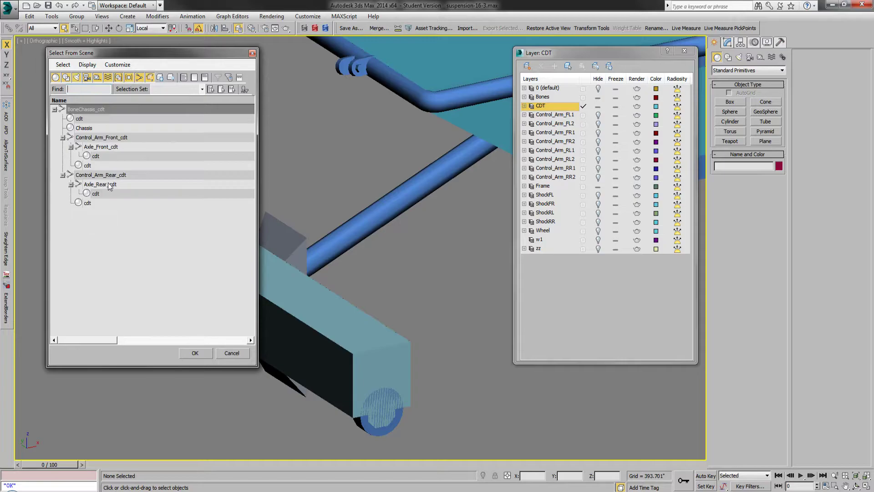
left_click(91, 137)
left_click(105, 147)
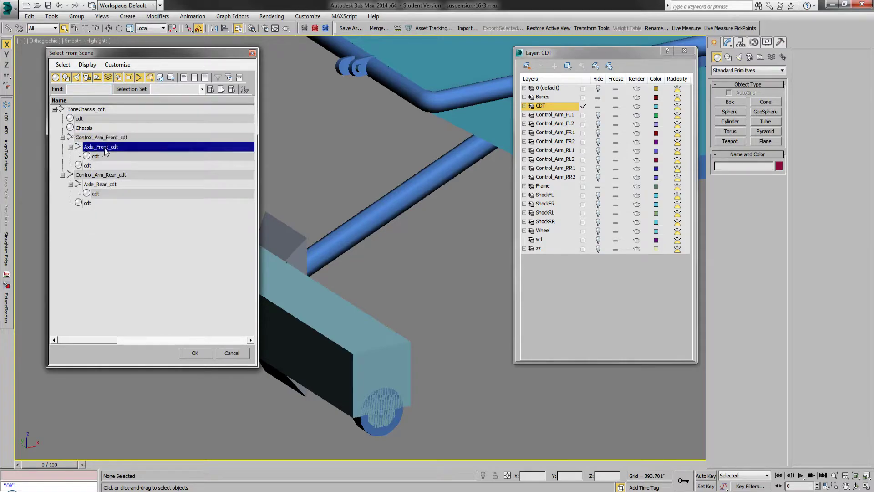
left_click(104, 155)
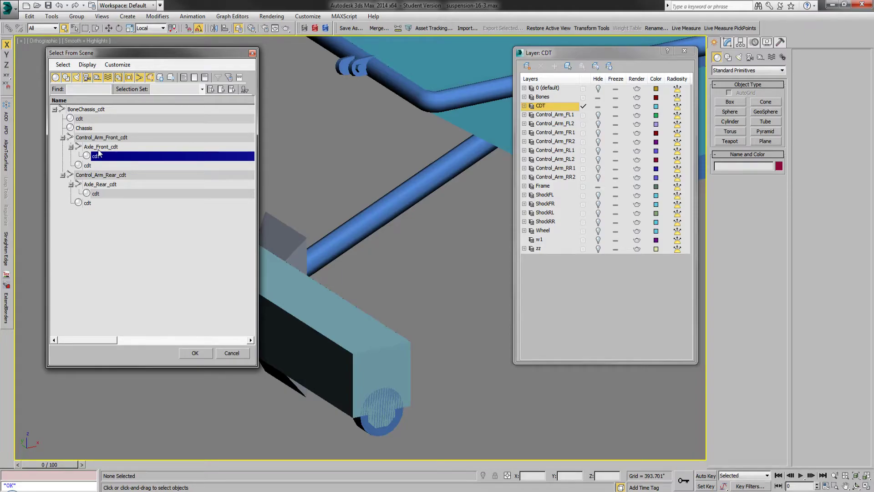
left_click(103, 165)
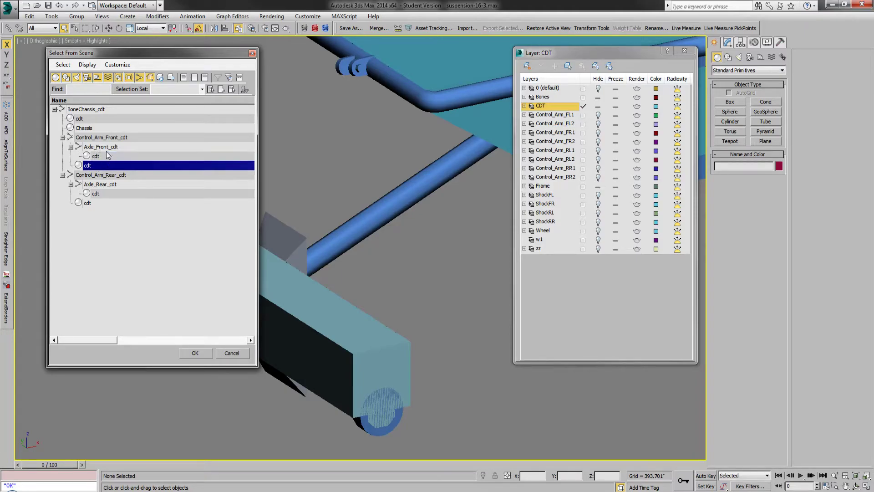
left_click(108, 138)
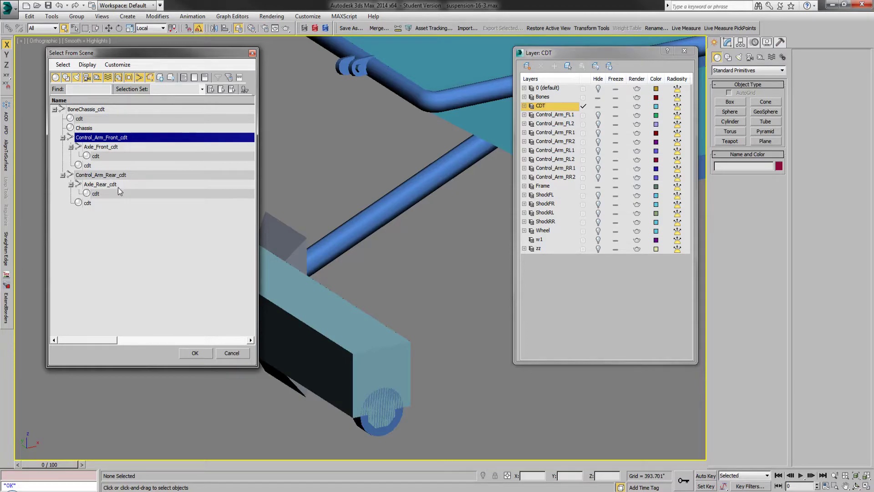
left_click(224, 354)
Step: Inspect the chassis collision mesh from around the whole truck, clear the selection, and close the layer manager
scroll(222, 257, "down", 5)
left_click(378, 206)
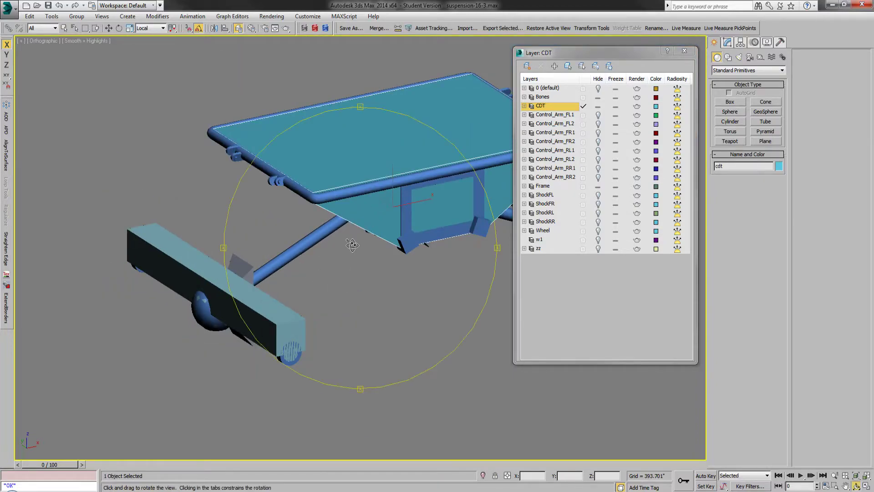
middle_click_drag(351, 241, 373, 242, "alt")
scroll(241, 250, "down", 3)
scroll(339, 234, "up", 4)
left_click(206, 267)
scroll(267, 272, "down", 2)
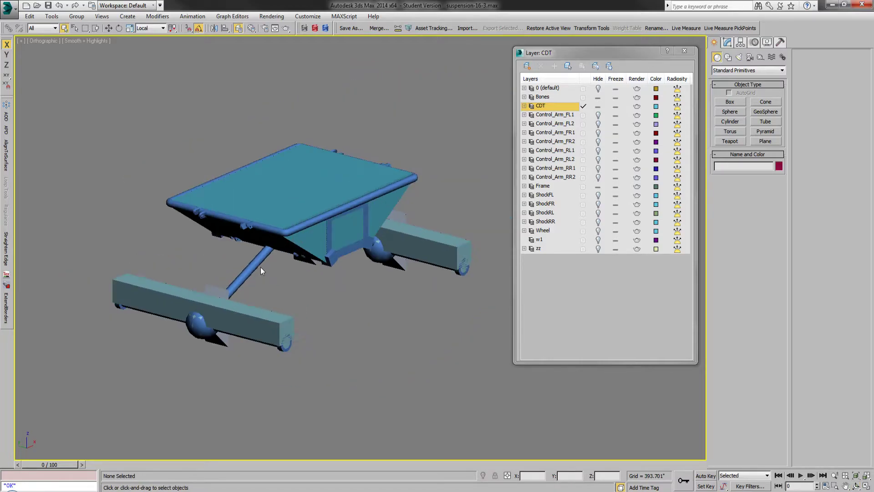
left_click(683, 51)
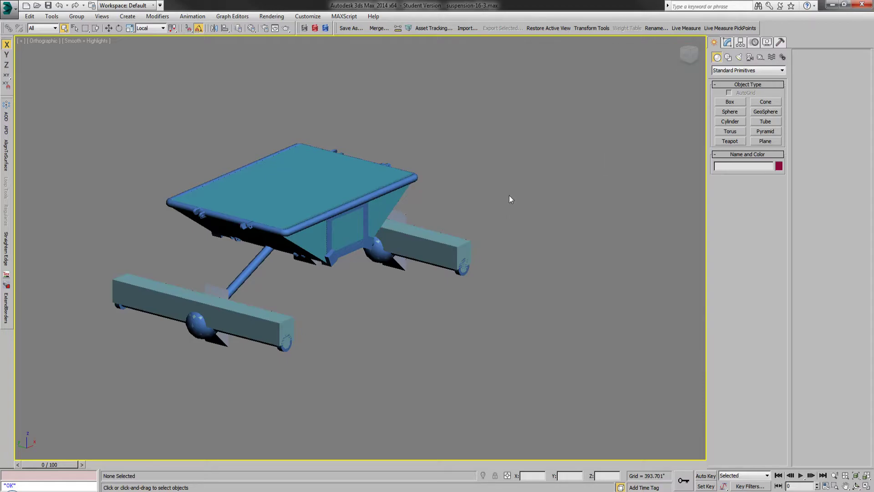
scroll(177, 273, "up", 3)
Step: Switch to Suspension16.xml in Notepad++, go to its PhysicsModel section, and widen the editor window
key("alt+Tab")
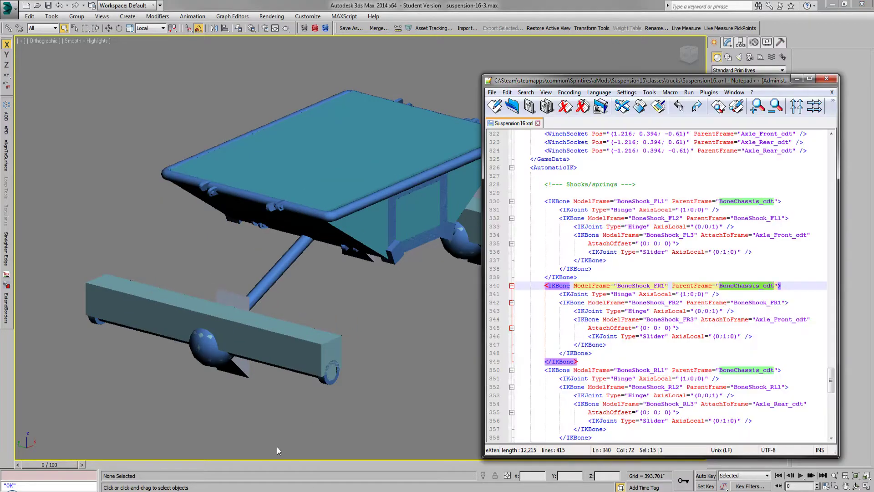
left_click_drag(832, 382, 836, 230)
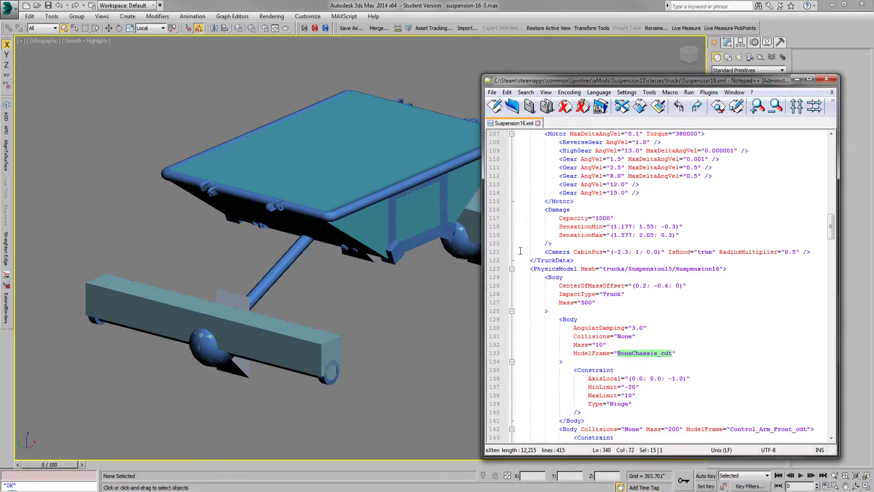
left_click_drag(483, 262, 428, 285)
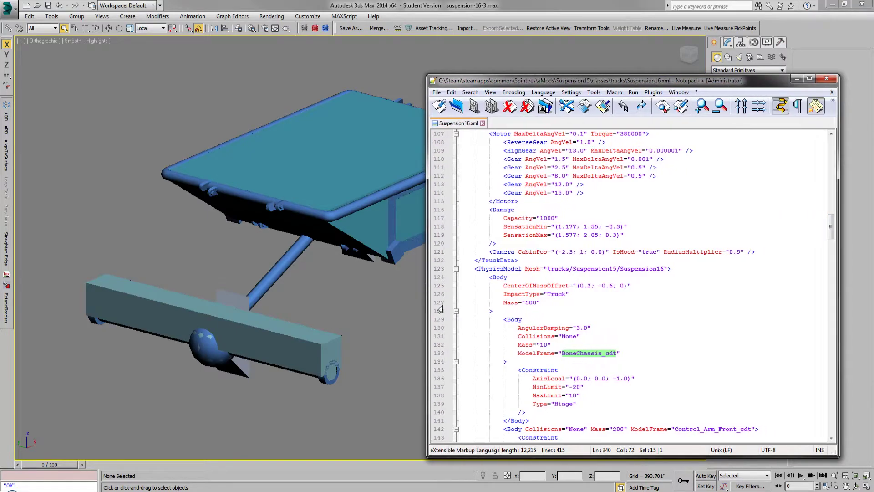
left_click(652, 312)
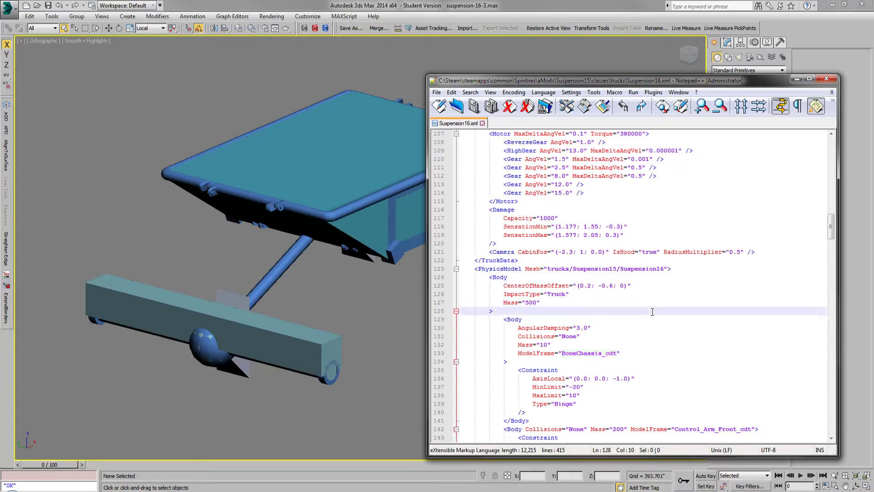
Step: Check the start of Suspension16.xml, resize and raise the editor window, and return to the PhysicsModel section
scroll(652, 312, "up", 4)
scroll(674, 304, "up", 4)
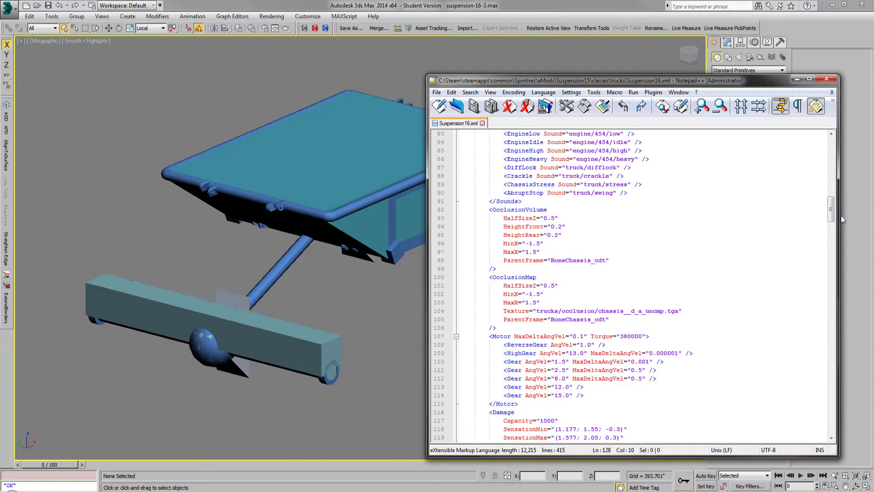
left_click_drag(840, 215, 786, 145)
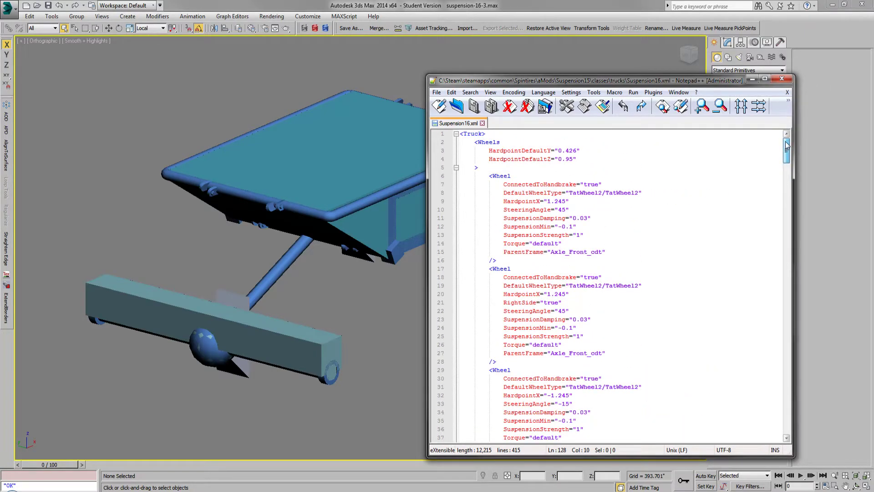
left_click_drag(565, 80, 566, 37)
left_click_drag(787, 115, 787, 211)
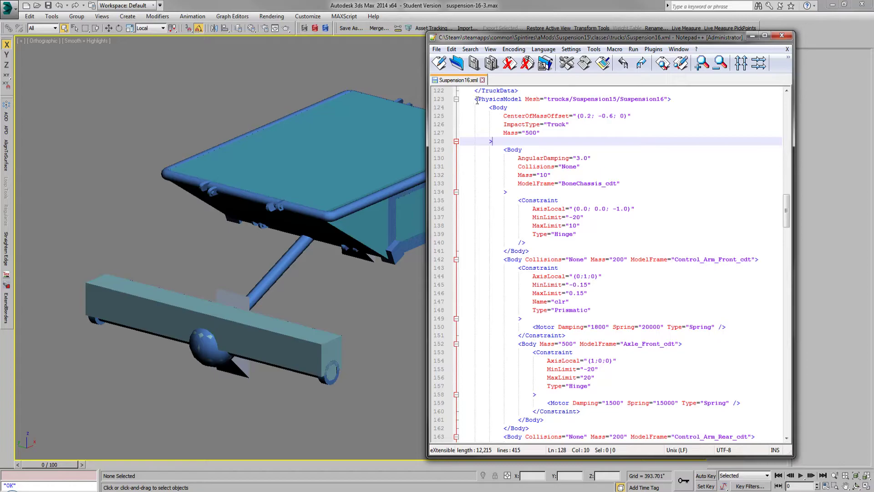
Step: Examine the PhysicsModel bodies in Suspension16.xml, from the BoneChassis_cdt hinge to the Control_Arm_Front_cdt and Axle_Front_cdt constraints
left_click_drag(476, 100, 608, 249)
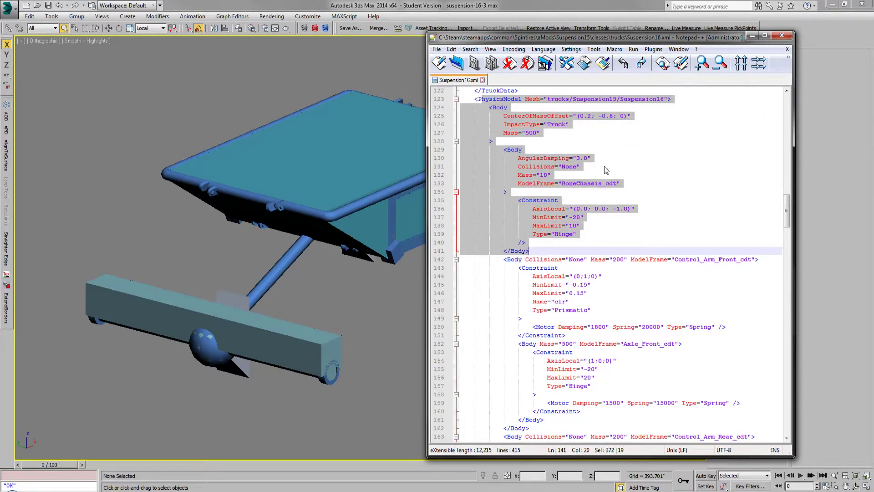
scroll(605, 175, "down", 2)
scroll(606, 173, "down", 3)
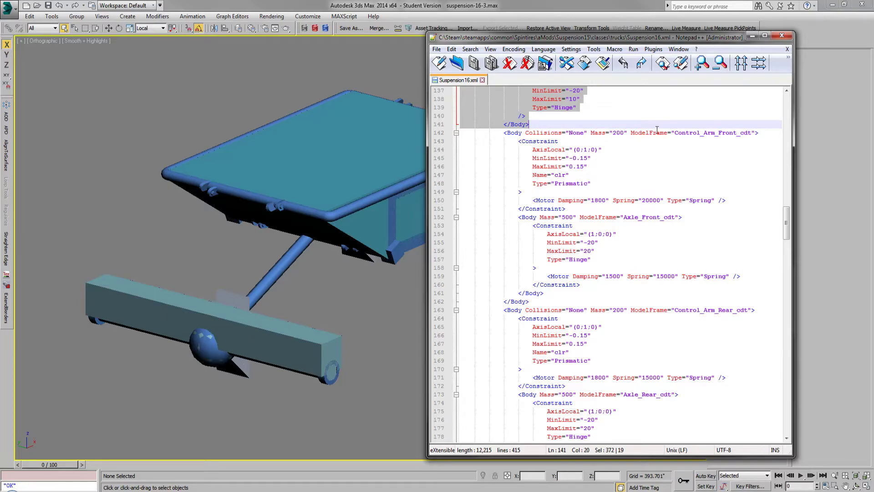
left_click(546, 127)
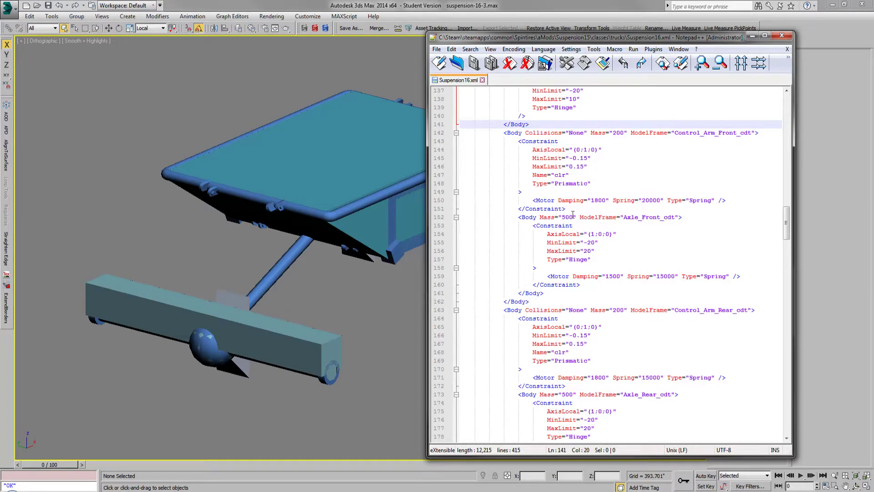
double_click(584, 149)
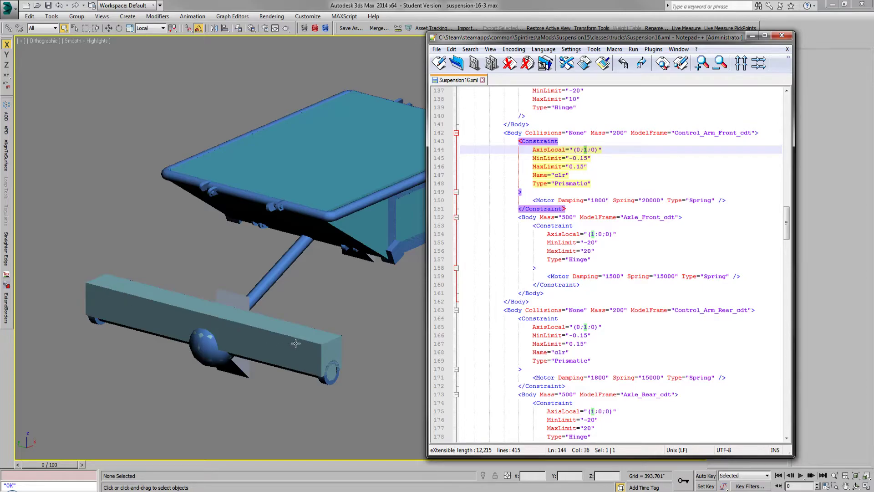
left_click(680, 247)
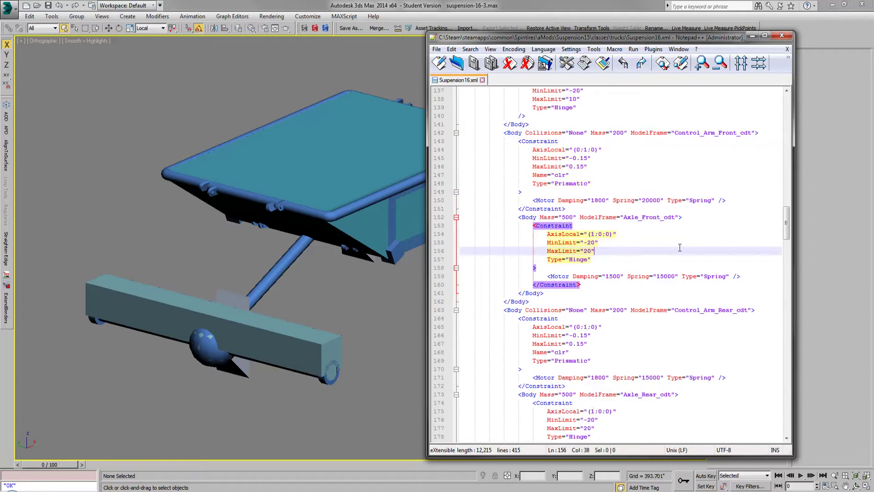
Step: Switch to Windows Explorer, minimize the text editor, and browse to the classes\trucks folder of the Suspension14 mod
left_click_drag(787, 223, 787, 175)
left_click(156, 466)
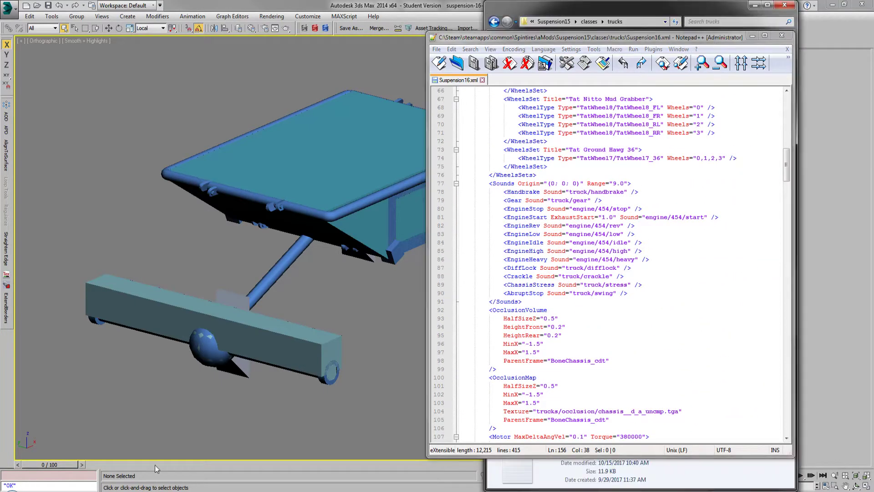
left_click(752, 35)
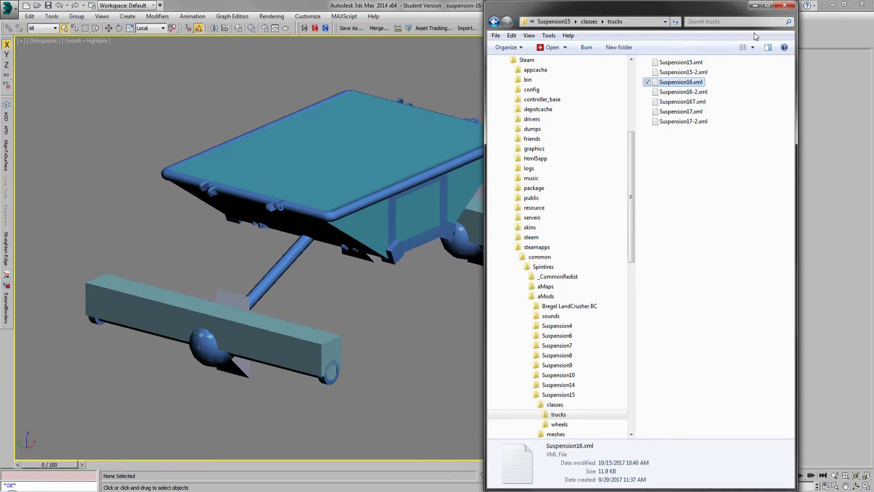
left_click(563, 384)
double_click(667, 63)
double_click(667, 62)
Step: Open Suspension14.xml in Notepad++ and view its OcclusionMap and Motor sections
double_click(674, 63)
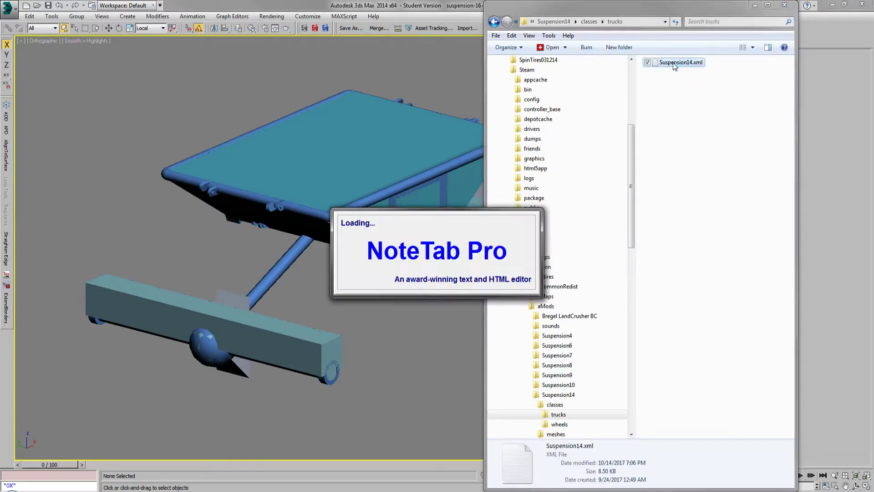
left_click(793, 7)
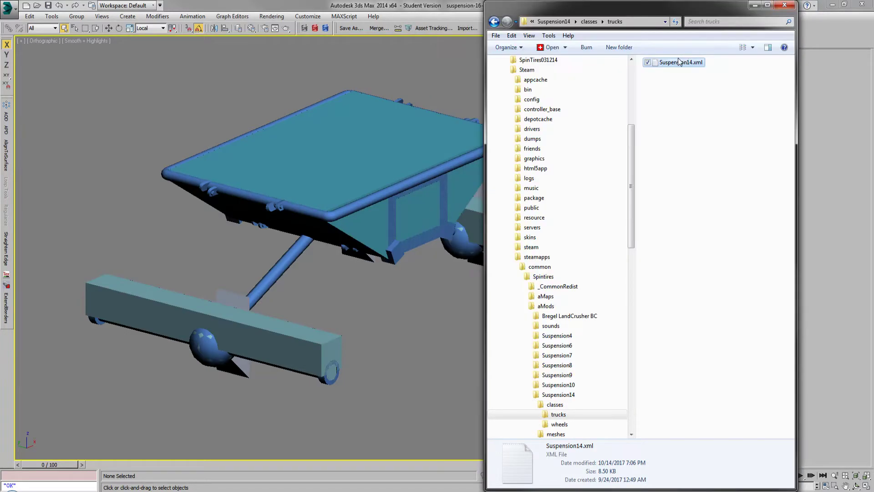
right_click(680, 62)
left_click(698, 107)
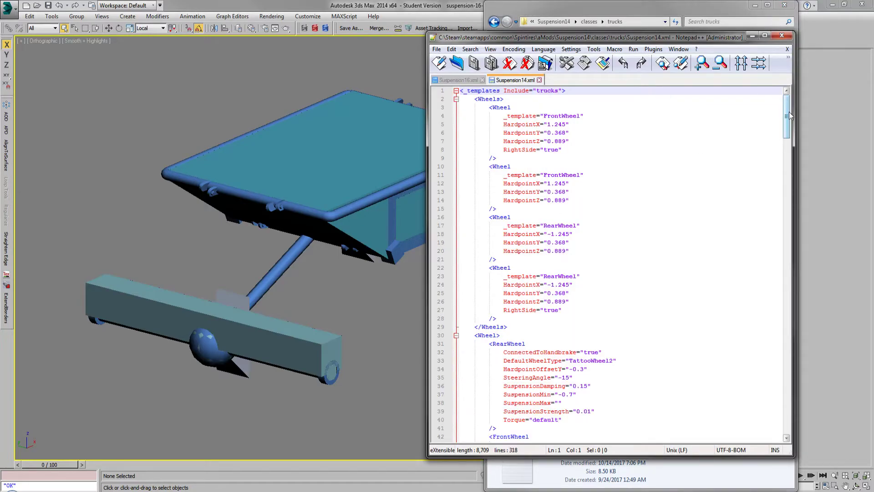
left_click_drag(790, 117, 781, 233)
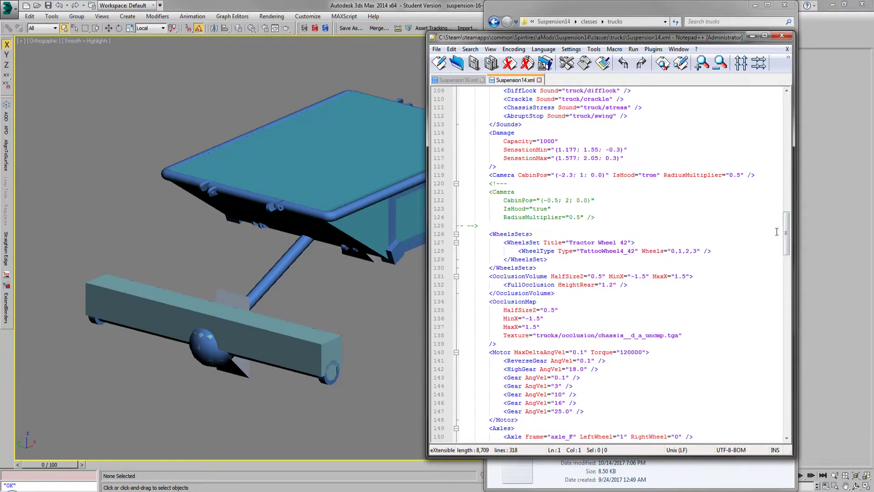
Step: Review the PhysicsModel section of Suspension14.xml and highlight the RearWheel template's suspension damping, min, max and strength attributes
scroll(709, 260, "down", 3)
scroll(713, 264, "down", 6)
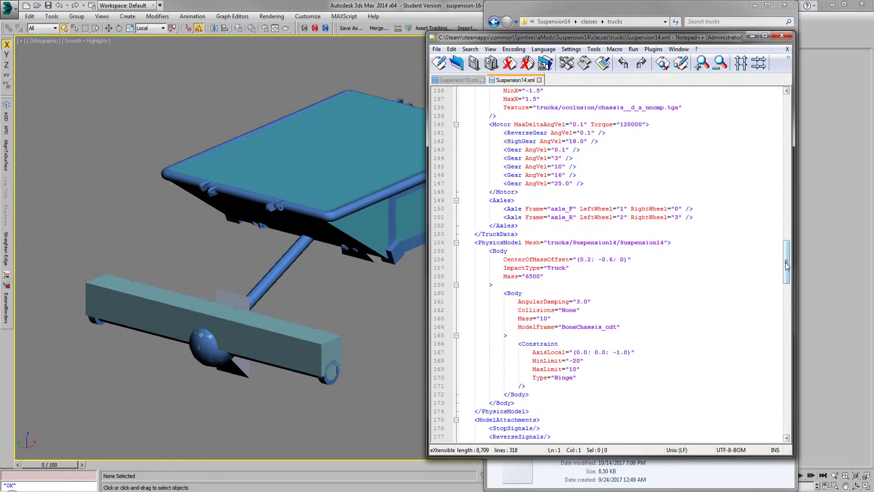
left_click_drag(787, 267, 786, 230)
left_click_drag(785, 210, 782, 144)
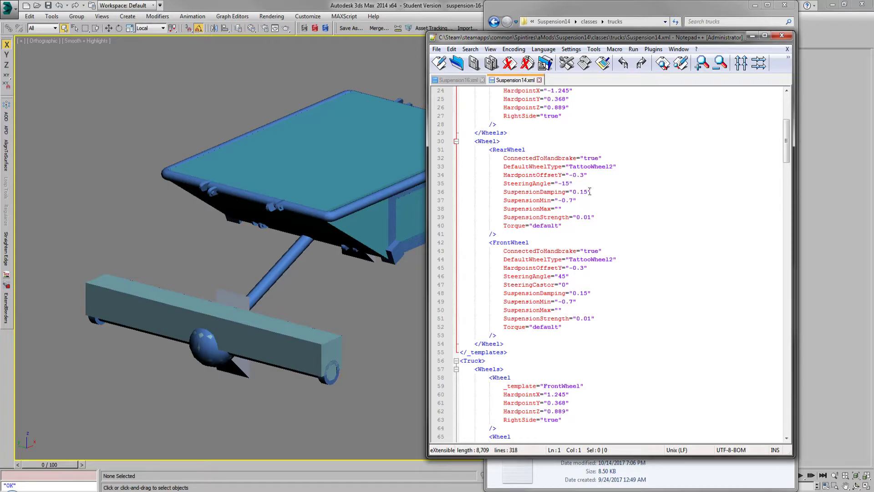
left_click_drag(593, 187, 604, 221)
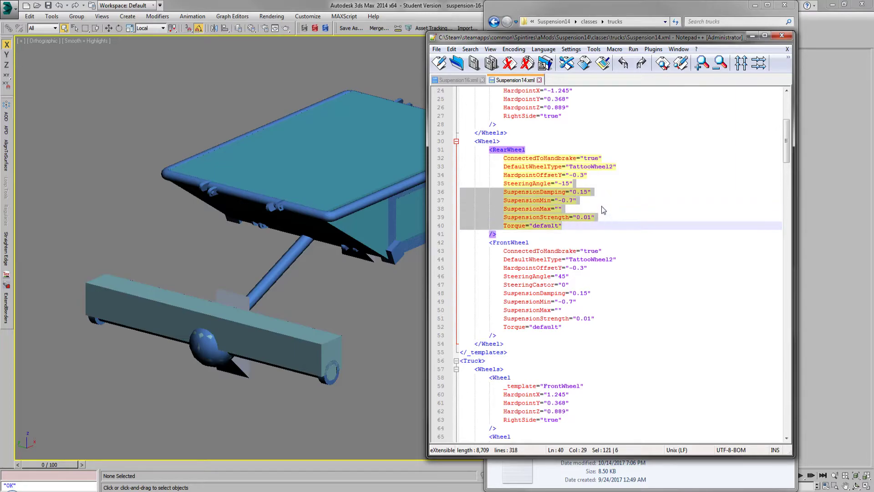
scroll(602, 205, "up", 5)
scroll(602, 206, "down", 3)
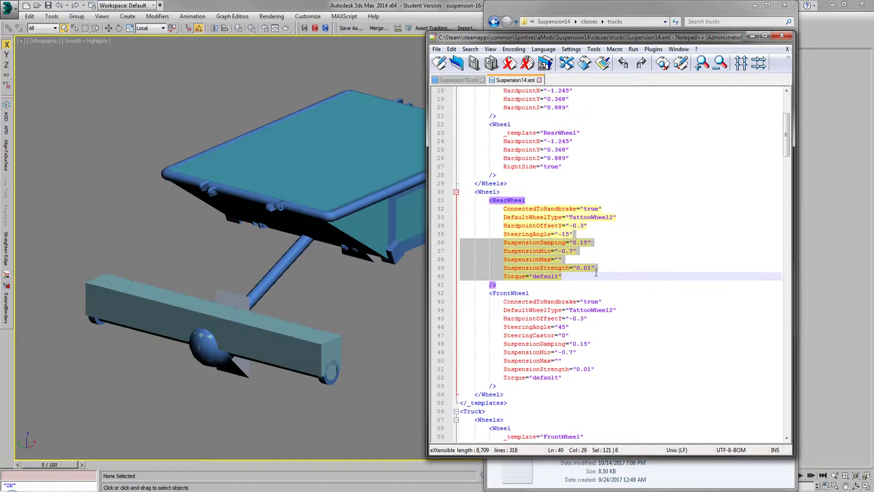
Step: Switch to Suspension16.xml and highlight the SuspensionDamping and SuspensionStrength attributes of its first wheel
left_click(478, 81)
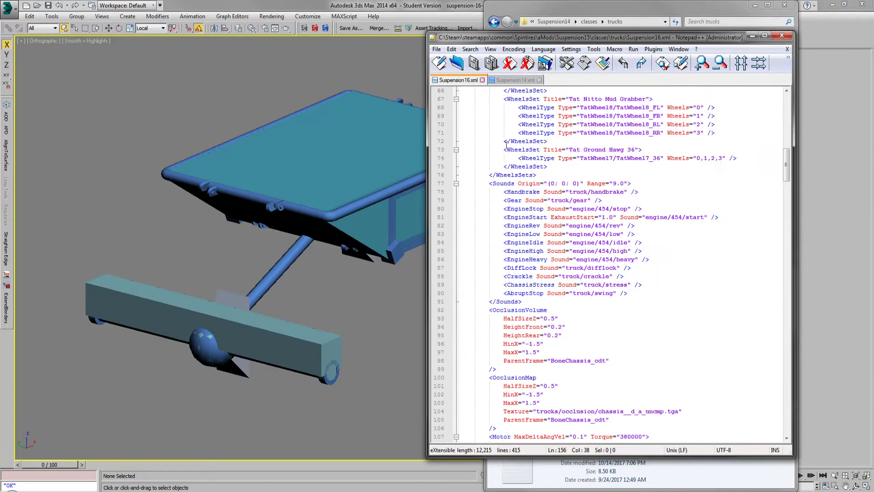
left_click_drag(789, 170, 795, 111)
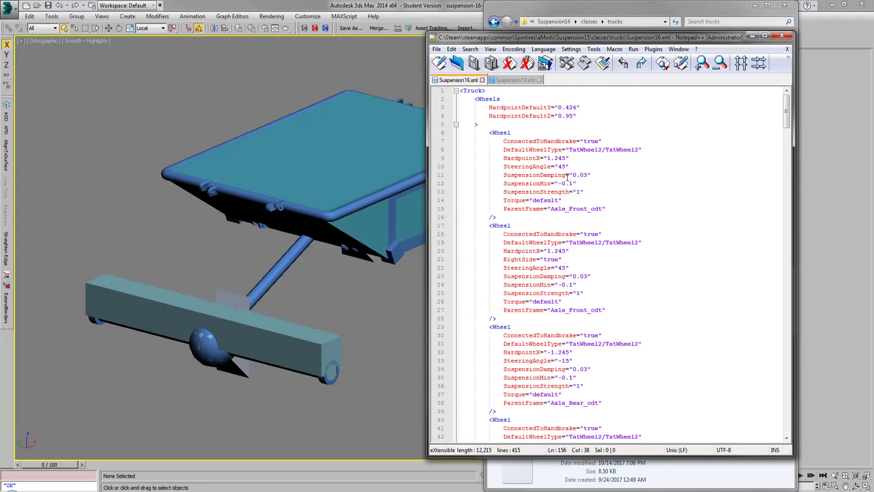
left_click_drag(594, 177, 594, 166)
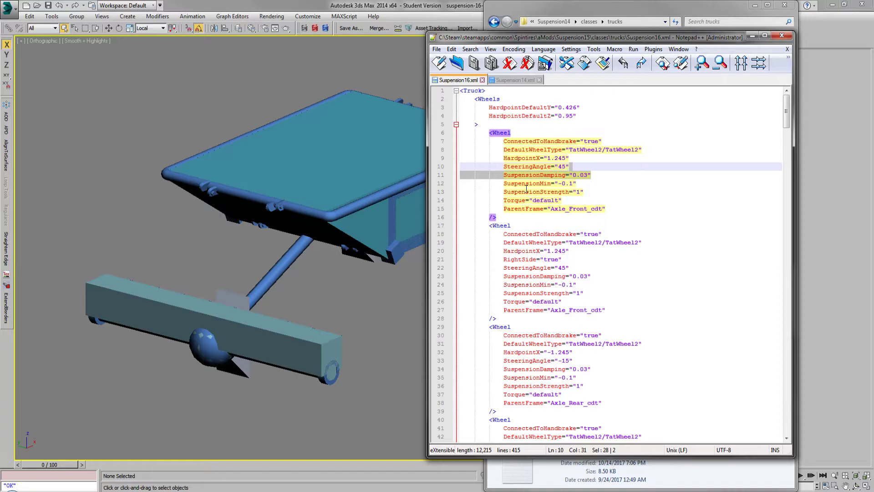
left_click_drag(523, 191, 591, 189)
left_click(591, 189)
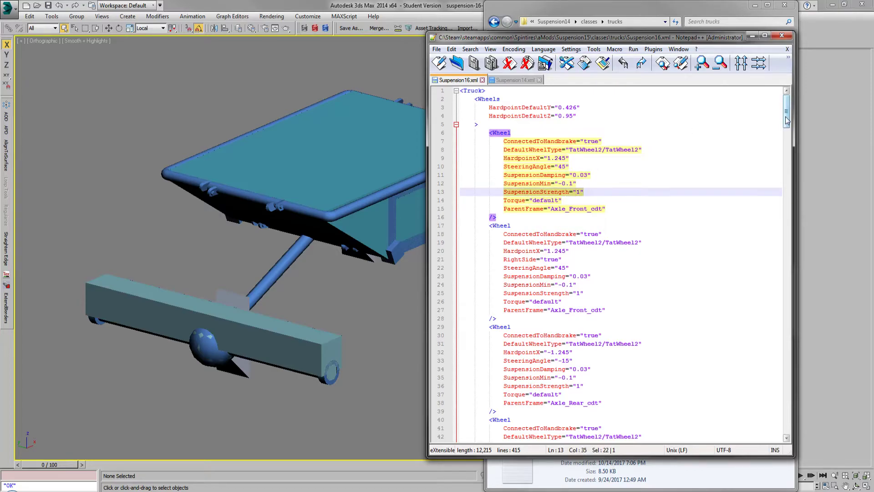
Step: Highlight the spring Motor settings of Control_Arm_Front_cdt and Axle_Front_cdt in Suspension16.xml, comparing them with Suspension14's wheel templates
left_click_drag(786, 120, 779, 225)
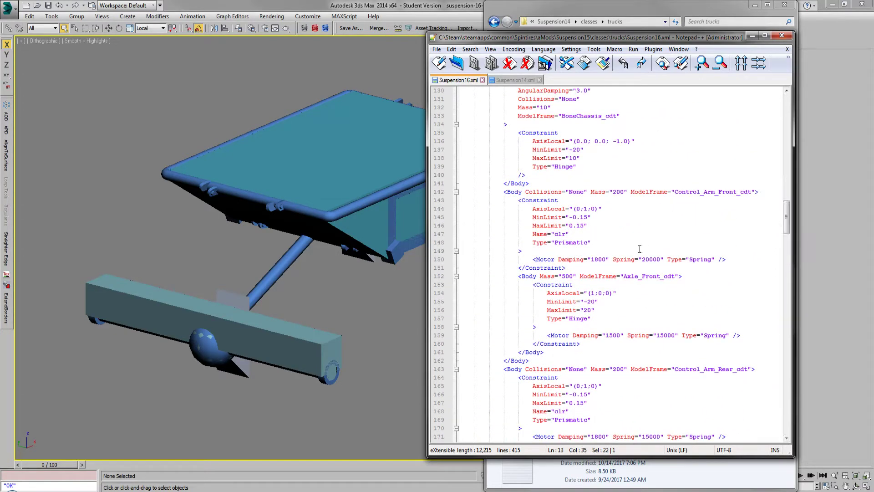
left_click_drag(571, 259, 663, 260)
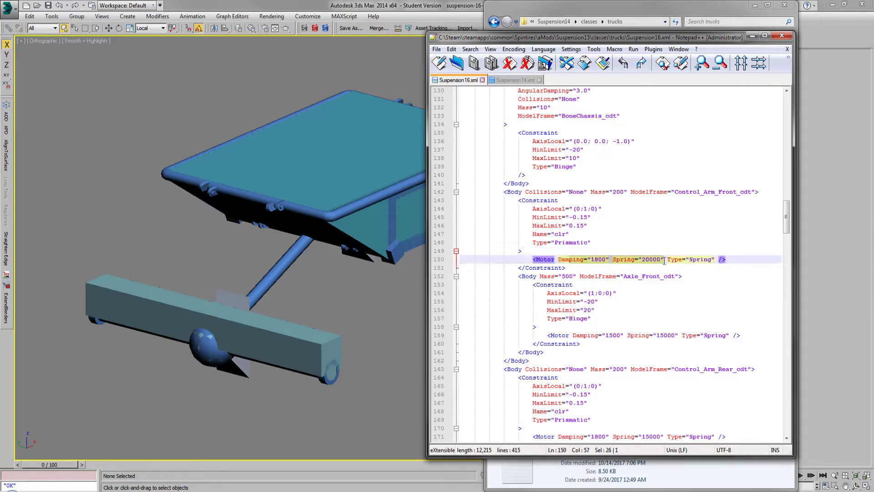
left_click_drag(576, 334, 690, 337)
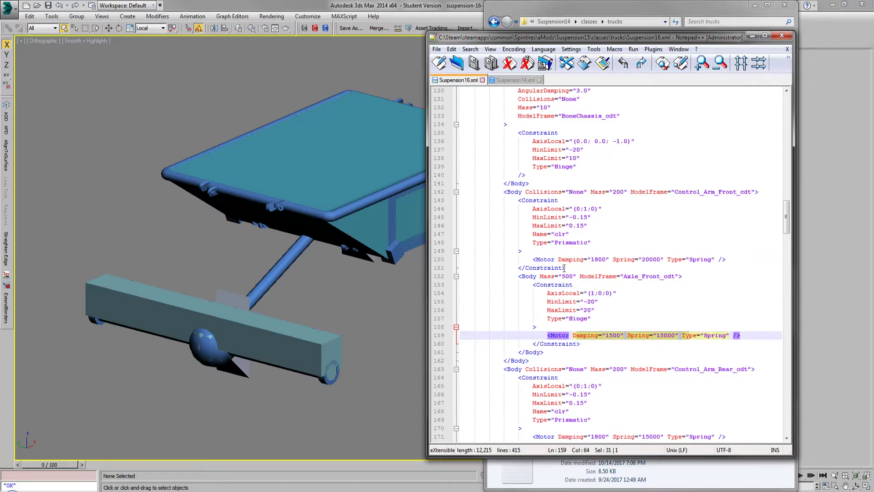
left_click(527, 80)
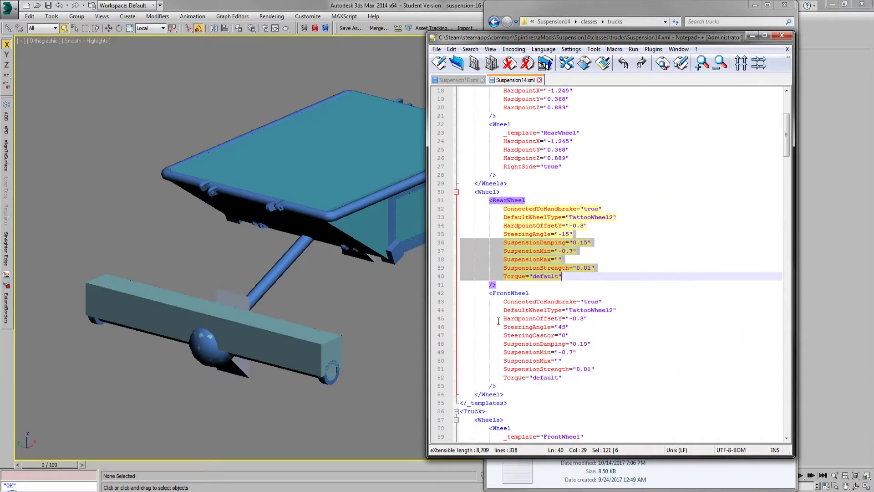
left_click(457, 80)
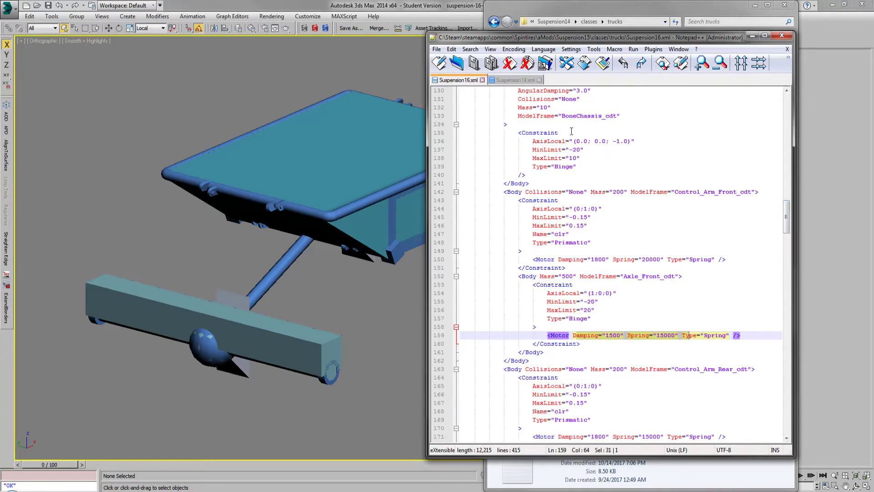
left_click_drag(533, 259, 730, 258)
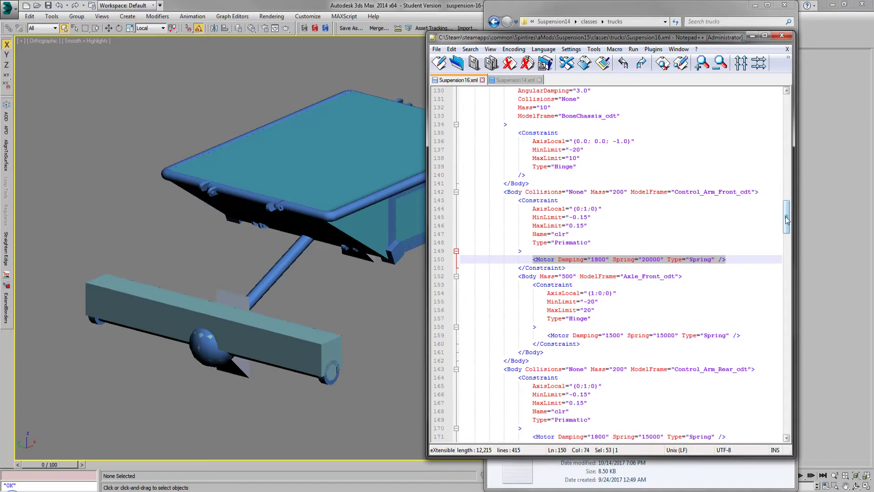
Step: Bring the text editor forward and highlight the MinLimit and MaxLimit values of the Control_Arm_Front_cdt and Axle_Front_cdt constraints
left_click(375, 290)
left_click(596, 41)
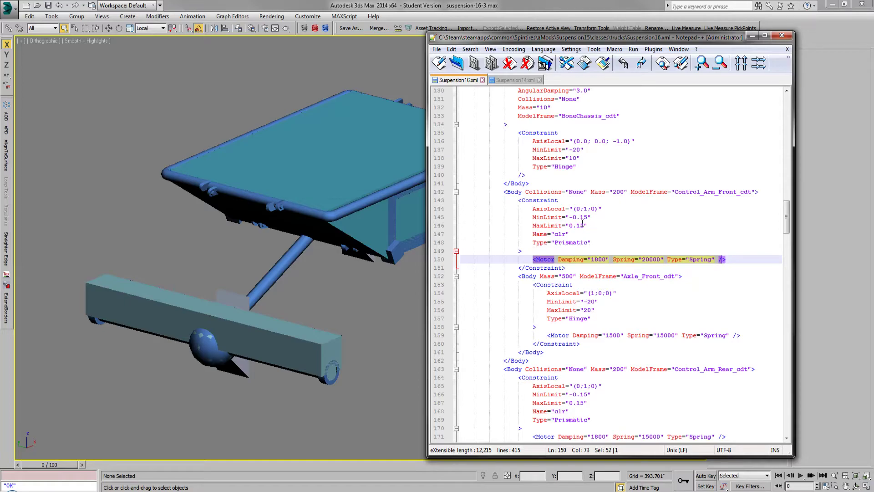
left_click_drag(606, 209, 608, 225)
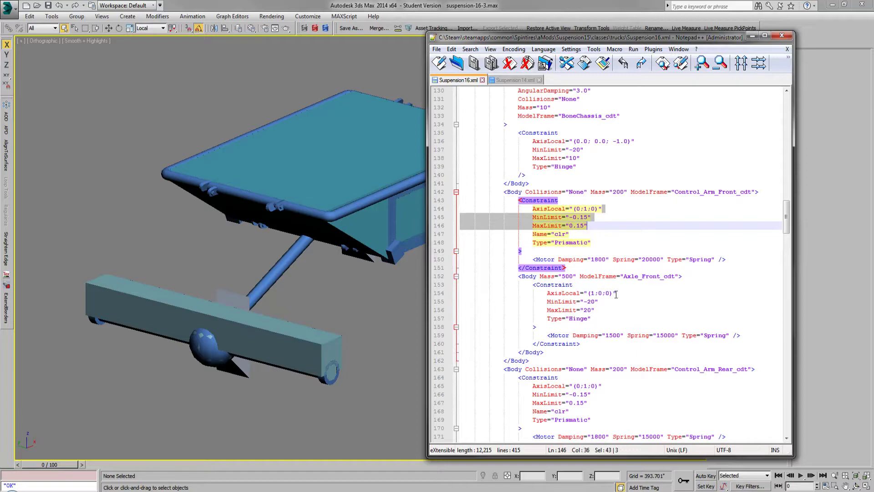
left_click_drag(622, 292, 619, 308)
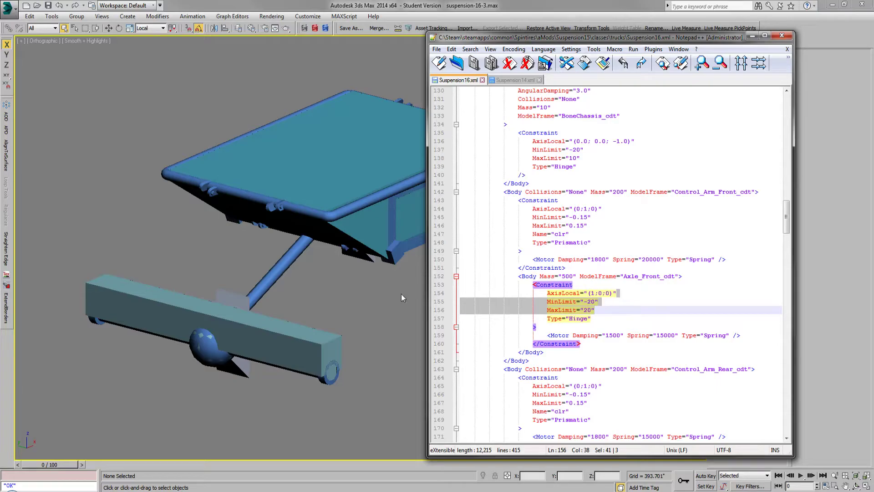
Step: Minimize the text editor, open the layer manager in 3ds Max, and unhide the Control_Arm_RR2, RL2, FR2 and FL2 layers
left_click(753, 38)
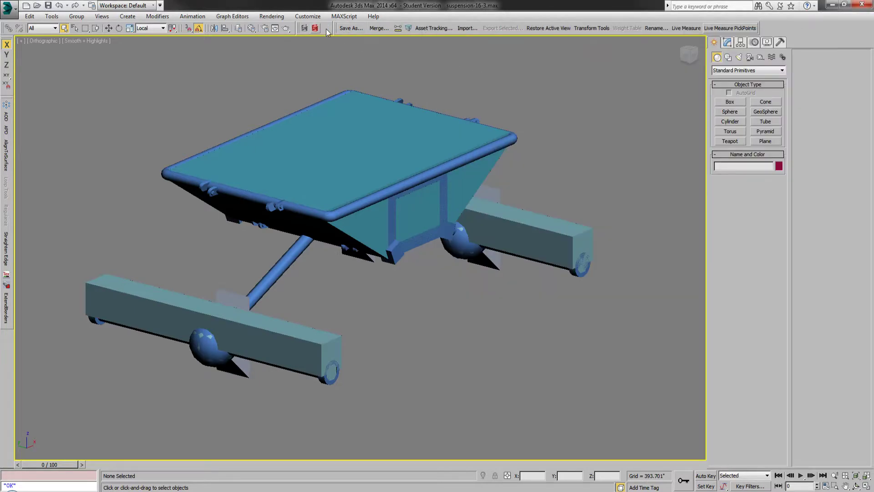
left_click(238, 28)
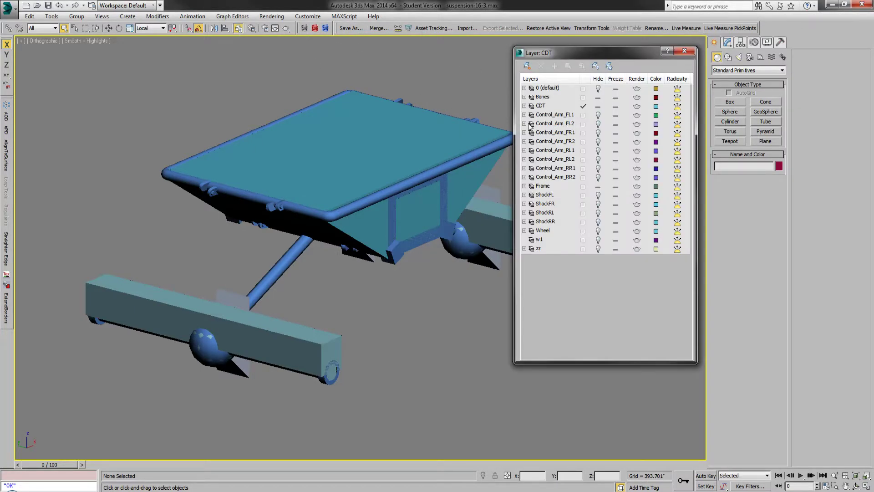
left_click(598, 169)
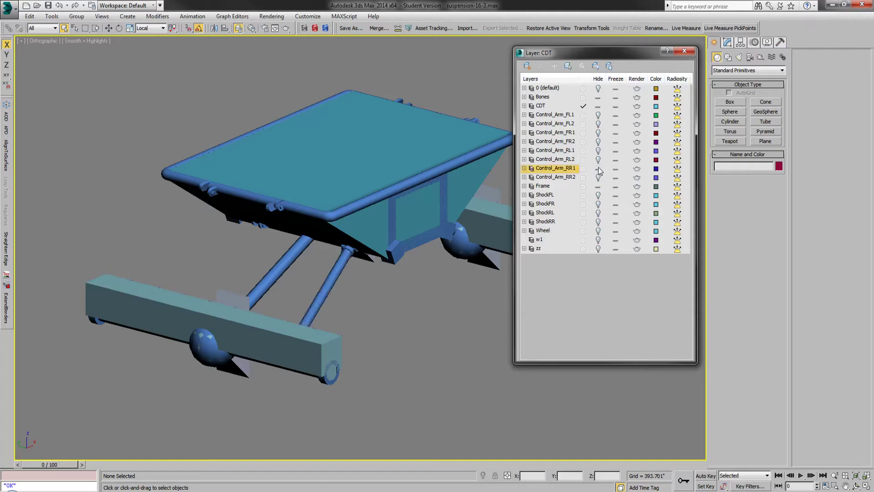
left_click(598, 169)
left_click(598, 178)
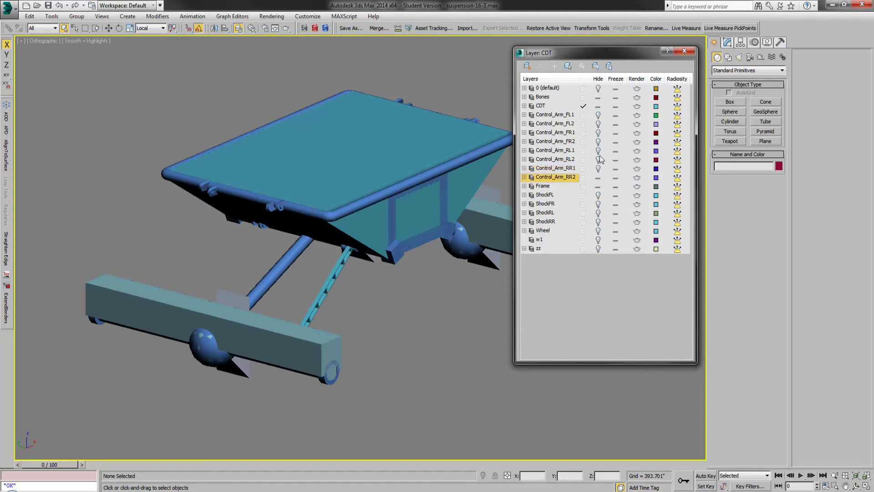
left_click(598, 178)
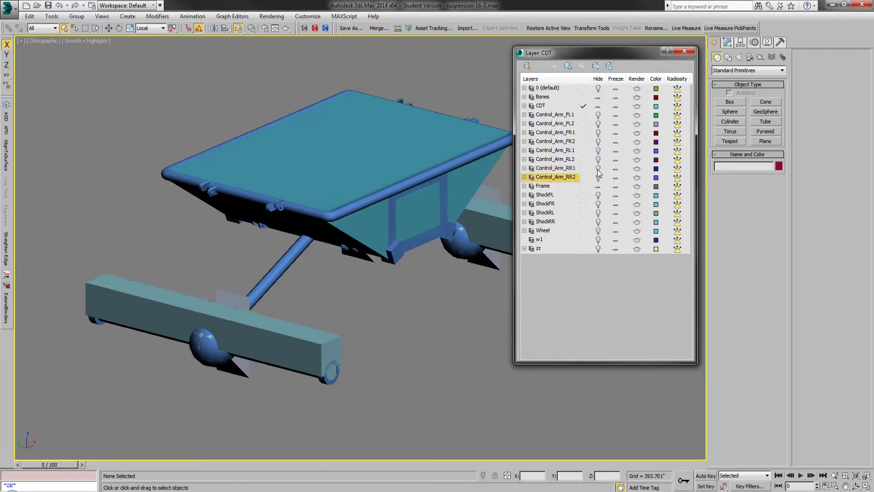
left_click(598, 178)
left_click(598, 160)
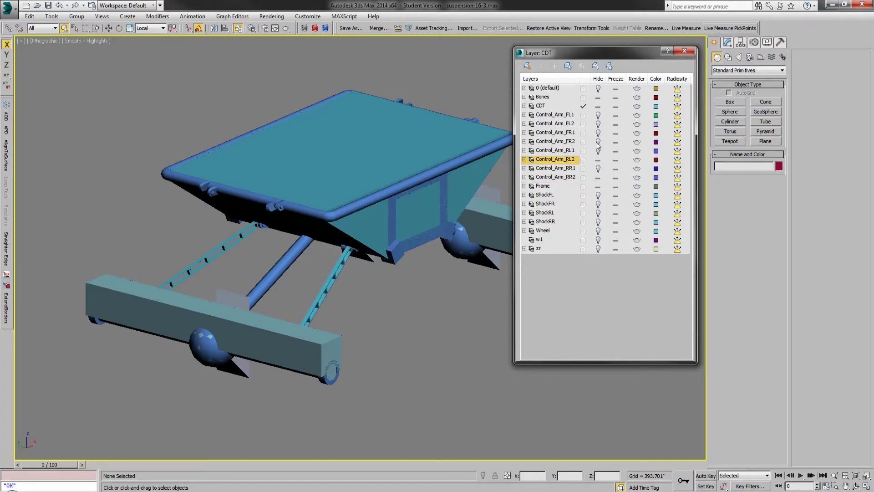
left_click(598, 142)
left_click(598, 124)
Step: Unhide the Control_Arm_FL1, FR1, RL1 and RR1 layers and hide the Control_Arm_FL2, FR2, RL2 and RR2 layers
left_click(598, 115)
left_click(598, 124)
left_click(598, 133)
left_click(598, 142)
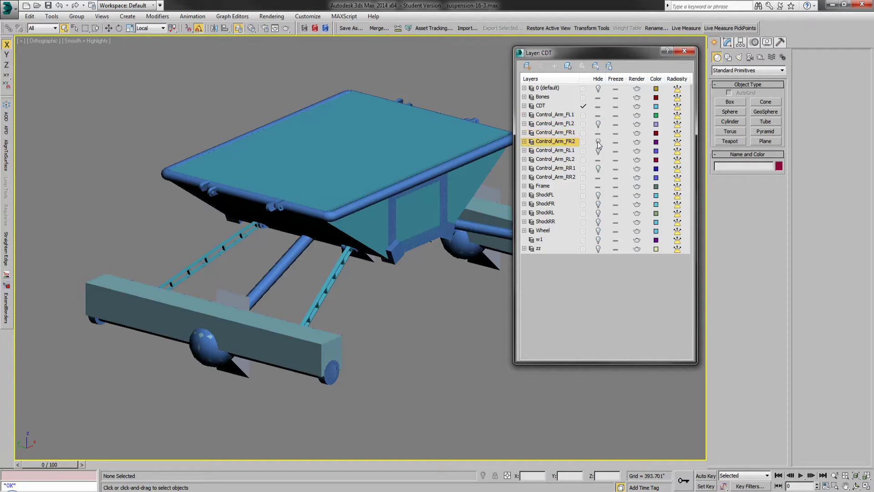
left_click(598, 150)
left_click(599, 160)
left_click(598, 169)
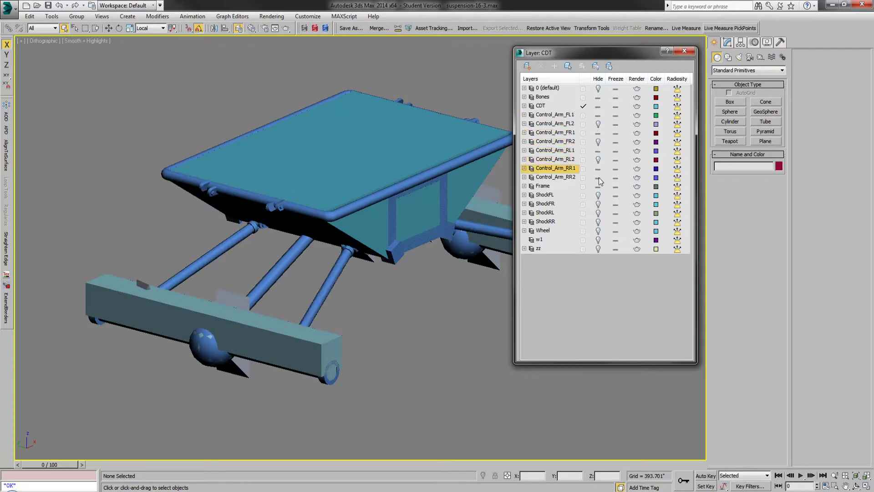
left_click(598, 177)
Step: Unhide the ShockFL, ShockFR, ShockRL and ShockRR layers, close the layer manager, and restore the saved active view
left_click(598, 195)
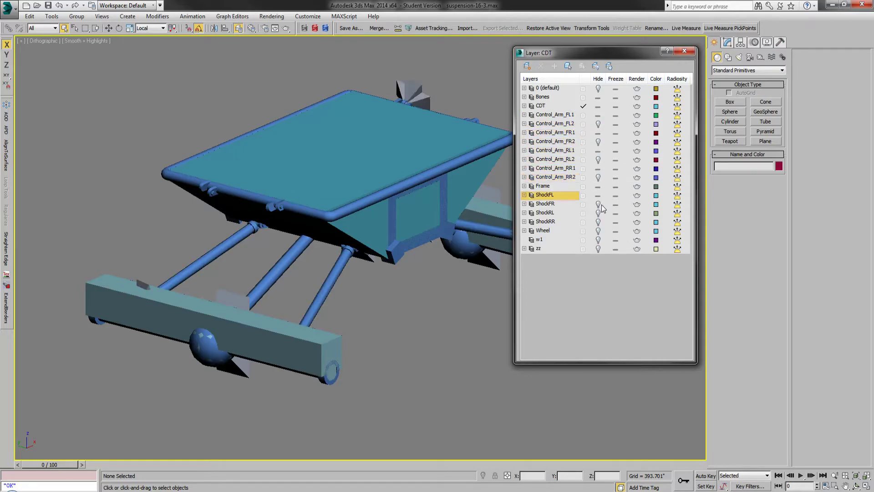
left_click(598, 204)
left_click(598, 213)
left_click(598, 222)
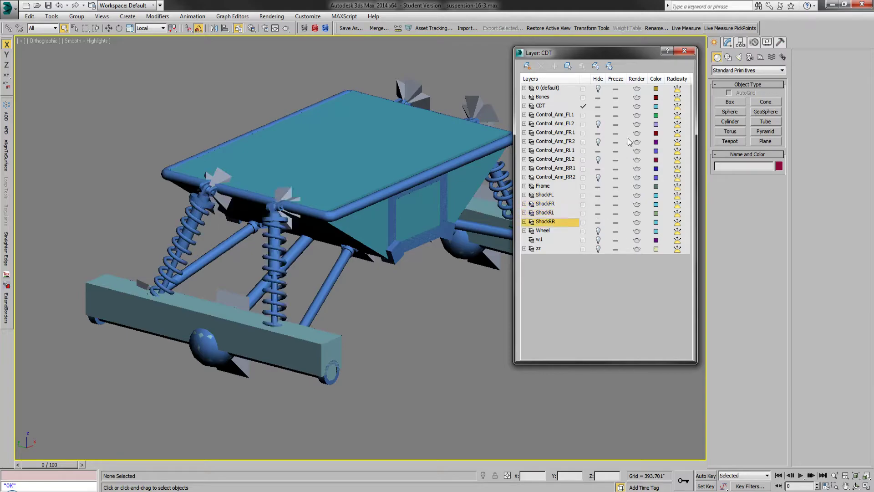
left_click(684, 51)
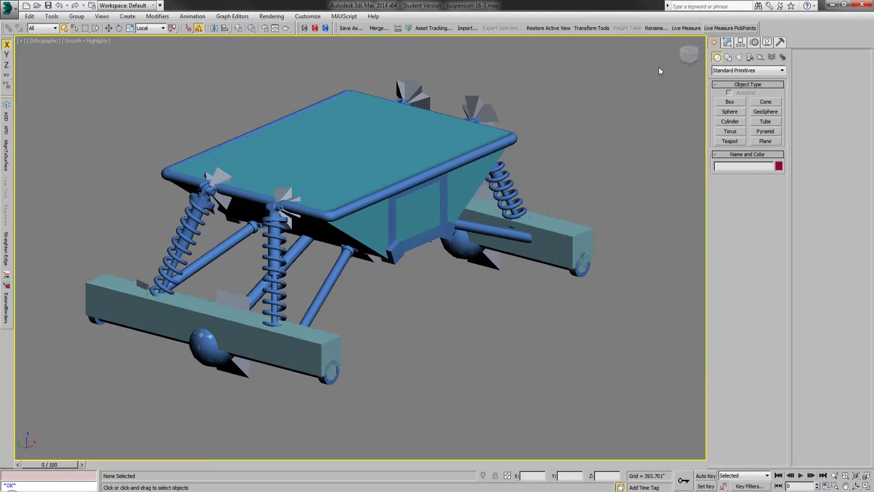
left_click(548, 31)
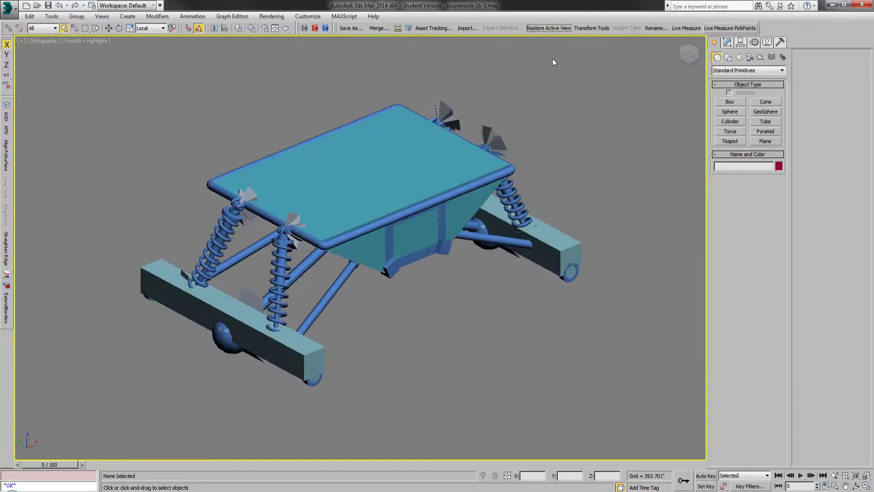
Step: Expand the BoneShock_RR1 and Control_Arm_RR1 branches in the scene object list and select both root bones
left_click(74, 30)
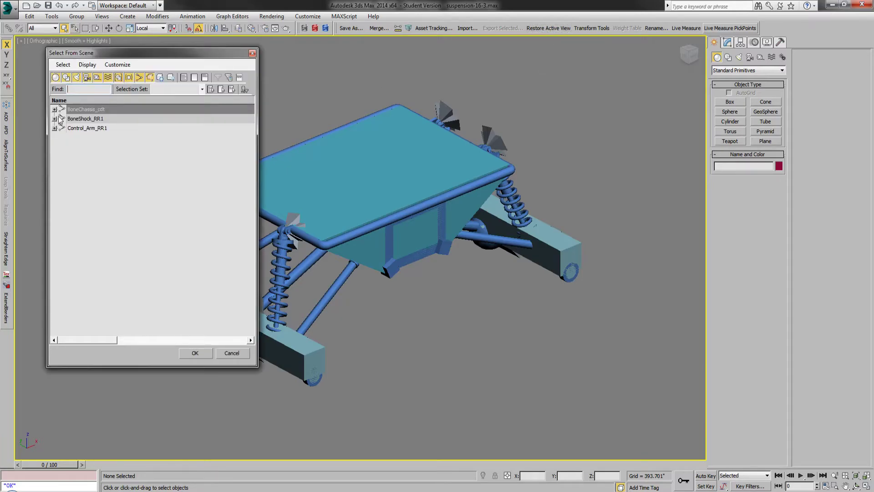
left_click_drag(120, 53, 245, 70)
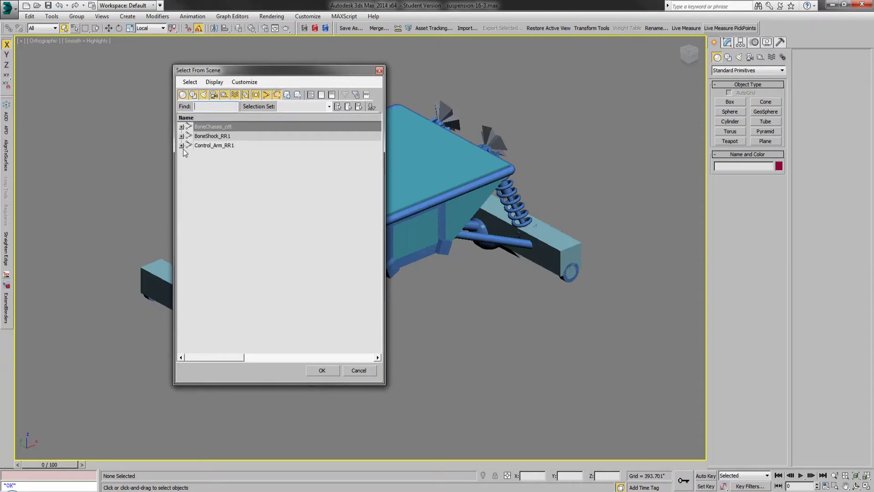
left_click(182, 145)
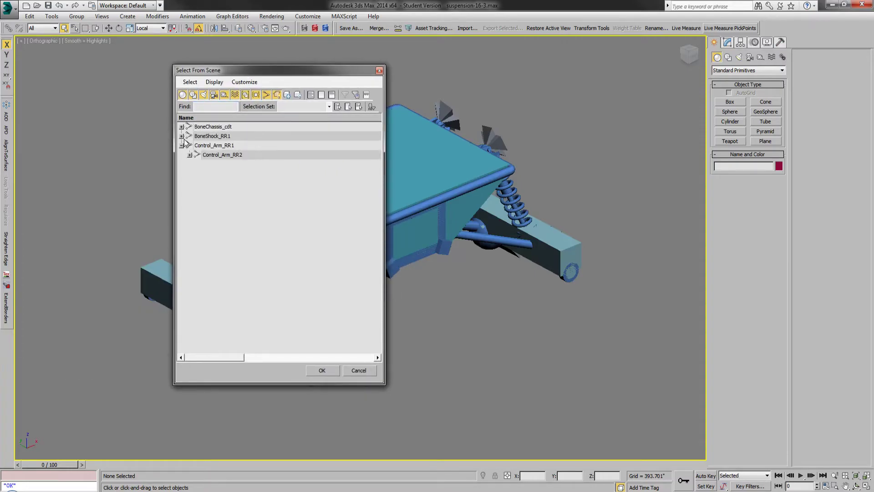
left_click(182, 136)
left_click(189, 165)
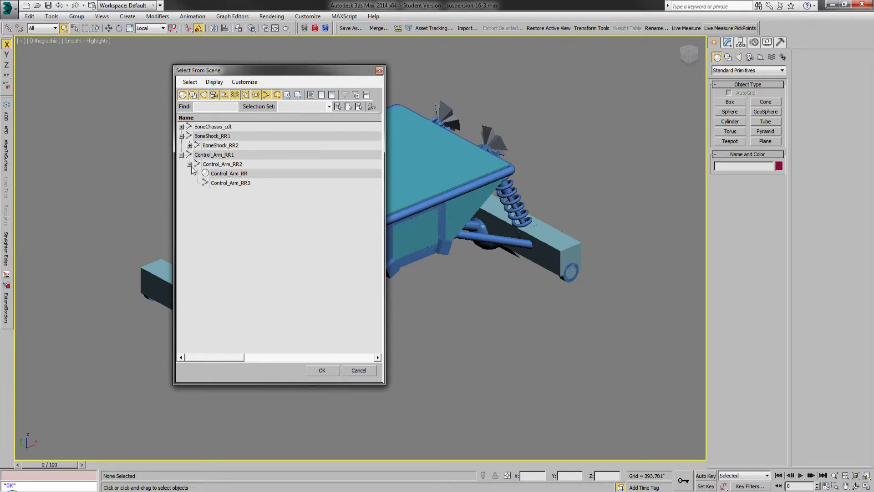
left_click(190, 146)
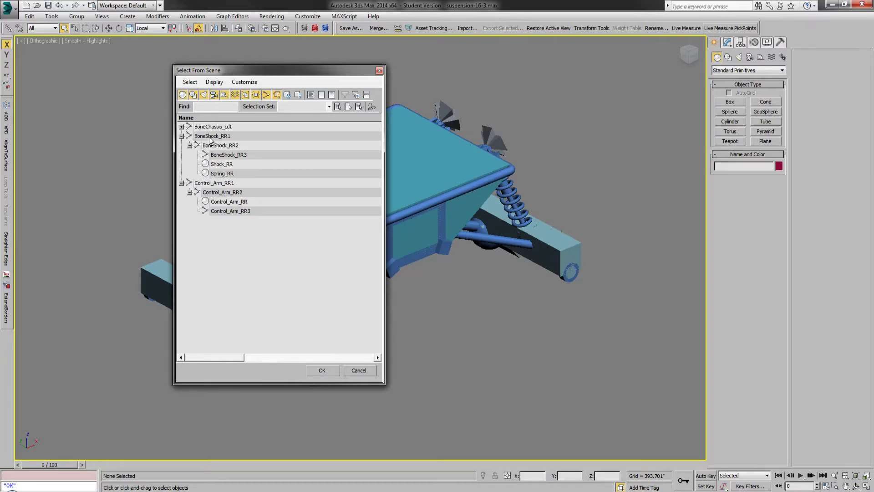
left_click(209, 136)
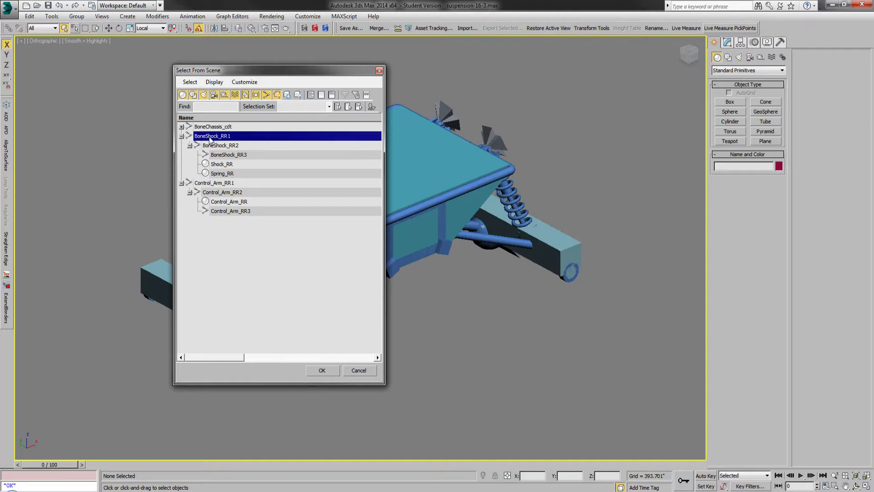
left_click(218, 183, "ctrl")
left_click(321, 370)
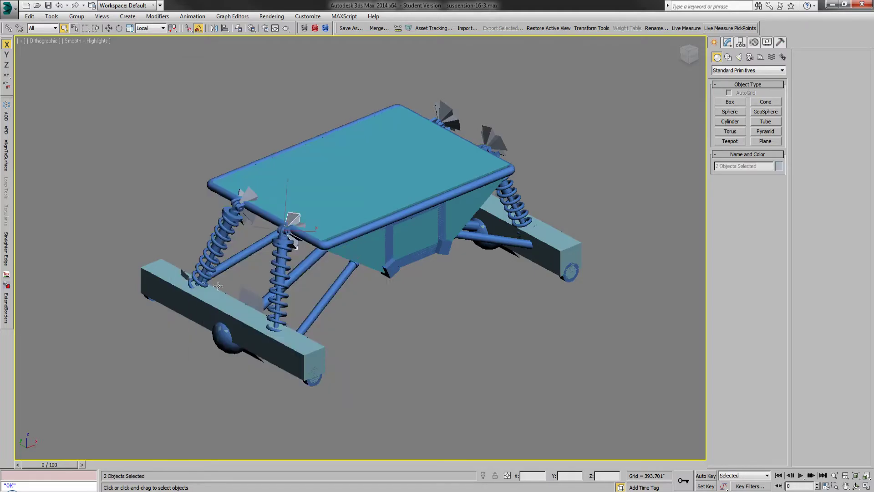
Step: Link the two selected bones to the parent BoneChassis_cdt, then clear the selection and return to the Select tool
left_click(9, 27)
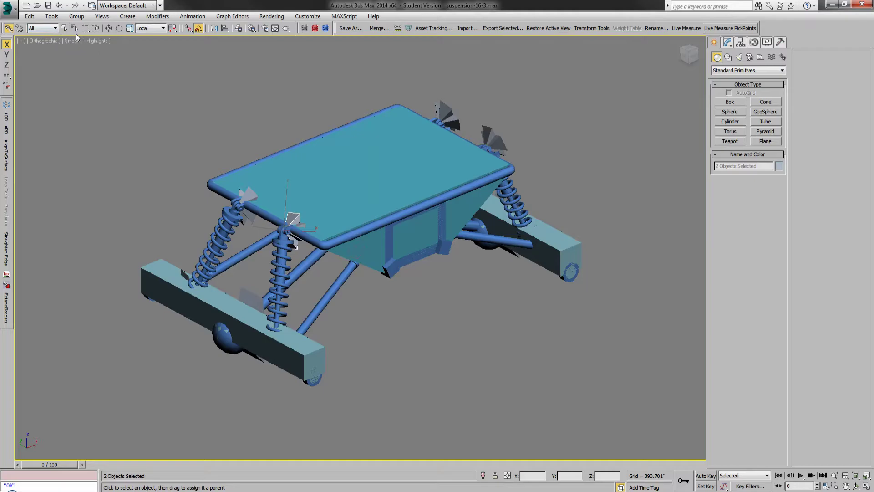
left_click(74, 28)
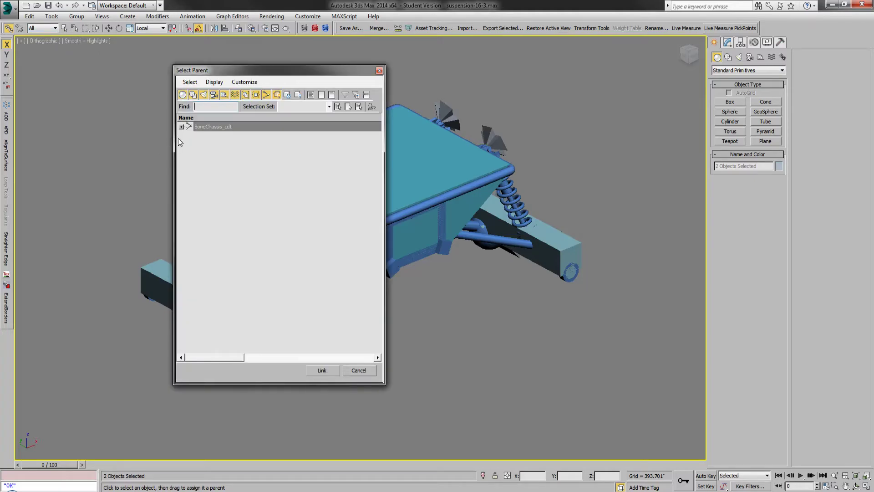
double_click(214, 129)
left_click(155, 144)
left_click(65, 29)
Step: Reopen the scene object list, expand the entire hierarchy, and enlarge the dialog to show more of it
left_click(74, 29)
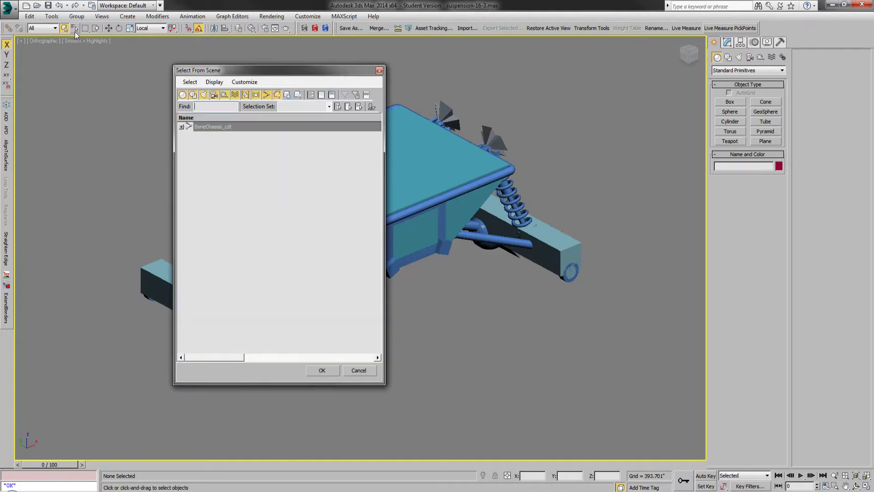
left_click(214, 83)
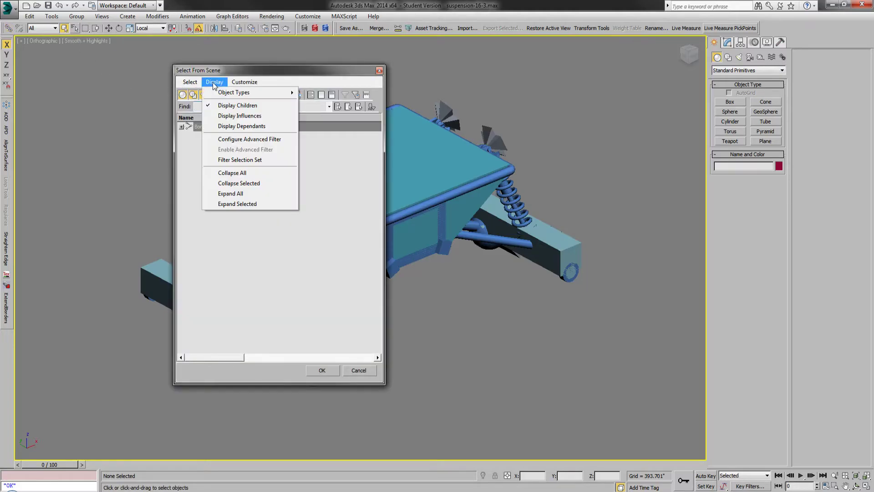
left_click(240, 184)
left_click_drag(296, 73, 299, 48)
left_click_drag(387, 357, 401, 421)
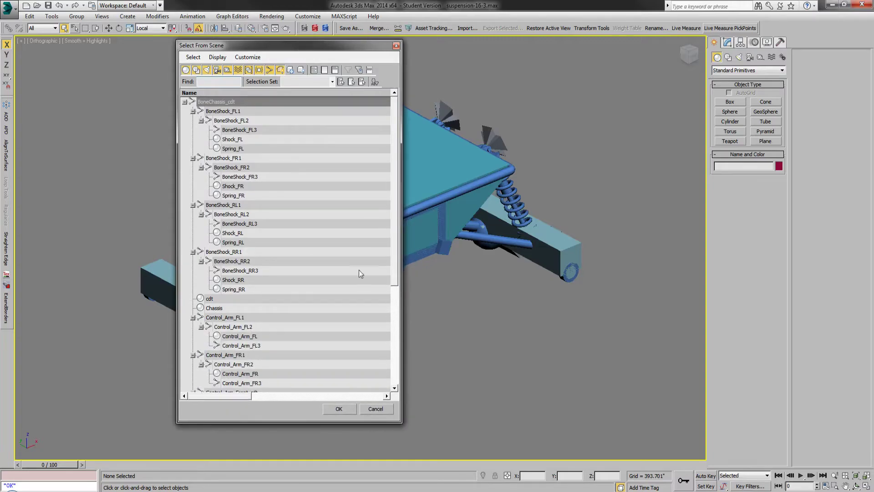
Step: Collapse the hierarchy, expand only BoneChassis_cdt, and highlight its BoneShock and Control_Arm child bones
left_click(217, 57)
left_click(235, 148)
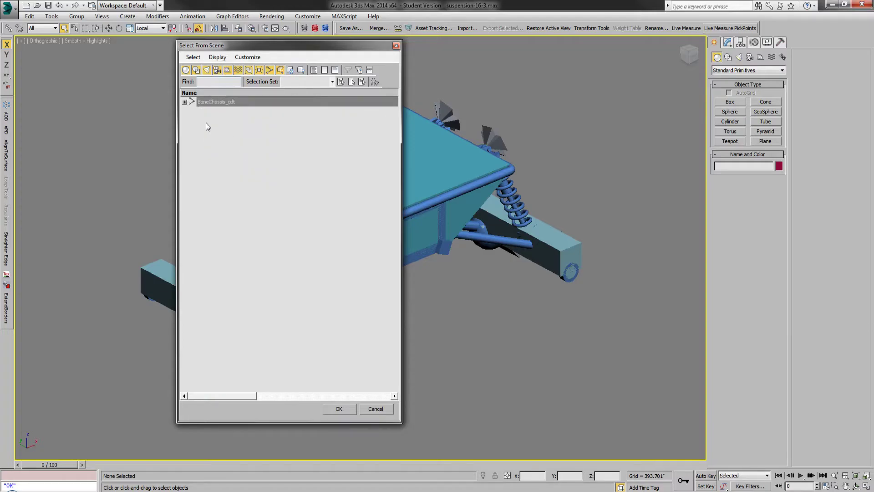
left_click(185, 102)
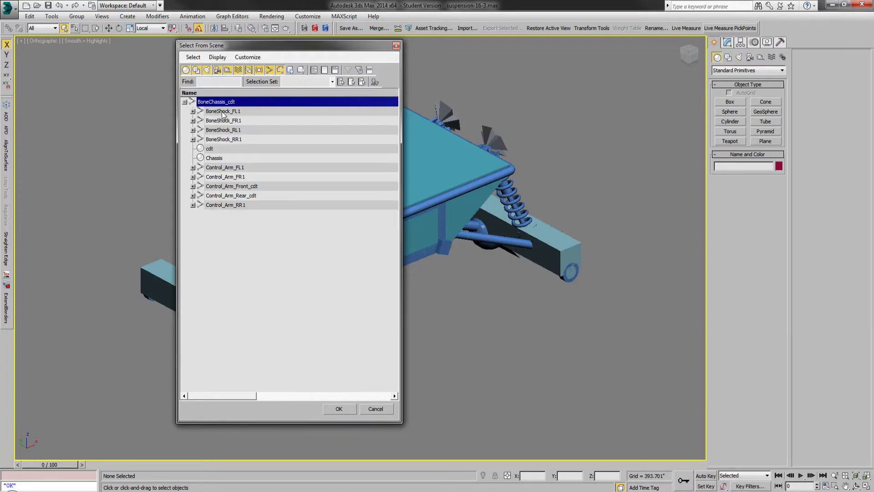
left_click(244, 112)
left_click(242, 140, "shift")
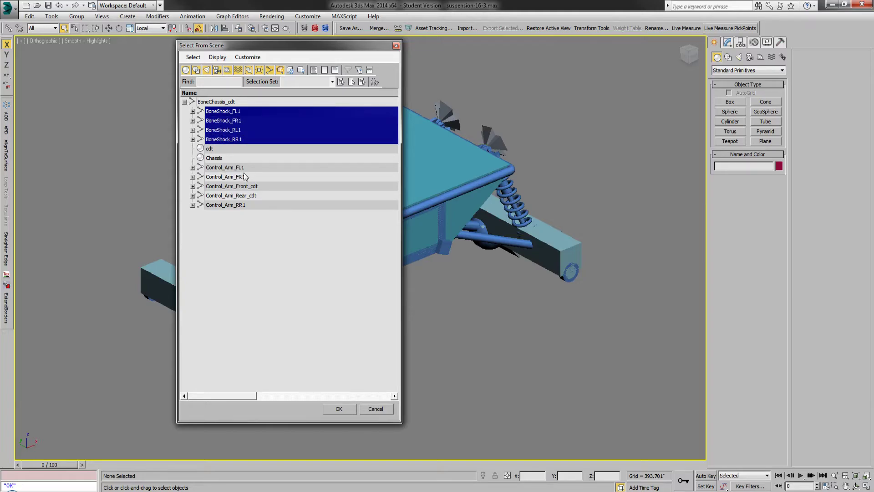
left_click_drag(244, 171, 245, 179)
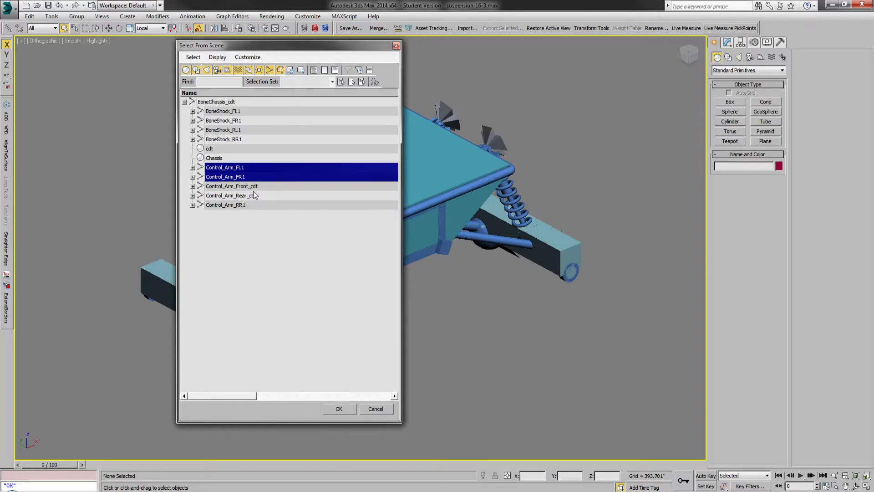
left_click(224, 206, "shift")
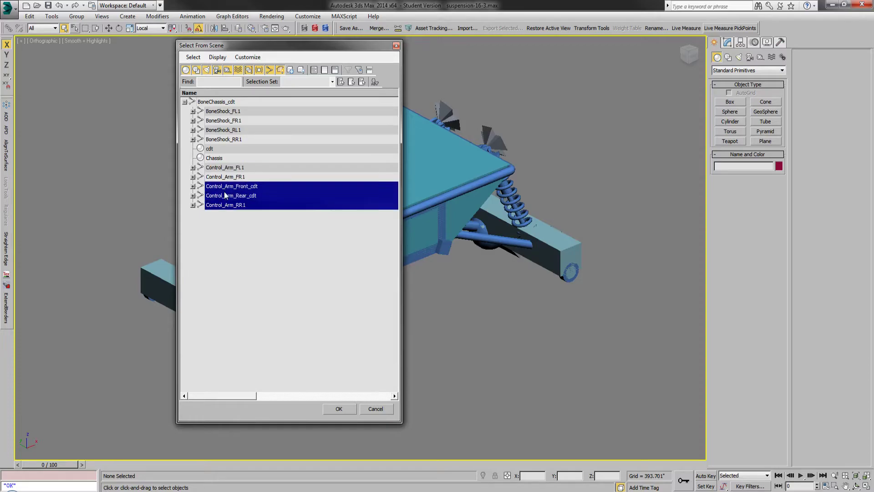
left_click(207, 103)
Step: Examine the children of BoneShock_FL1, BoneShock_FR1, Control_Arm_FL1 and Control_Arm_Front_cdt under BoneChassis_cdt
left_click(193, 111)
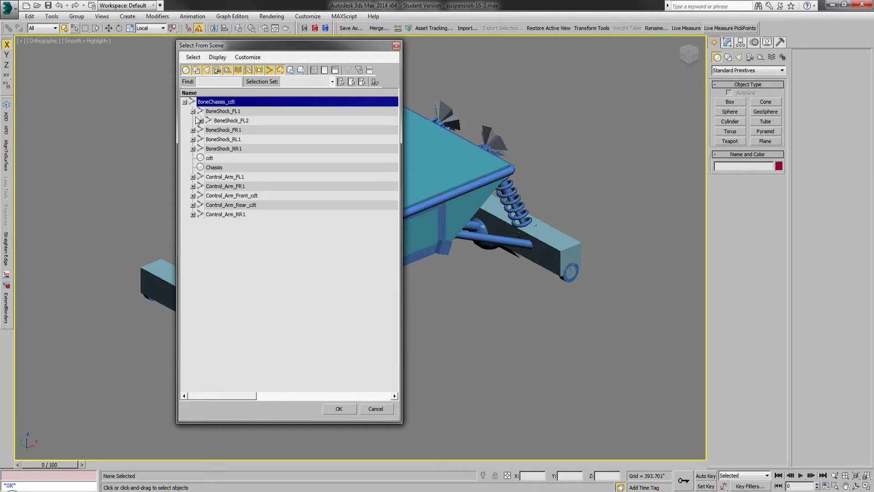
left_click(201, 120)
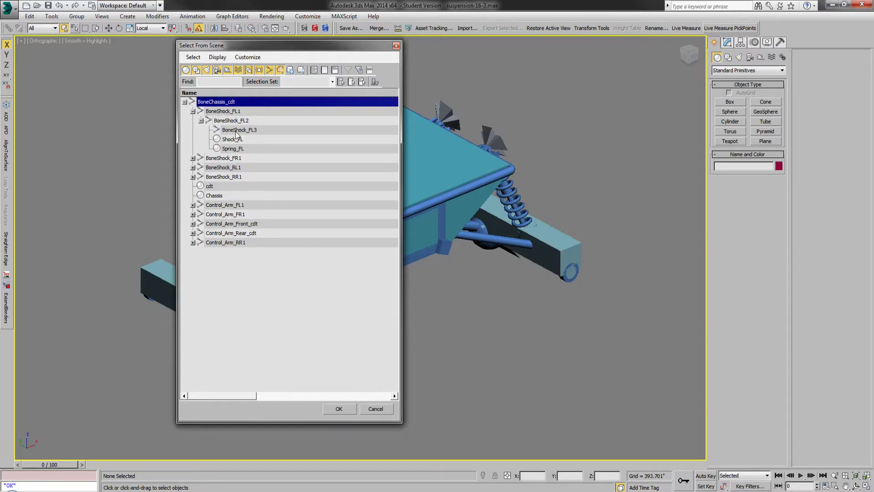
left_click(193, 158)
left_click(201, 168)
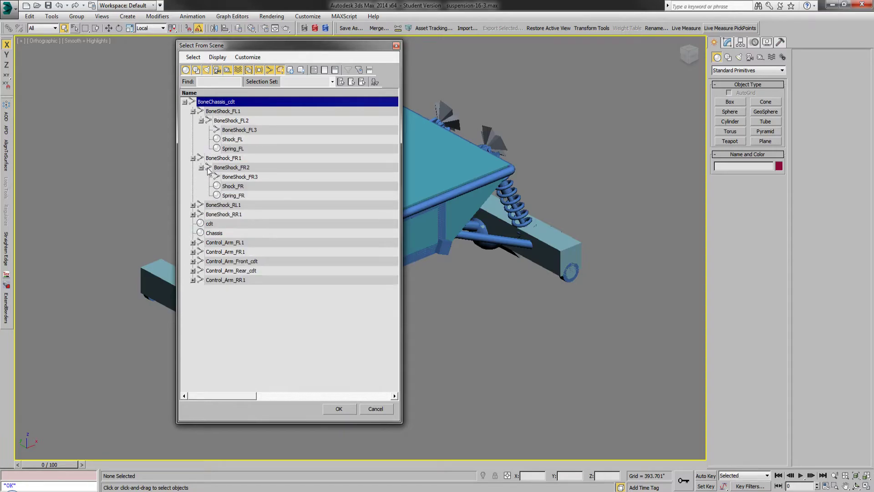
left_click(193, 242)
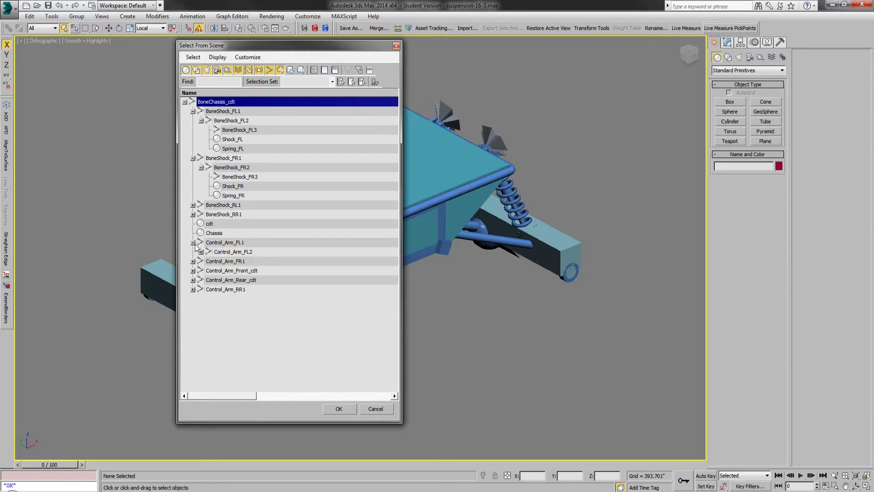
left_click(202, 252)
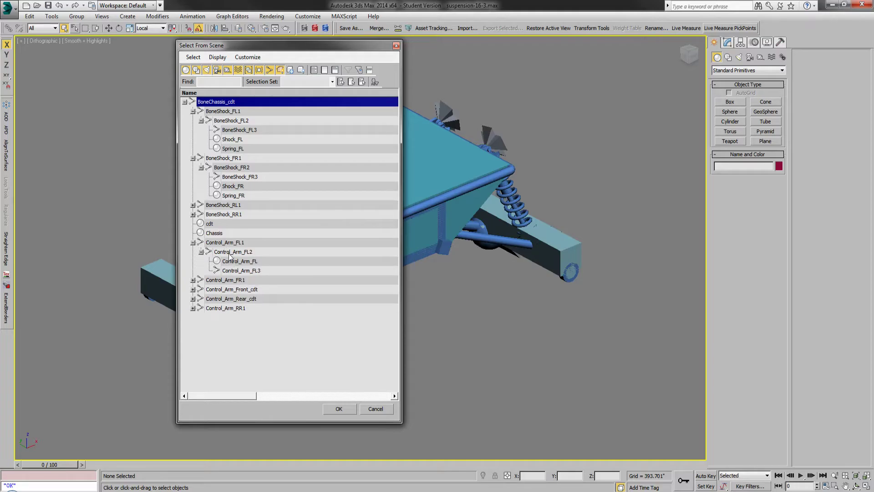
left_click(193, 289)
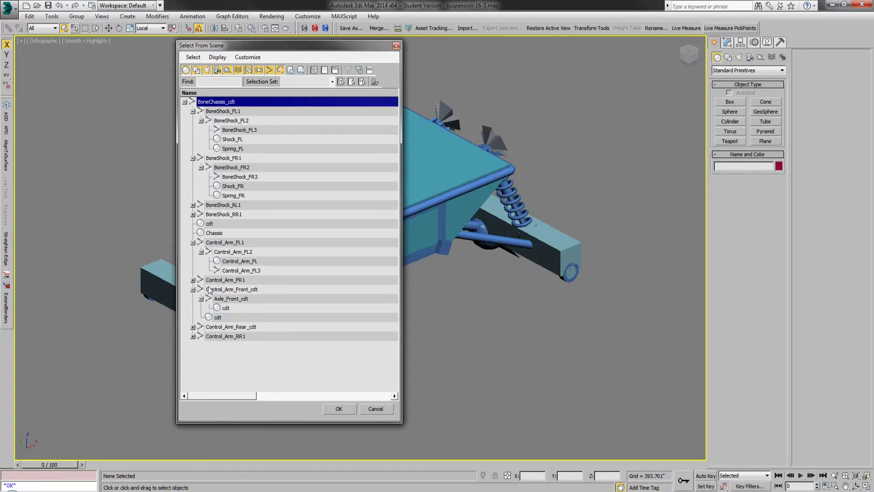
left_click(232, 290)
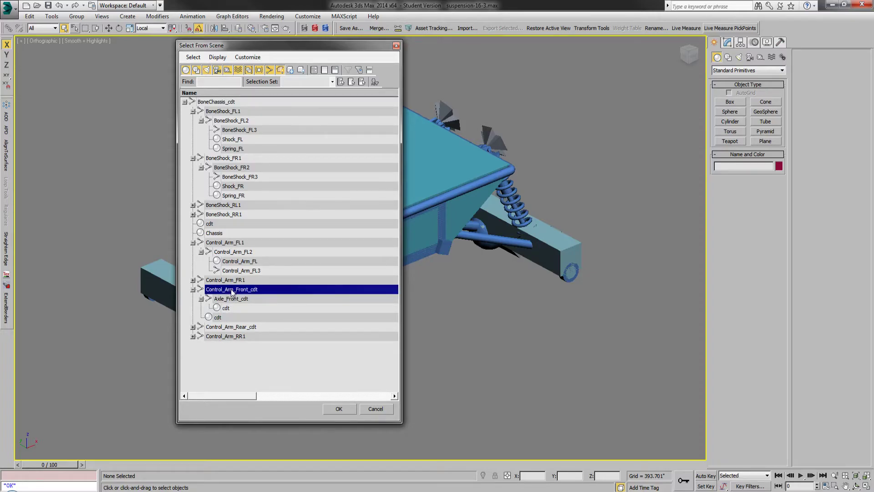
left_click(193, 290)
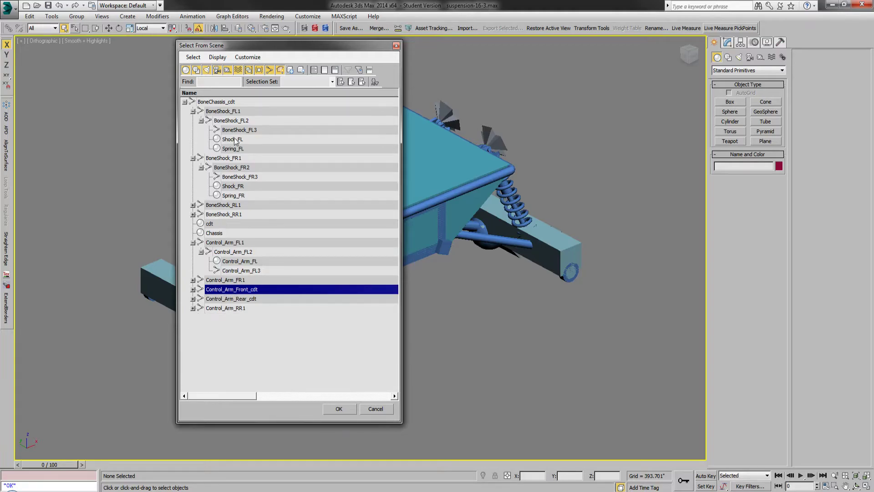
left_click(221, 104)
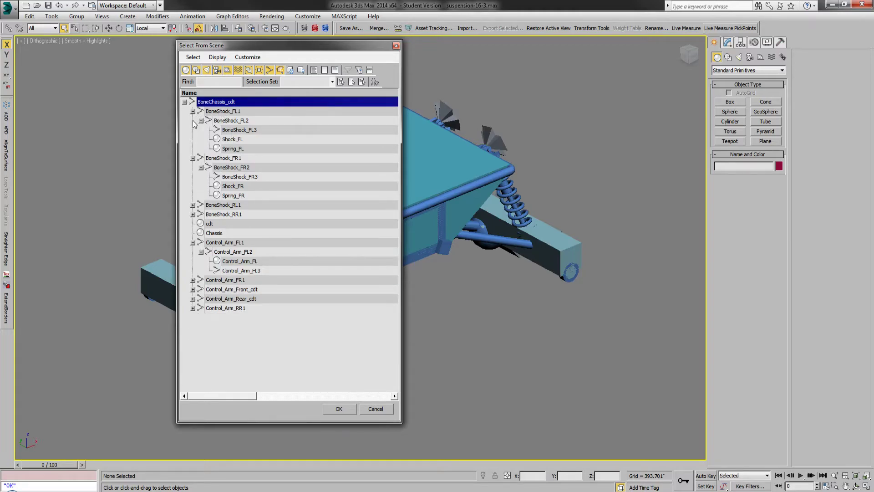
Step: Expand the full bone hierarchy, review its lower branches down to Control_Arm_RR3, and close the list without selecting anything
left_click(218, 58)
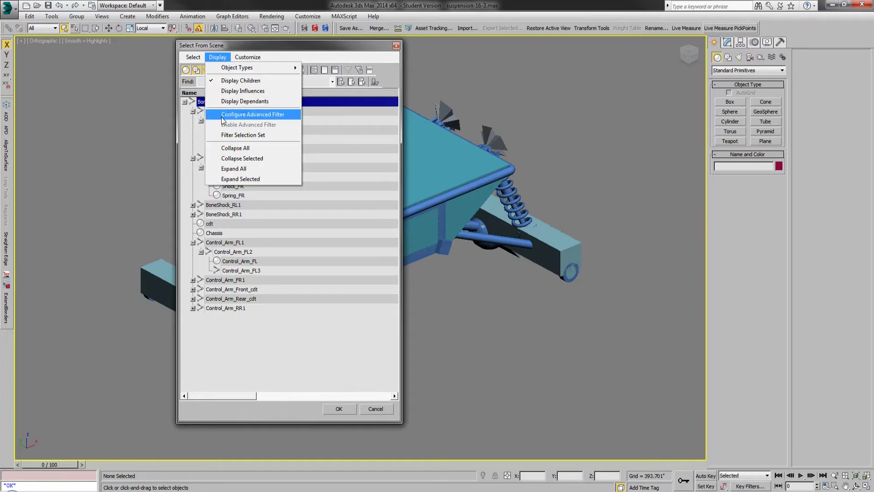
left_click(243, 169)
left_click_drag(395, 257, 393, 362)
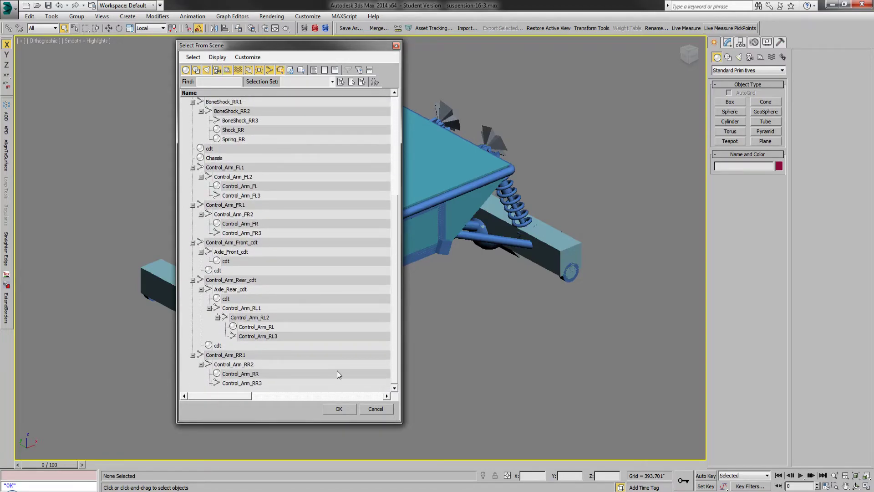
left_click(374, 409)
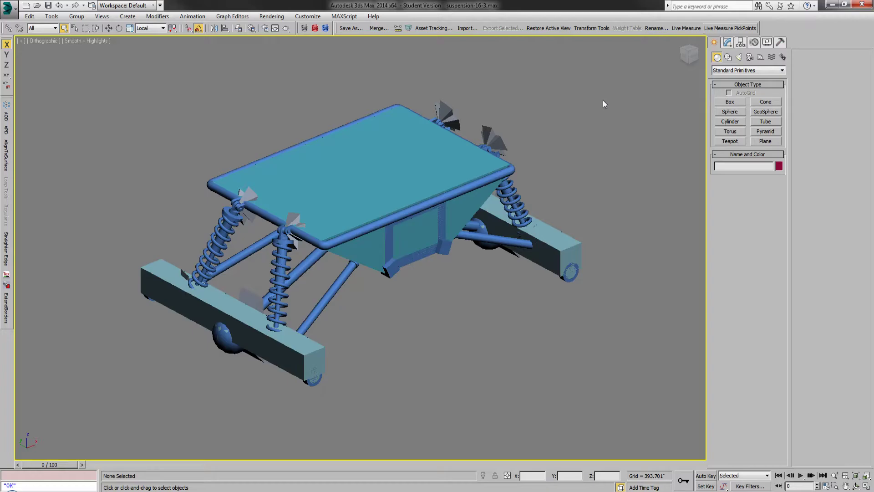
Step: Select every object of the suspension rig in the viewport and check the layers in the layer manager
left_click(407, 29)
left_click_drag(629, 63, 91, 408)
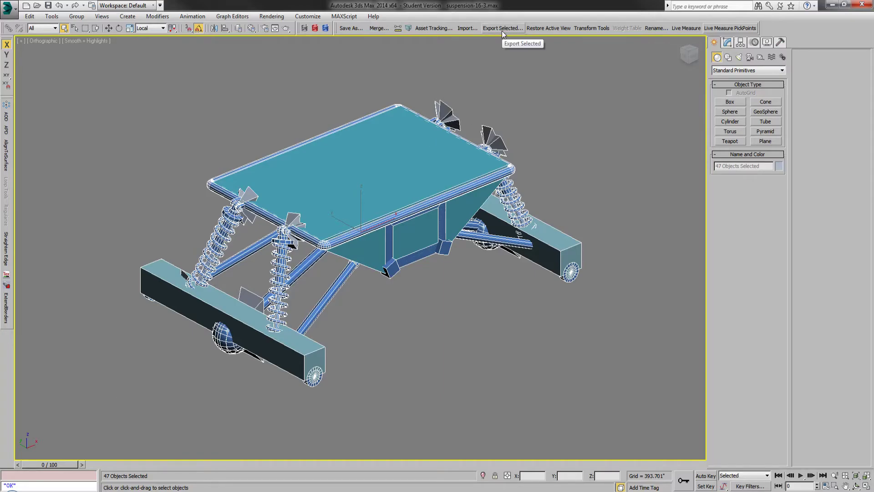
left_click(239, 27)
left_click(695, 47)
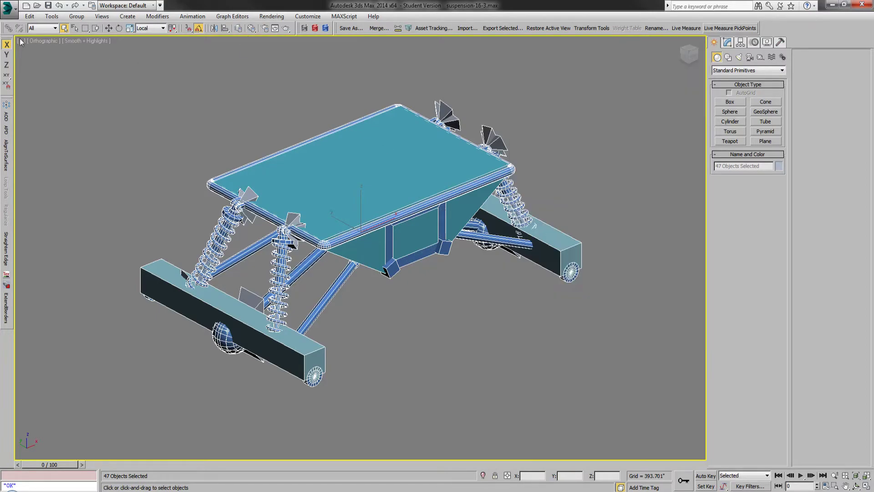
Step: Start exporting the selected rig over the existing Suspension16.X using the Alin DirectX Exporter Free v2.2.5 (*.X) format
left_click(9, 9)
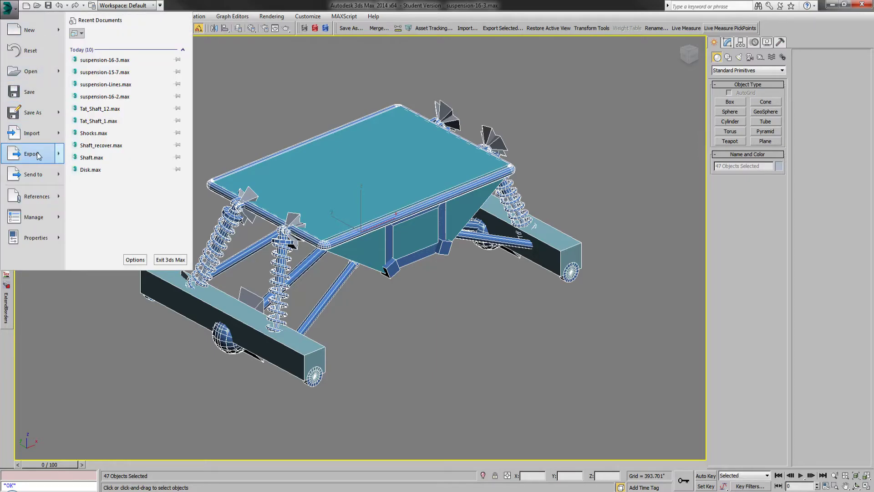
mouse_move(38, 156)
left_click(116, 86)
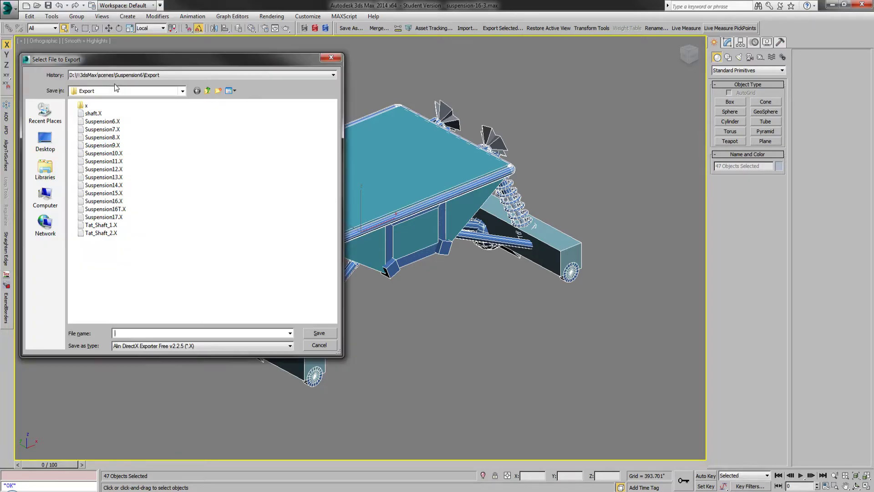
left_click(132, 346)
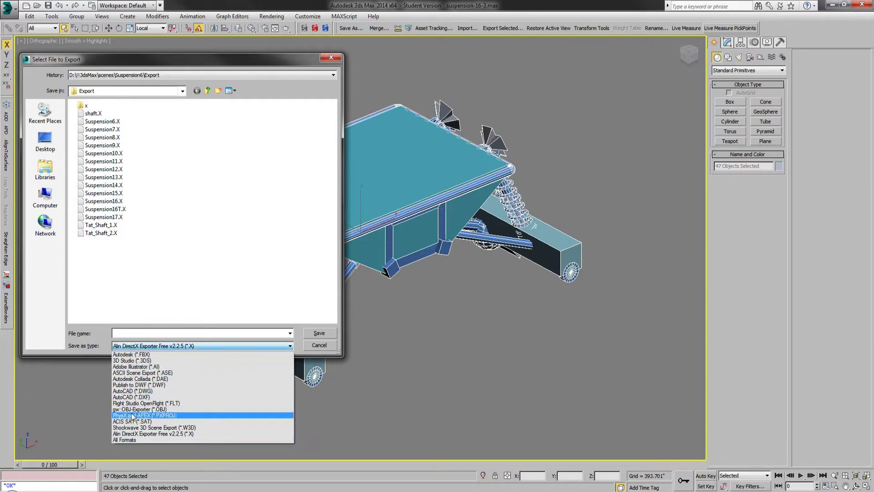
left_click(132, 436)
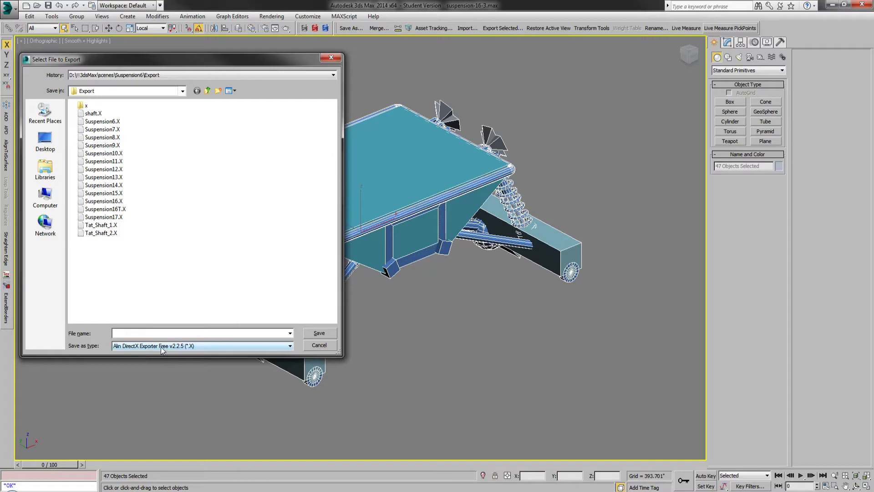
double_click(112, 202)
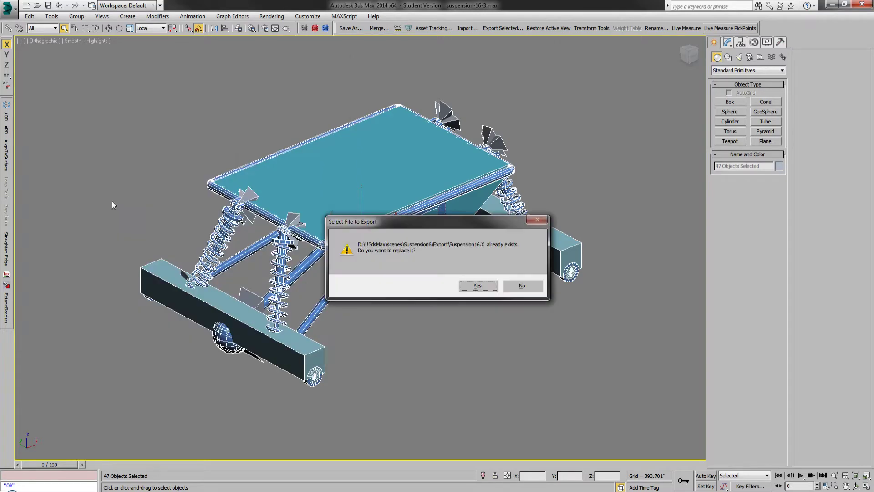
left_click(471, 286)
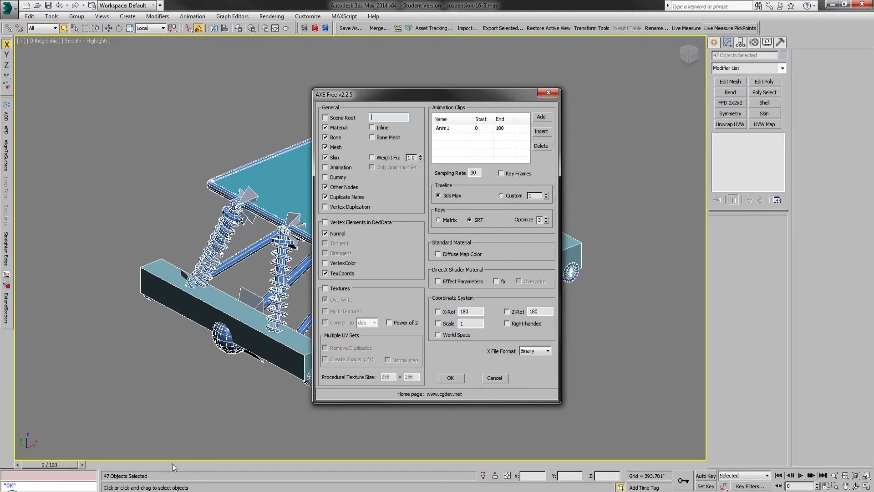
Step: Switch to Windows Explorer, browse to aMods\Suspension15\meshes\trucks\Suspension15, and open Suspension16.xml
left_click(67, 491)
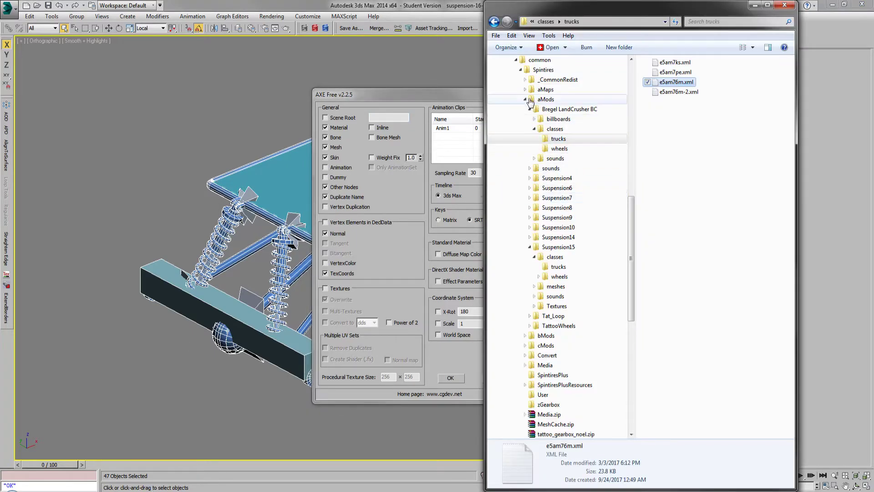
left_click(526, 100)
left_click(525, 99)
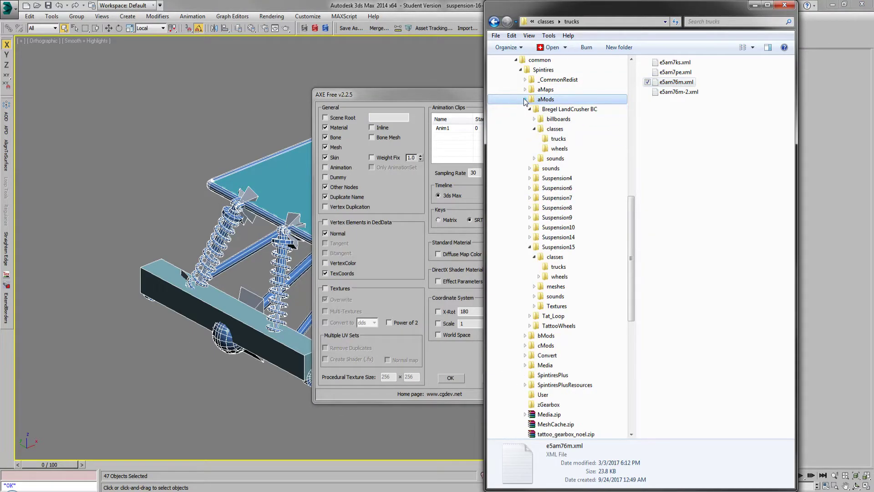
left_click(529, 109)
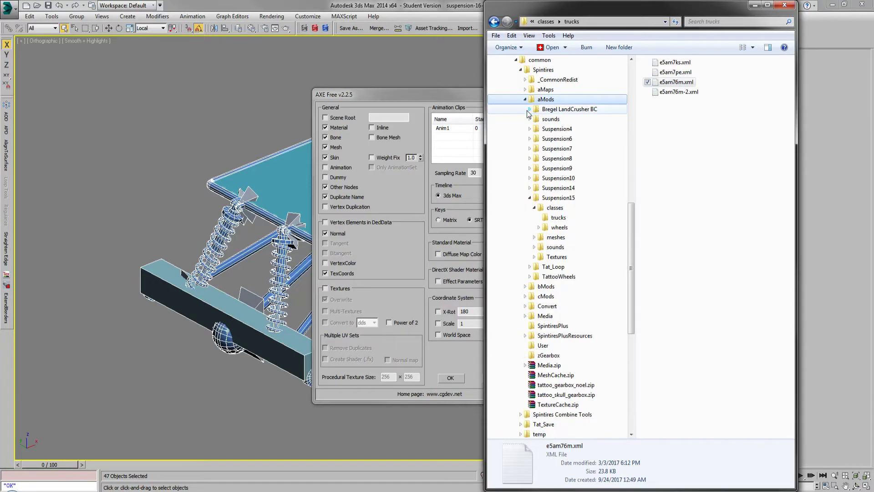
left_click(535, 237)
left_click(538, 257)
left_click(543, 267)
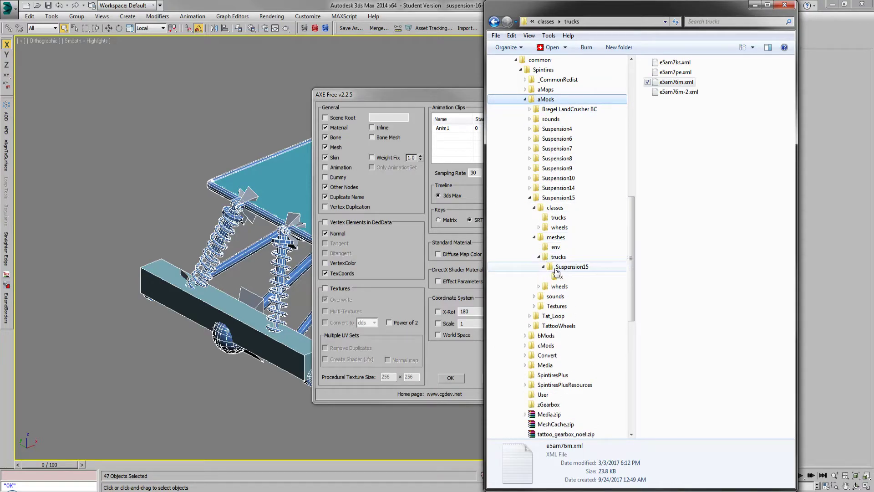
left_click(552, 268)
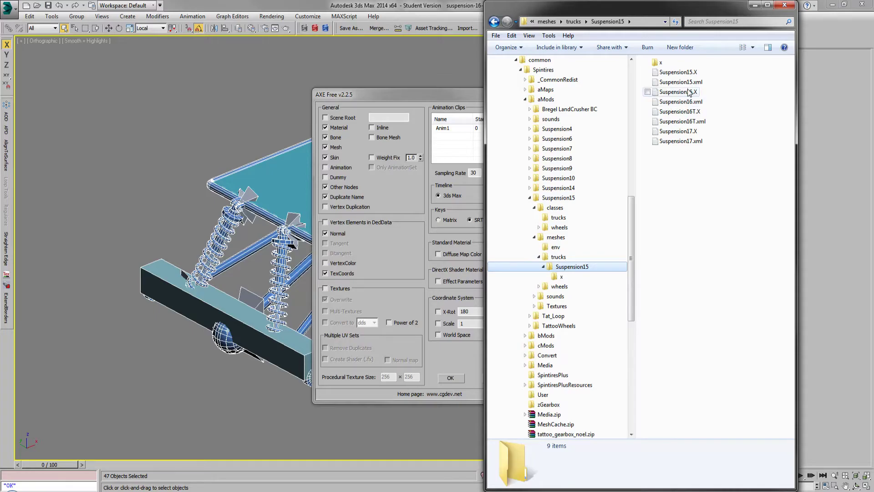
double_click(682, 102)
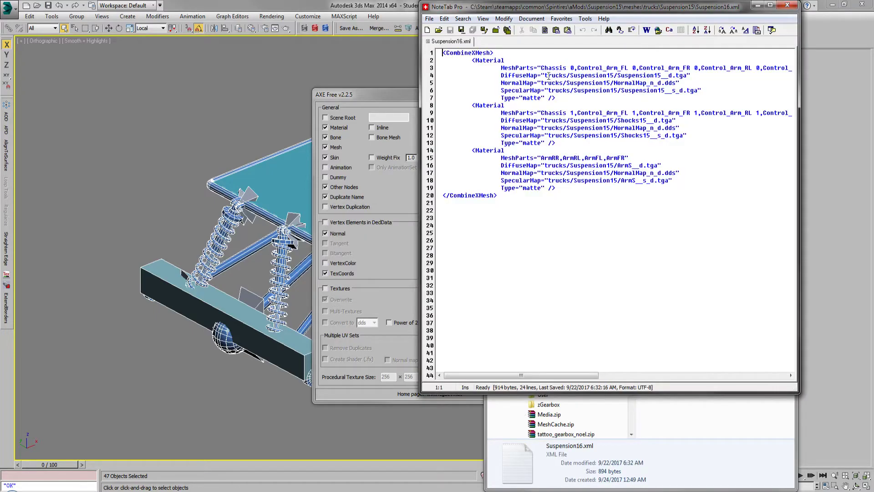
Step: Highlight the Chassis 0 and Chassis 1 MeshParts entries in the XML, and return to the exporter settings in 3ds Max
left_click_drag(544, 66, 573, 66)
left_click_drag(559, 119, 575, 113)
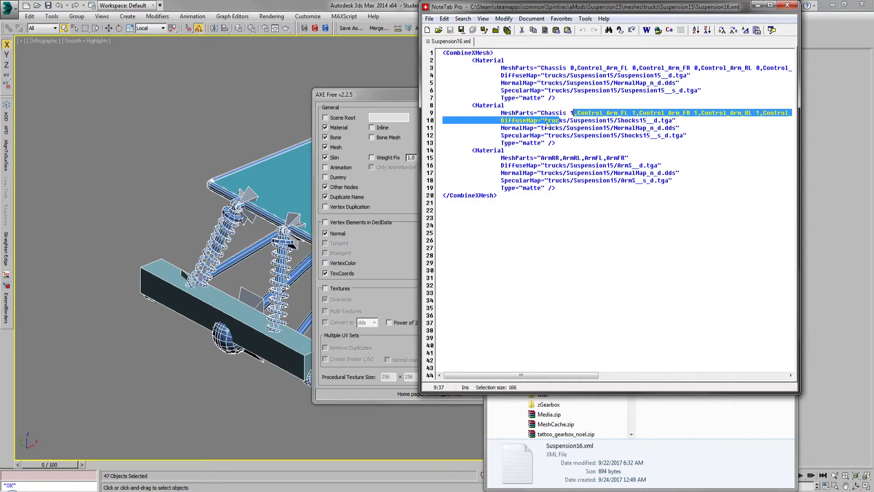
left_click(376, 107)
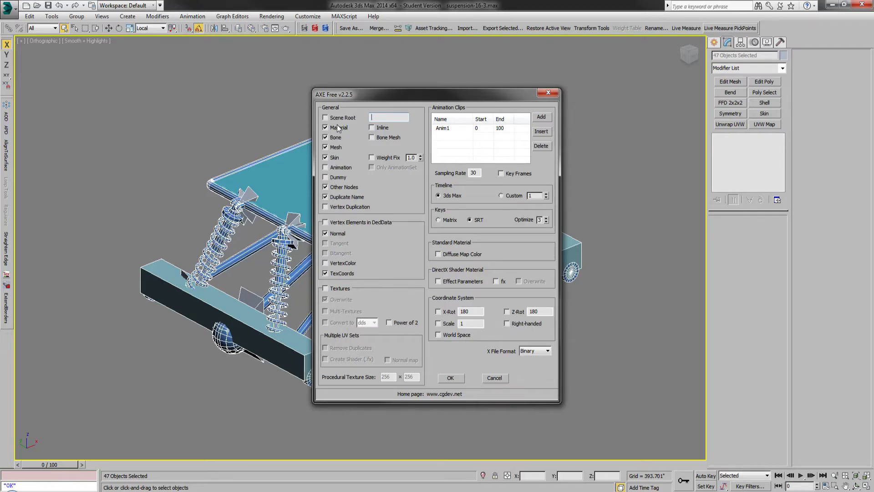
Step: Exclude Other Nodes while keeping Duplicate Name and the Binary X file format, and cancel the export
left_click(326, 187)
left_click(325, 196)
left_click(525, 355)
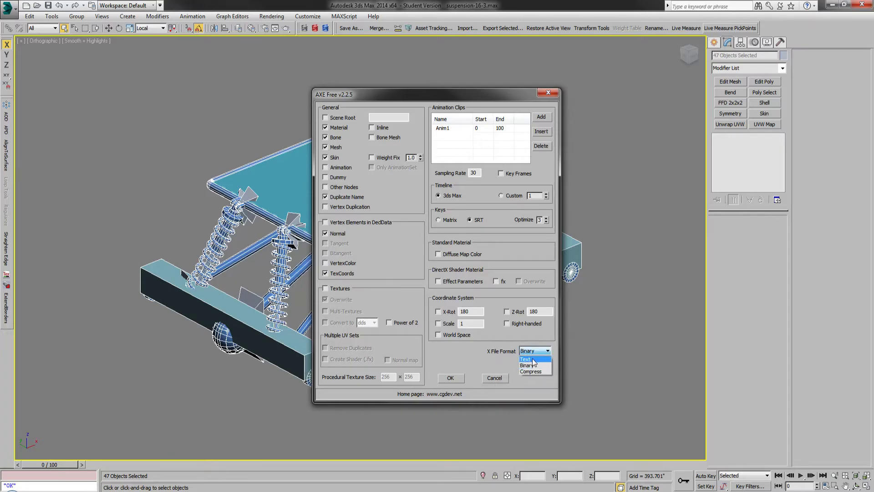
left_click(537, 365)
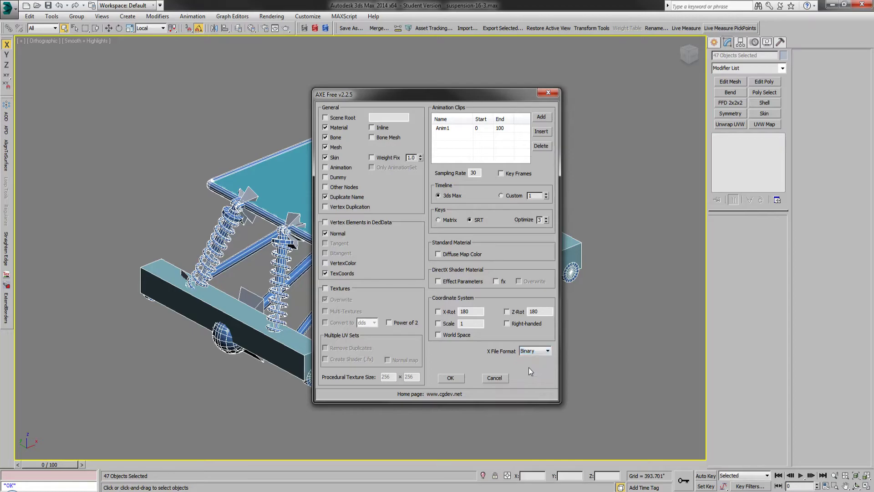
left_click(495, 377)
left_click(512, 371)
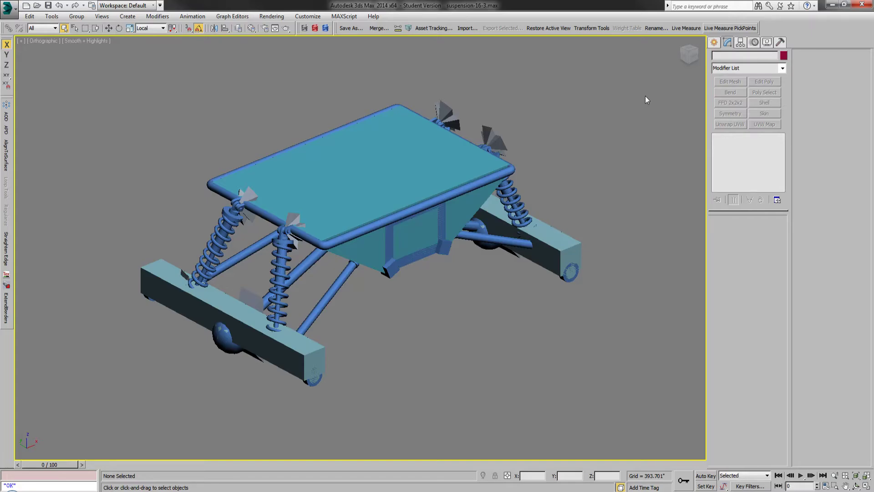
Step: Close Suspension16.xml, switch to Spintires, and start a new single-player game on the level_tat map
left_click(832, 5)
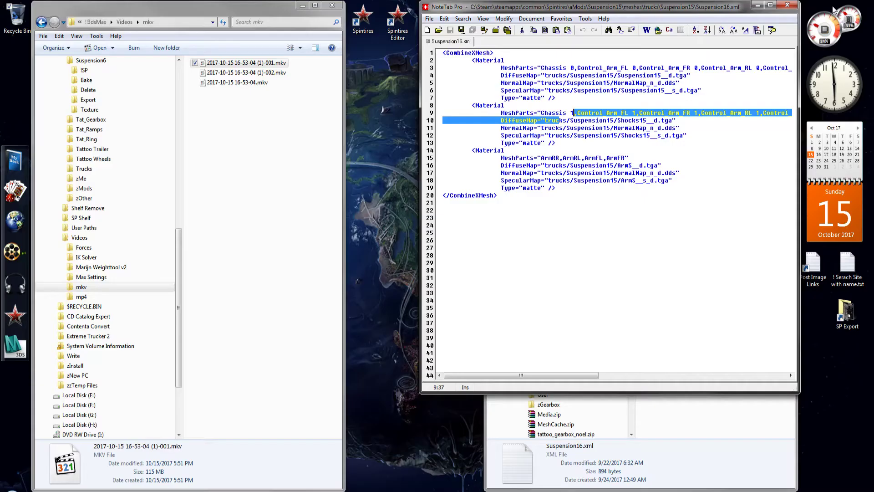
left_click(788, 6)
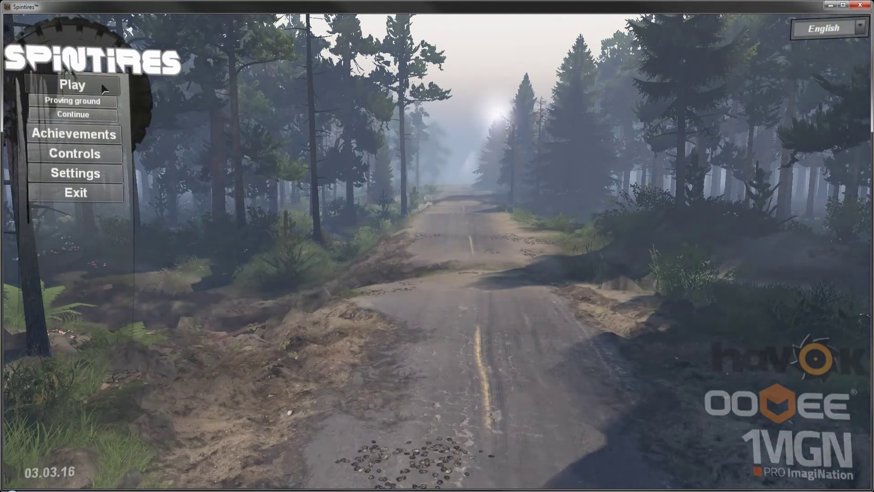
left_click(71, 84)
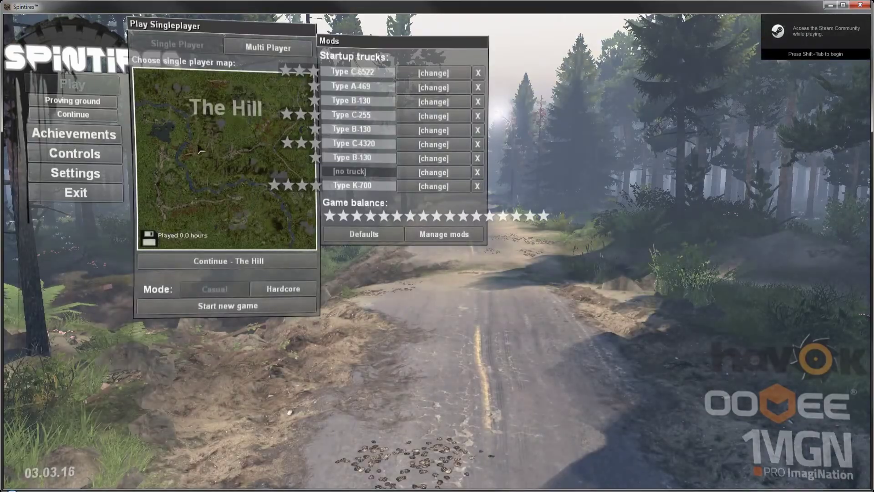
left_click(199, 150)
left_click(385, 296)
left_click(228, 306)
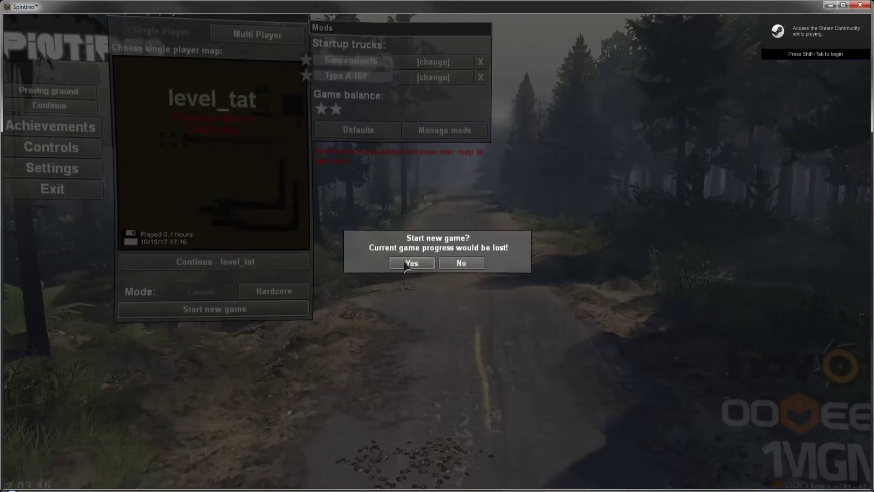
left_click(408, 264)
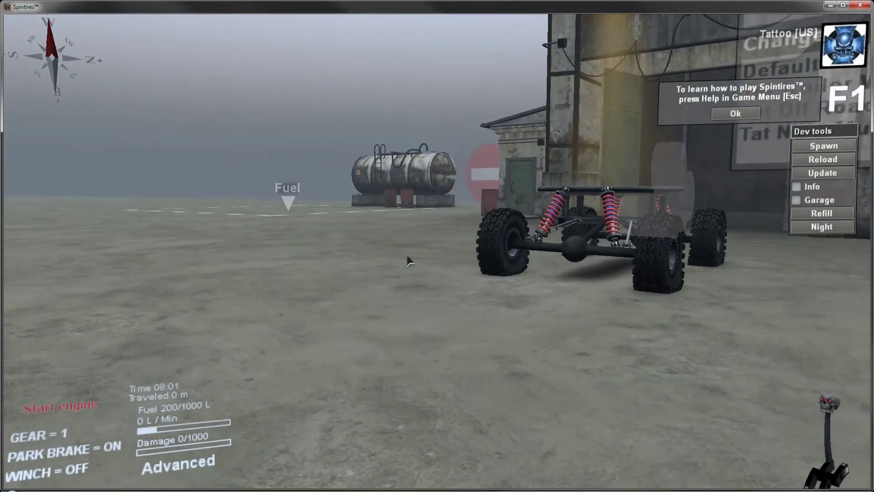
Step: Lower the sound level in the game settings, apply the change, and resume the game
key("Escape")
left_click(410, 233)
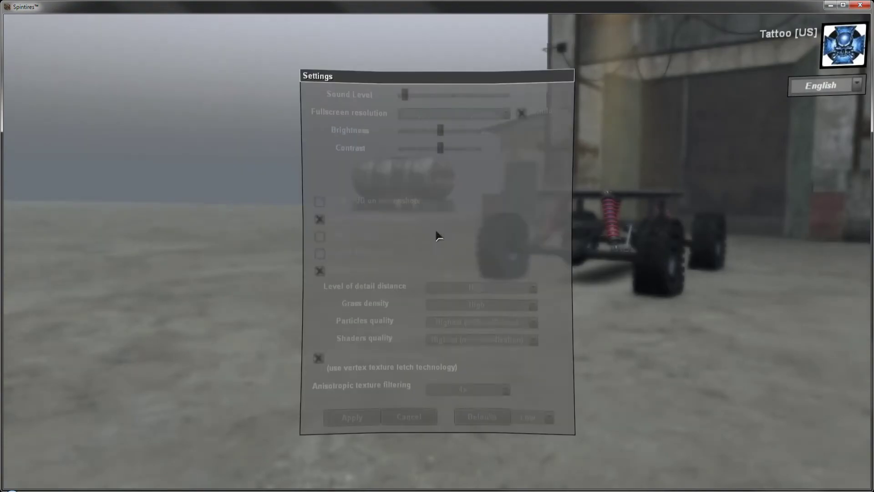
left_click_drag(404, 97, 401, 97)
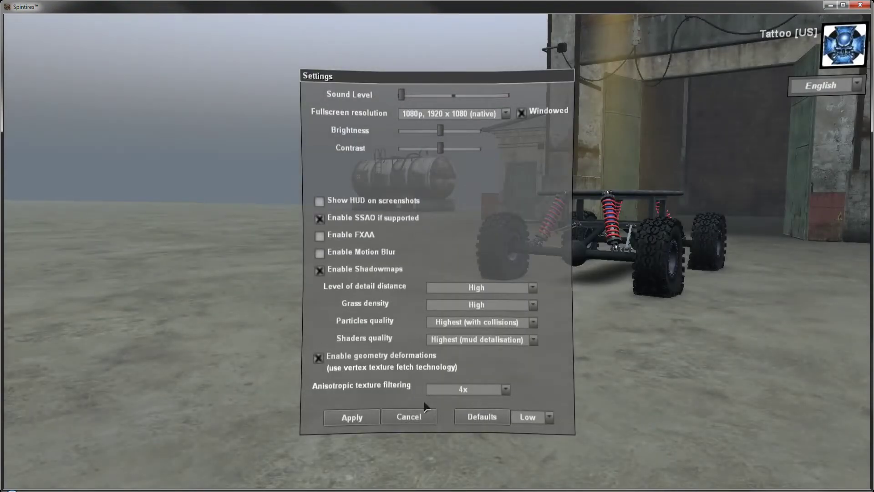
left_click(351, 417)
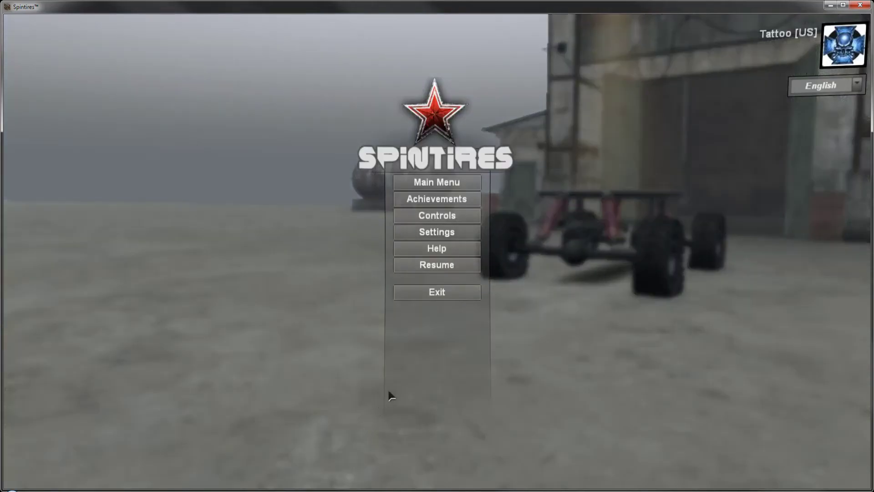
left_click(447, 266)
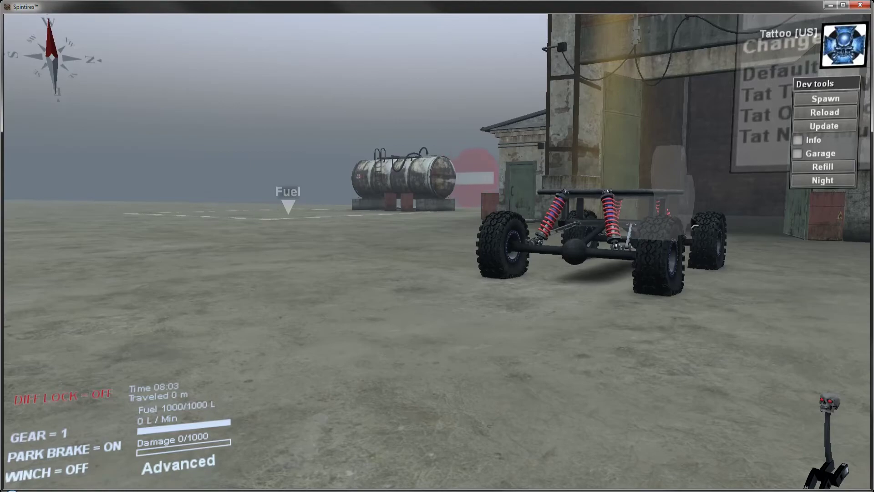
Step: Drive the Suspension16 truck onto the staggered wooden ramps with diff lock on, and park it with the axle flexed
key("e")
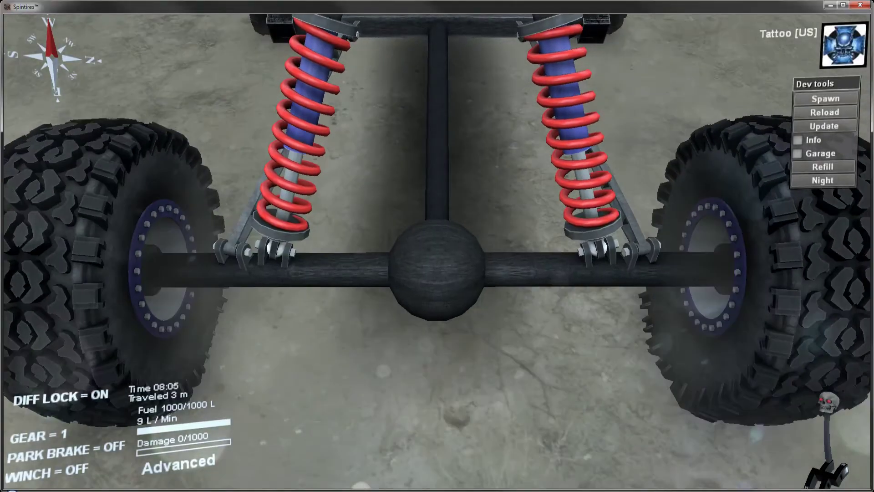
key("w")
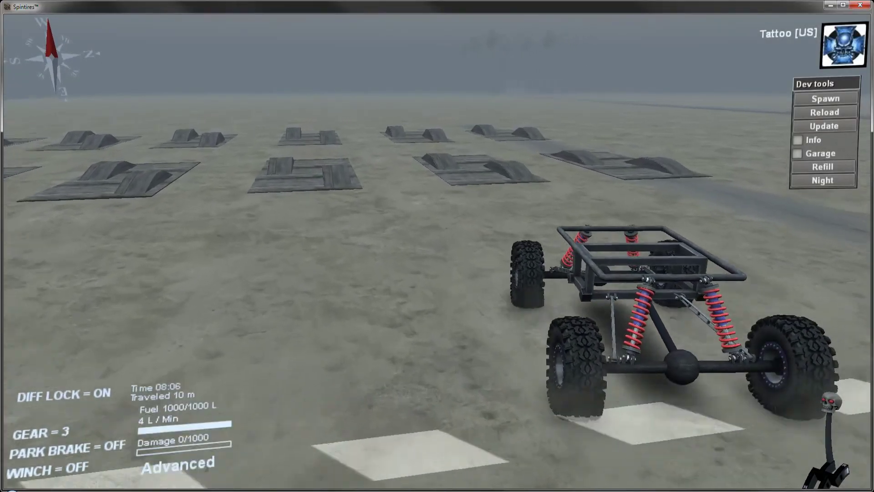
key("w")
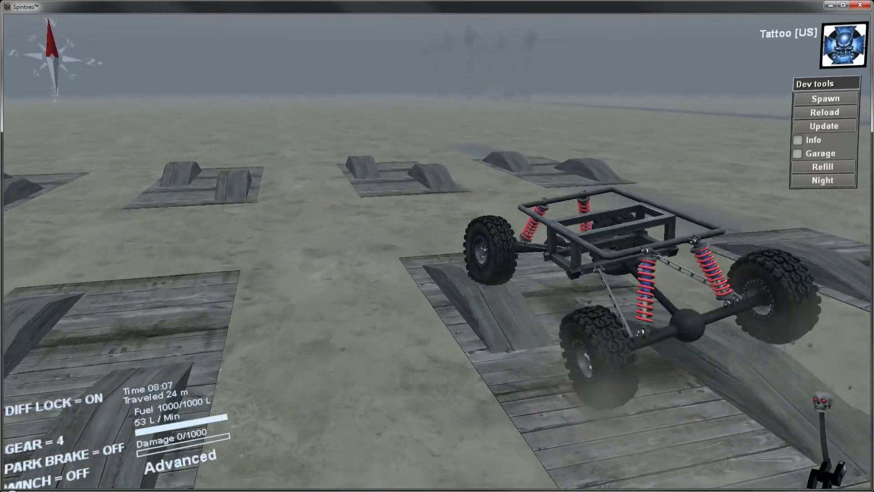
key("s")
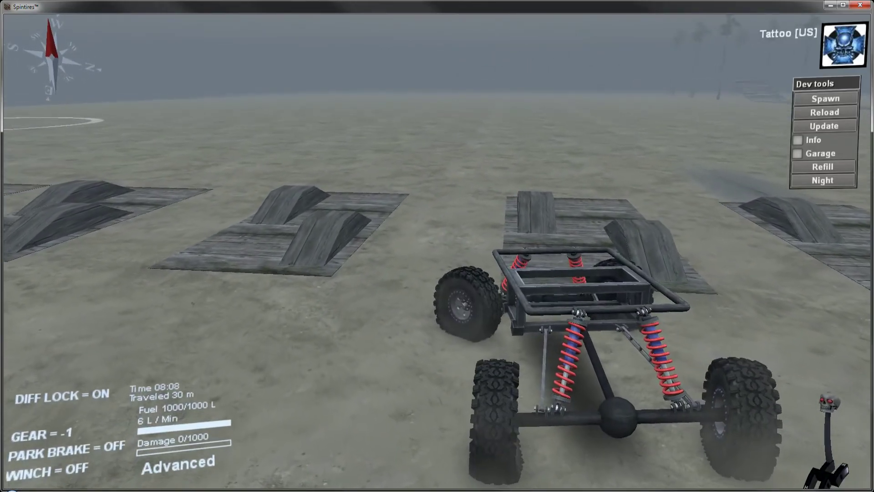
key("w")
key("a")
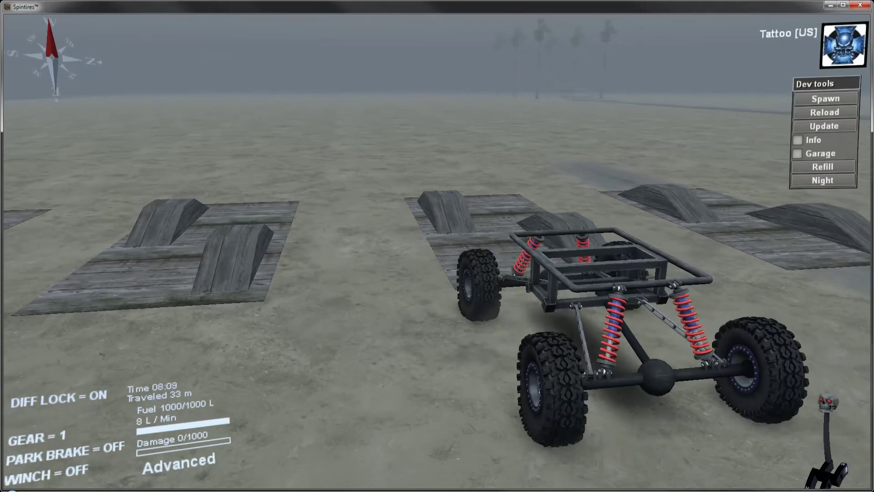
key("w")
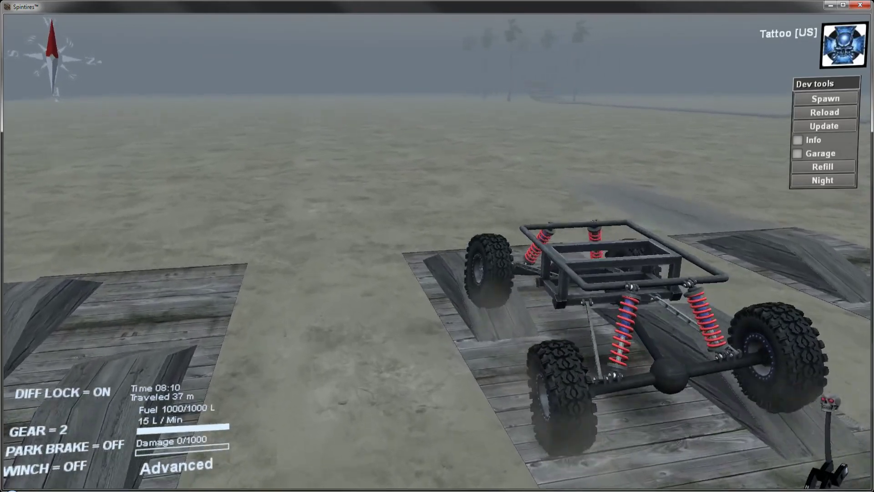
key("c")
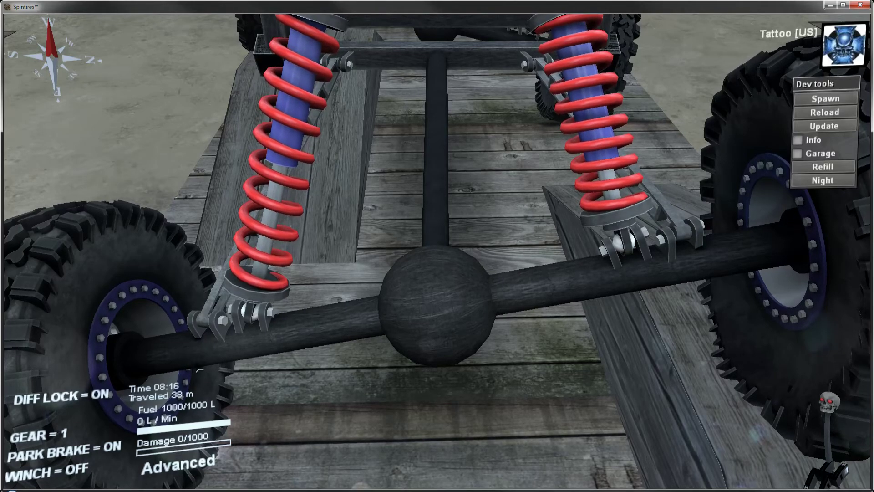
Step: Turn the game's sound level down to its minimum and apply the settings
key("Escape")
left_click(448, 235)
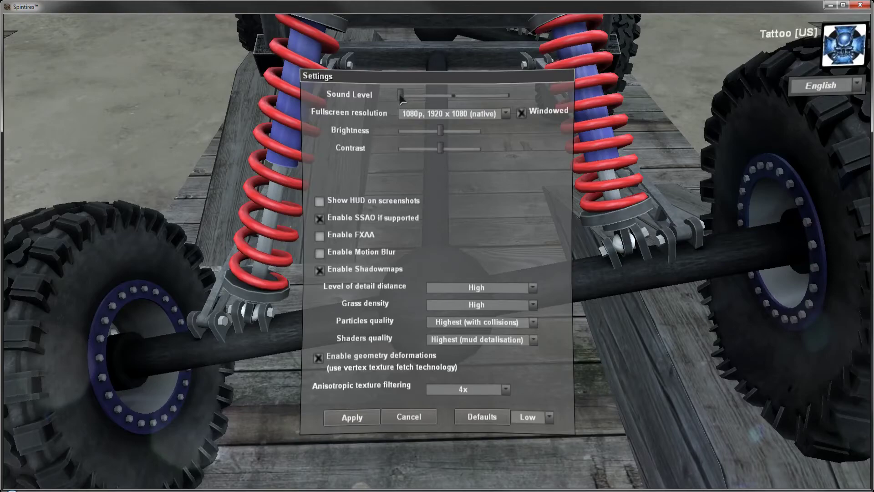
left_click(370, 424)
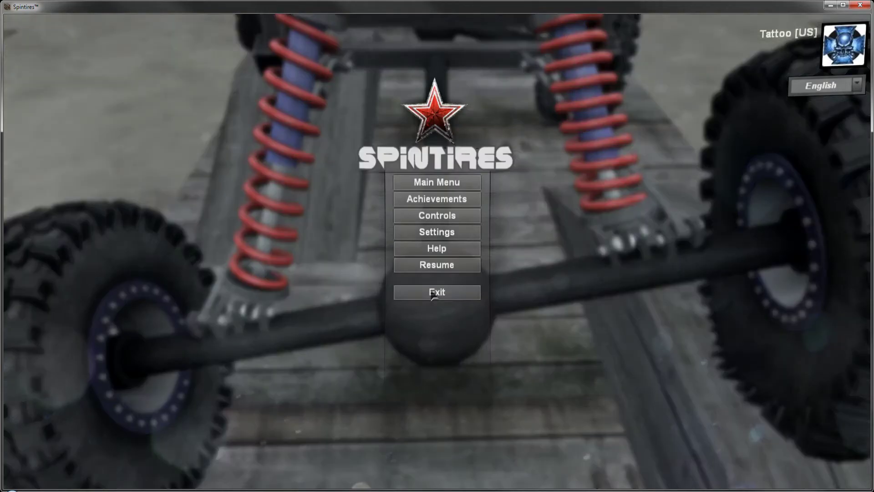
Step: Resume the game, inspect the flexed front axle, and drive the Suspension16 truck forward off the ramps
left_click(440, 266)
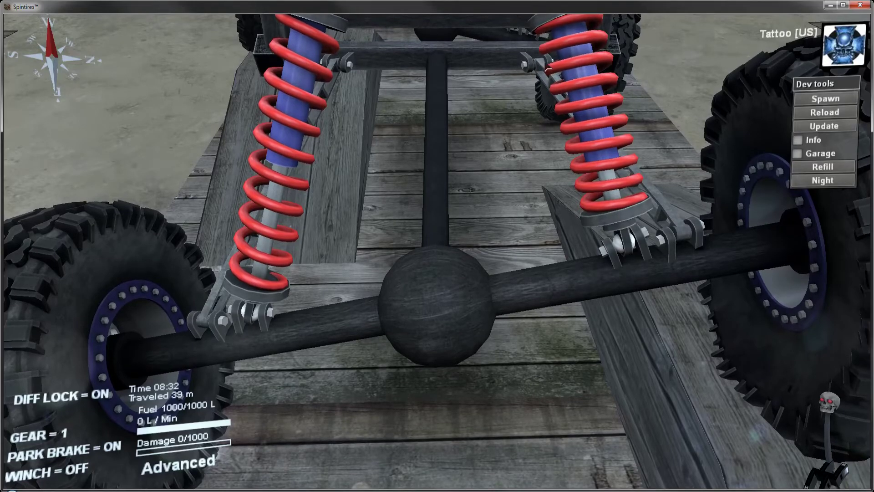
right_click_drag(491, 214, 558, 115)
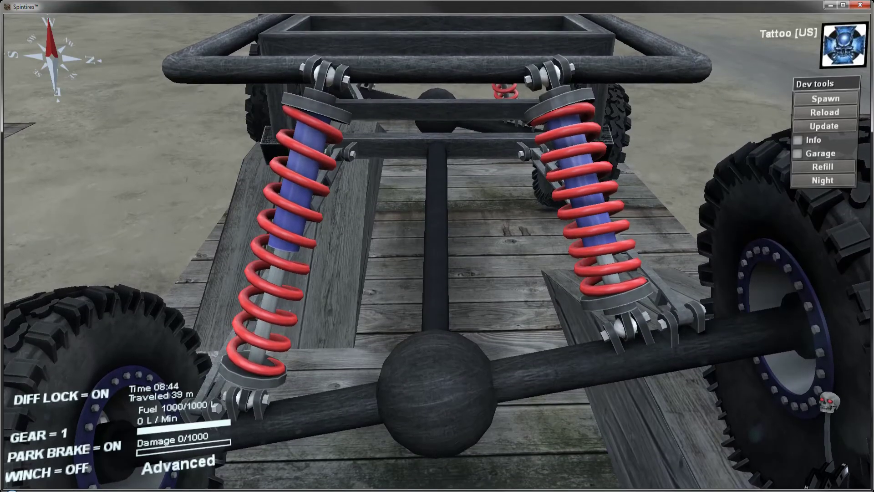
key("w")
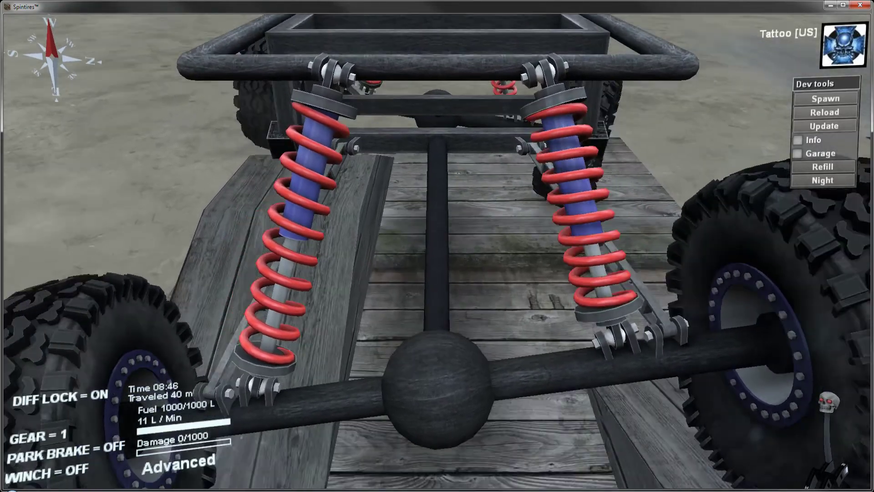
scroll(437, 246, "down", 5)
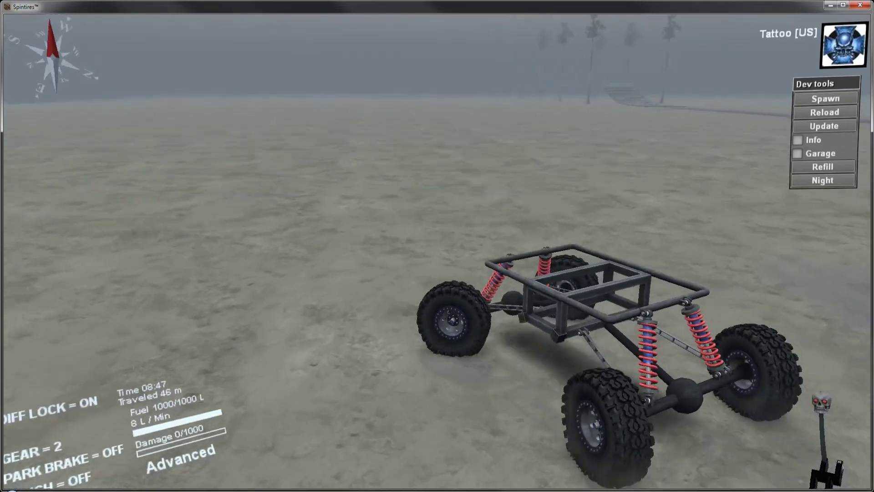
Step: Turn the truck around toward the garage and drive it onto another pair of staggered wooden ramps
key("d")
key("s")
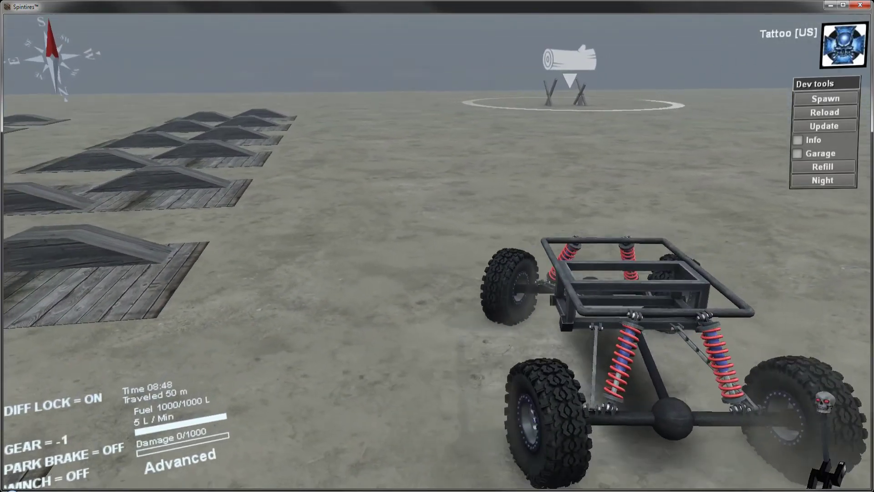
key("a")
key("w")
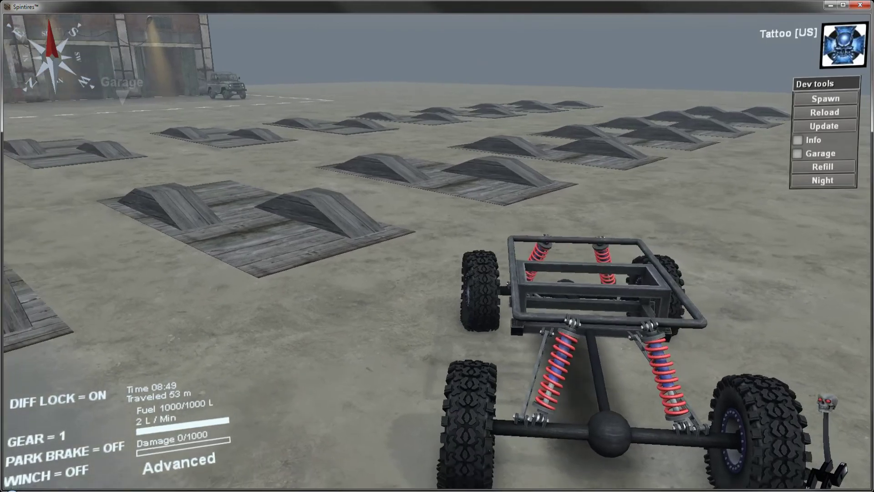
key("w")
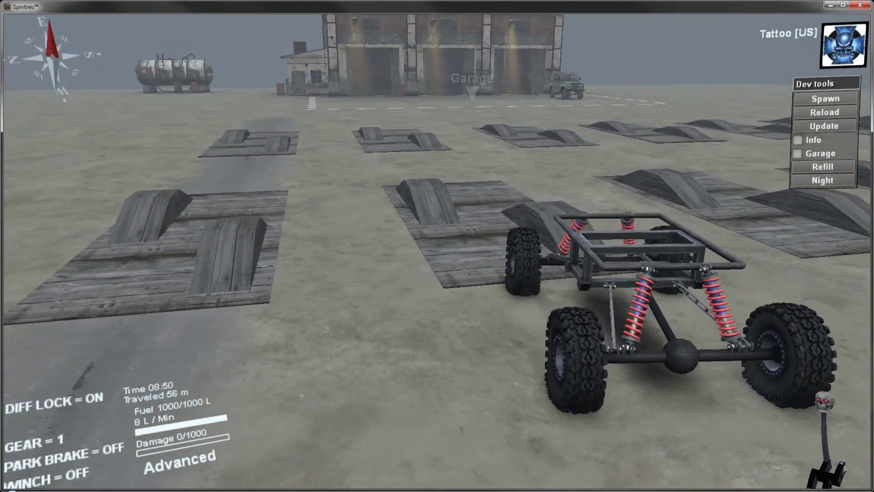
key("w")
key("w")
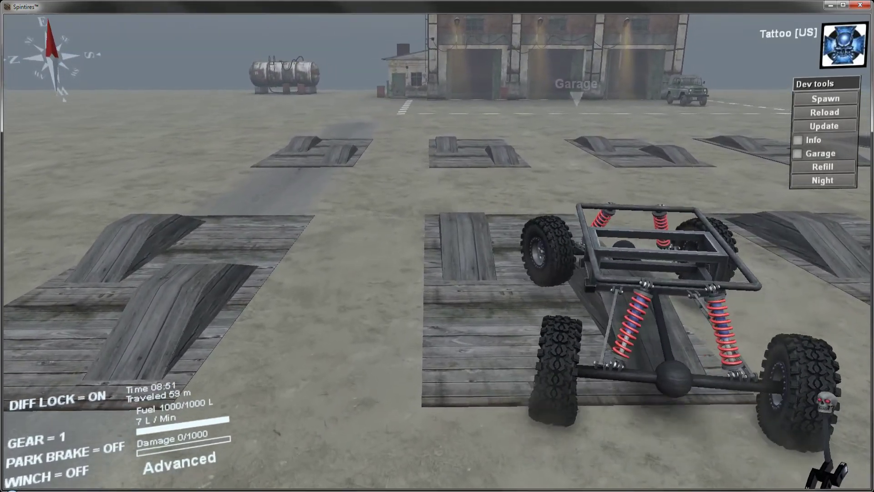
key("w")
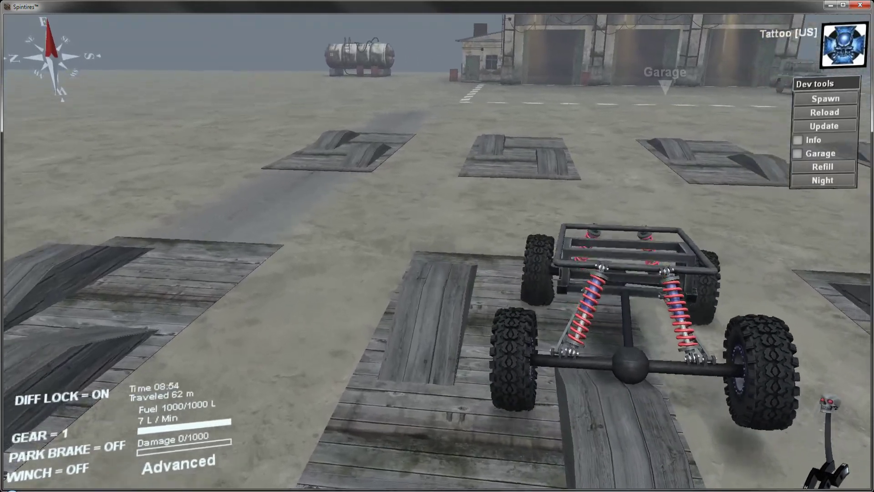
key("s")
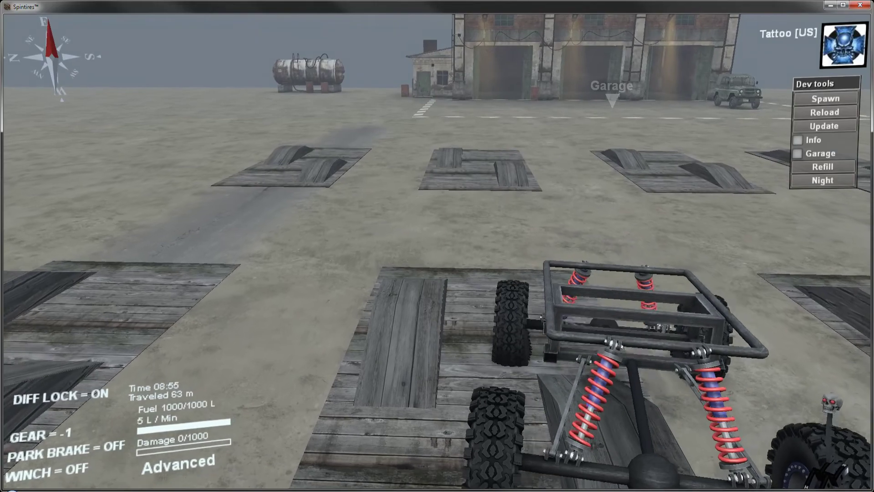
Step: Leave the current game and return to the game's start screen
key("Escape")
left_click(437, 198)
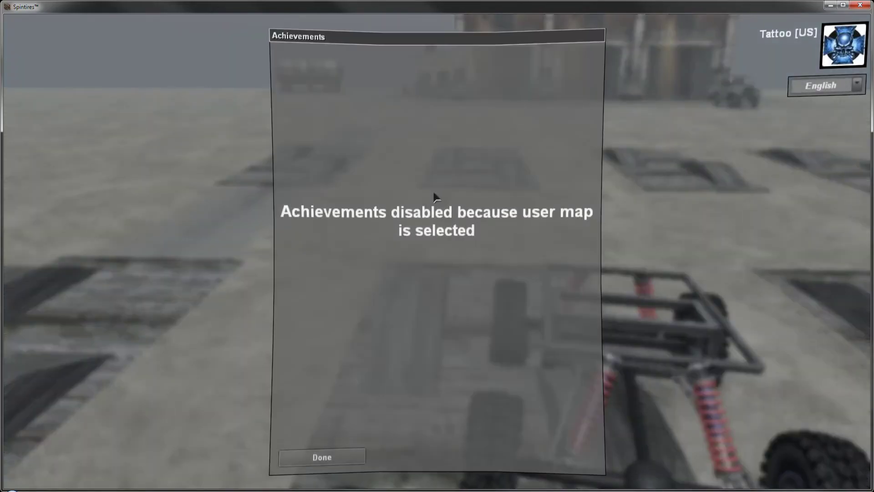
left_click(322, 458)
left_click(450, 181)
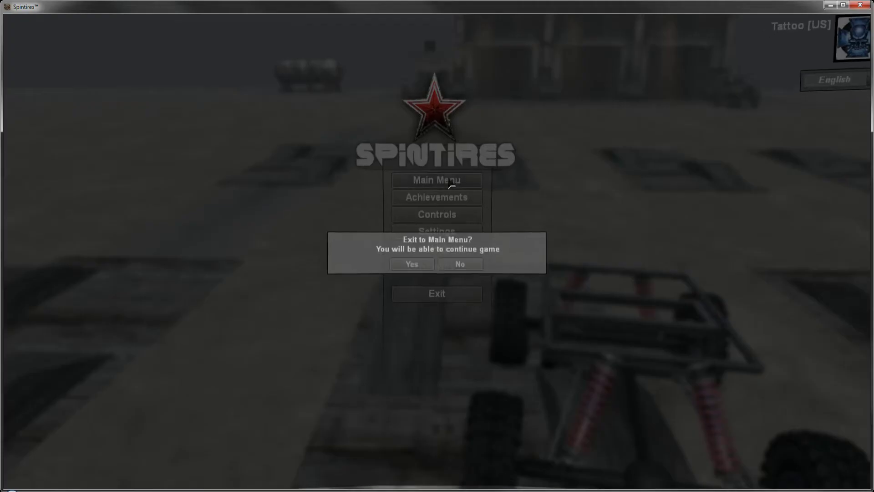
left_click(412, 263)
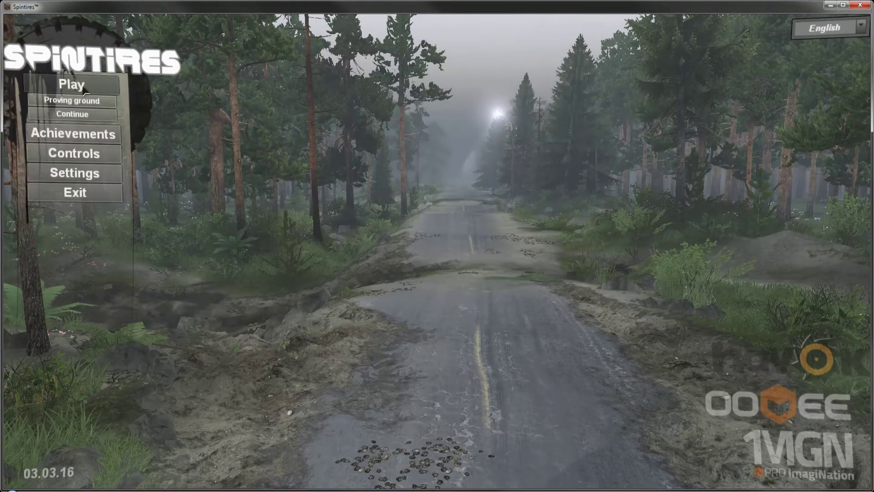
Step: Start a new single-player game on the Coast map with Suspension16 replacing the Type A-469 startup truck
left_click(193, 143)
left_click(275, 189)
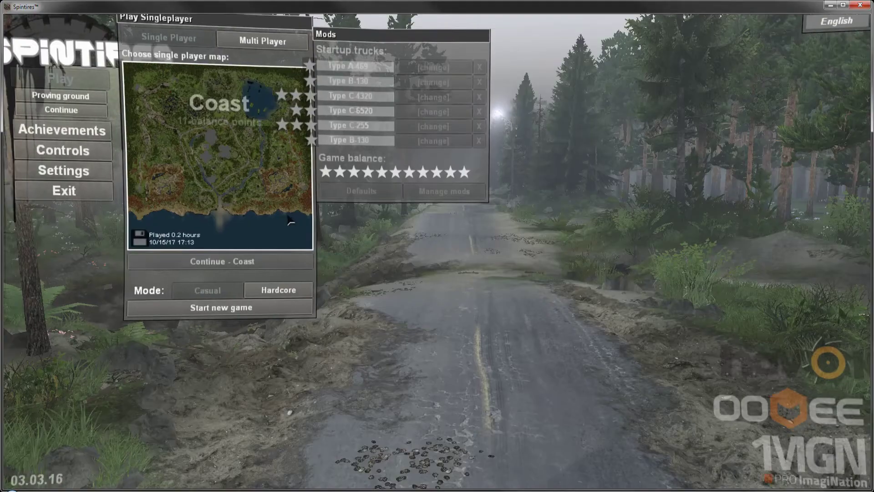
left_click(450, 74)
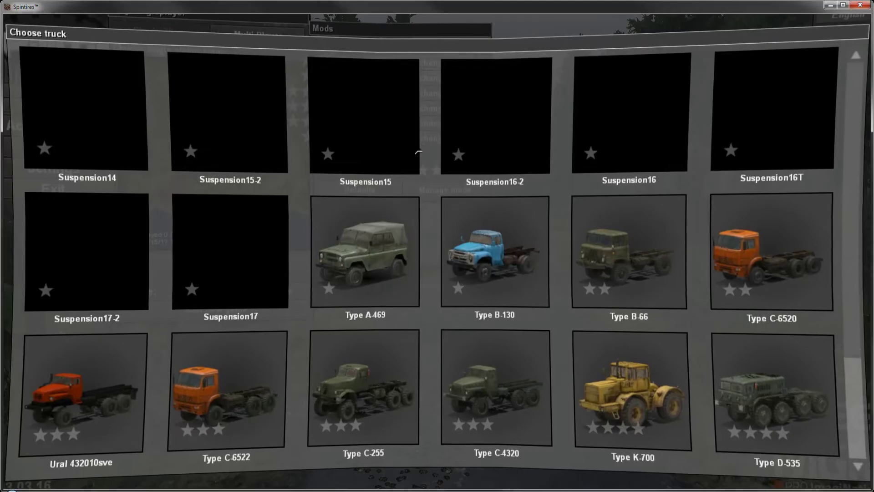
left_click(624, 110)
left_click(240, 310)
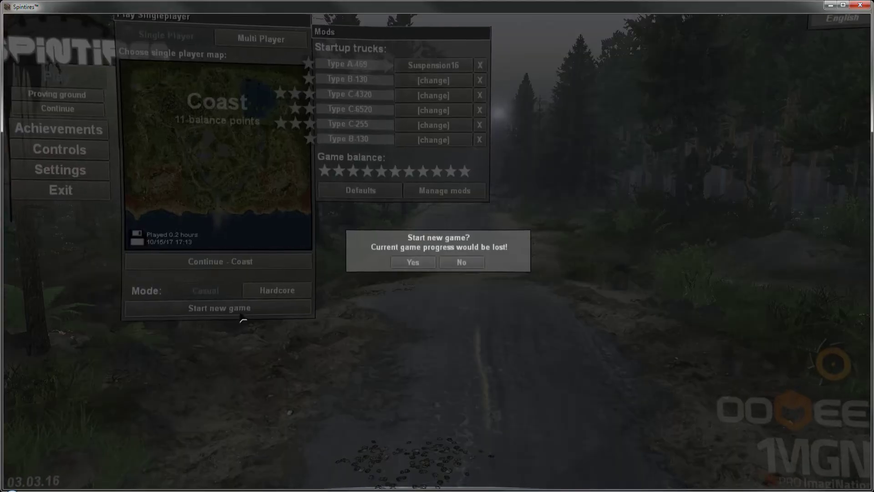
left_click(411, 264)
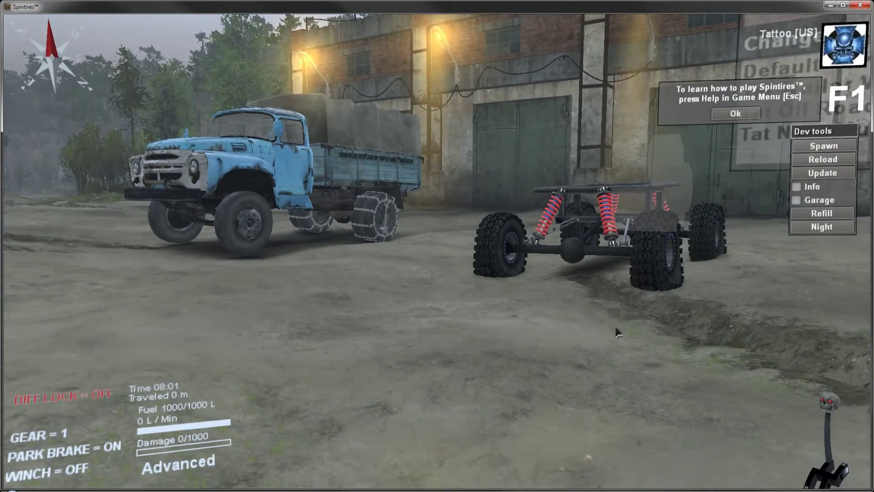
Step: Switch to the Suspension16 truck, drive it away from the garage with diff lock on, and reload it with the dev tools
key("F1")
key("w")
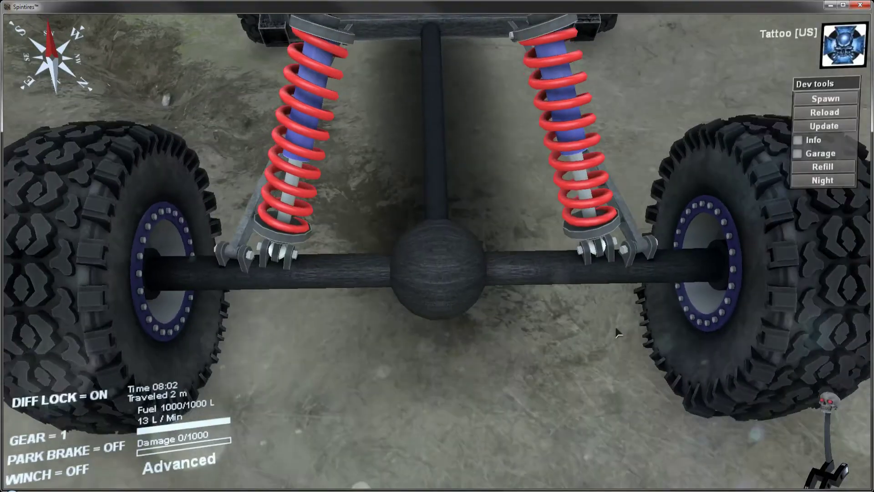
key("w")
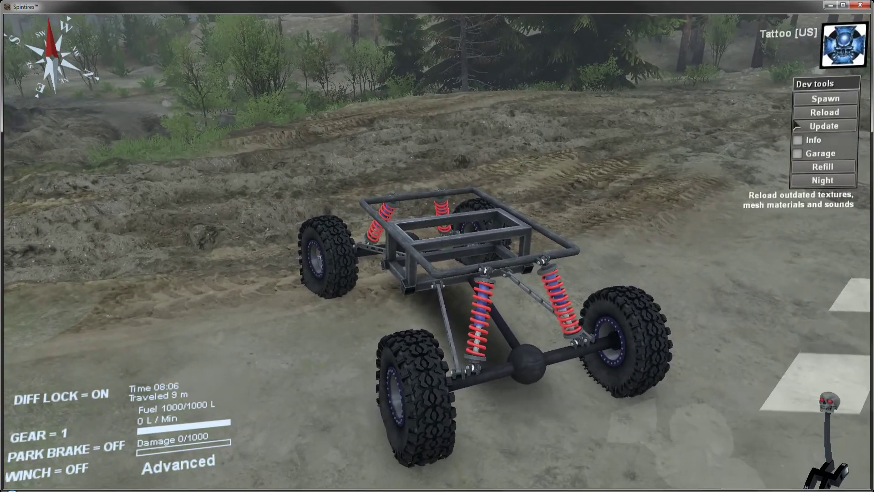
left_click(824, 112)
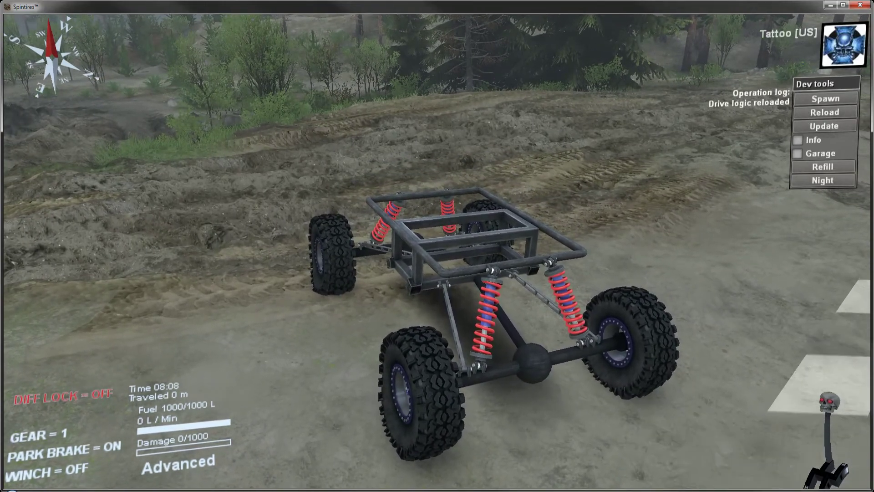
Step: Set Collisions to "true" for the Control_Arm_Front_cdt body in Suspension16.xml, save, and reload the truck in Spintires
left_click(286, 451)
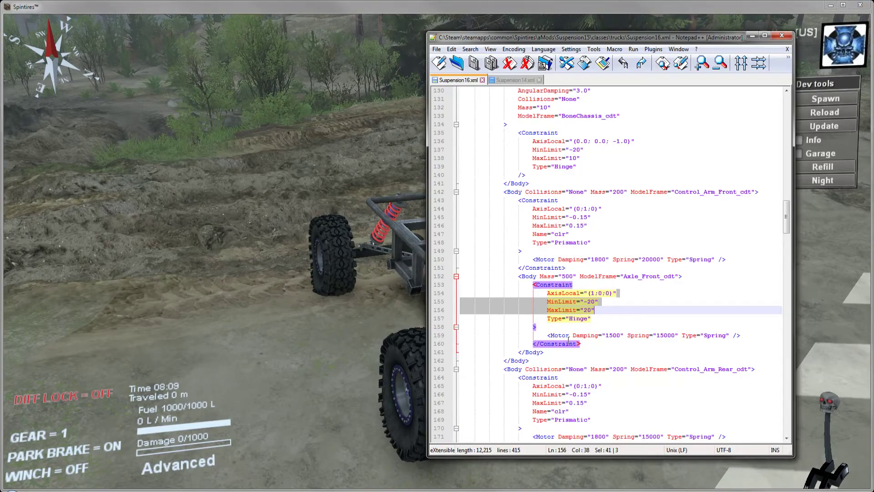
double_click(576, 191)
type("true")
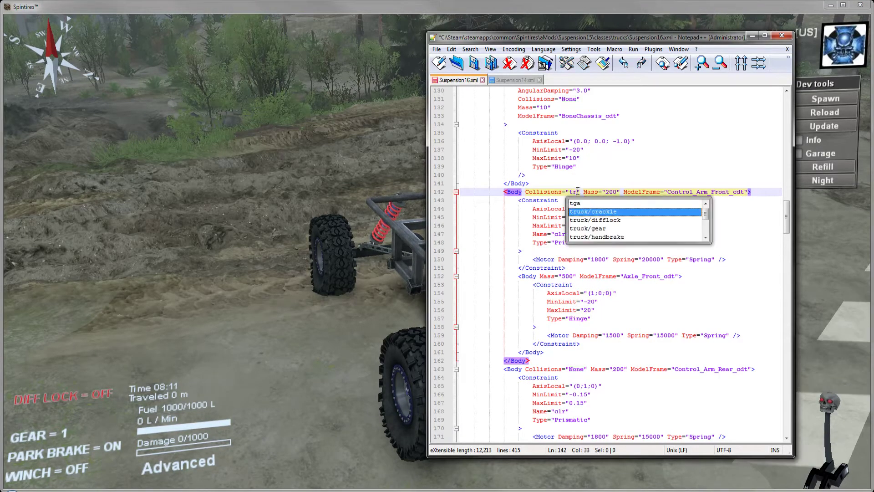
left_click(474, 63)
left_click(752, 36)
left_click(796, 112)
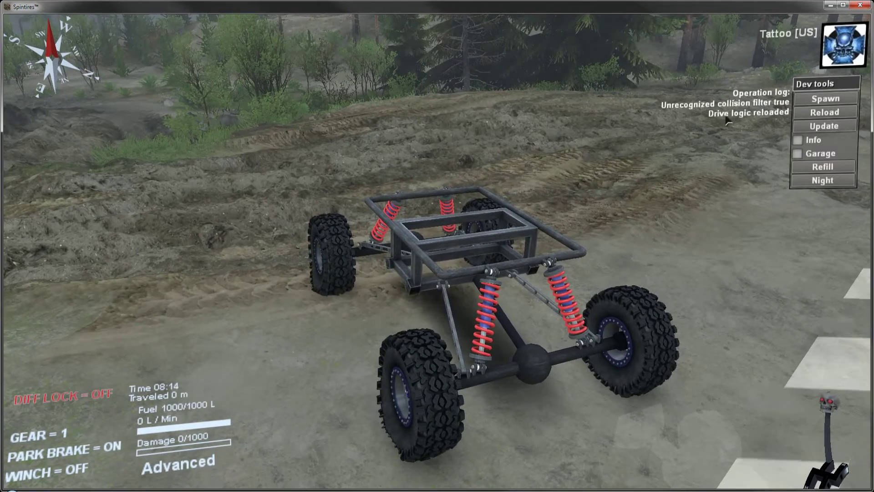
Step: Restore Collisions to "None" for the Control_Arm_Front_cdt body in Suspension16.xml, save, and reload the truck in Spintires
left_click(303, 489)
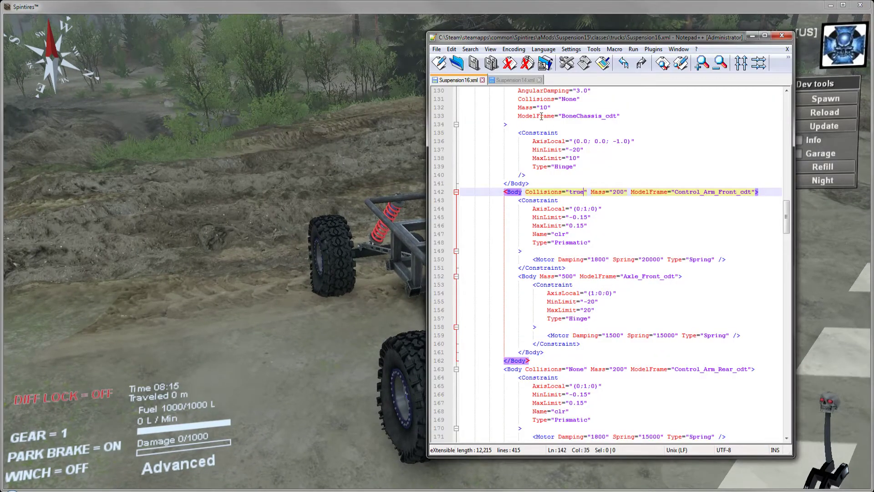
key("BackSpace")
key("BackSpace")
key("BackSpace")
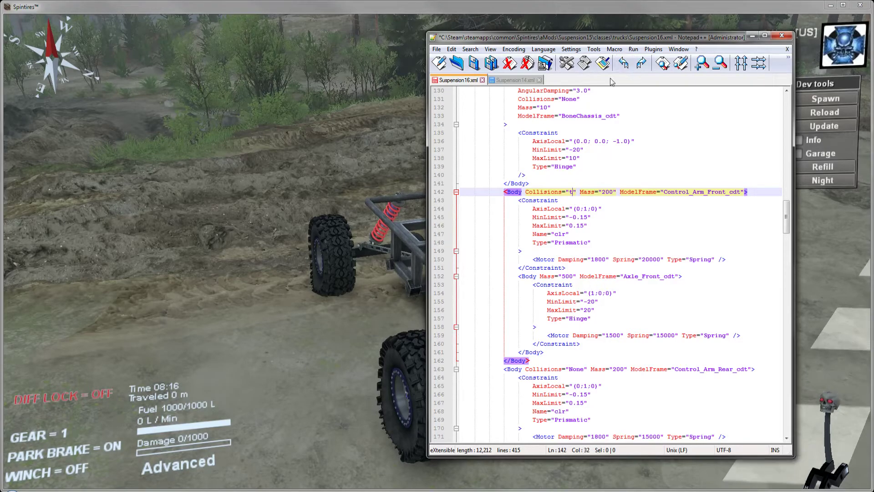
key("BackSpace")
type("None")
left_click(475, 65)
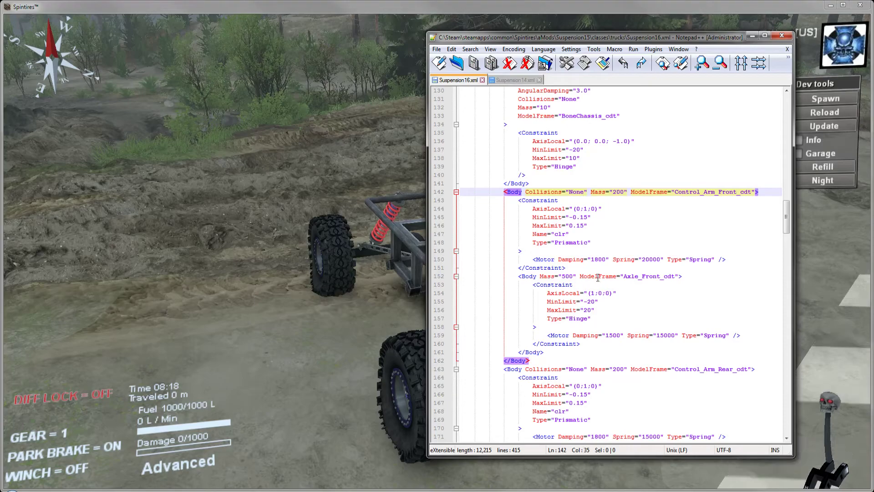
left_click(752, 37)
left_click(808, 113)
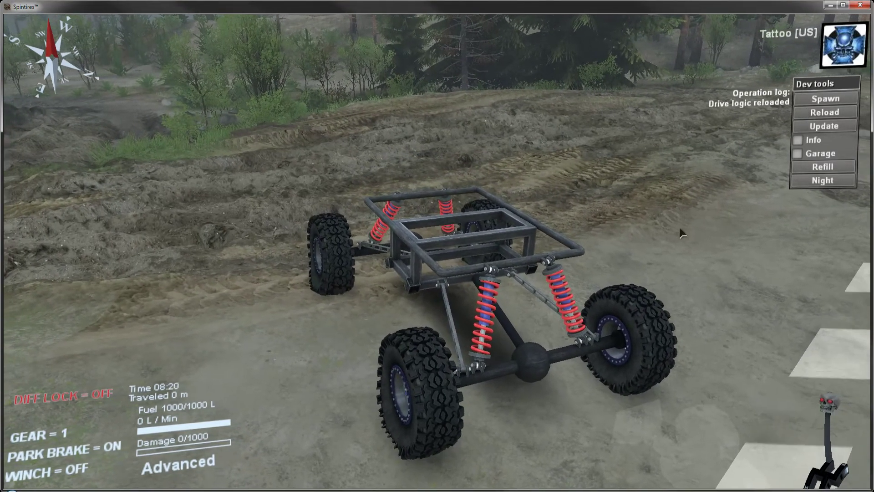
Step: Release the park brake, turn diff lock on, and drive the truck over the muddy, rocky terrain around the garage
key("space")
key("q")
key("v")
key("w")
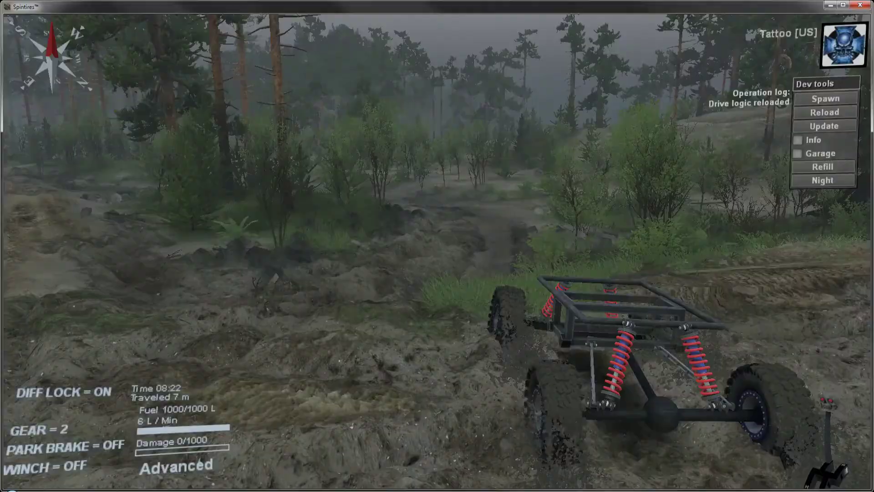
key("w")
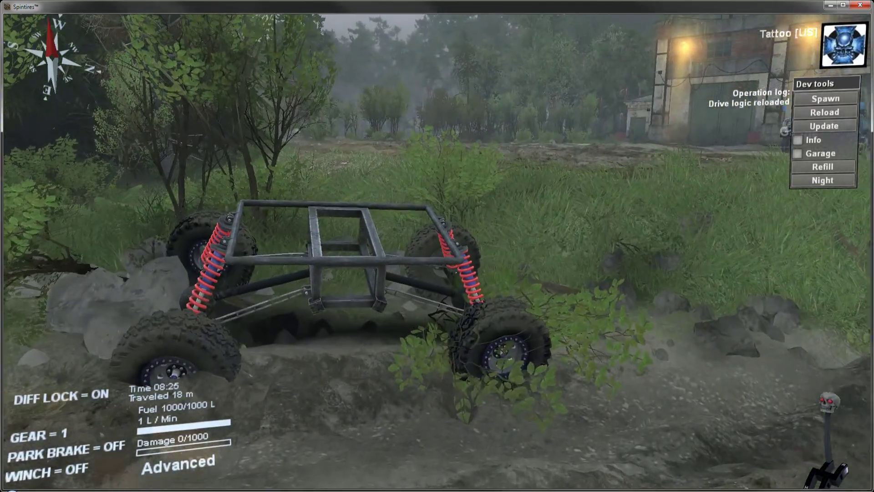
key("w")
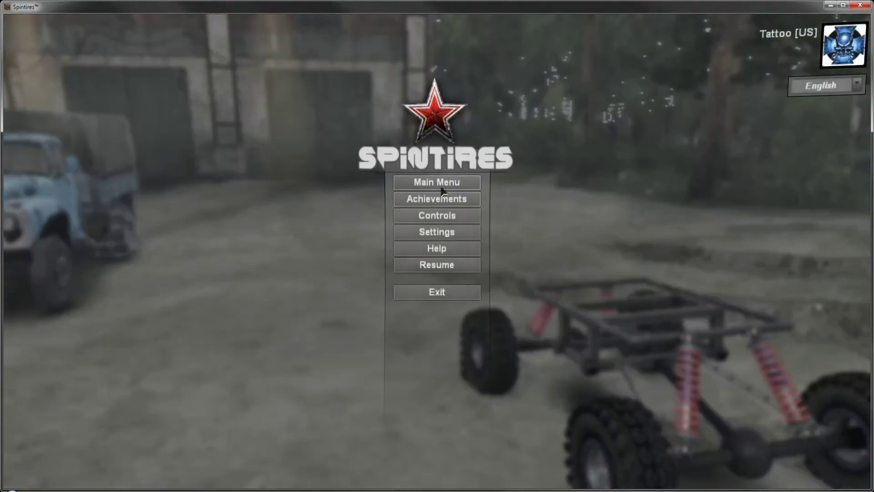
Step: Leave the Coast game and continue the saved single-player game on the level_tat map
left_click(436, 181)
left_click(412, 290)
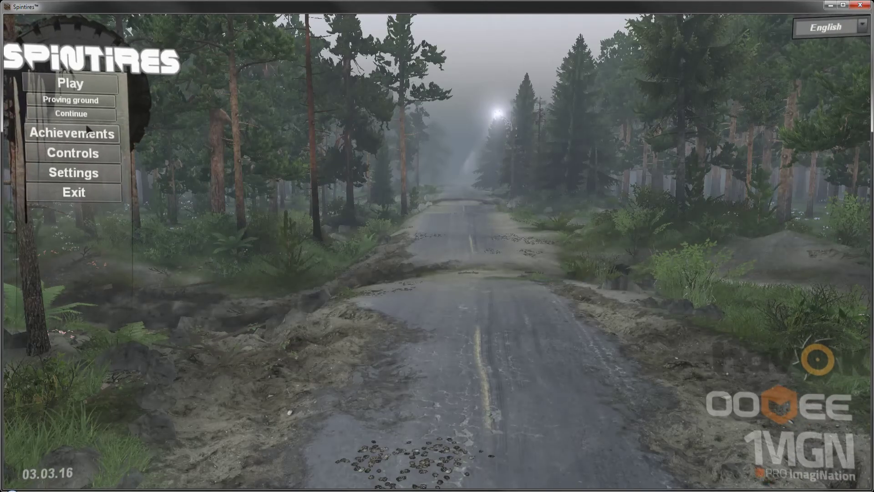
left_click(91, 85)
left_click(233, 156)
left_click(384, 302)
left_click(286, 267)
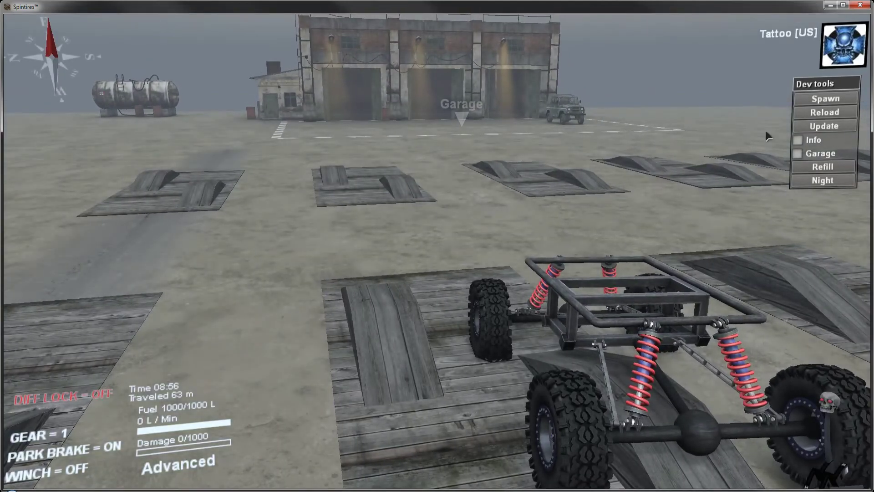
Step: Spawn a Suspension17 truck on the open ground just beyond the ramp where Suspension16 is parked
left_click(825, 98)
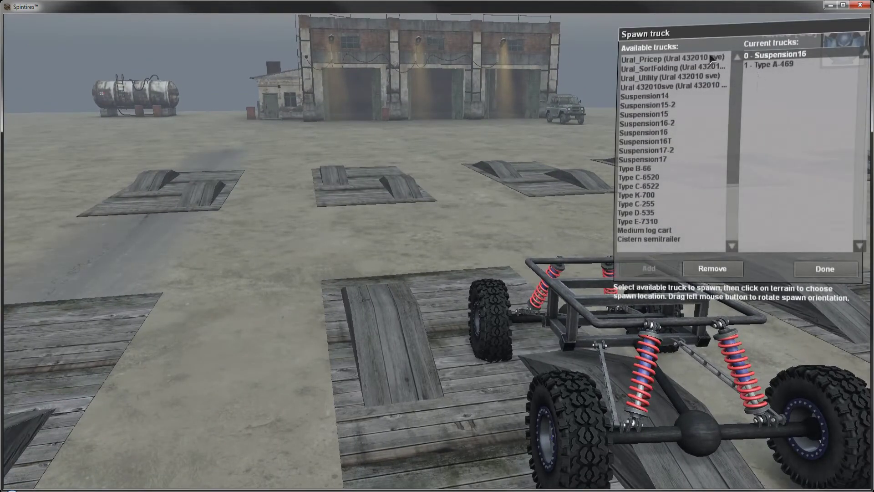
left_click(659, 161)
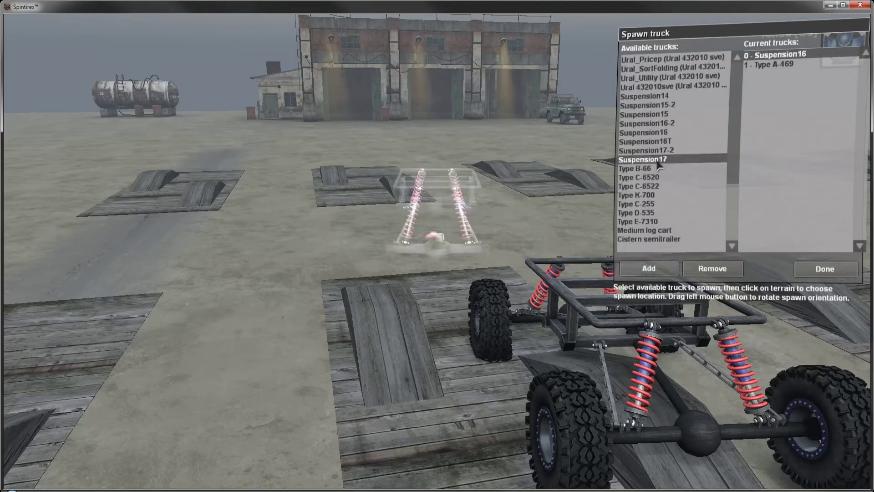
left_click(648, 268)
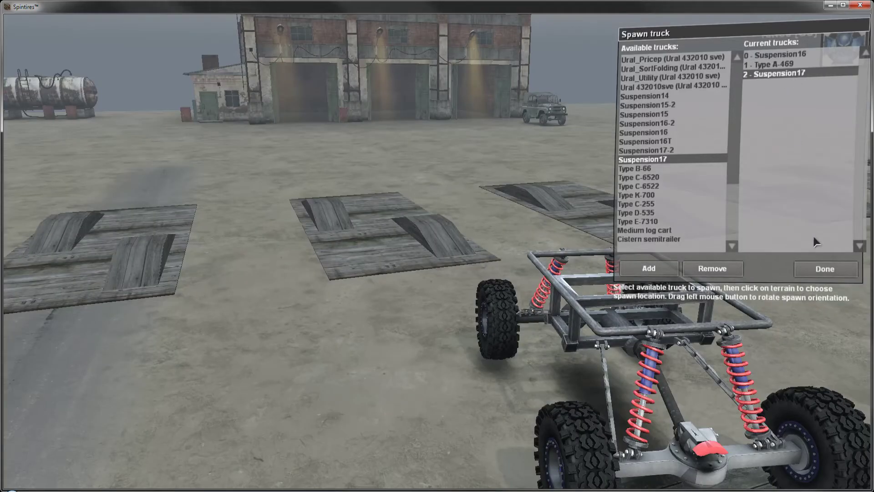
Step: Finish spawning trucks and refill the fuel of the parked Suspension17 truck
left_click(825, 268)
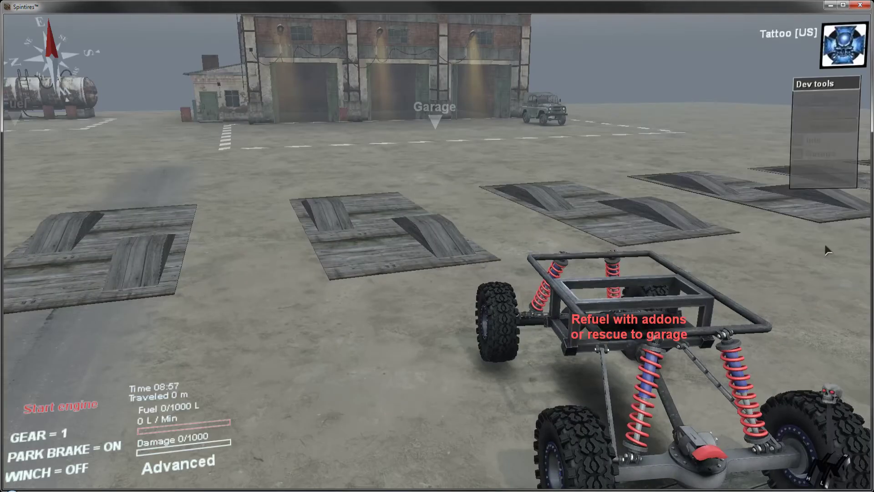
left_click(829, 169)
right_click_drag(683, 205, 639, 218)
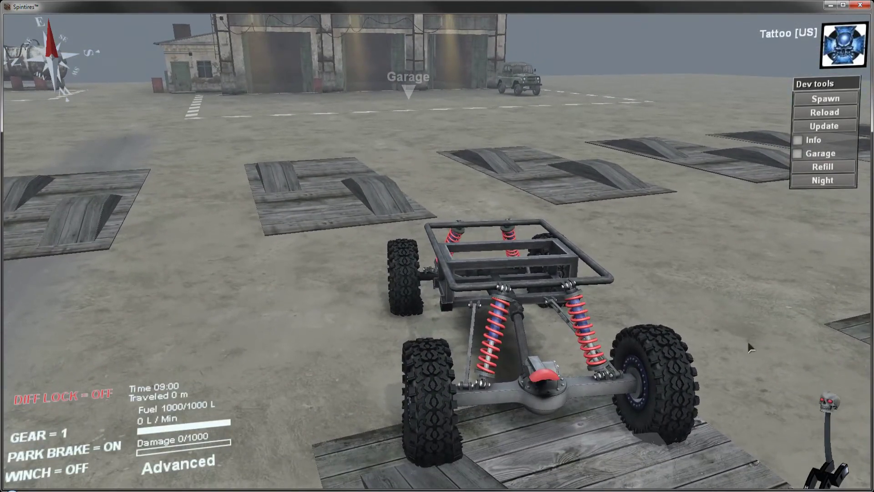
Step: Spawn a Suspension17-2 truck on the open ground beside Suspension17
left_click(837, 99)
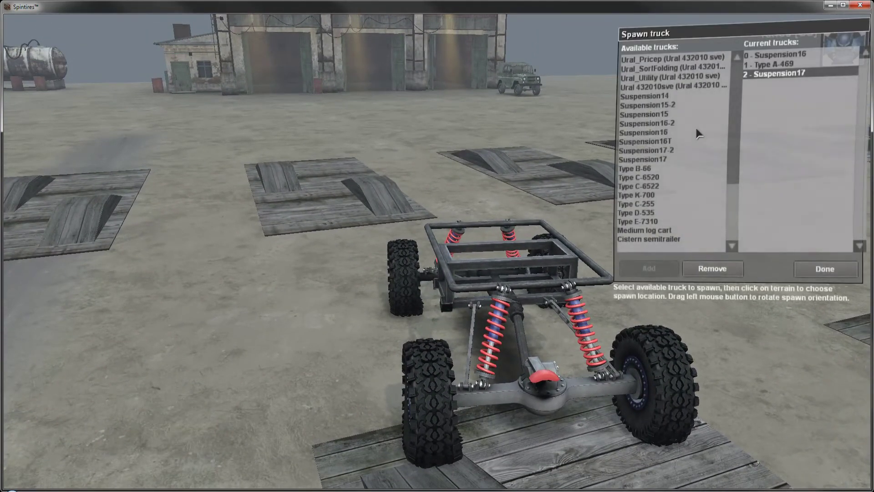
left_click(673, 150)
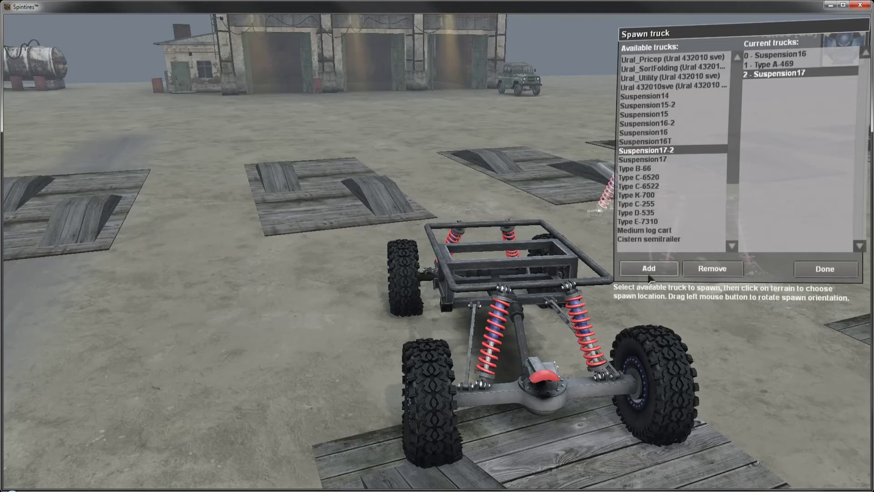
left_click(249, 280)
left_click(635, 272)
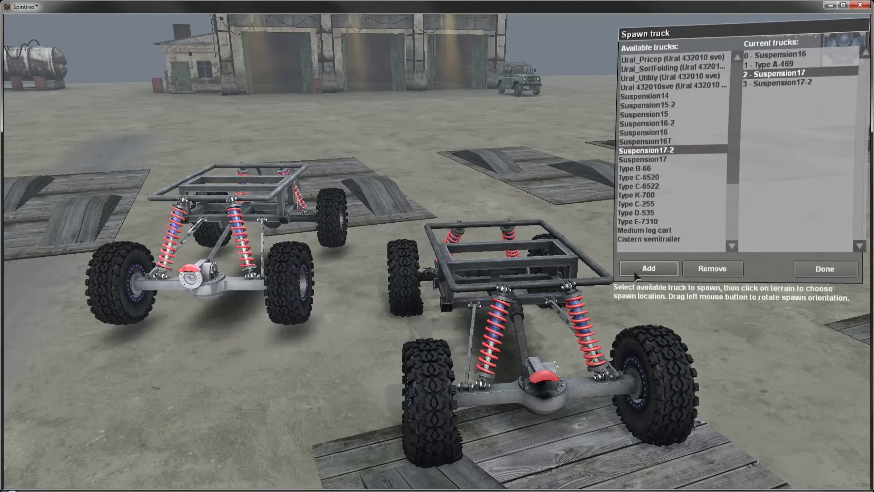
Step: Make Suspension17-2 the current truck, finish spawning, and refill its fuel
left_click(800, 85)
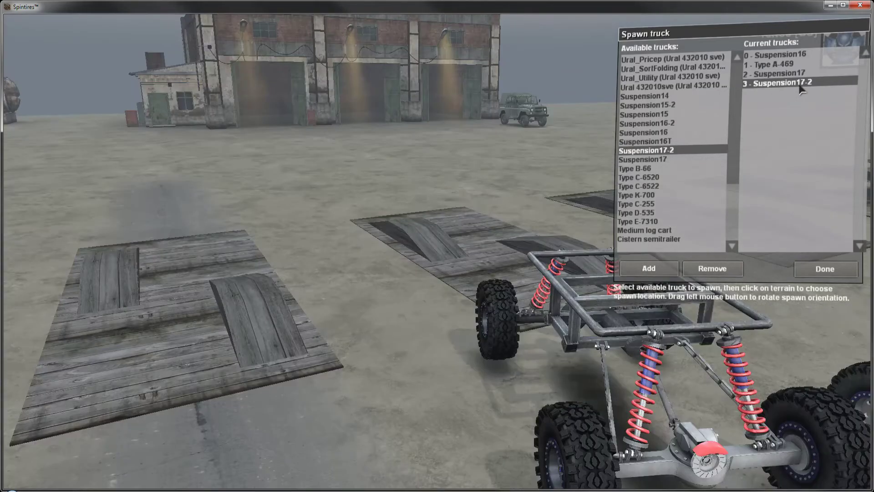
left_click(824, 270)
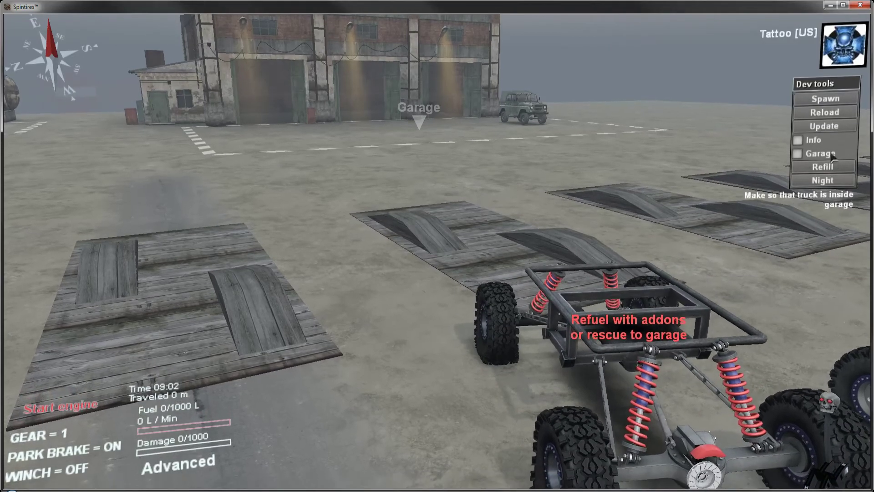
left_click(823, 167)
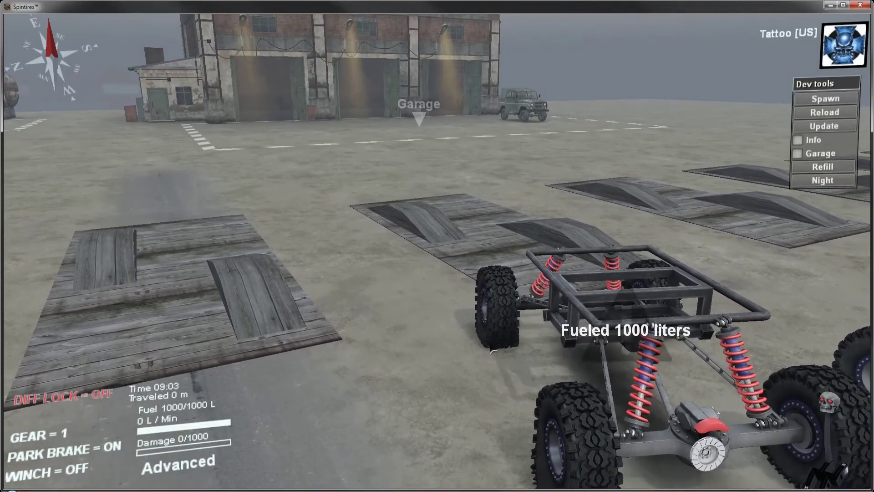
Step: Release the park brake, turn diff lock on, and drive Suspension17-2 past the wooden ramps onto open ground
key("space")
key("q")
key("w")
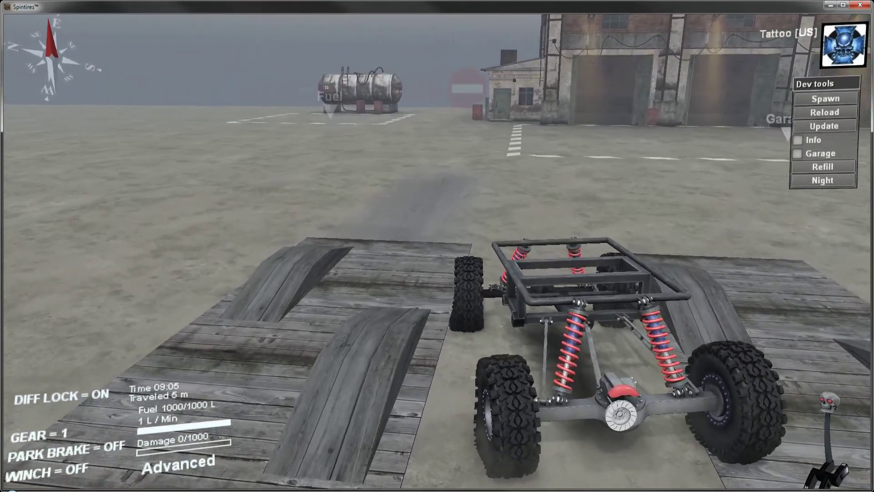
key("w")
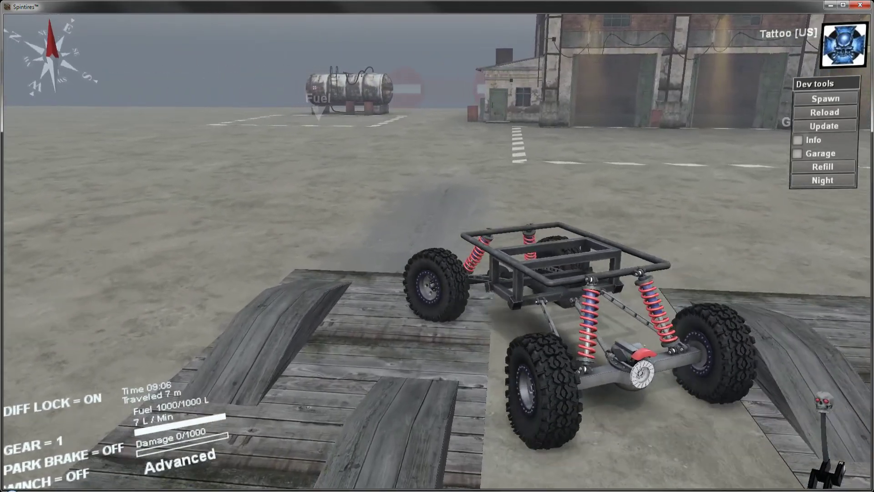
key("w")
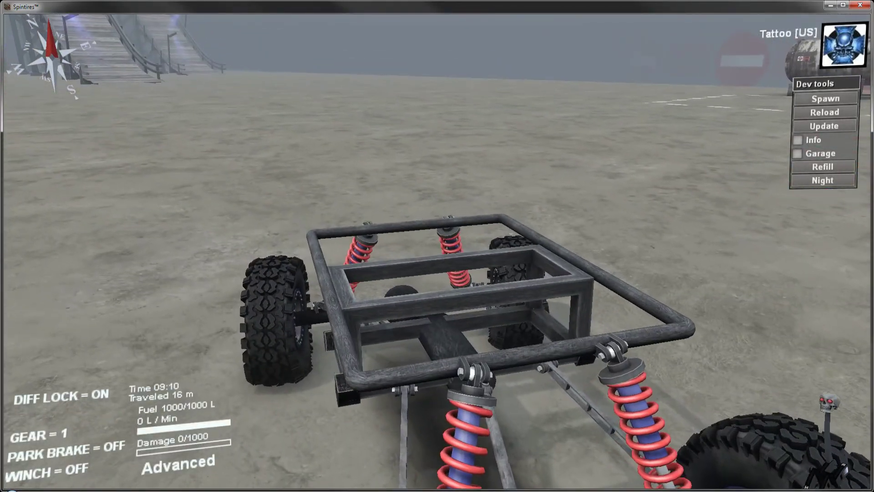
Step: Steer Suspension17-2 over open ground, reverse and drive forward, and examine the axle with the brake disc up close
scroll(437, 252, "down", 3)
key("a")
key("w")
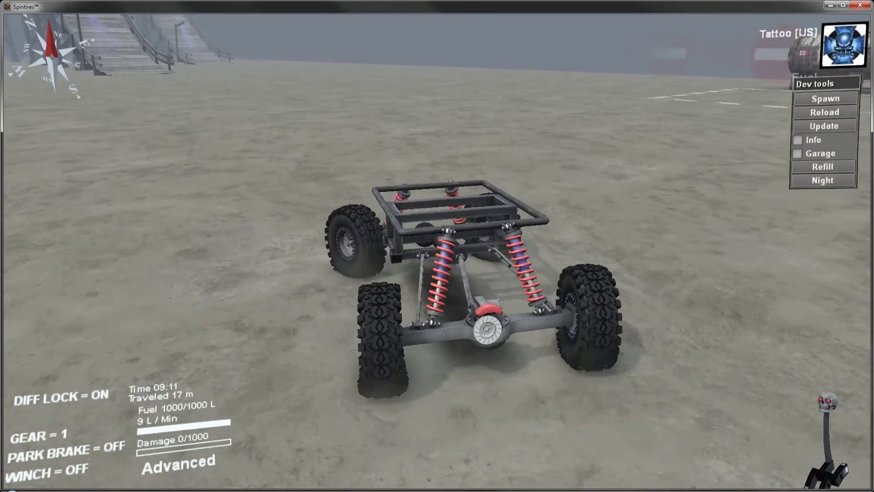
key("d")
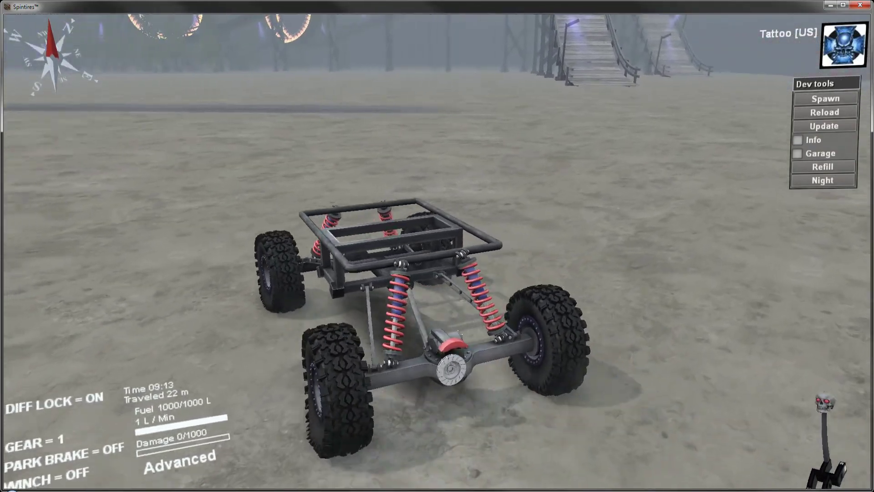
key("s")
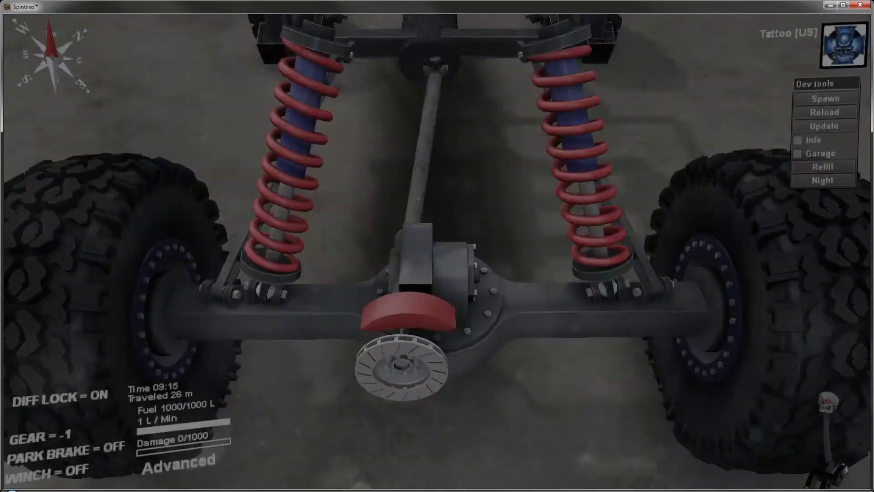
key("w")
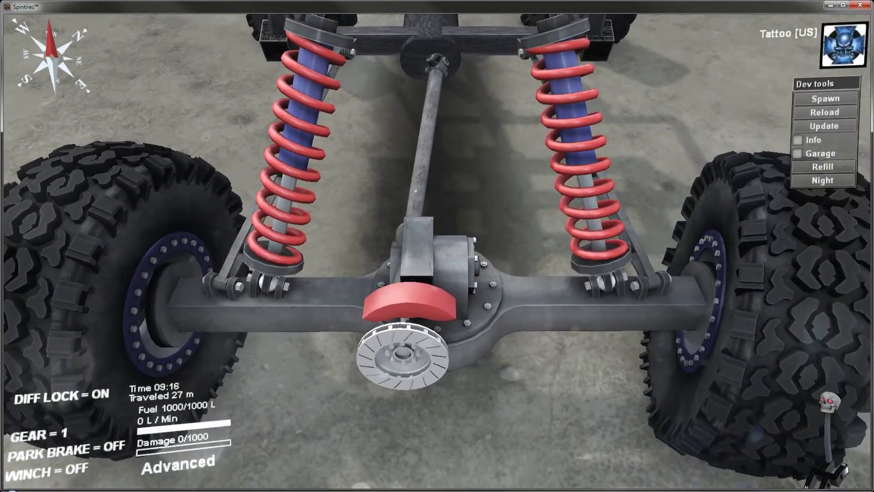
key("Escape")
key("Escape")
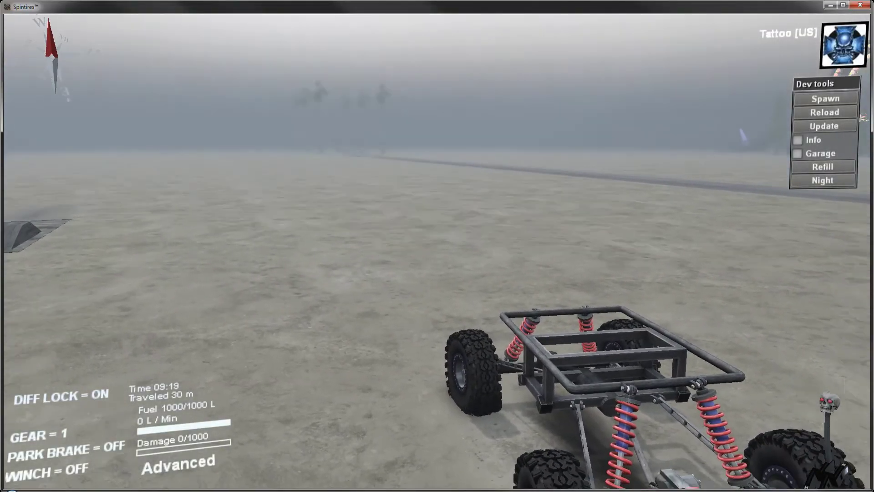
right_click_drag(387, 319, 387, 410)
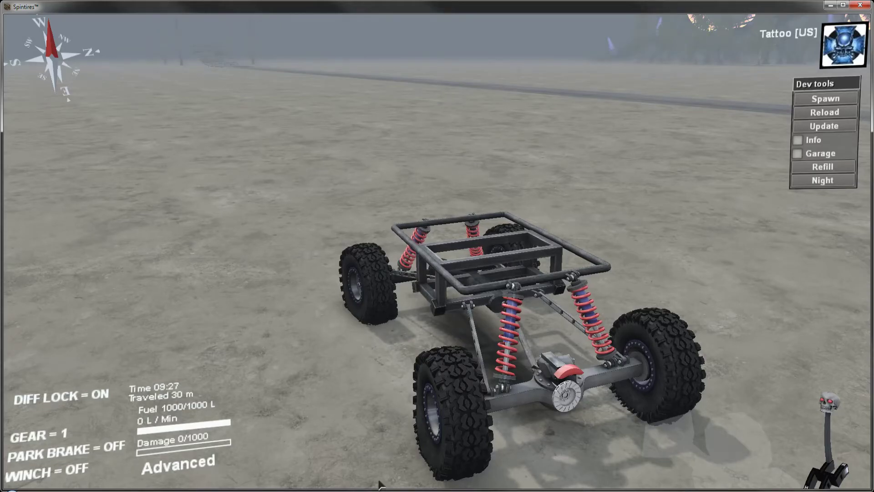
Step: Switch to Notepad++ and examine how the chassis, control arm and axle Body blocks nest inside PhysicsModel in Suspension16.xml
left_click(309, 491)
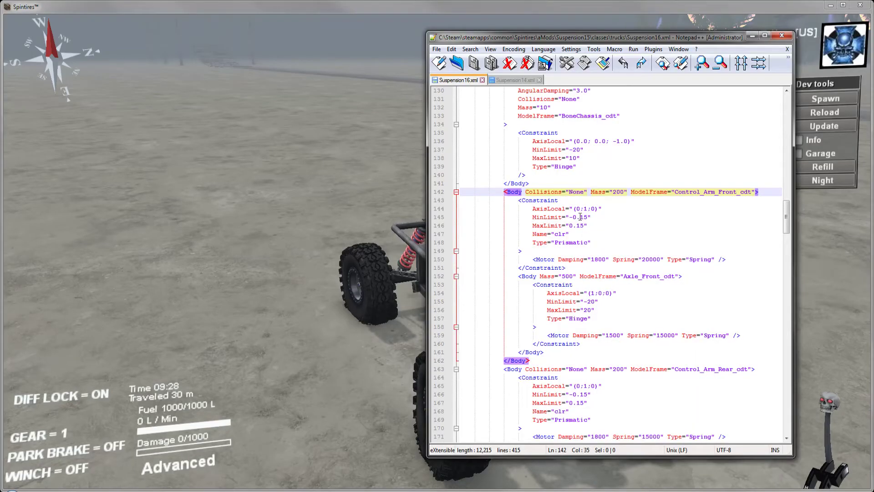
left_click(599, 208)
scroll(597, 218, "up", 4)
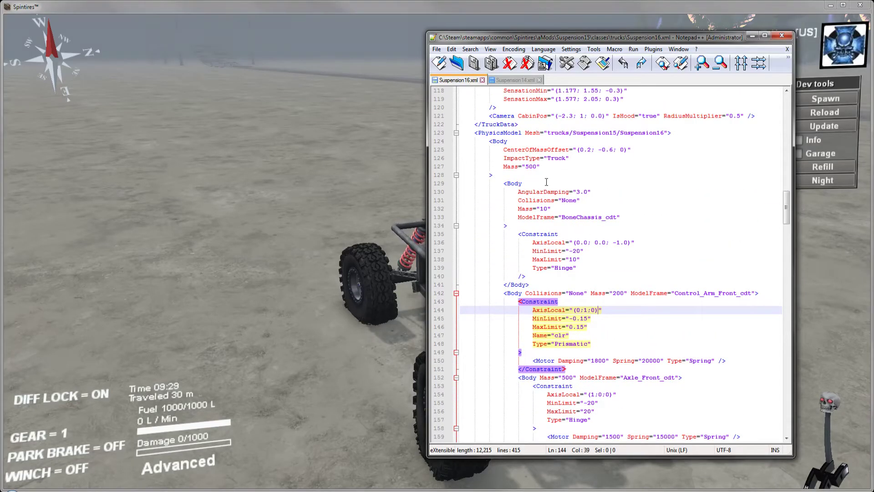
scroll(543, 180, "down", 4)
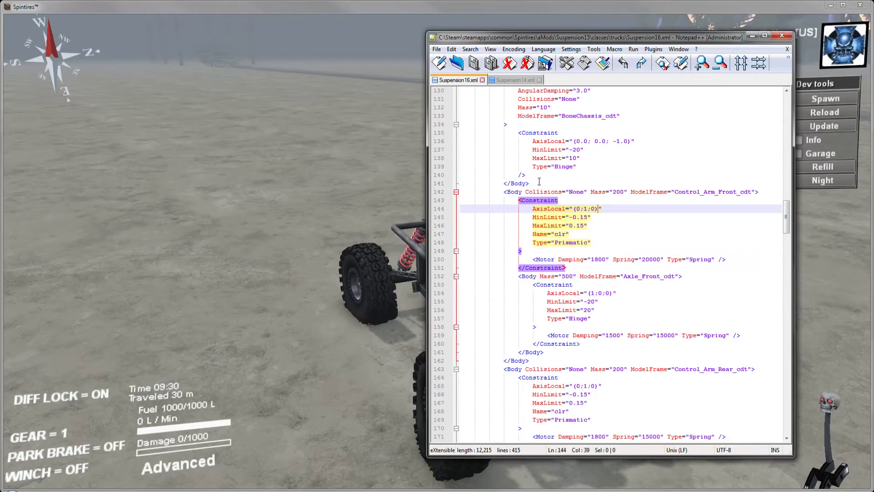
left_click_drag(539, 181, 541, 171)
scroll(529, 177, "down", 3)
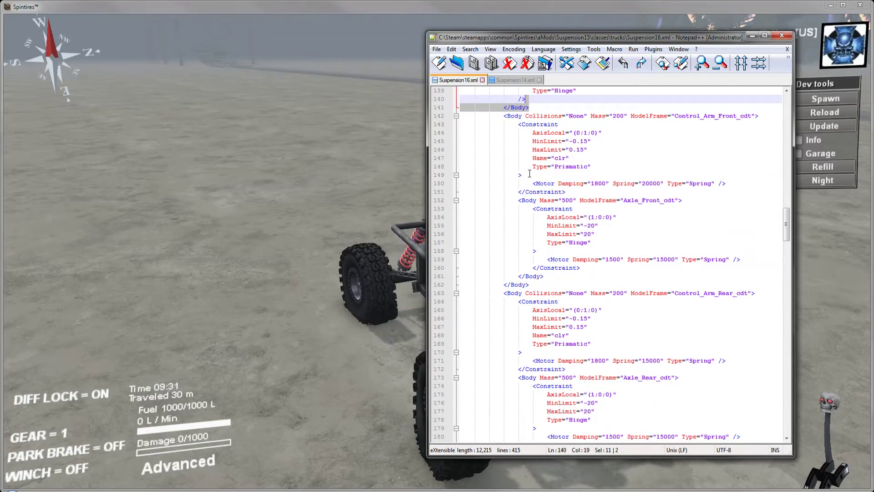
left_click(584, 64)
scroll(538, 280, "down", 6)
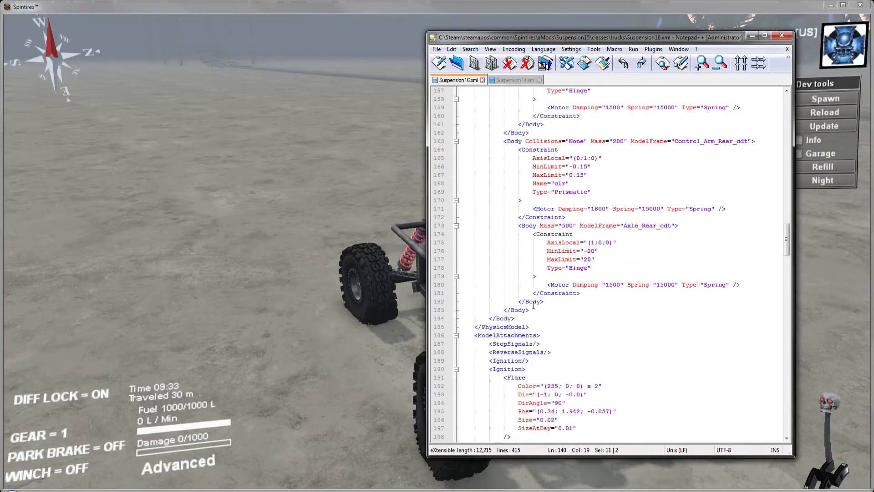
scroll(532, 305, "up", 2)
scroll(534, 300, "down", 5)
scroll(536, 293, "up", 13)
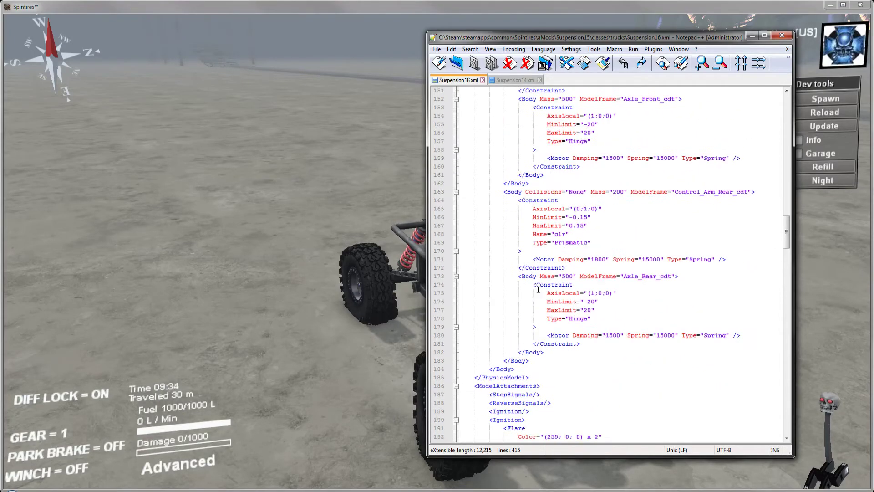
scroll(537, 289, "up", 2)
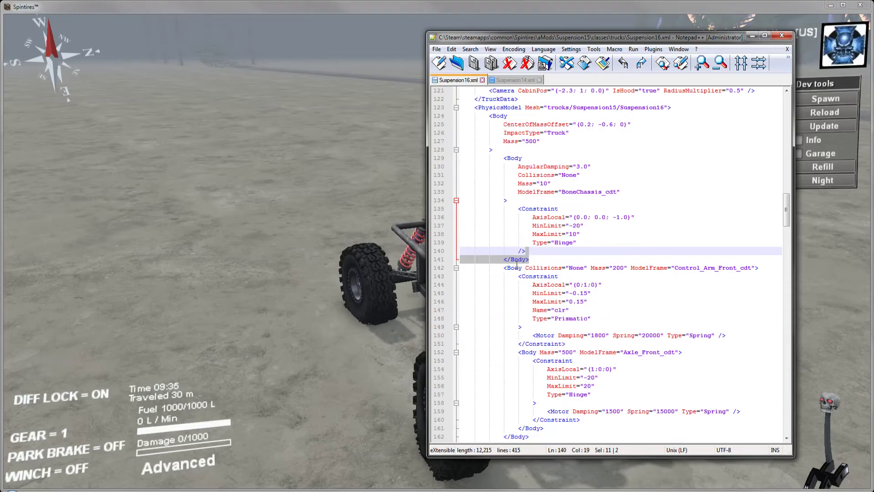
left_click(498, 116)
scroll(503, 291, "down", 11)
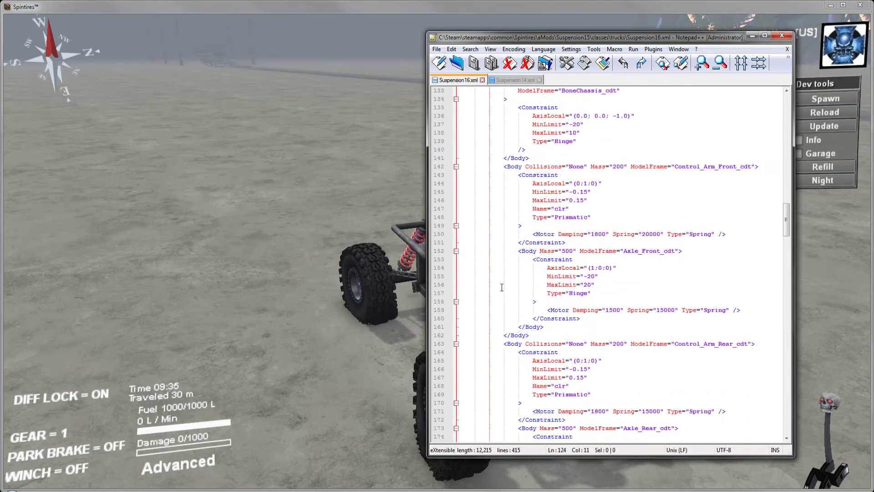
Step: Duplicate the closing Body tag on line 183, save Suspension16.xml, undo the duplication in the editor, and return to Spintires
left_click(538, 336)
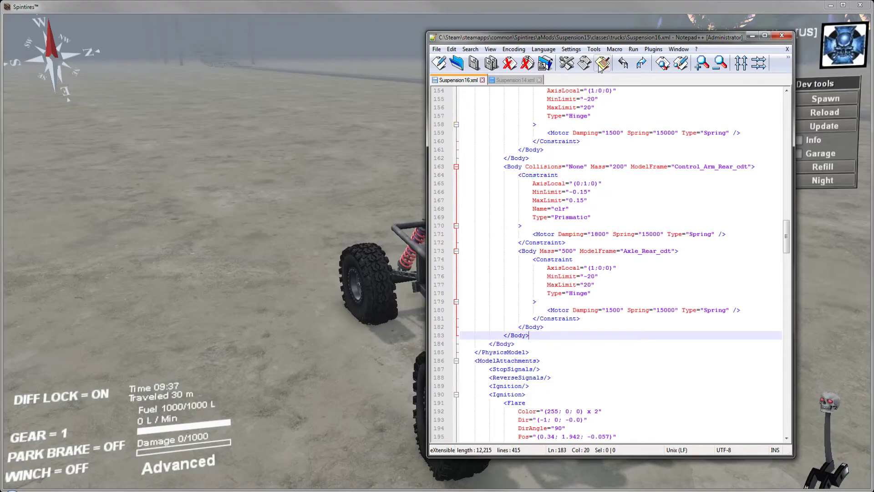
key("ctrl+d")
left_click(474, 63)
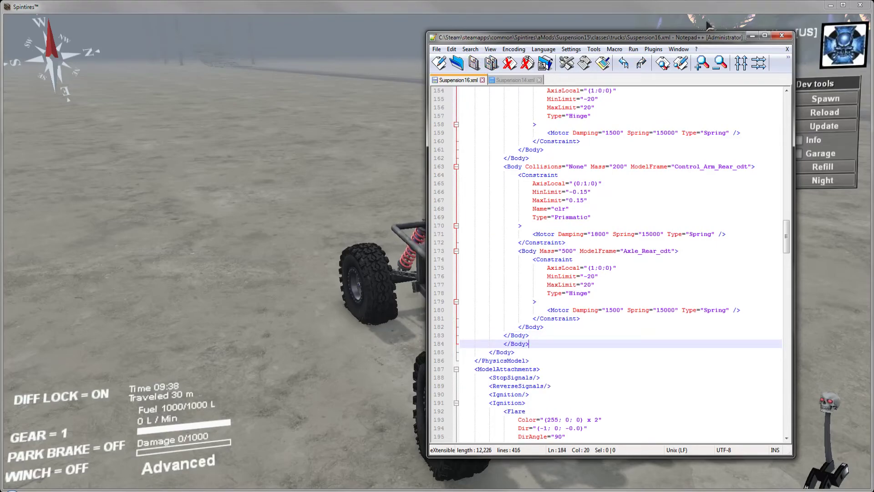
left_click(623, 65)
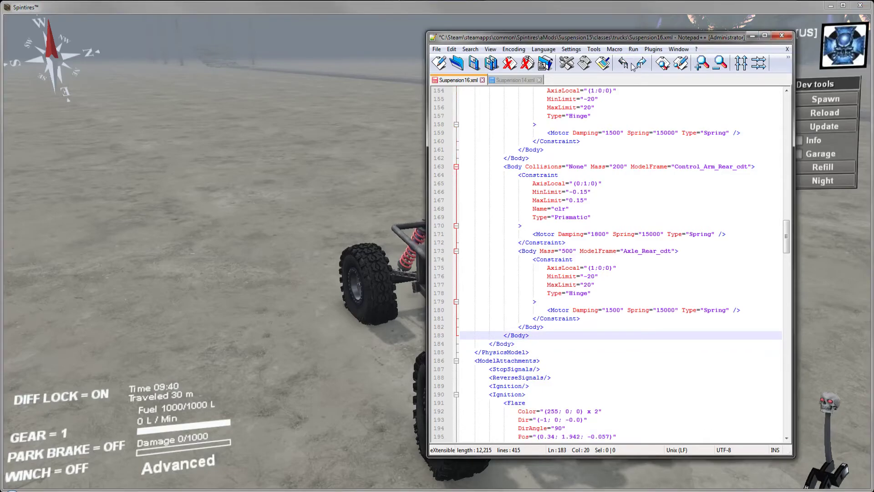
left_click(753, 37)
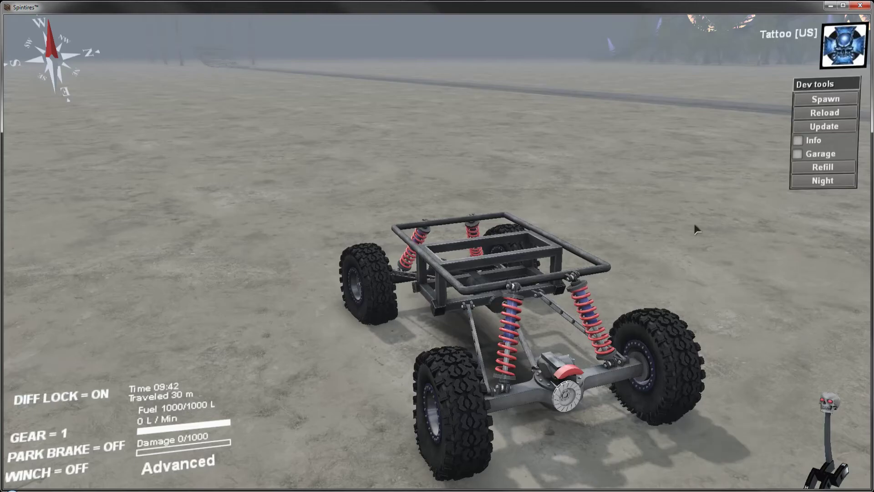
right_click_drag(242, 268, 230, 279)
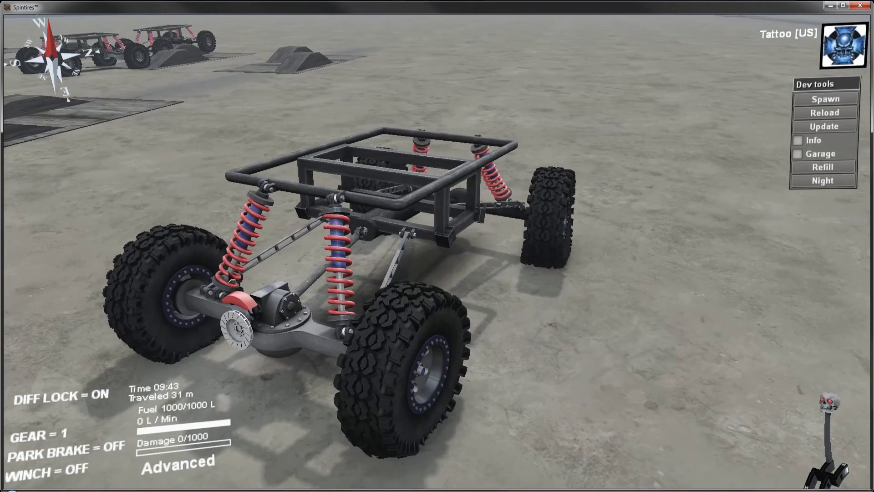
key("Escape")
left_click(455, 184)
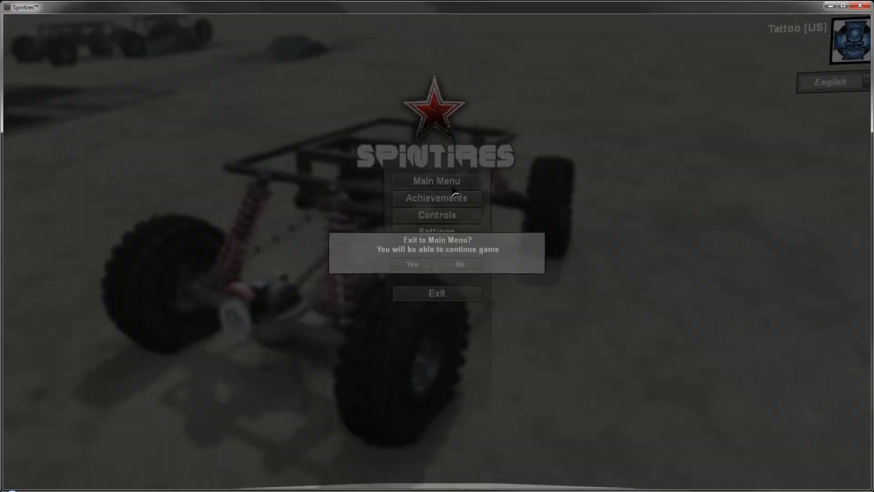
left_click(461, 267)
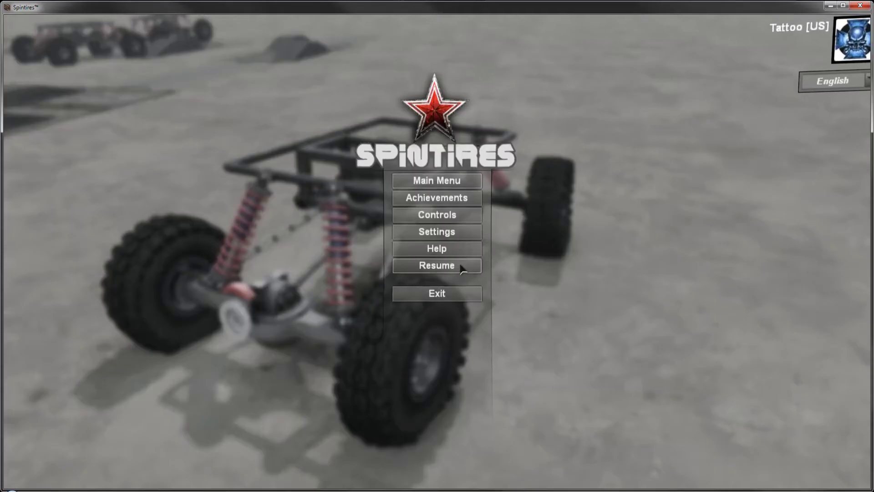
left_click(461, 266)
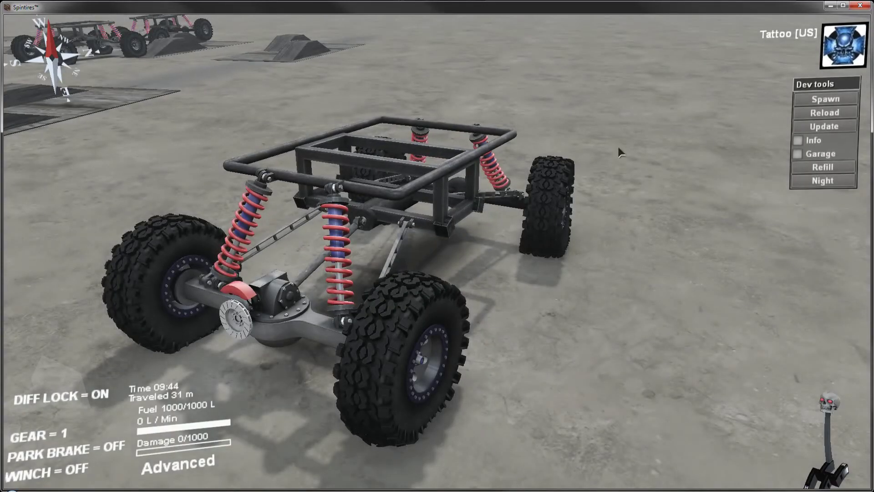
Step: Spawn a Suspension15 truck beside the current one, make it the active truck and refill it
left_click(825, 98)
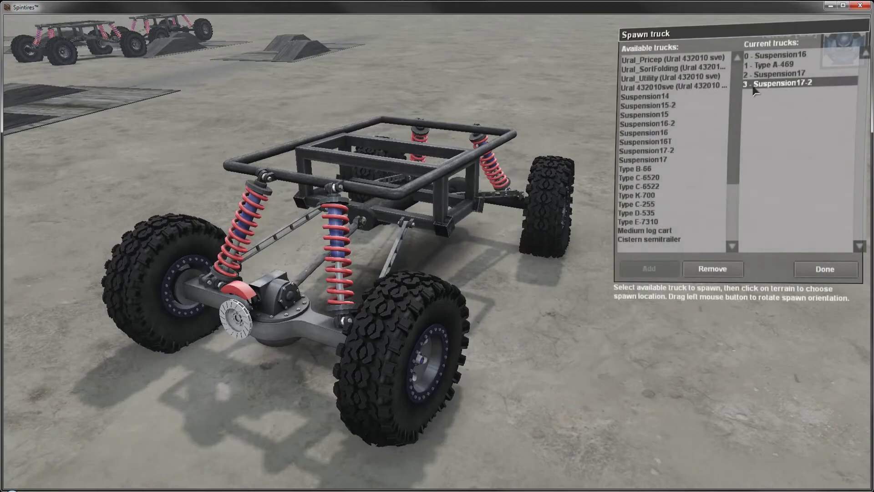
left_click(669, 115)
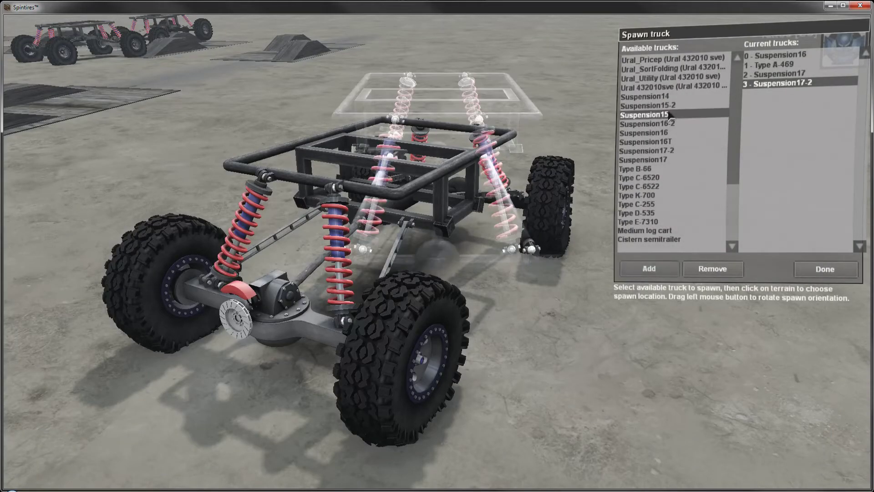
left_click(662, 271)
left_click(789, 94)
left_click(824, 269)
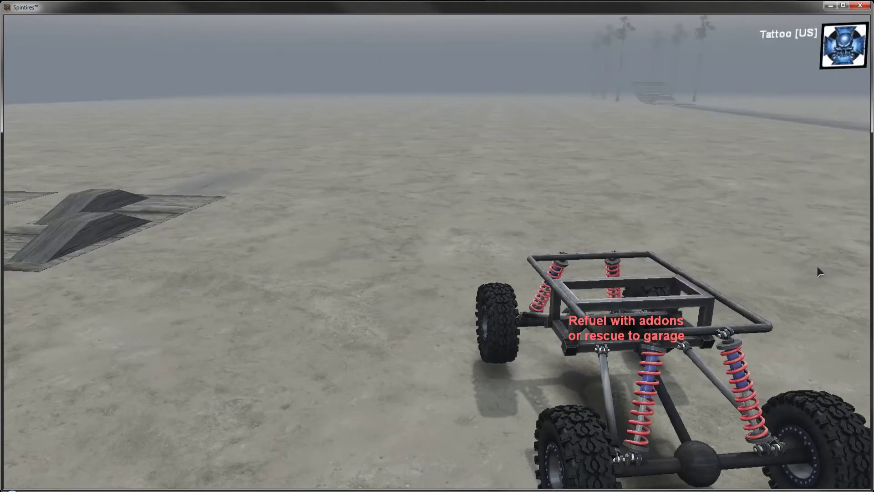
left_click(829, 167)
Step: Drive Suspension15 over open ground toward the wooden ramps while viewing its axle and coil springs up close
right_click_drag(683, 328, 599, 316)
key("w")
key("a")
key("d")
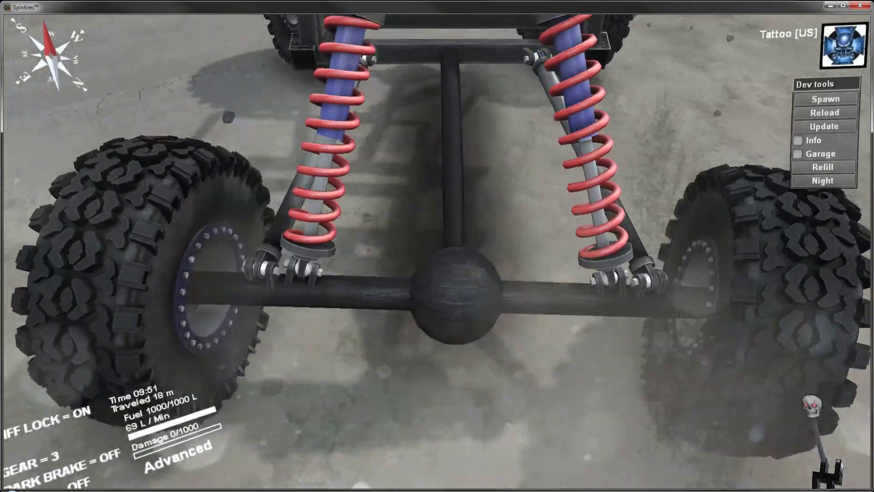
key("w")
key("a")
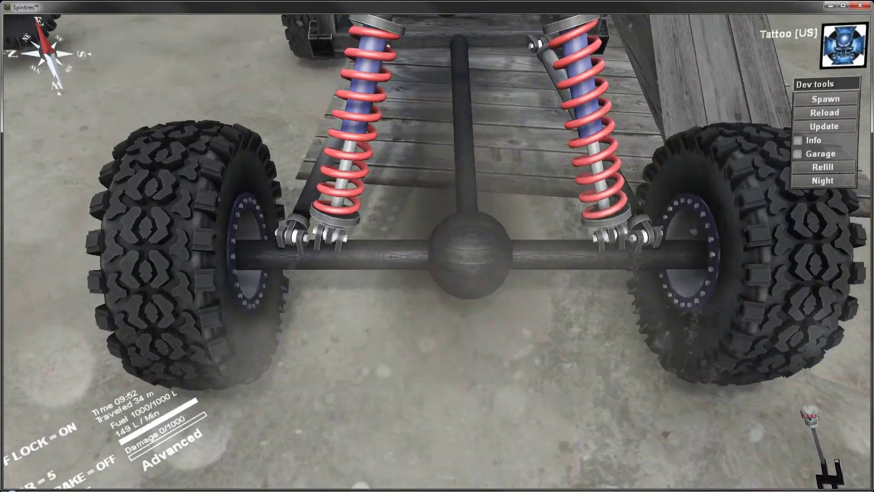
key("w")
key("d")
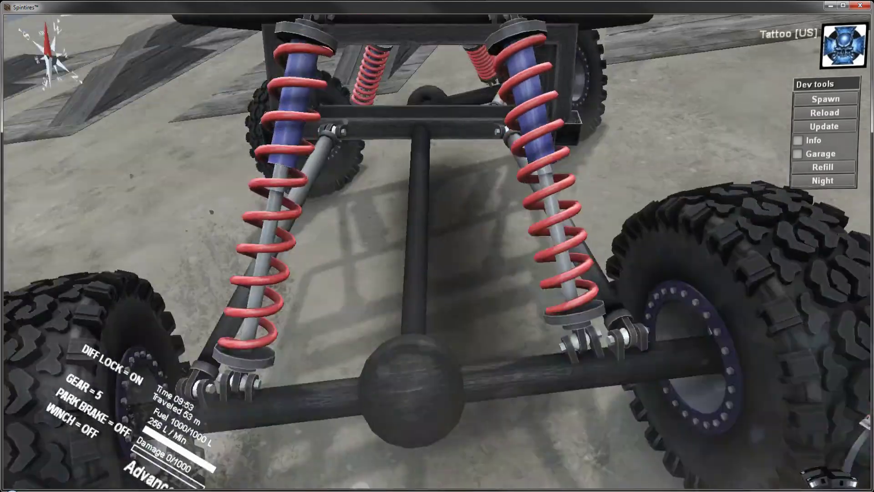
Step: Drive Suspension15 over the wooden ramp platform onto open ground and stop it near the other suspension trucks
key("w")
key("d")
key("w")
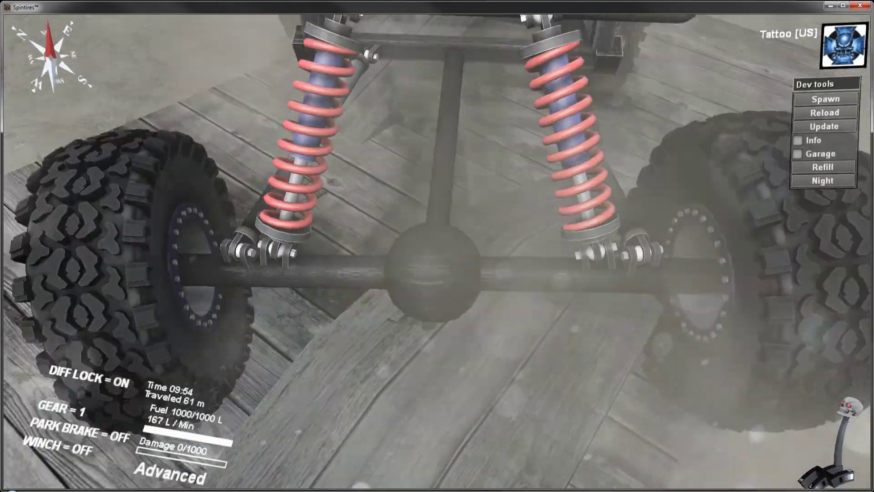
key("w")
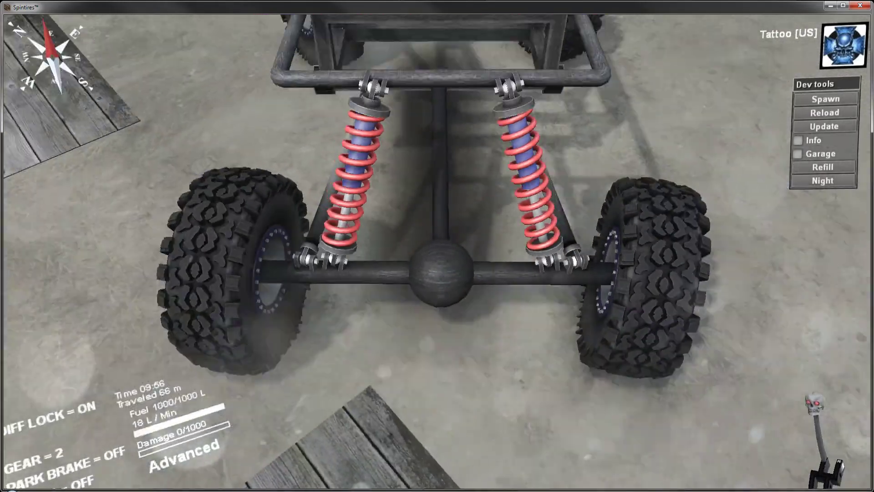
key("w")
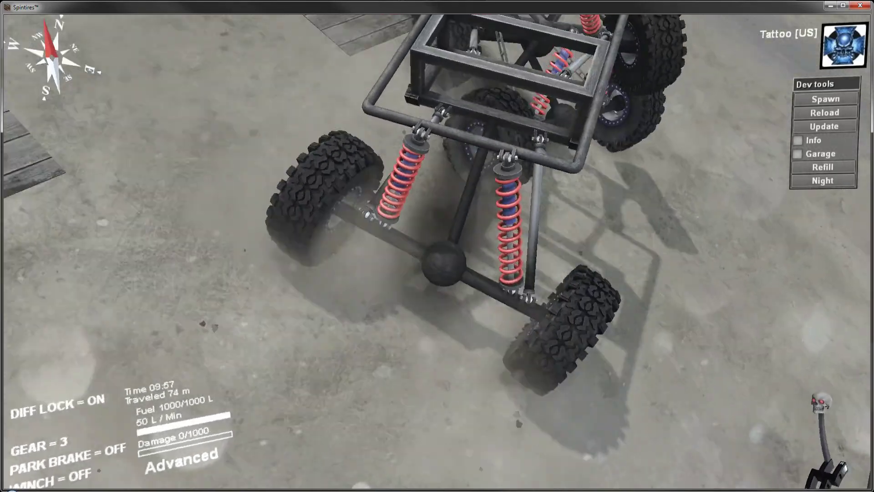
key("s")
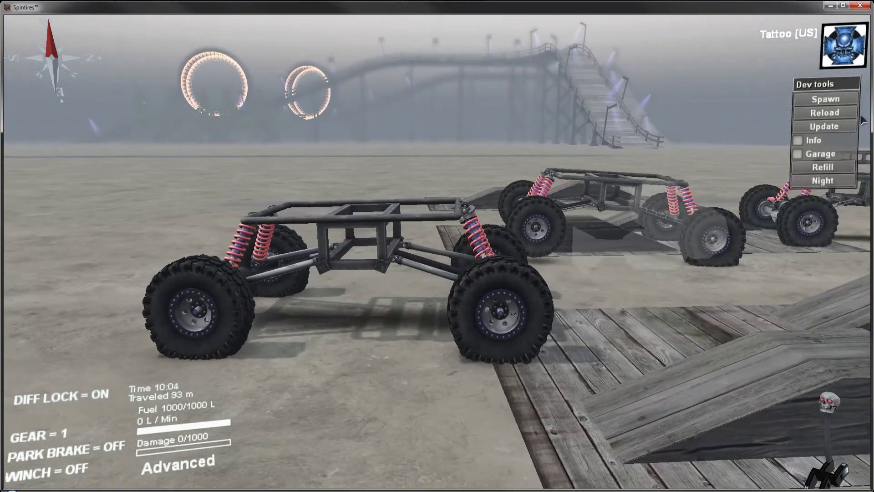
Step: Switch to the Suspension16 truck, reverse it off the wooden ramps and drive it forward beside the neighbouring truck
left_click(825, 99)
left_click(795, 55)
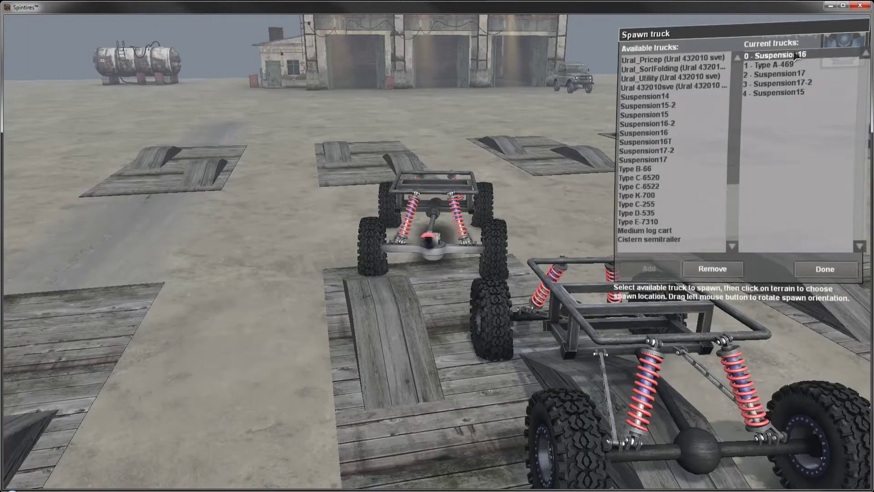
left_click(824, 269)
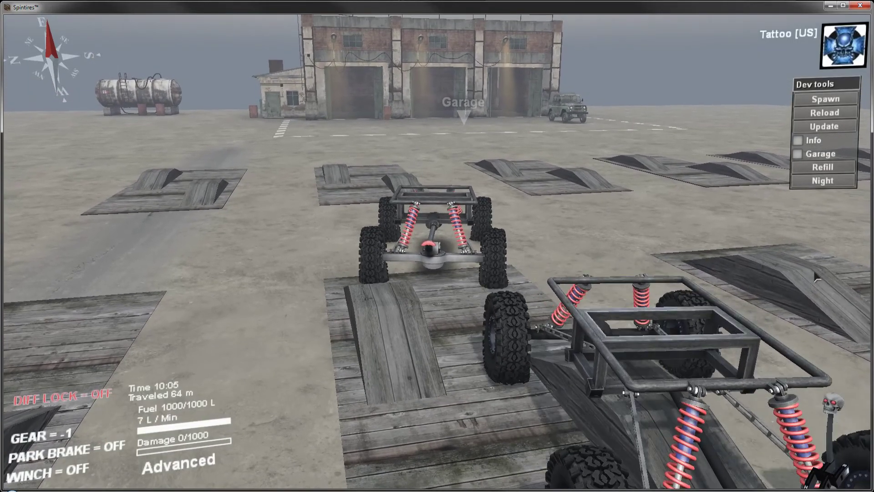
key("s")
key("a")
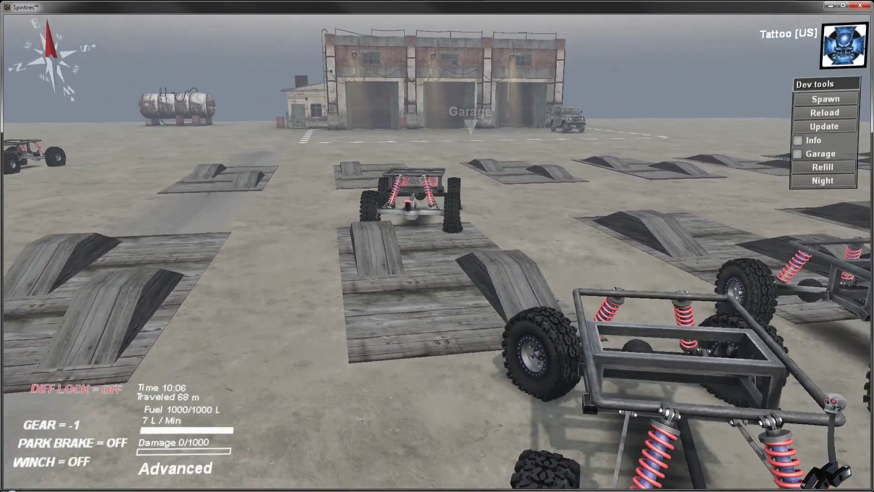
key("d")
key("w")
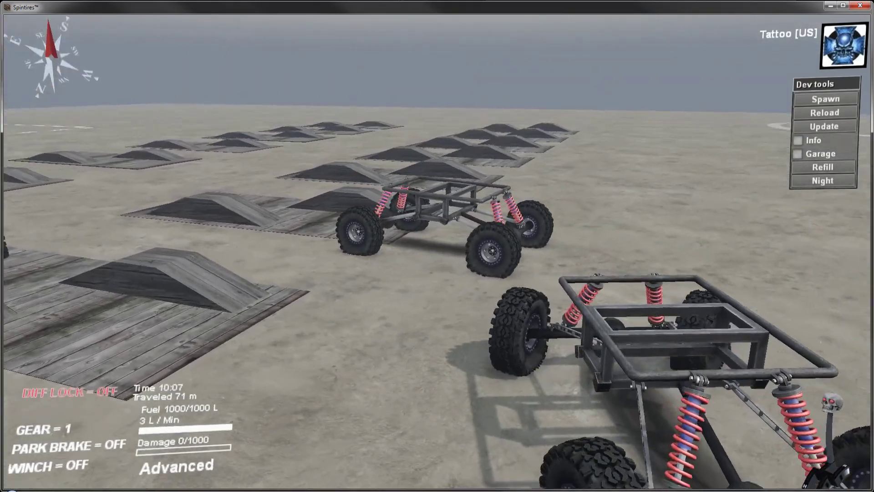
key("w")
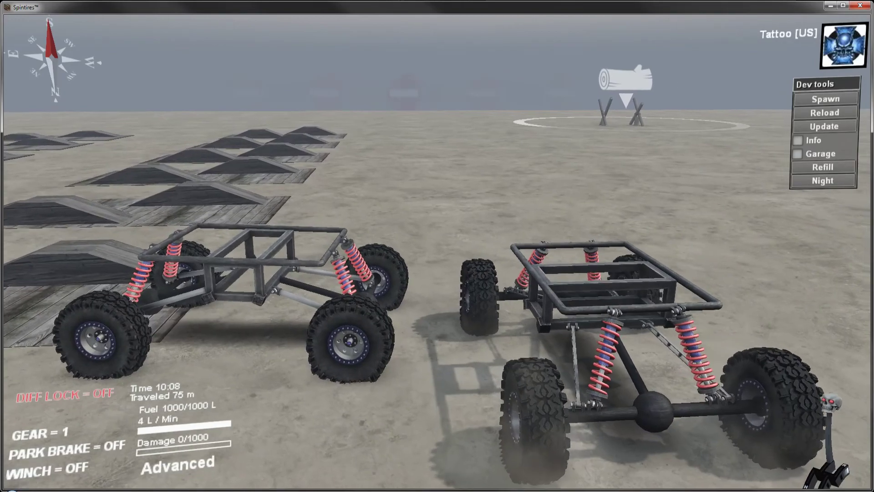
Step: Exit the game session to the main menu and switch to the suspension-16-3.max model in 3ds Max
key("Escape")
left_click(472, 188)
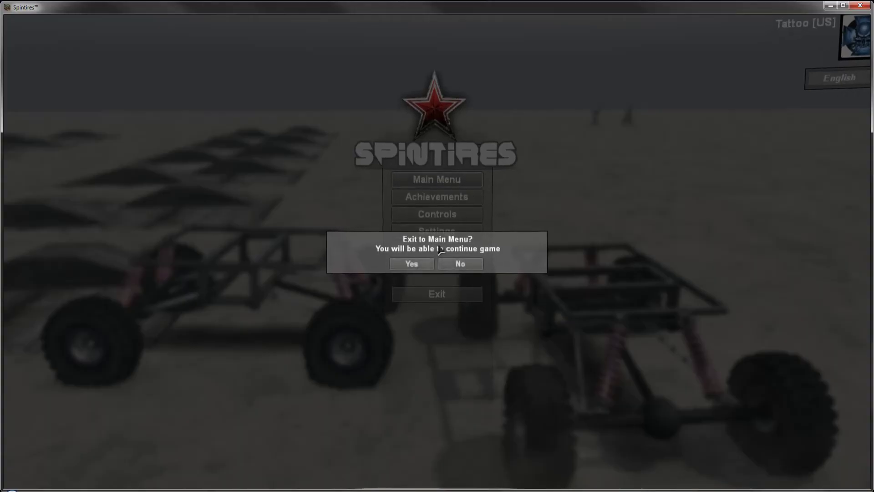
left_click(412, 373)
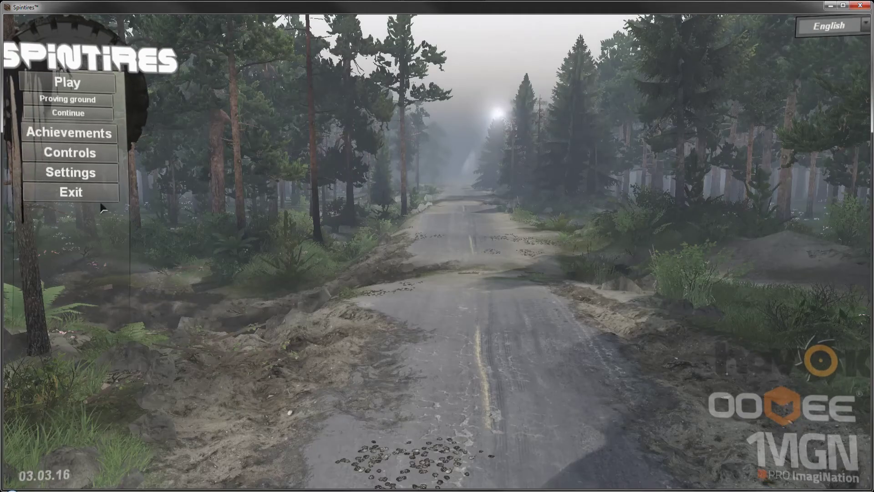
left_click(99, 196)
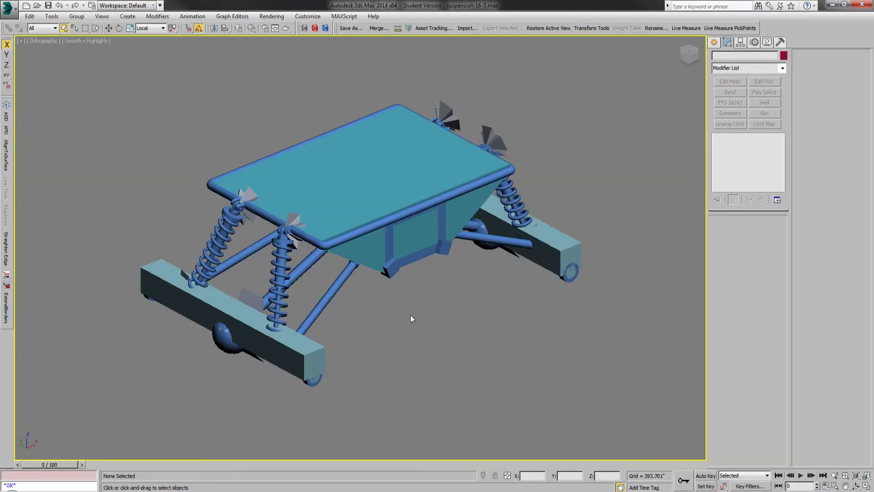
Step: Switch to Notepad++ and copy the RearWheel line SuspensionStrength="0.01" from Suspension14.xml
left_click(289, 491)
left_click_drag(790, 238, 788, 109)
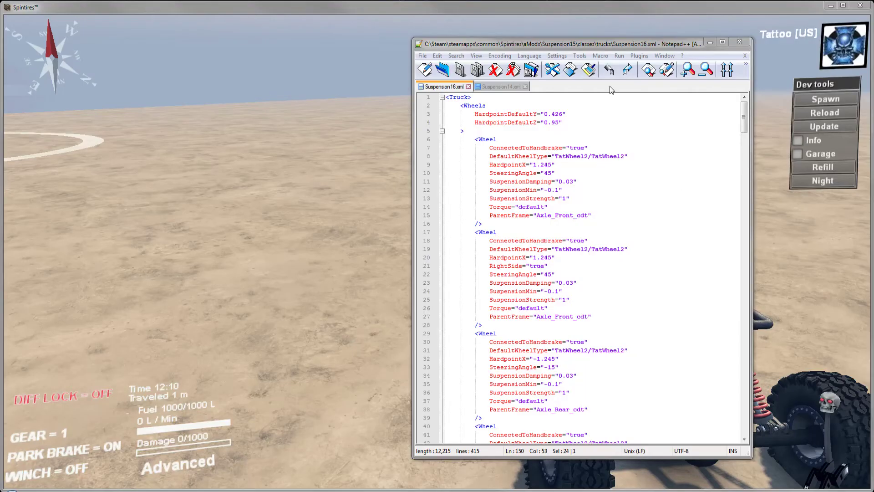
left_click(598, 47)
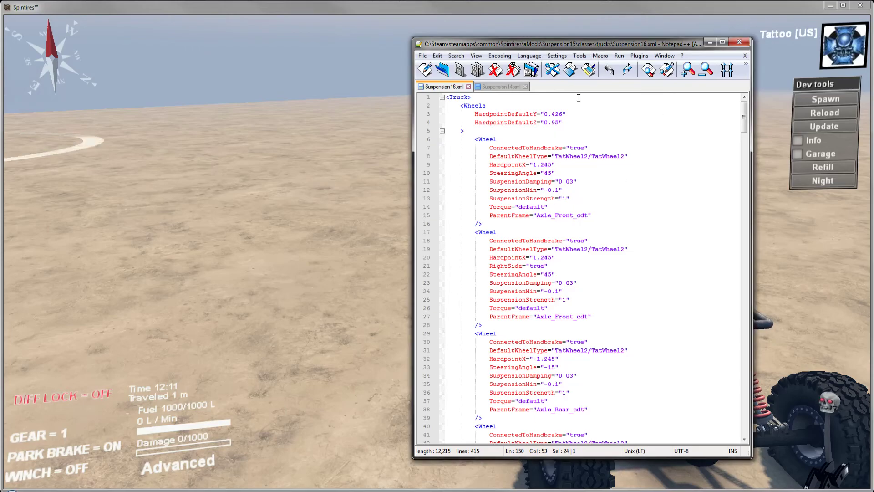
left_click_drag(570, 198, 564, 190)
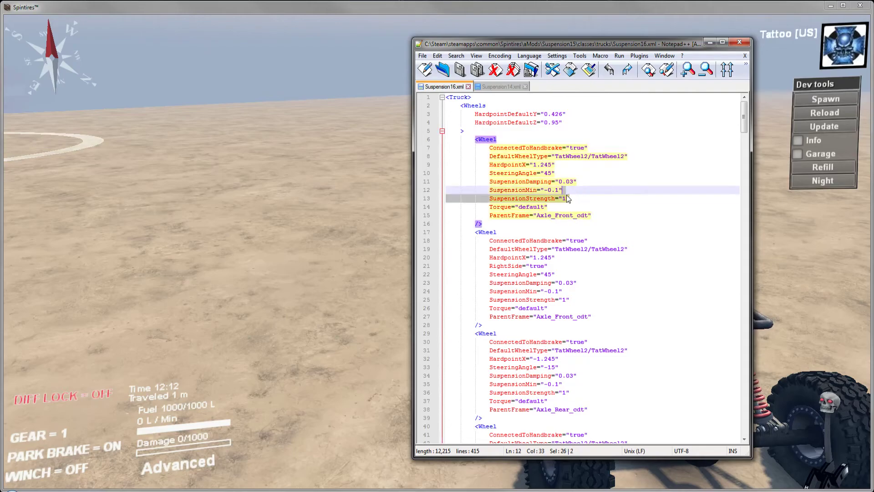
left_click(509, 87)
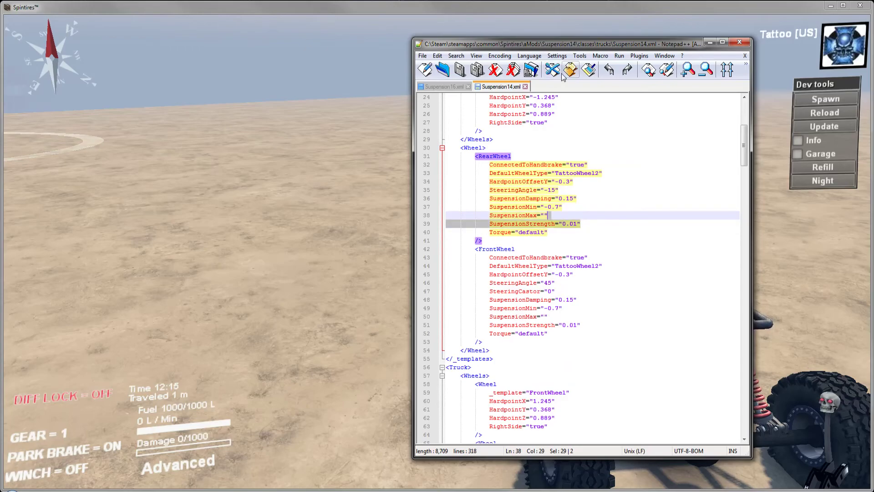
Step: Replace the SuspensionStrength lines of both rear wheels in Suspension16.xml with the copied value 0.01
left_click(443, 86)
scroll(595, 202, "down", 7)
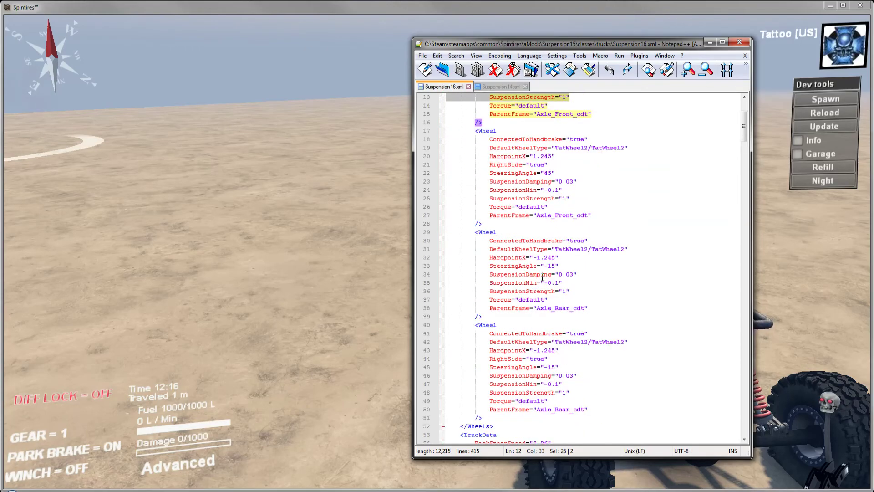
left_click_drag(579, 190, 579, 183)
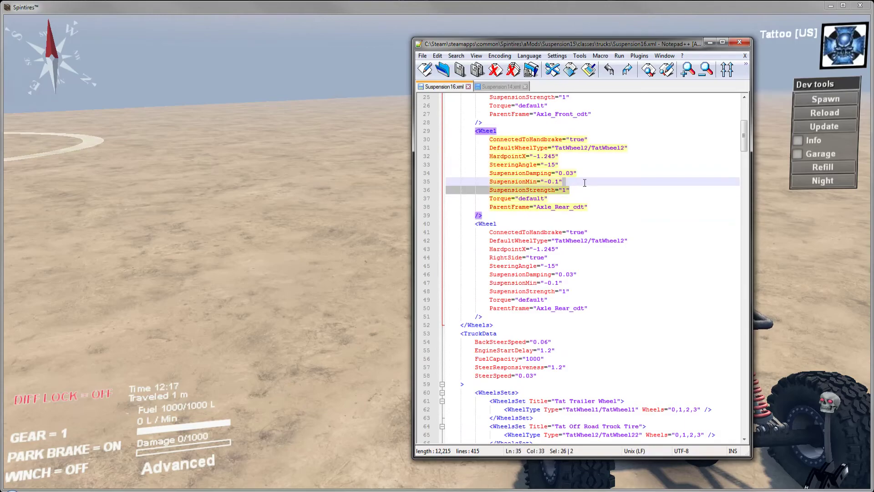
left_click(588, 73)
left_click_drag(587, 292, 587, 282)
left_click(589, 72)
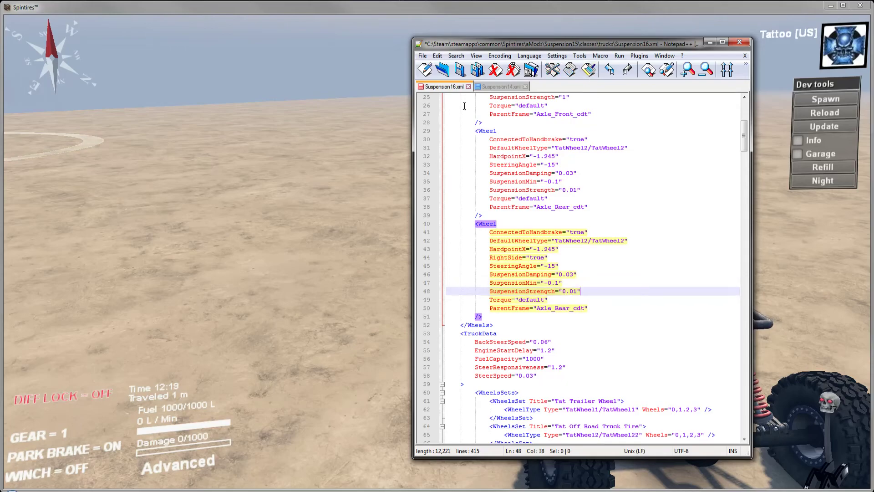
Step: Return to Spintires, reload the truck, release the park brake and turn diff lock on
left_click(710, 43)
left_click(819, 113)
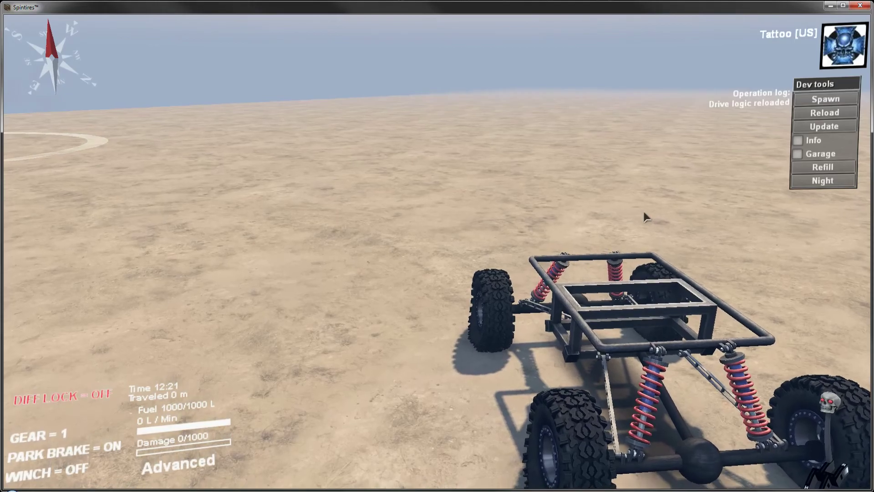
key("space")
key("q")
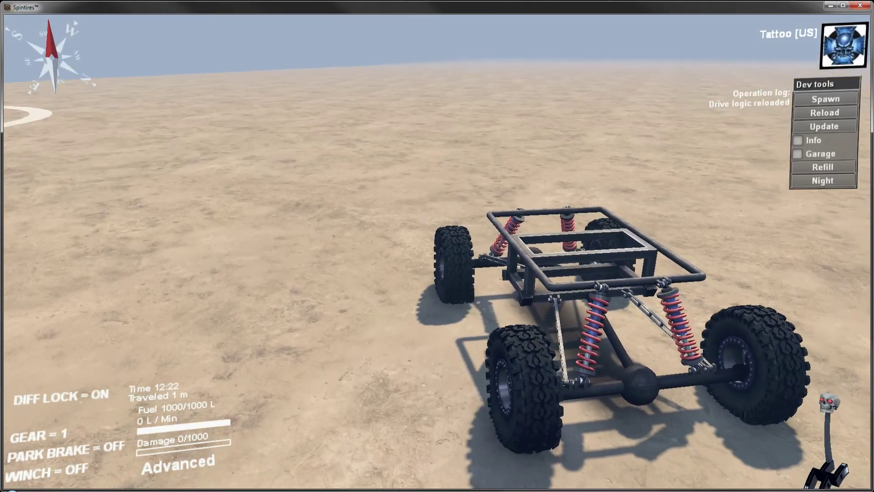
Step: Drive the reloaded Suspension16 over open sand, steering alternately both ways to test the rear suspension, and view it from the side
key("w")
key("a")
key("w")
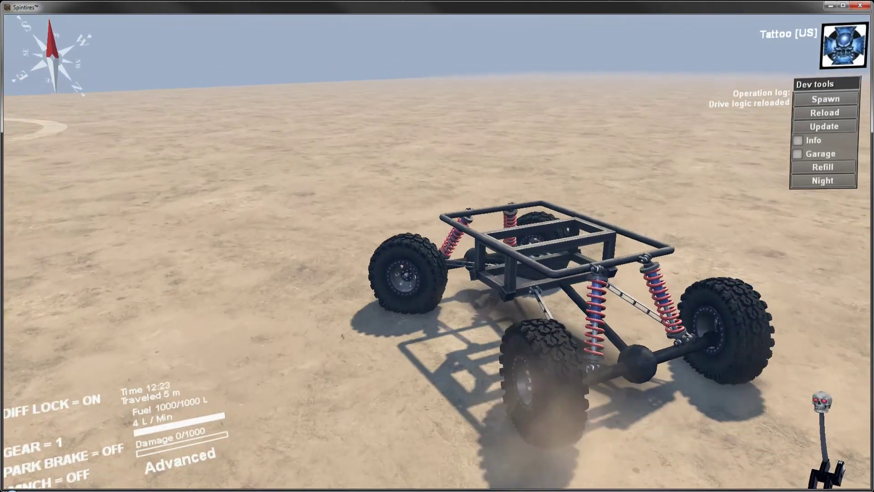
key("d")
key("w")
key("d")
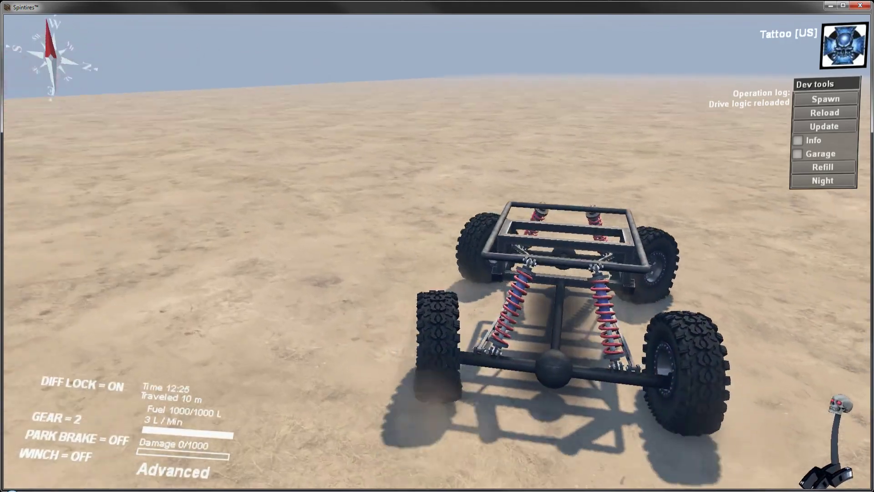
key("a")
key("w")
key("a")
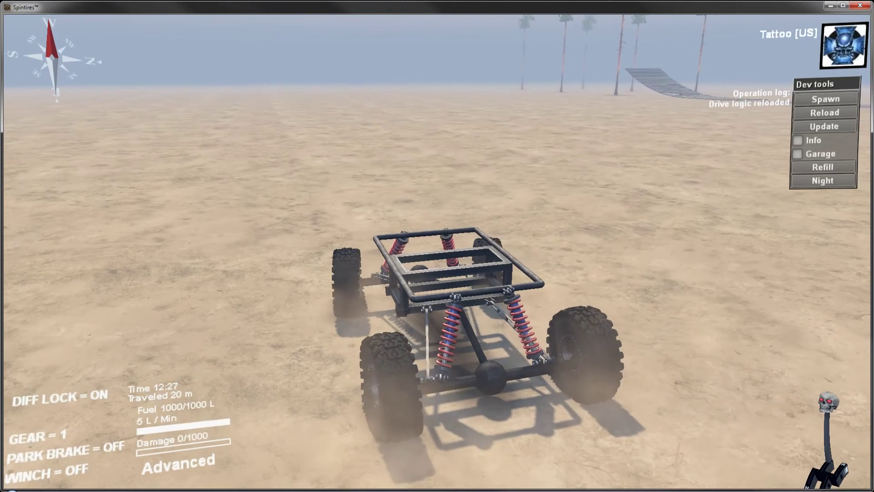
right_click_drag(591, 278, 597, 285)
Step: Switch back to Notepad++ and undo both rear-wheel SuspensionStrength changes in Suspension16.xml
key("alt+Tab")
left_click(609, 71)
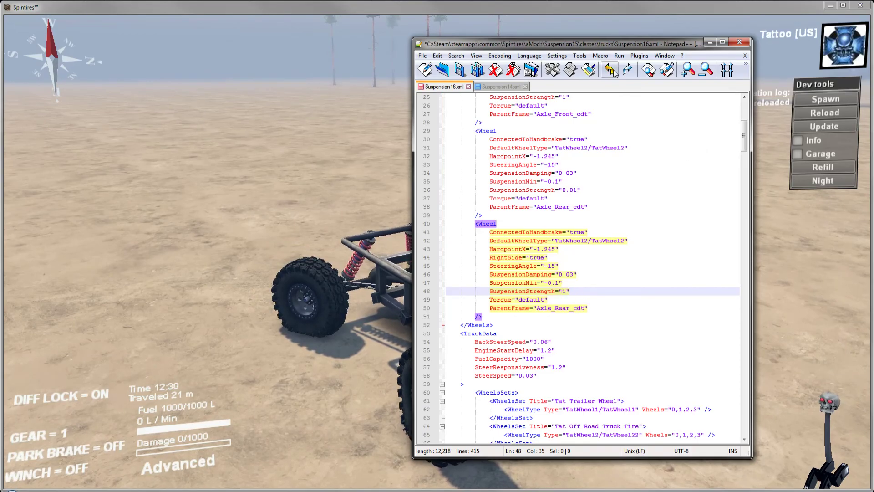
left_click(610, 71)
Step: Highlight the opening Wheels tag with its HardpointDefaultY and HardpointDefaultZ attributes at the start of Suspension16.xml
scroll(603, 200, "up", 8)
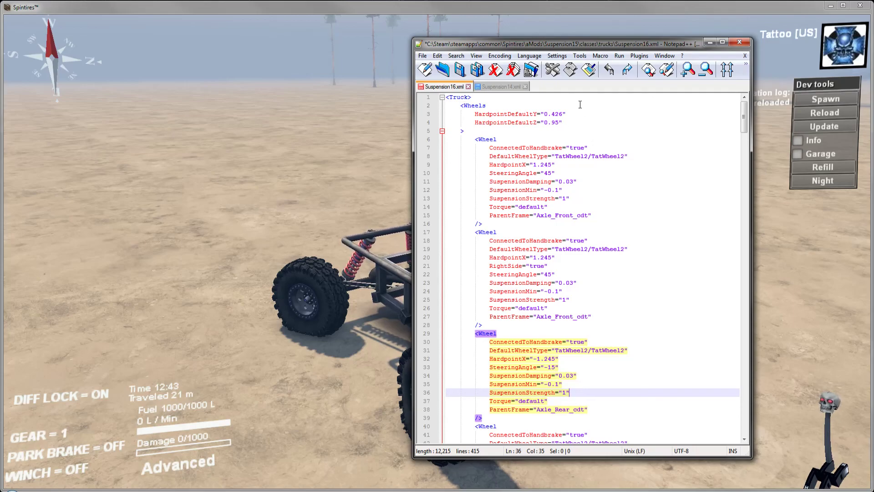
left_click_drag(579, 110, 582, 128)
left_click(583, 128)
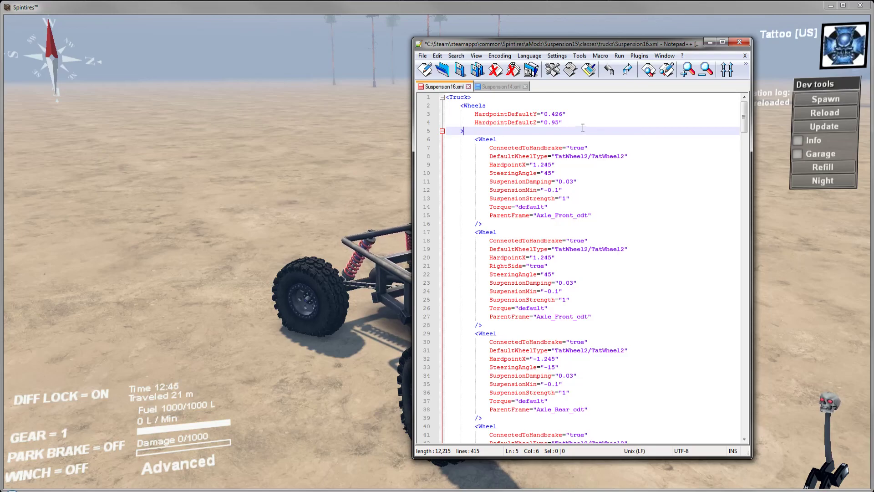
left_click_drag(582, 128, 595, 97)
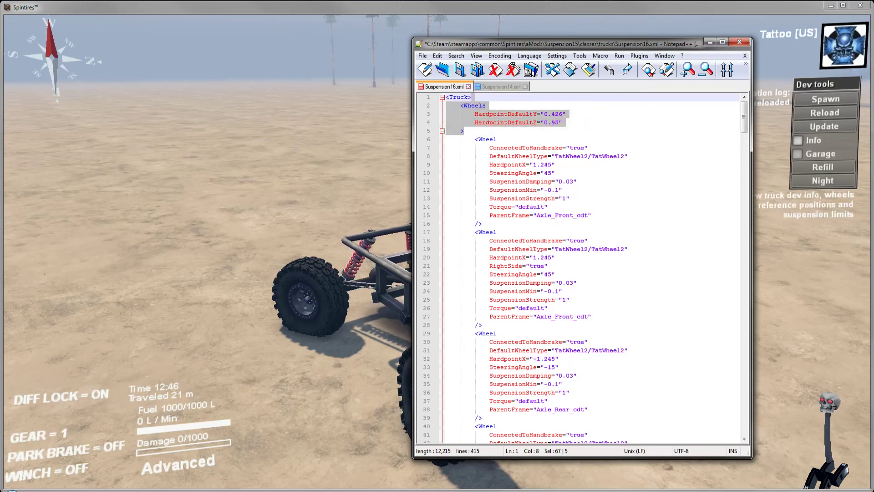